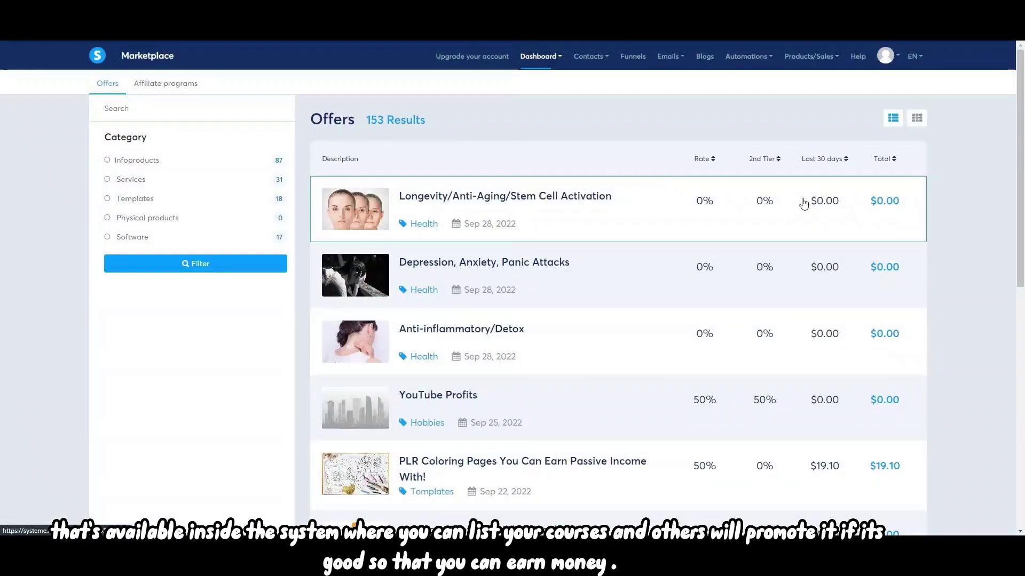
Step: Look through the marketplace offers and the list of affiliate programs
scroll(769, 201, "down", 4)
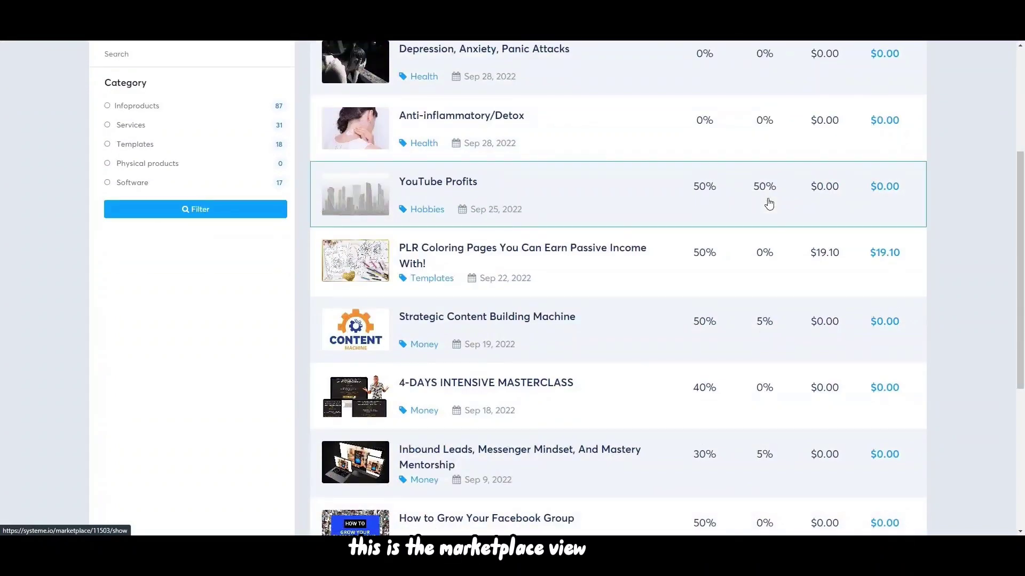
scroll(769, 202, "down", 5)
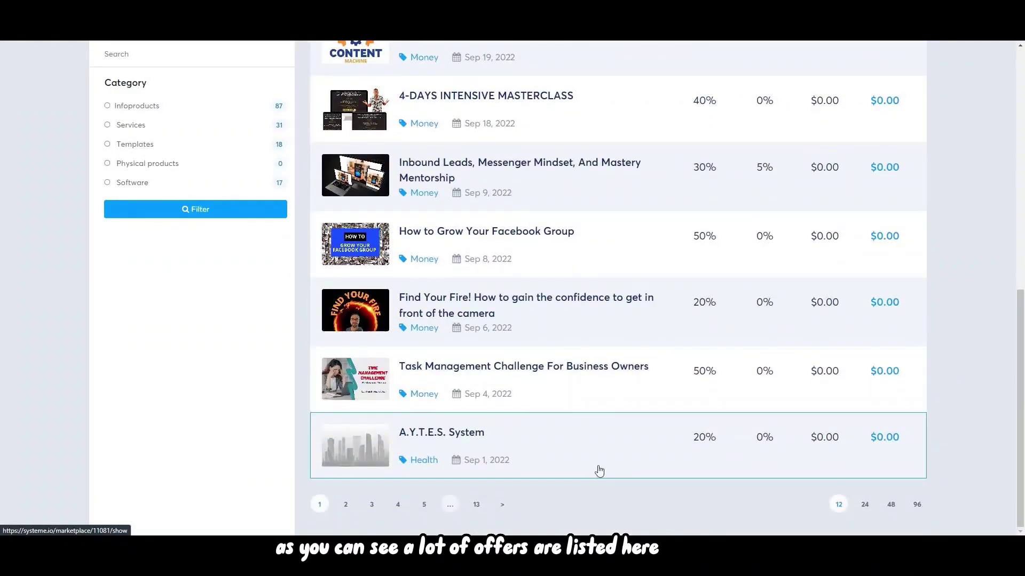
scroll(645, 468, "up", 8)
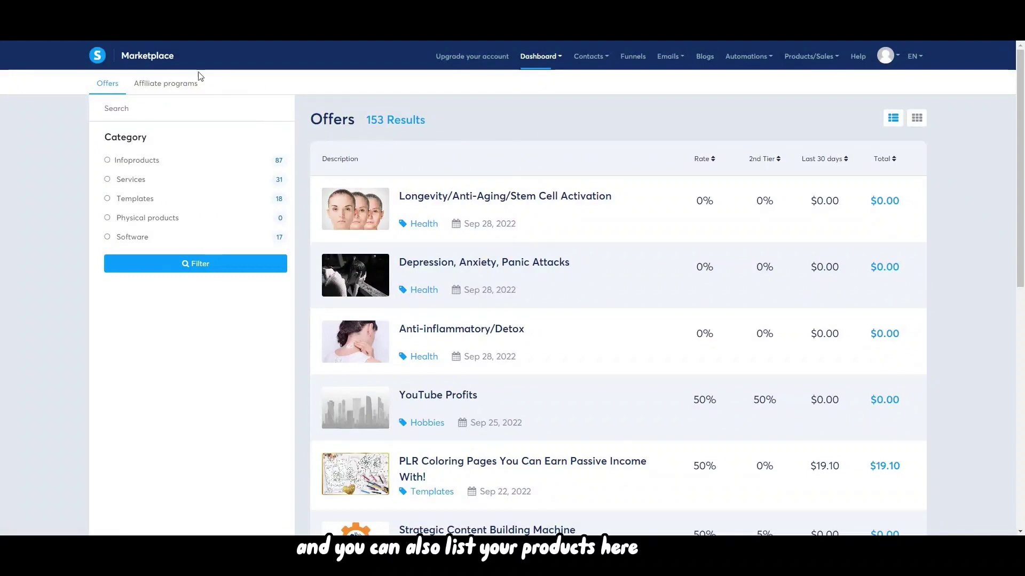
left_click(179, 86)
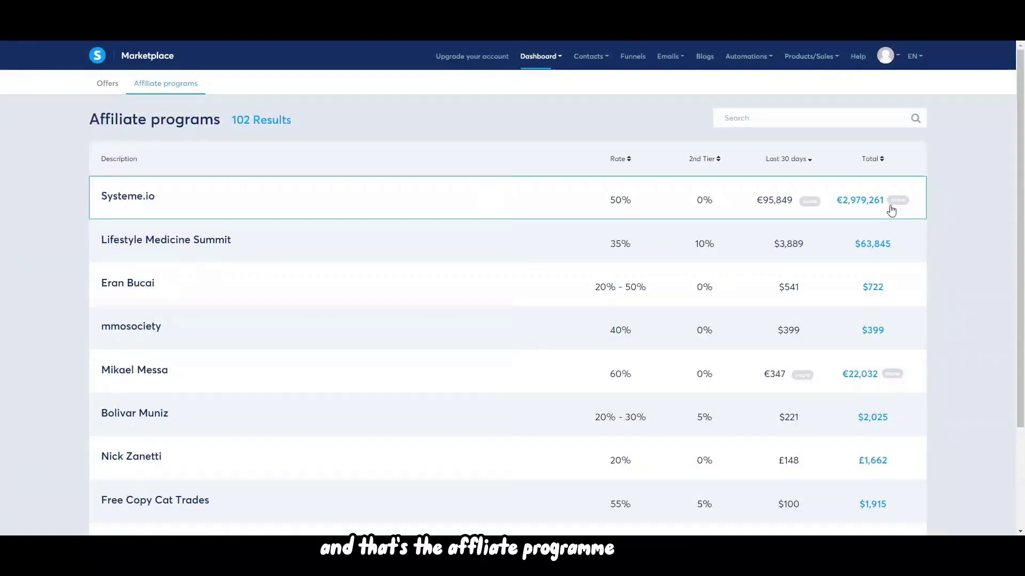
scroll(768, 277, "down", 3)
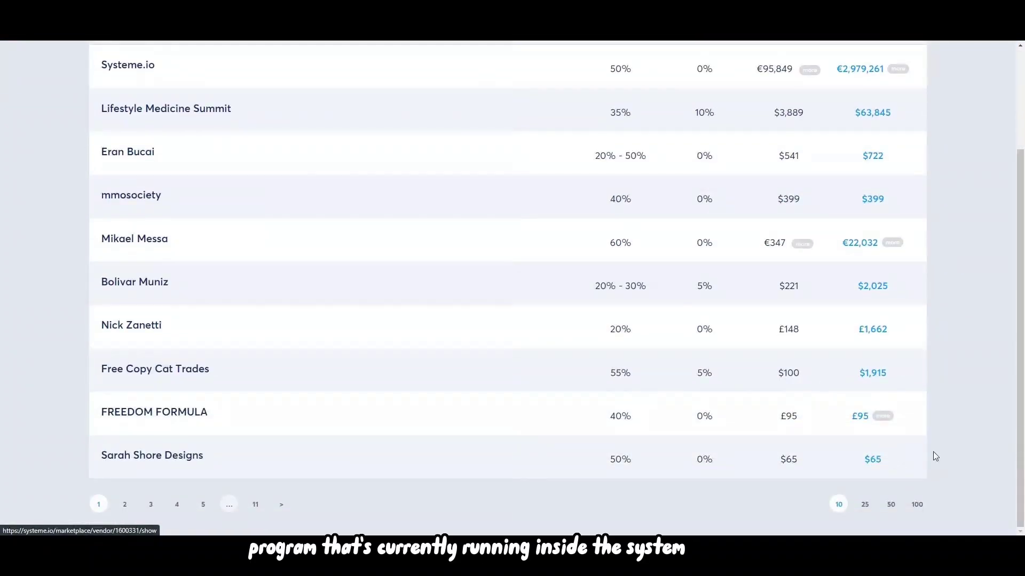
scroll(933, 452, "up", 3)
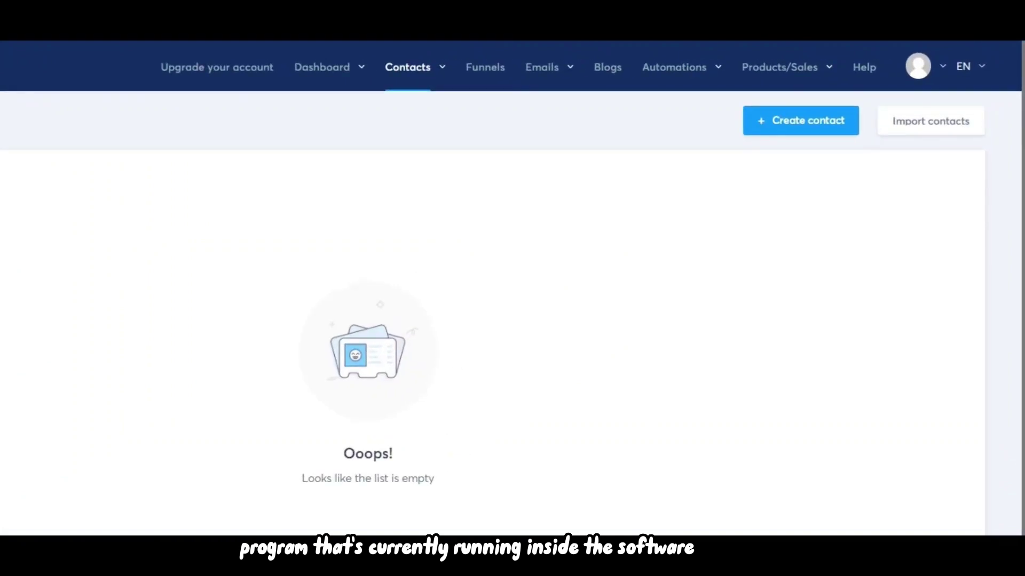
Step: Open the form for creating a contact and review its fields and tag area
left_click(800, 132)
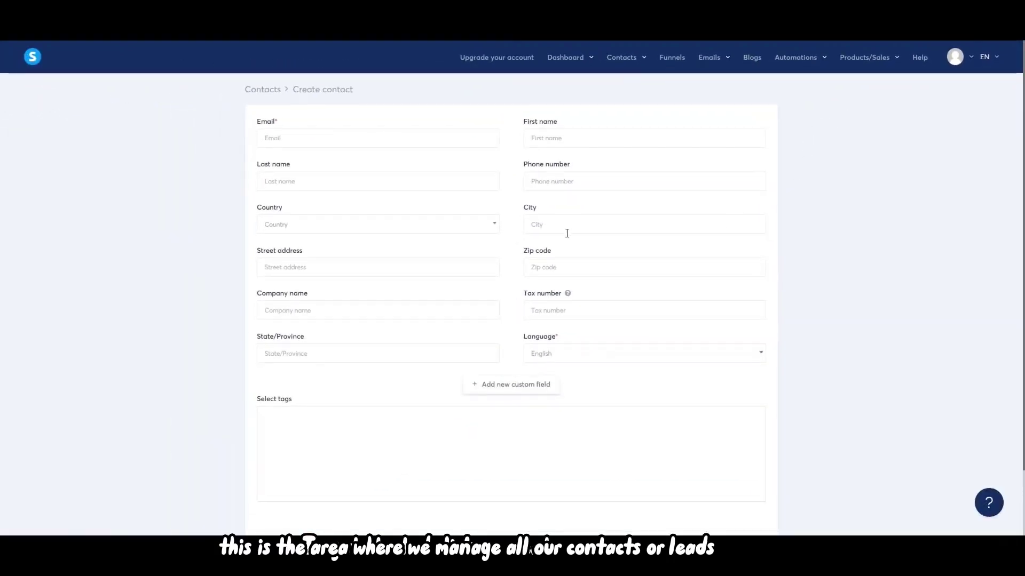
scroll(567, 233, "down", 2)
scroll(469, 115, "up", 2)
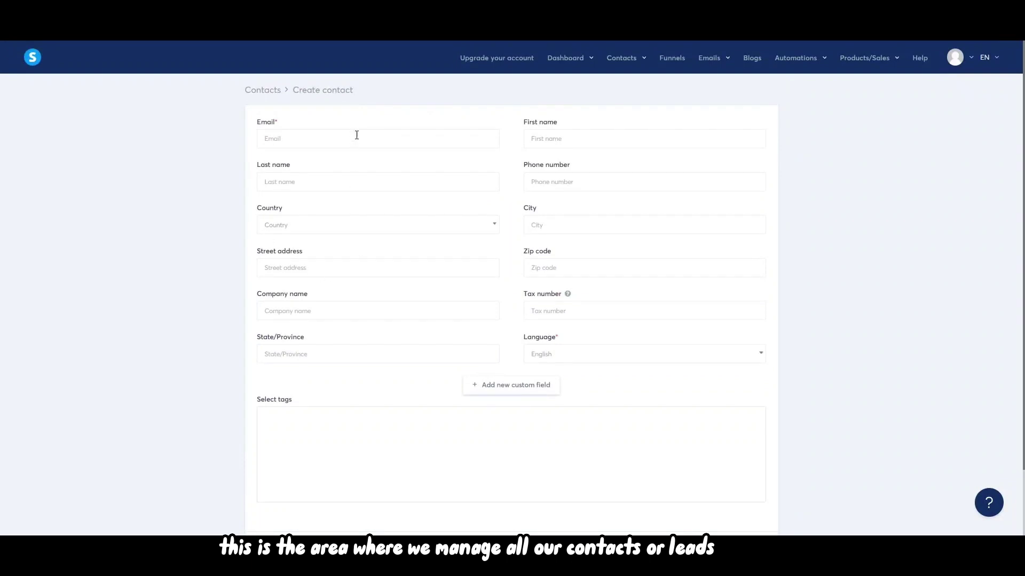
scroll(577, 333, "down", 2)
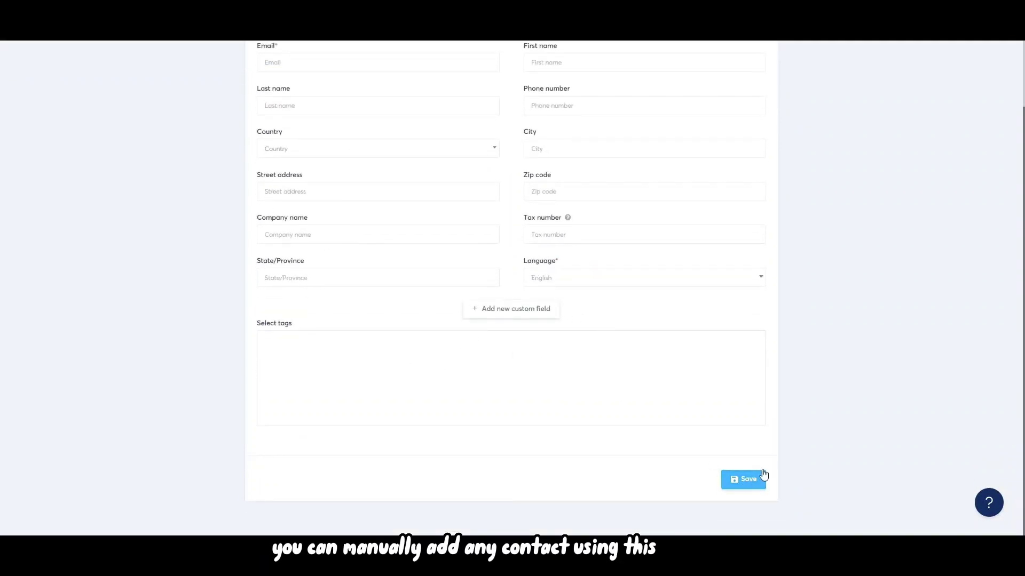
scroll(769, 466, "up", 2)
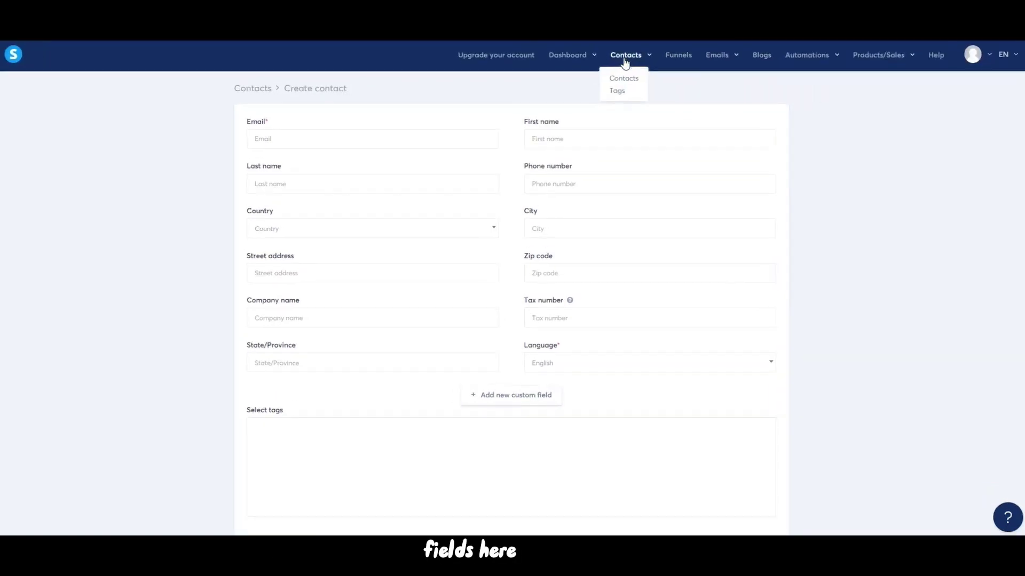
Step: Open the contact import page and create a new tag named "subscribed" for the imported contacts
left_click(623, 78)
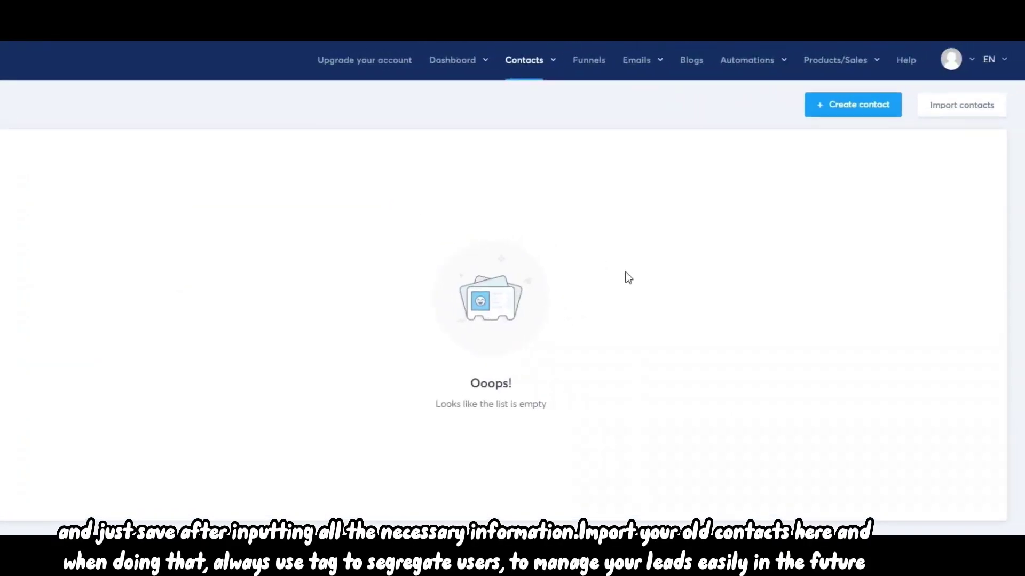
left_click(946, 109)
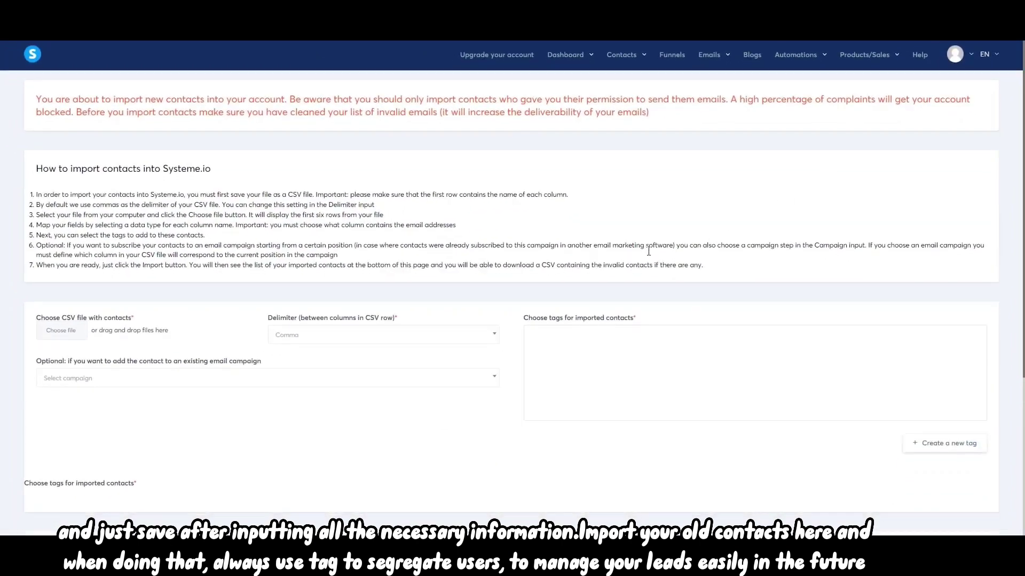
scroll(648, 250, "down", 4)
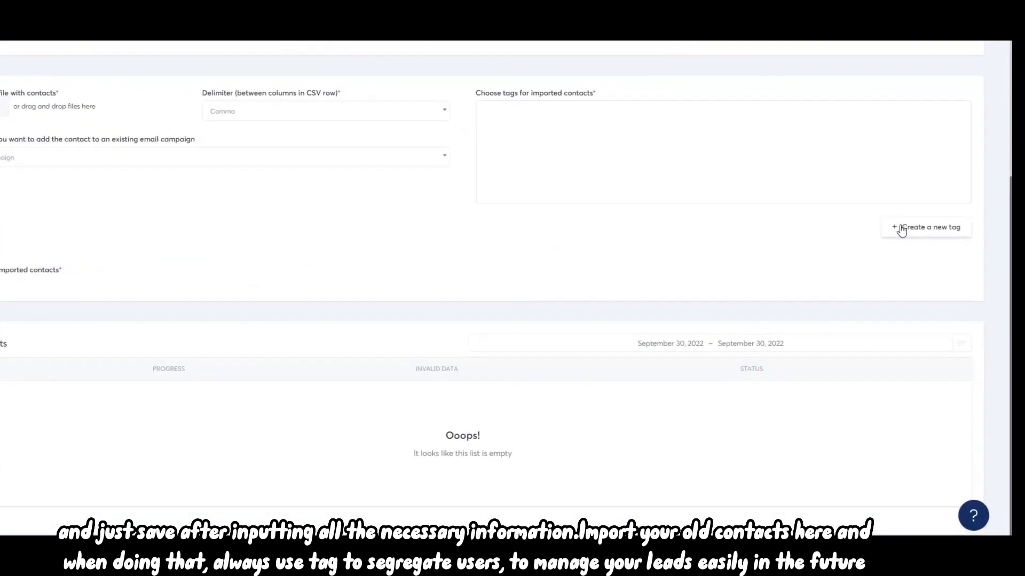
left_click(926, 234)
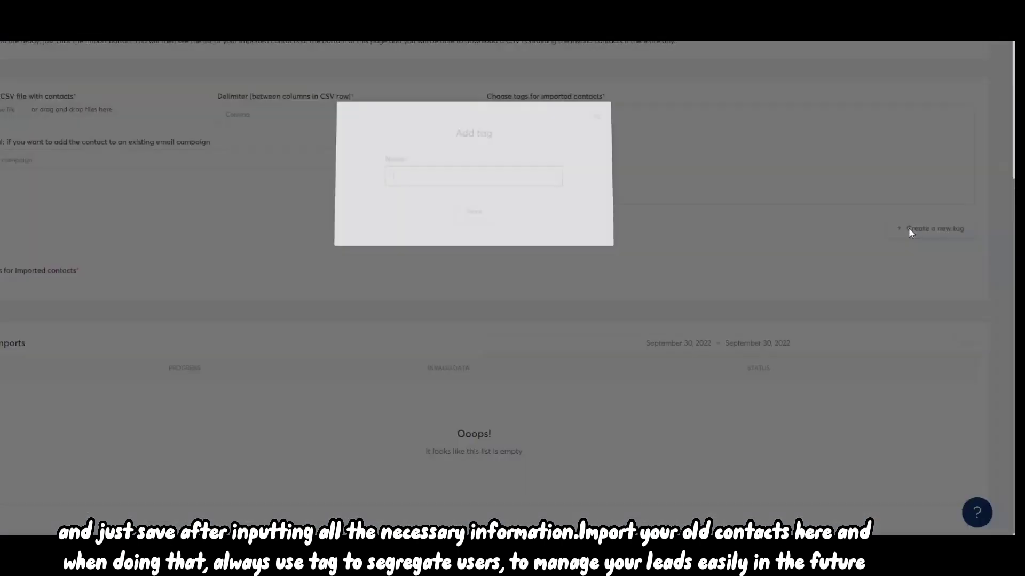
left_click(478, 176)
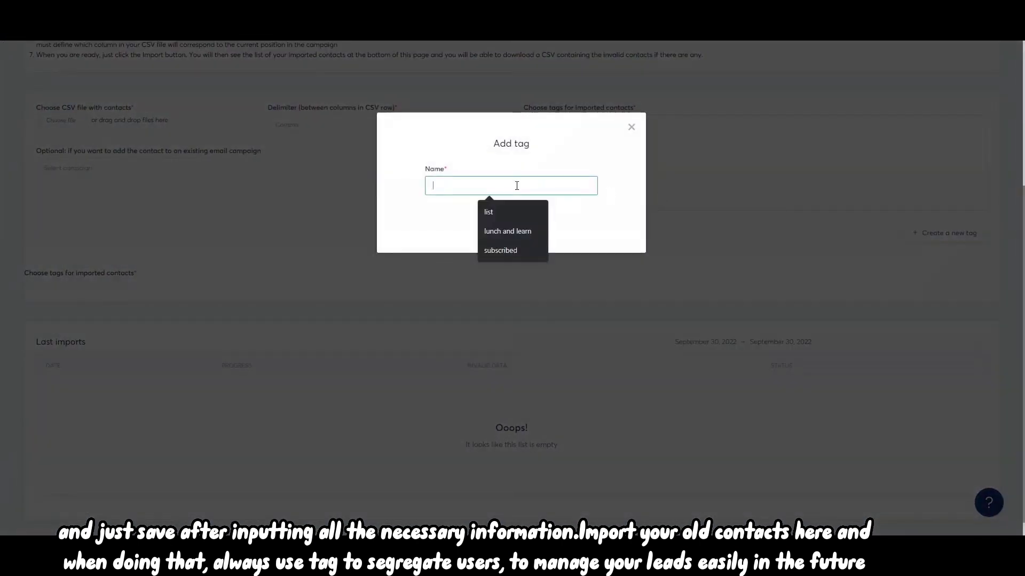
left_click(496, 211)
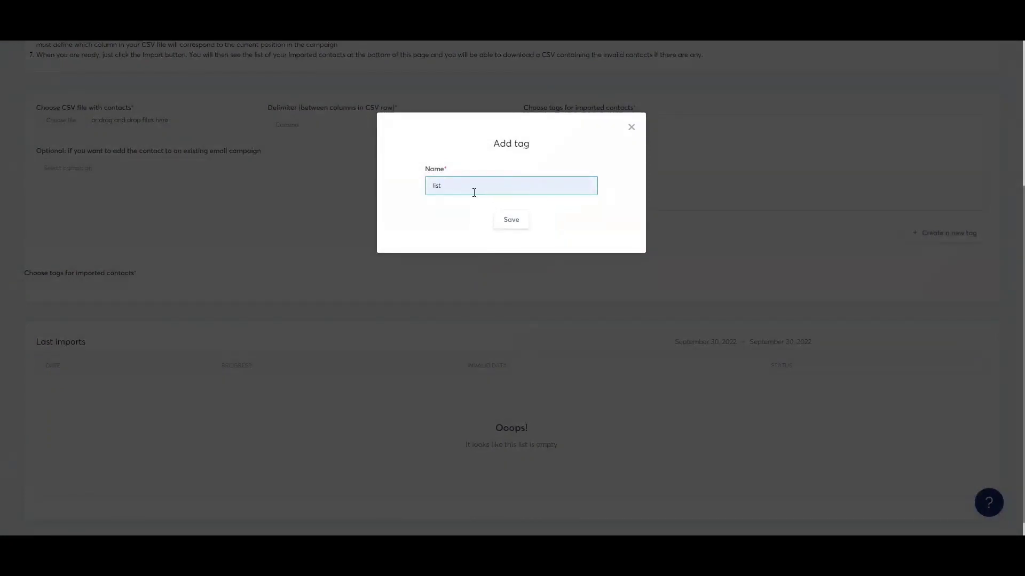
type("subscr")
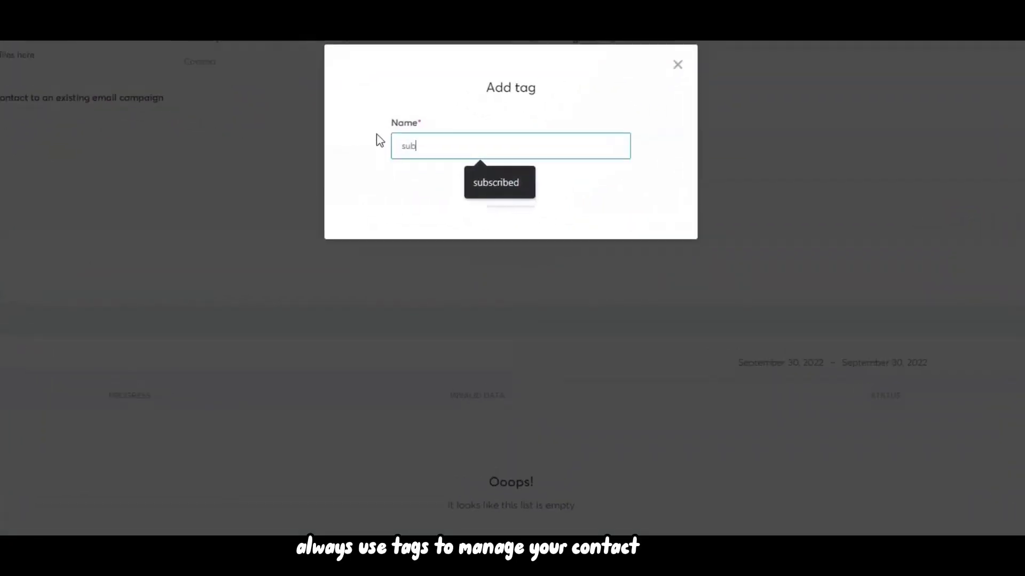
type("ibed")
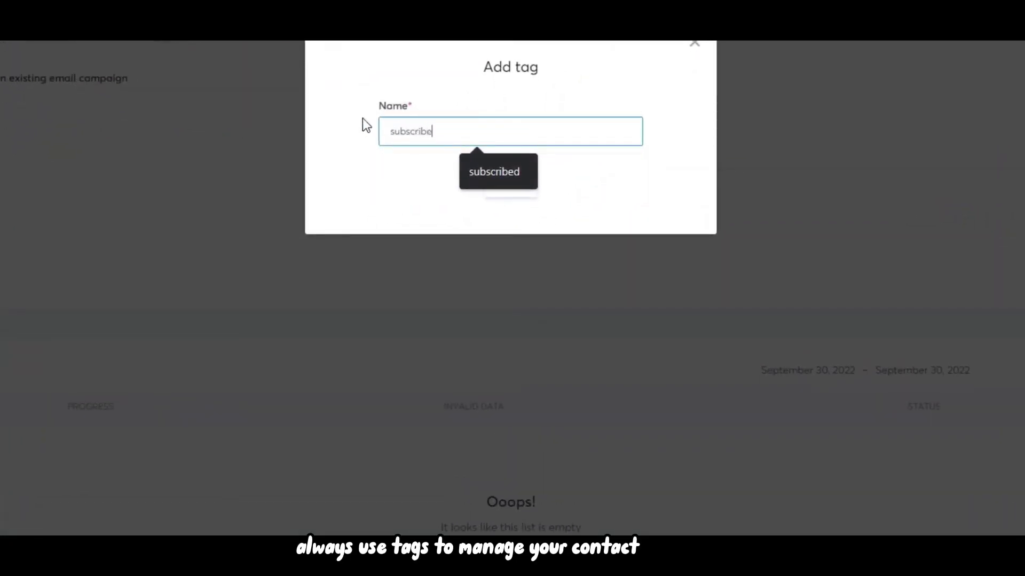
left_click(519, 183)
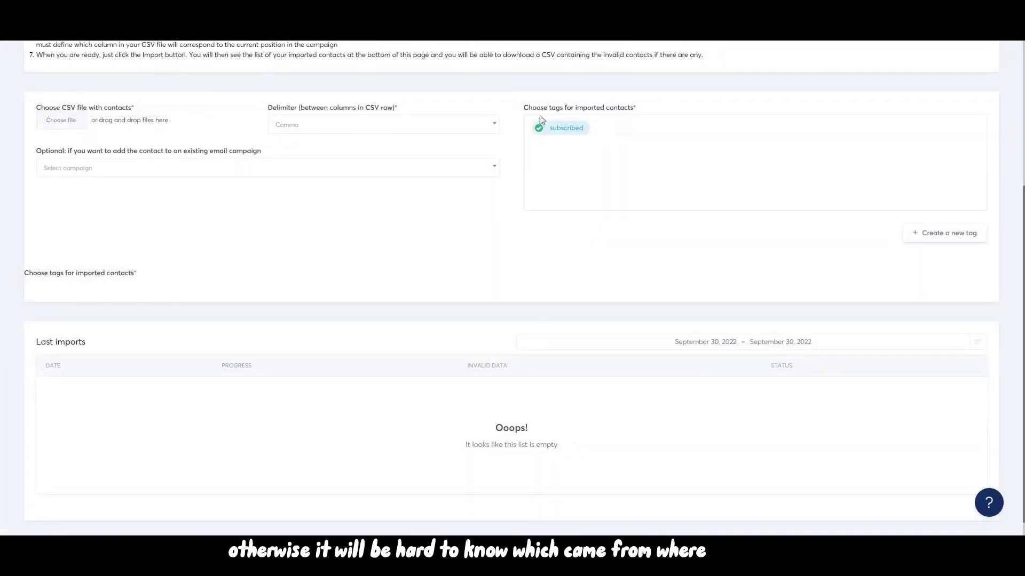
Step: Look over the contact import instructions and settings, including the CSV file selection, without choosing a file
scroll(604, 171, "up", 5)
left_click(89, 385)
left_click(175, 430)
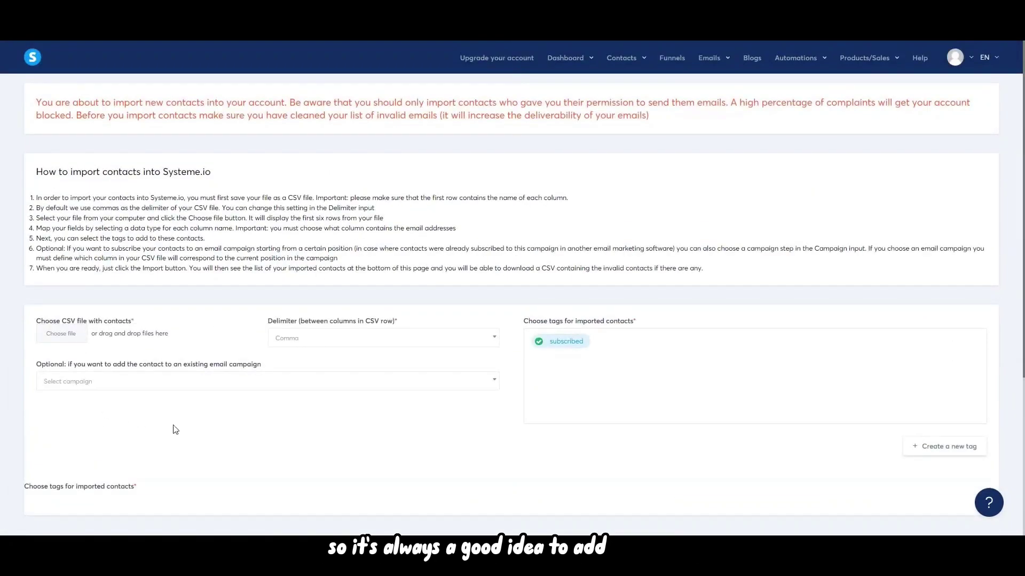
left_click(65, 334)
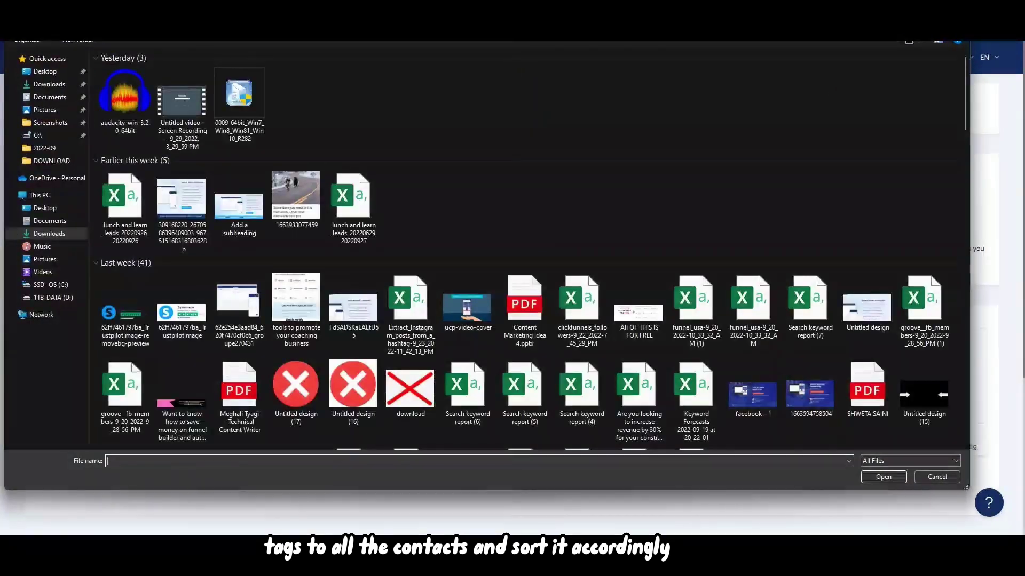
key("Escape")
scroll(414, 343, "down", 4)
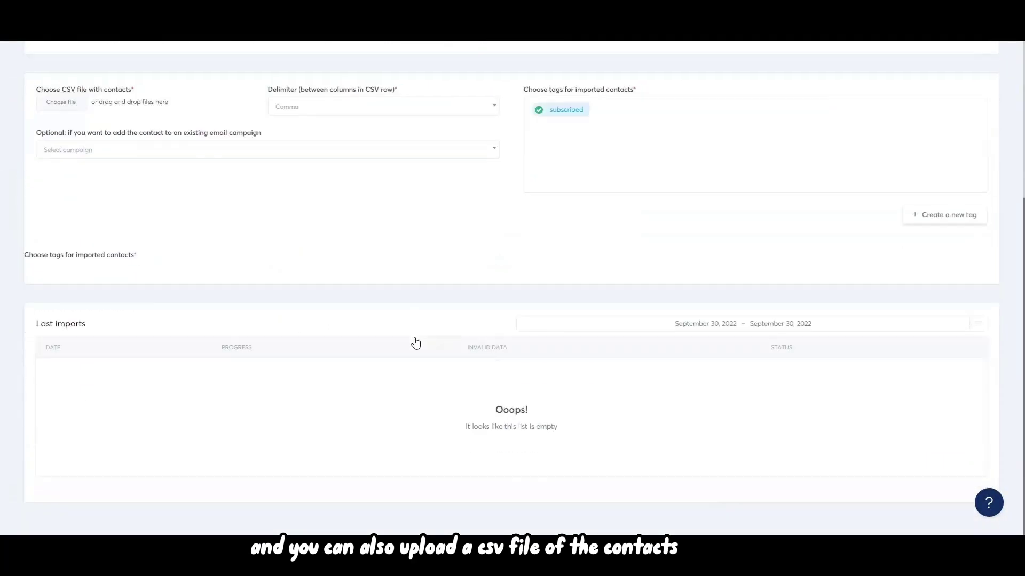
scroll(860, 469, "up", 4)
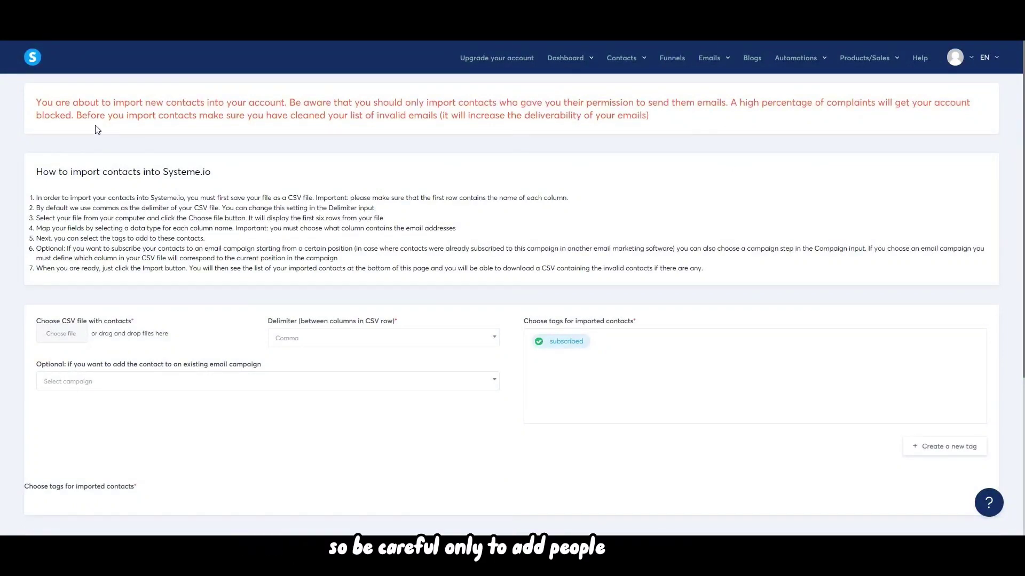
Step: Open the contacts of the "subscribed" tag from the tags list and examine the available contact filters
mouse_move(576, 63)
mouse_move(611, 63)
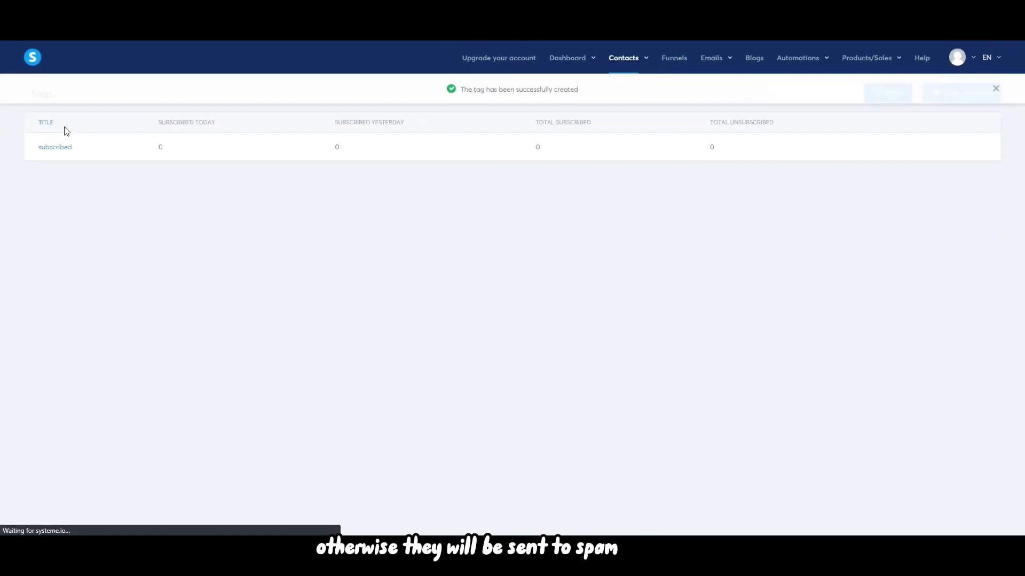
left_click(60, 149)
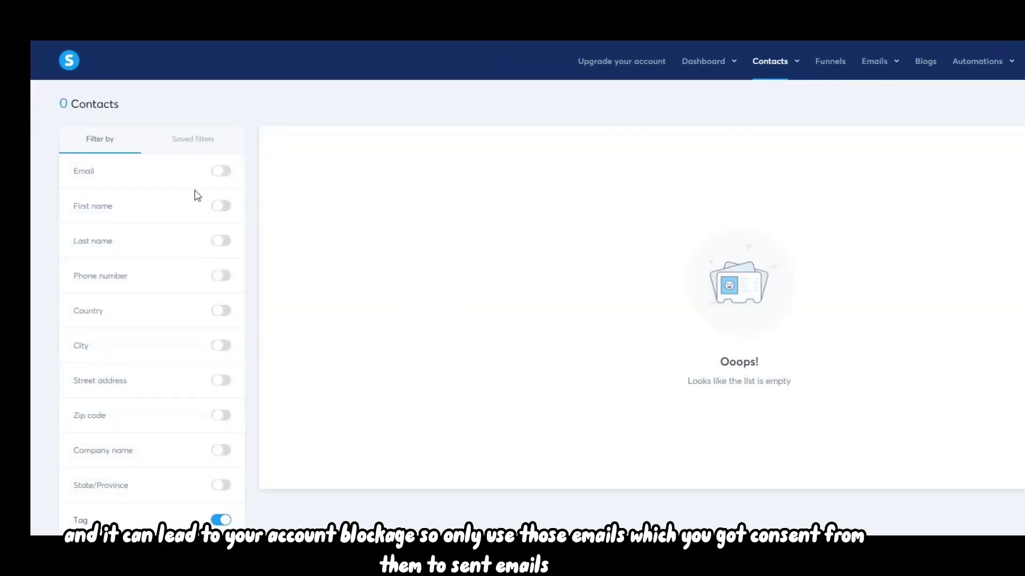
scroll(419, 267, "down", 3)
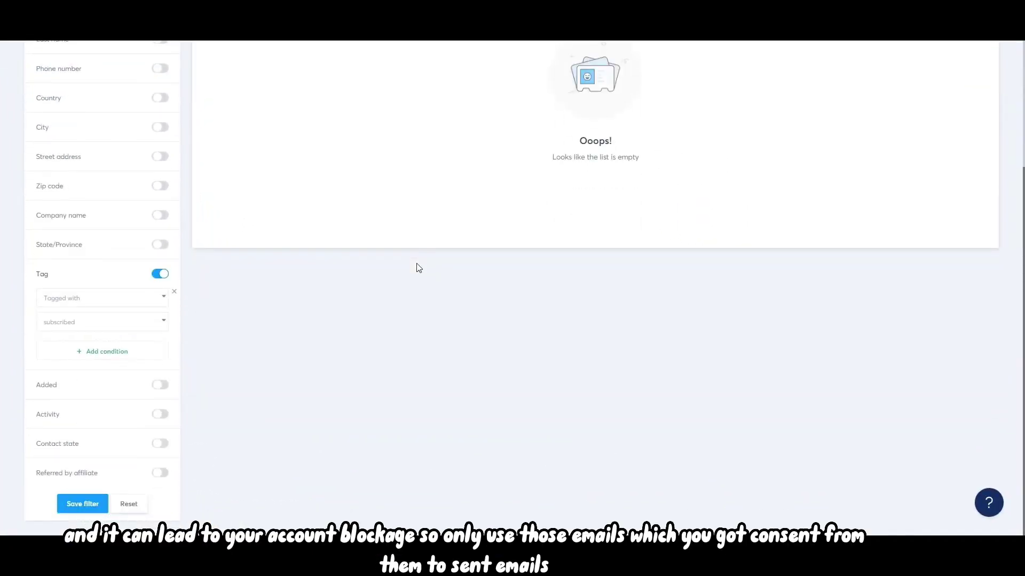
scroll(418, 266, "up", 3)
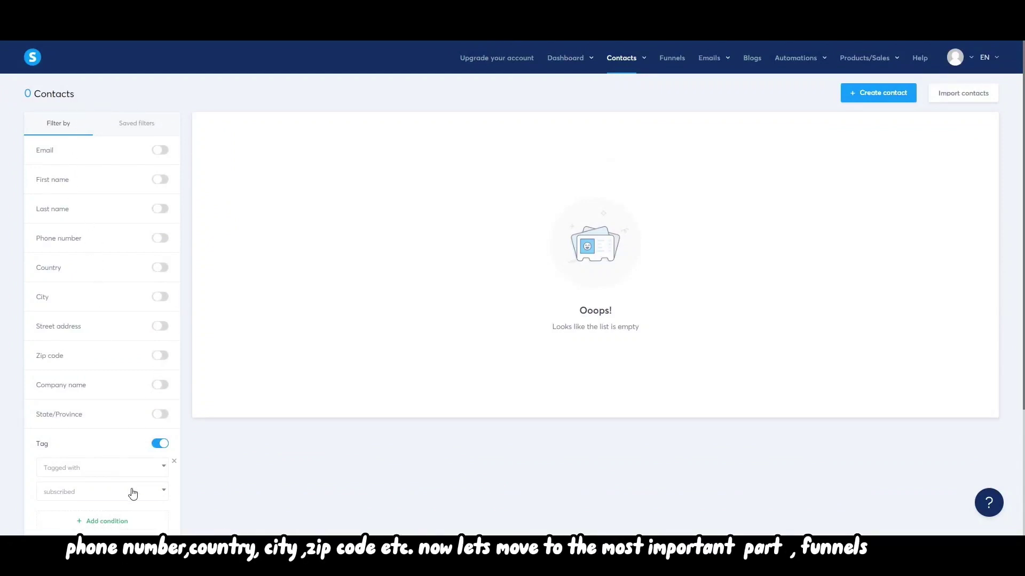
scroll(555, 416, "down", 3)
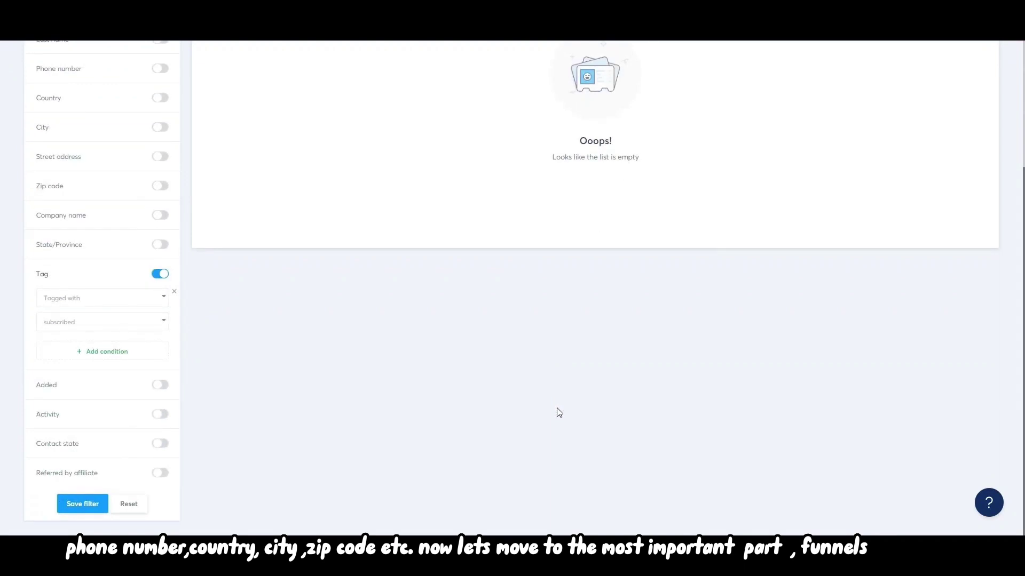
scroll(557, 411, "up", 3)
Step: Go to the funnels list, start a new funnel and name it "youtube"
mouse_move(627, 67)
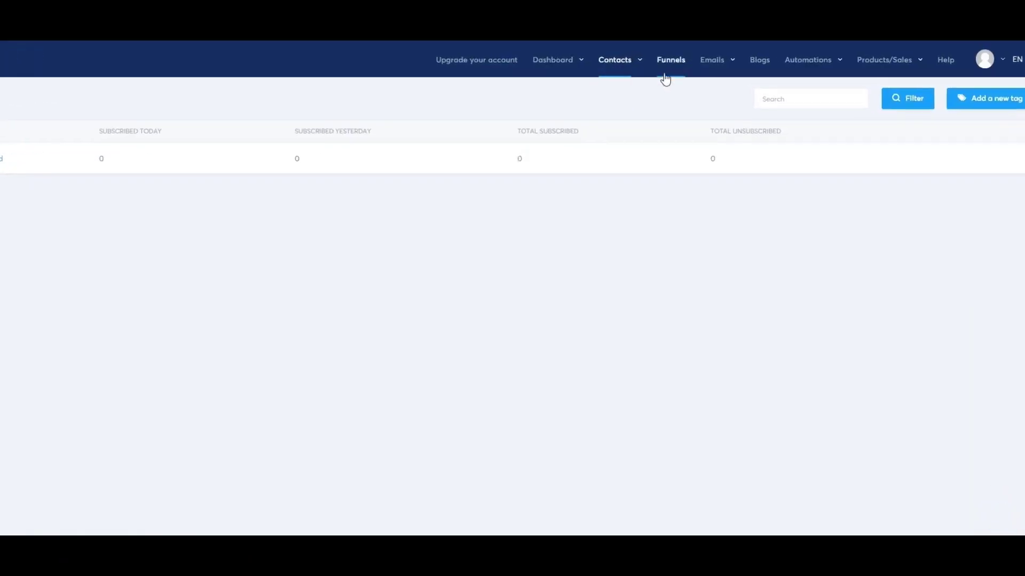
left_click(568, 106)
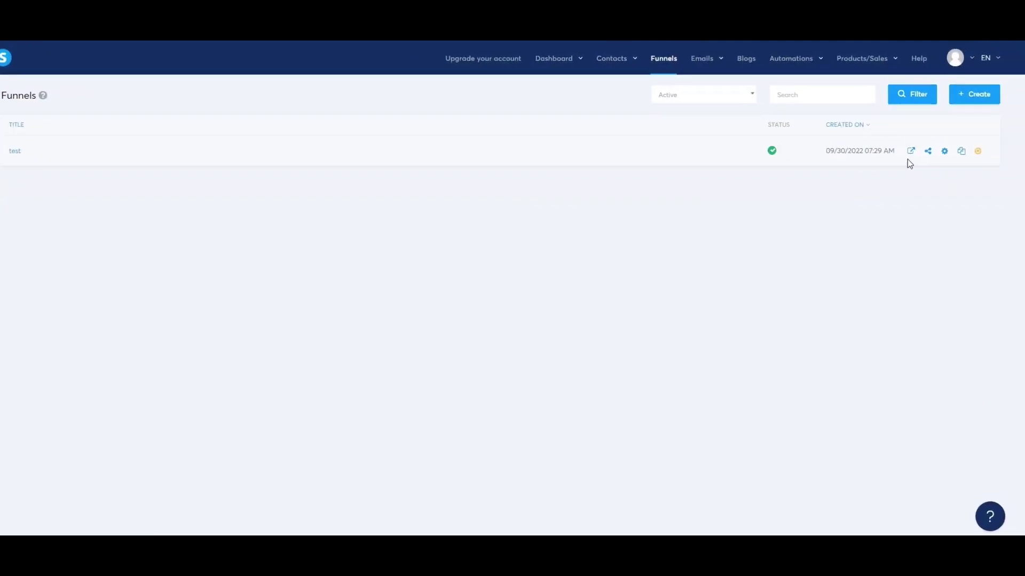
left_click(973, 94)
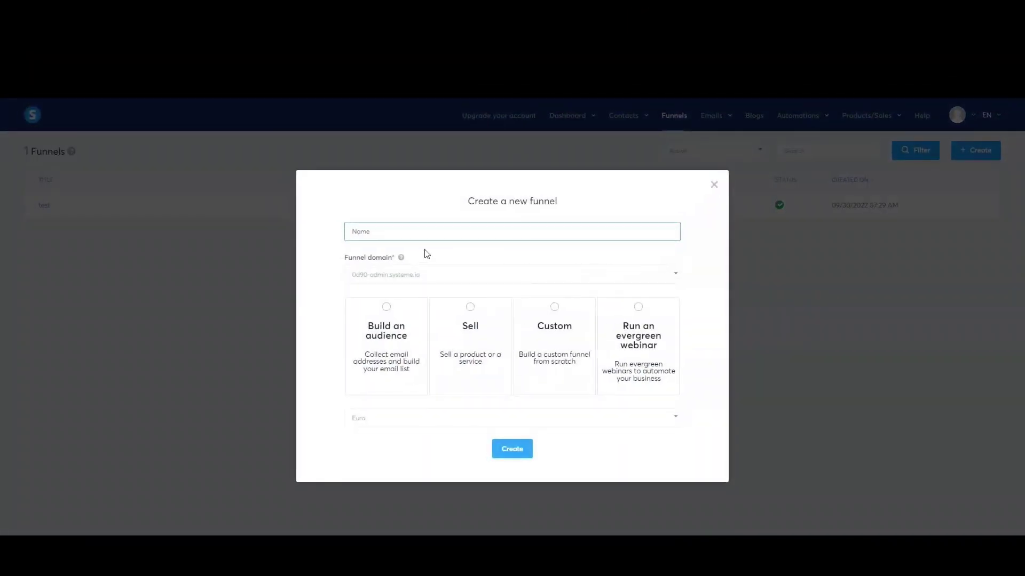
left_click(303, 239)
type("youtube")
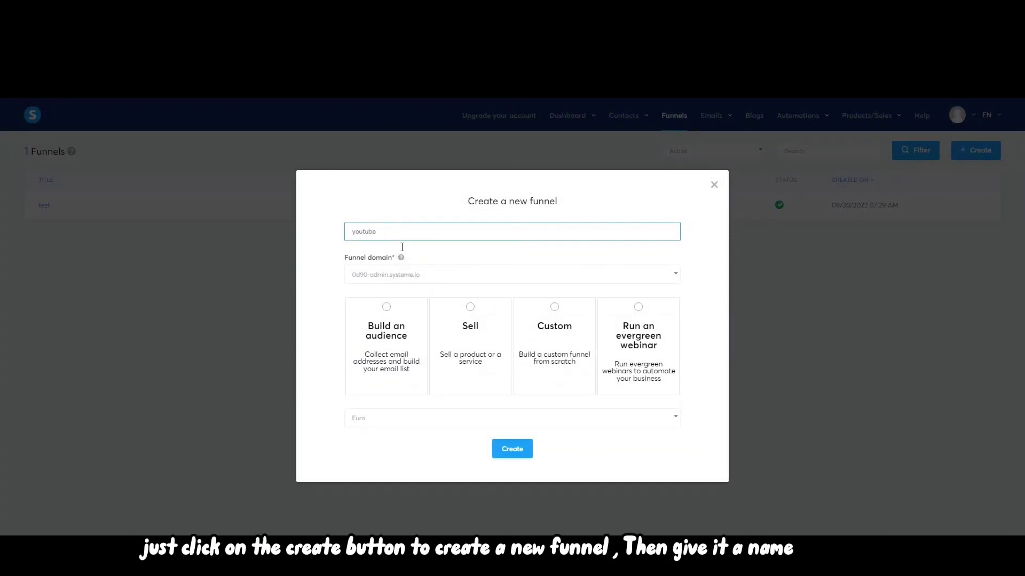
left_click(433, 273)
left_click(435, 274)
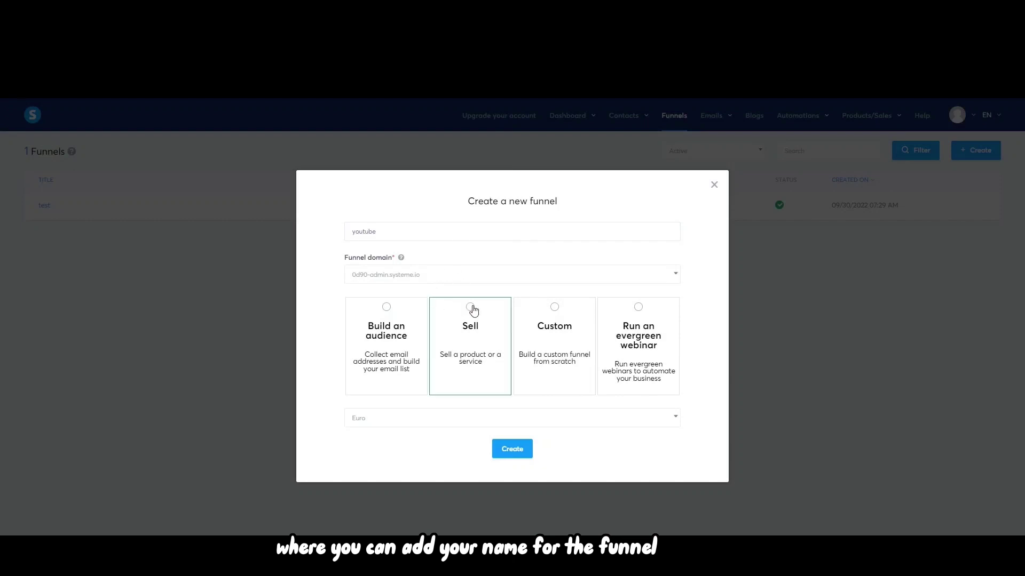
Step: Set the new funnel's currency to Indian rupee
left_click(397, 424)
scroll(403, 496, "down", 5)
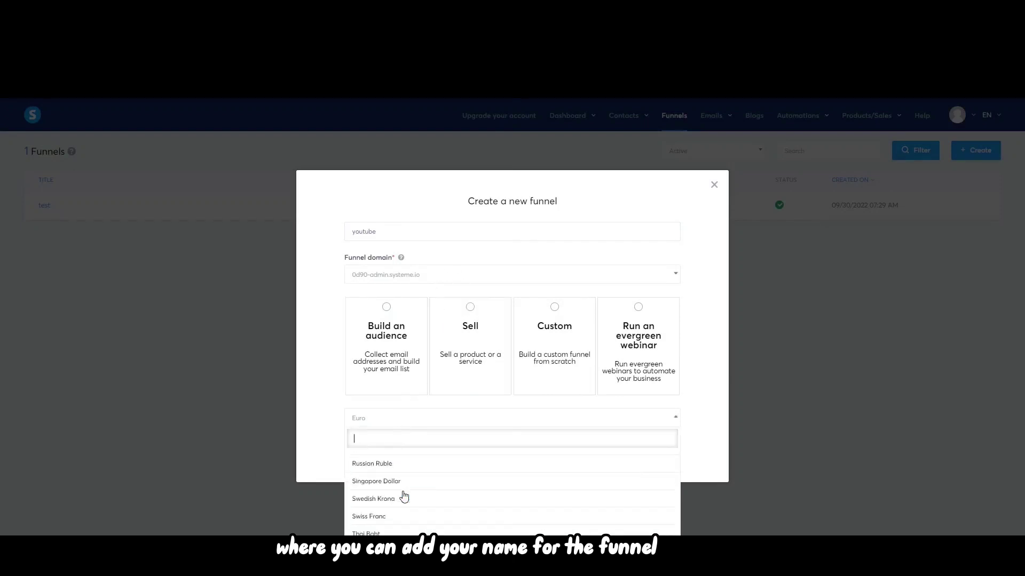
scroll(459, 528, "down", 3)
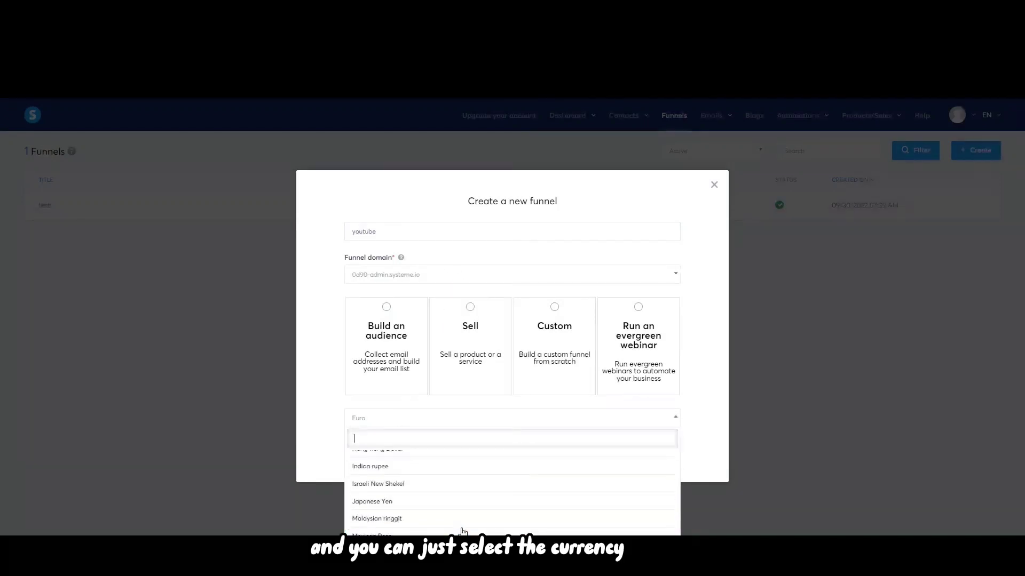
left_click(406, 472)
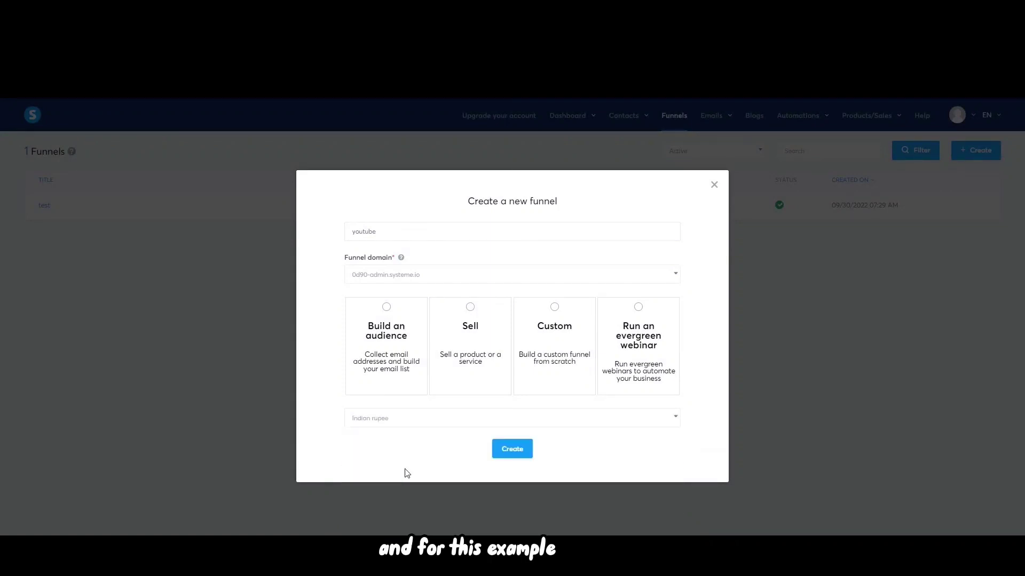
Step: Set the currency to U.S. Dollar, choose the Build an audience goal and create the funnel
left_click(388, 418)
scroll(430, 483, "up", 5)
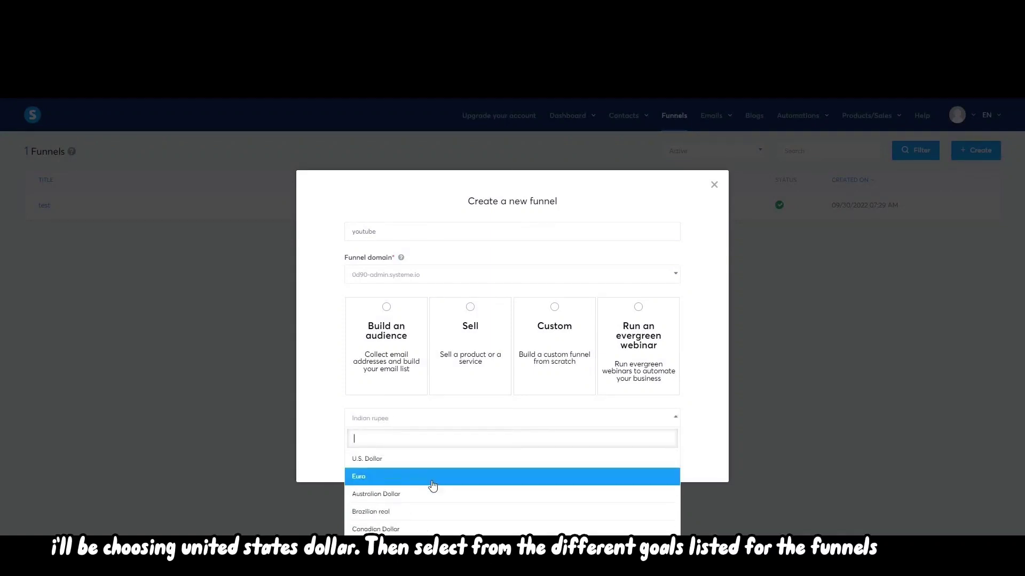
scroll(411, 473, "down", 5)
scroll(427, 472, "up", 5)
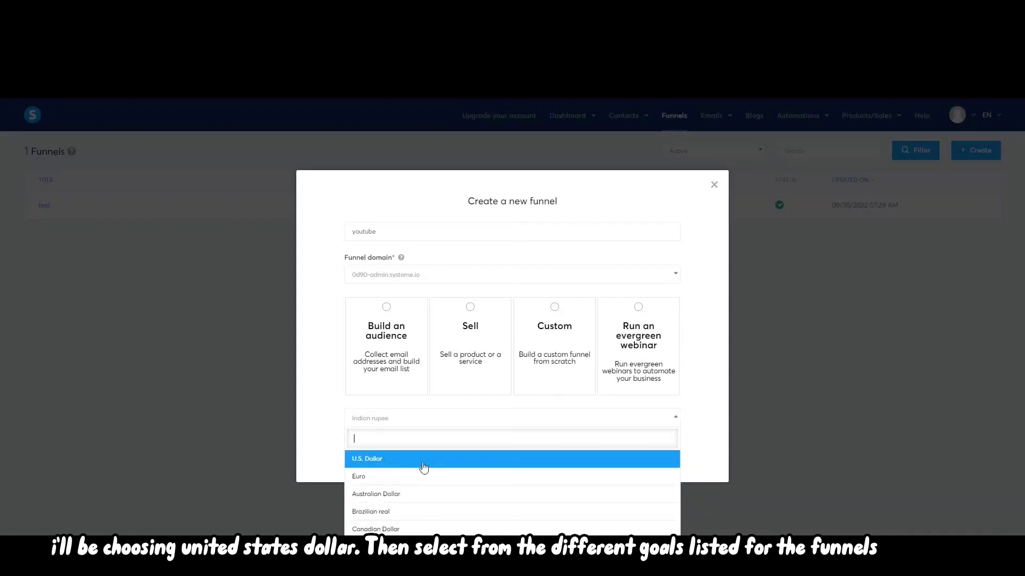
left_click(402, 460)
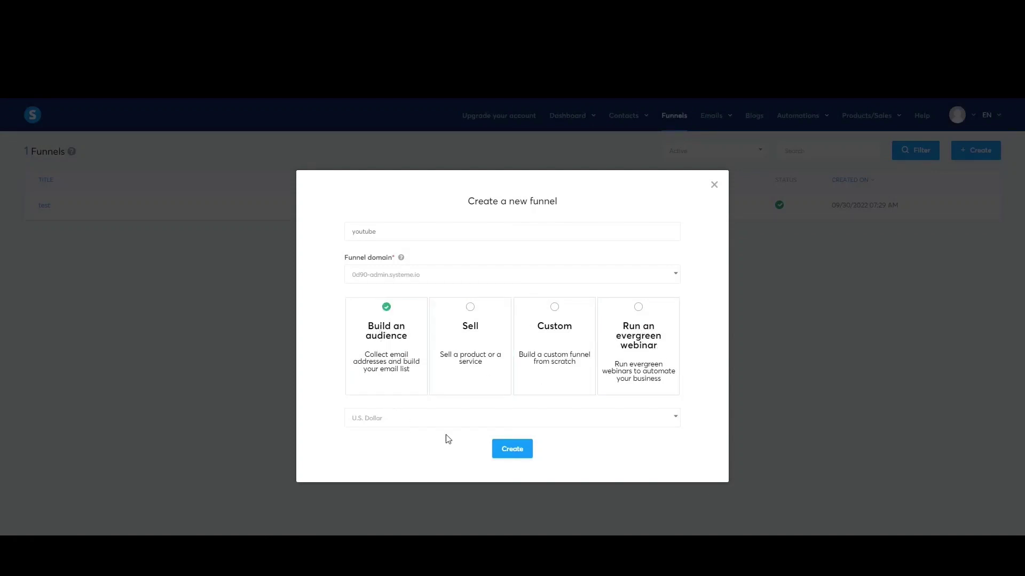
left_click(518, 452)
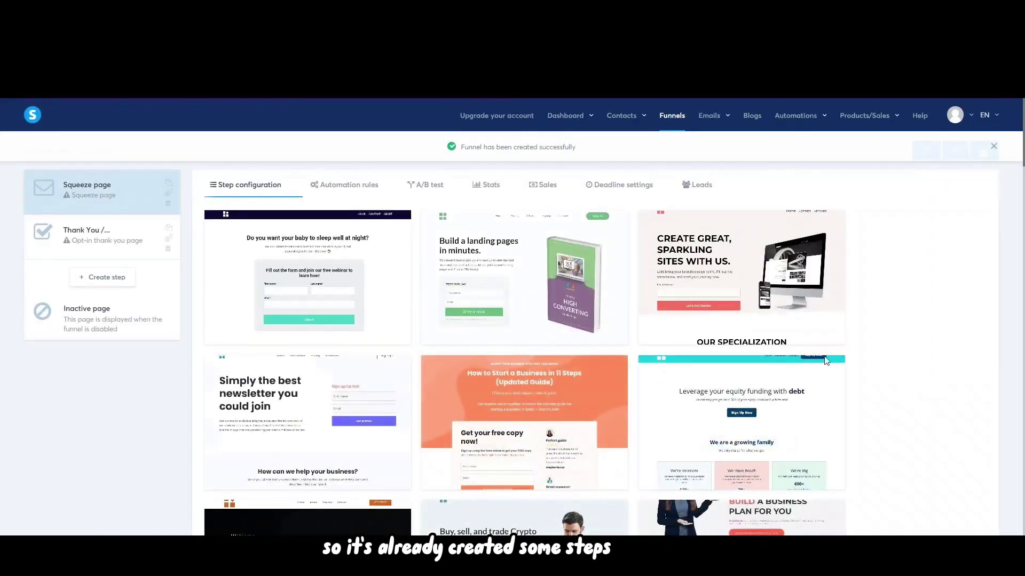
Step: Browse the squeeze page templates and preview the green free report template about creating squeeze pages
scroll(613, 294, "down", 5)
scroll(613, 299, "down", 12)
scroll(612, 300, "down", 4)
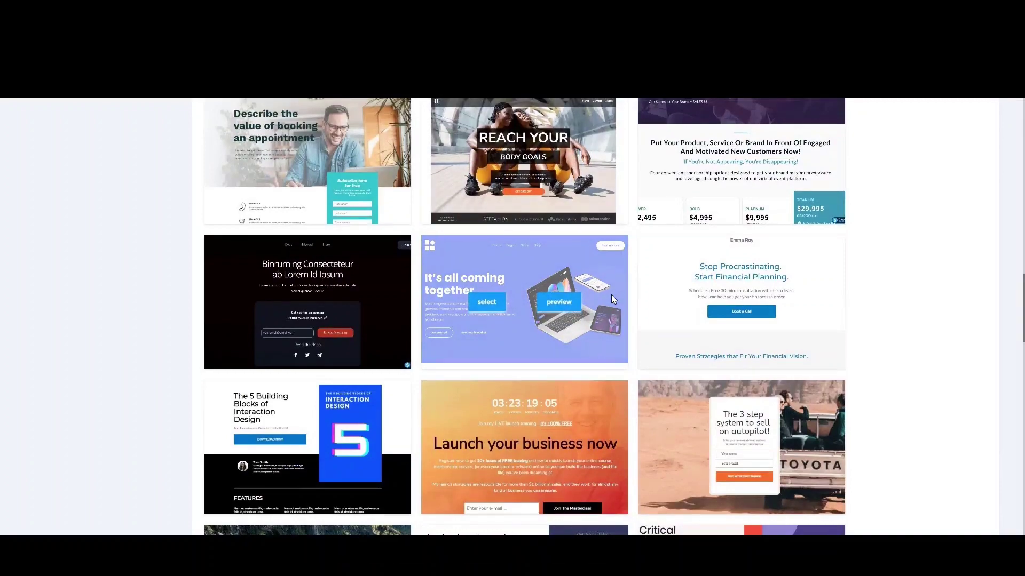
scroll(612, 299, "down", 2)
scroll(612, 298, "down", 3)
scroll(612, 299, "down", 10)
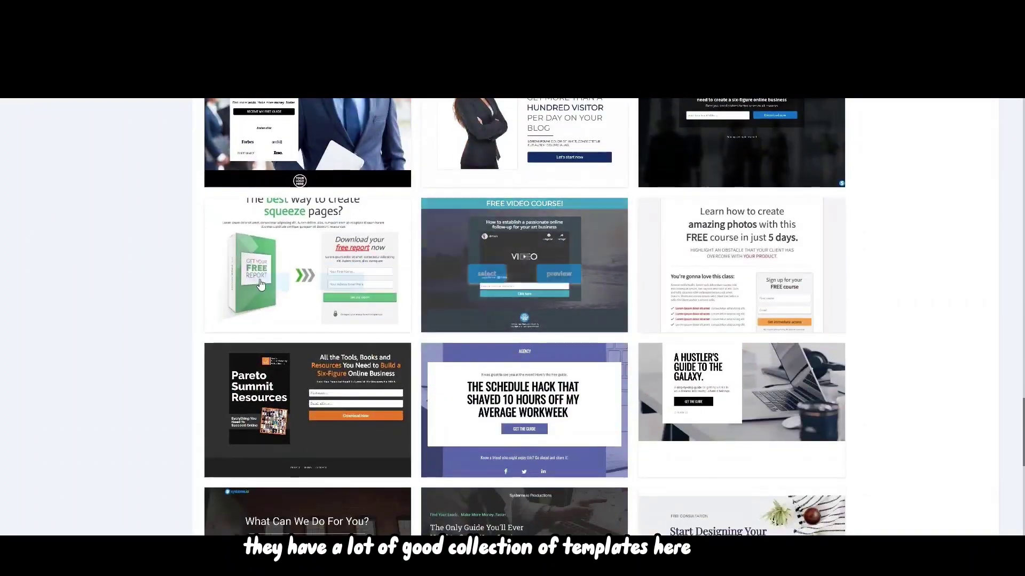
left_click(340, 269)
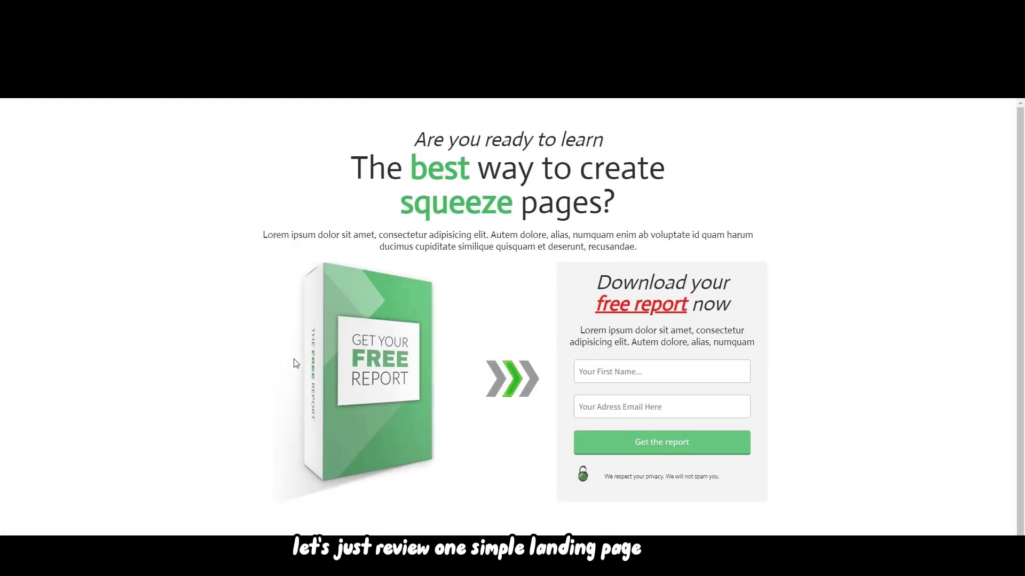
scroll(296, 364, "down", 1)
scroll(296, 364, "up", 1)
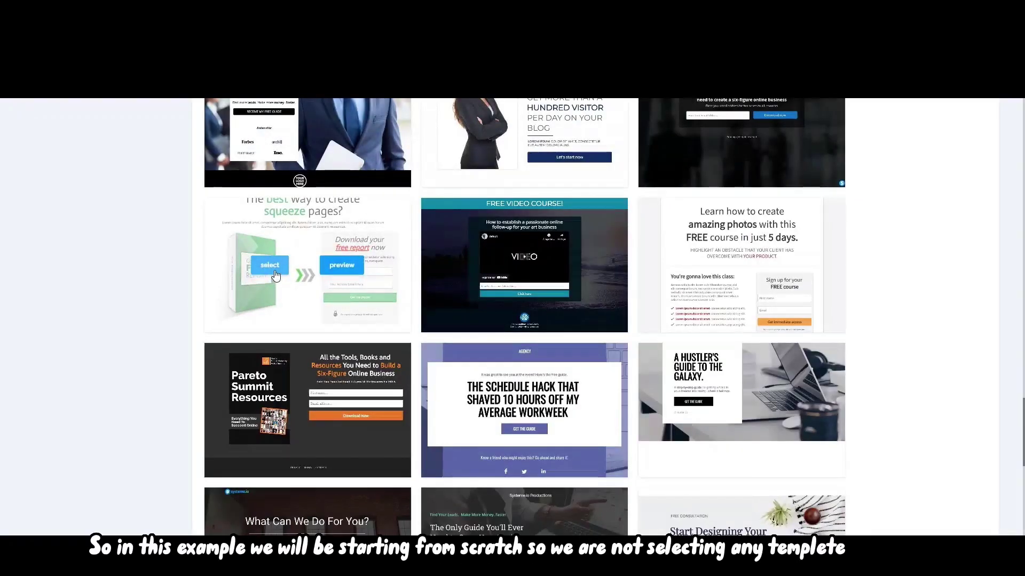
Step: Apply the blank template at the end of the gallery to the squeeze page
scroll(687, 432, "down", 10)
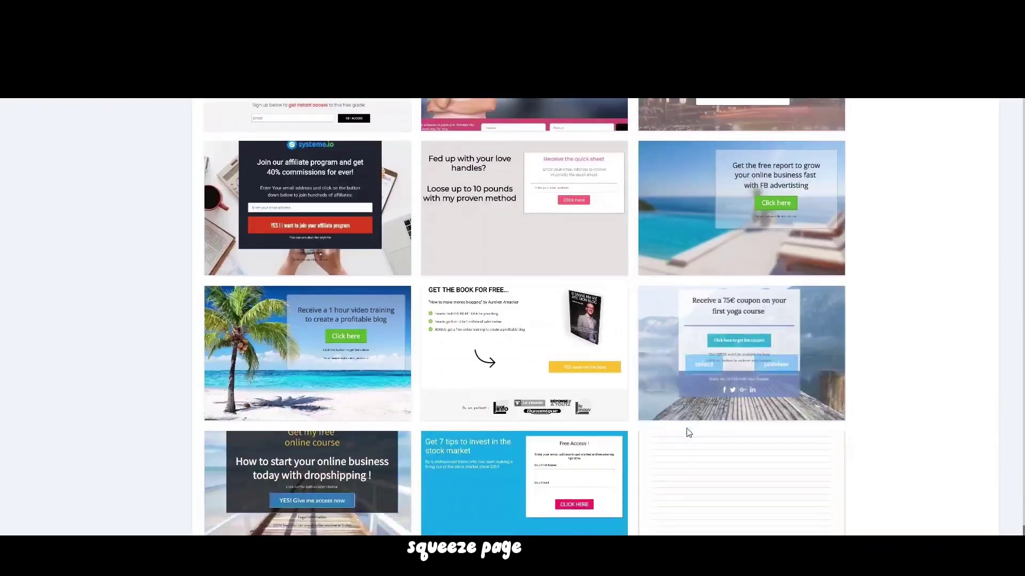
mouse_move(699, 499)
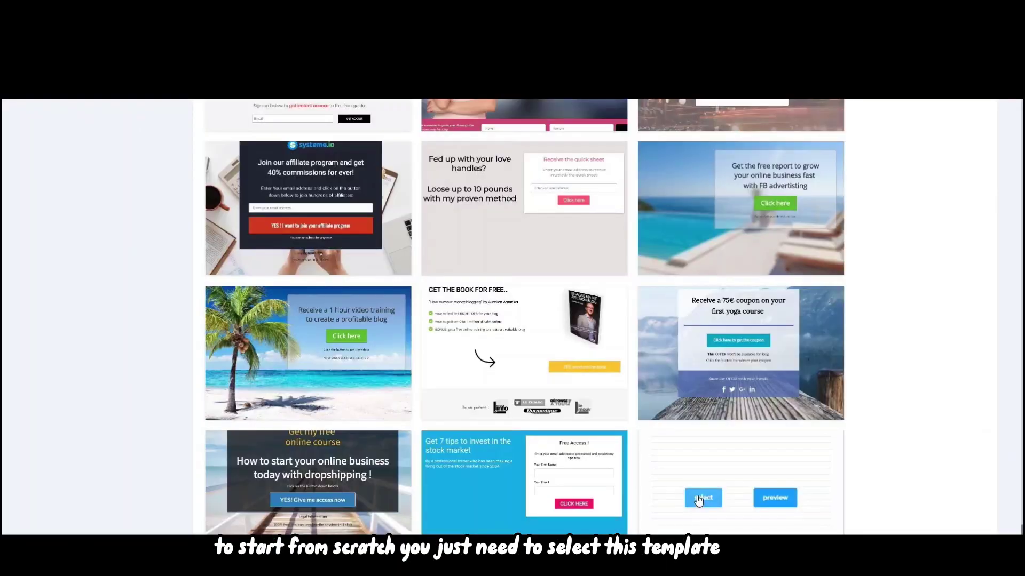
left_click(702, 498)
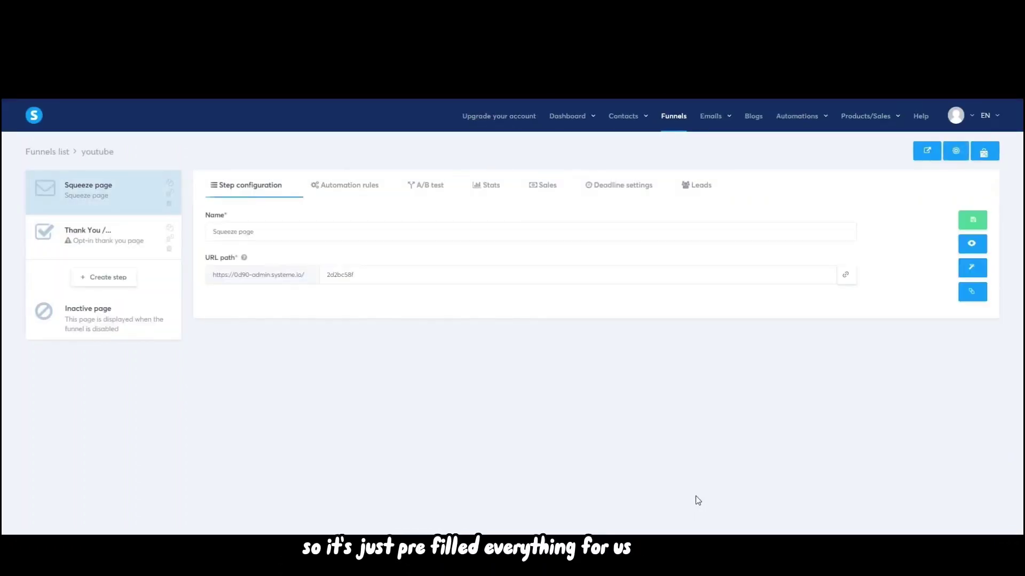
Step: Set the squeeze page's URL path to "youtubetest" and save the funnel step, keeping the current template
double_click(343, 279)
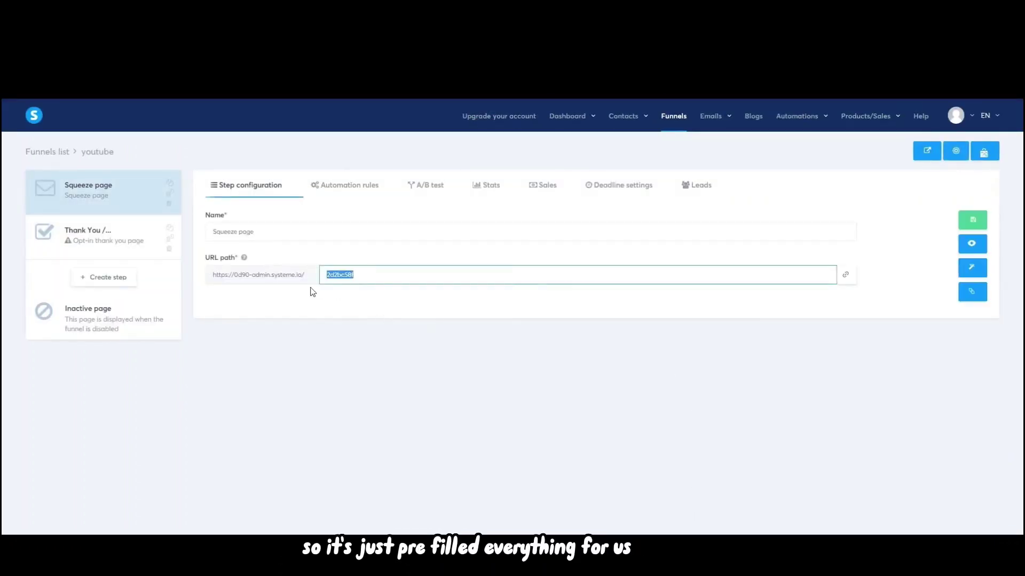
type("yout")
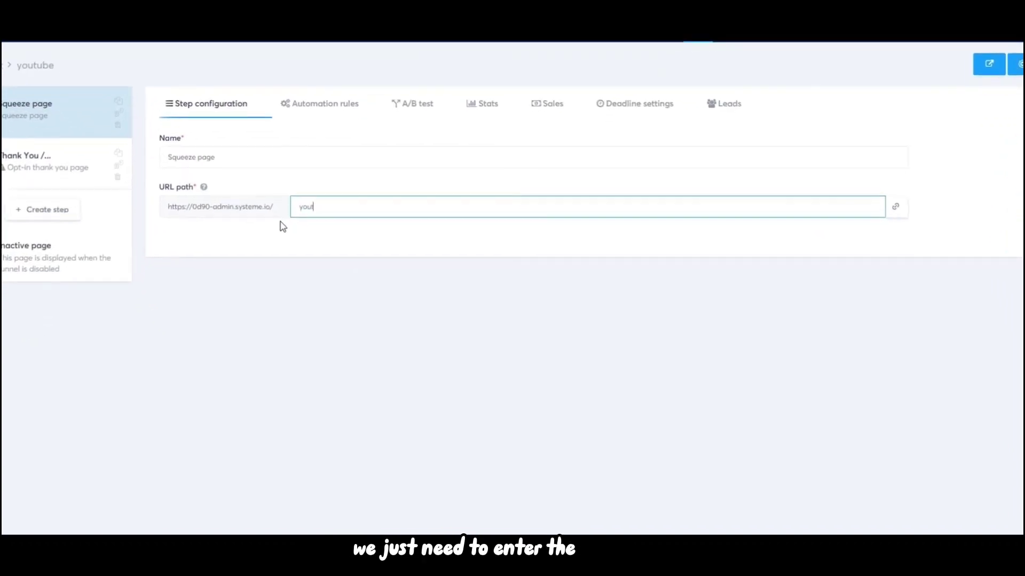
type("ubetest")
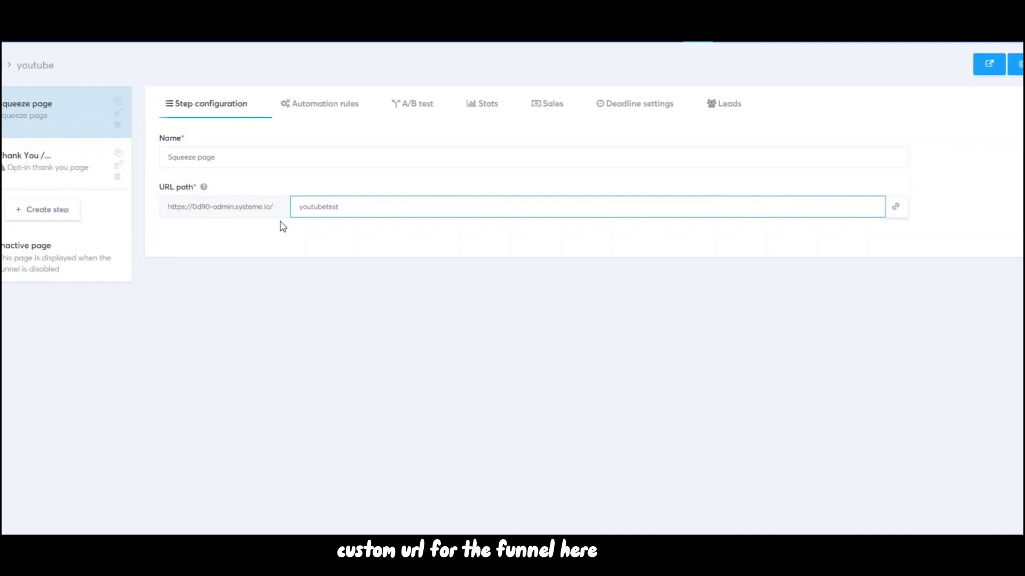
left_click(423, 245)
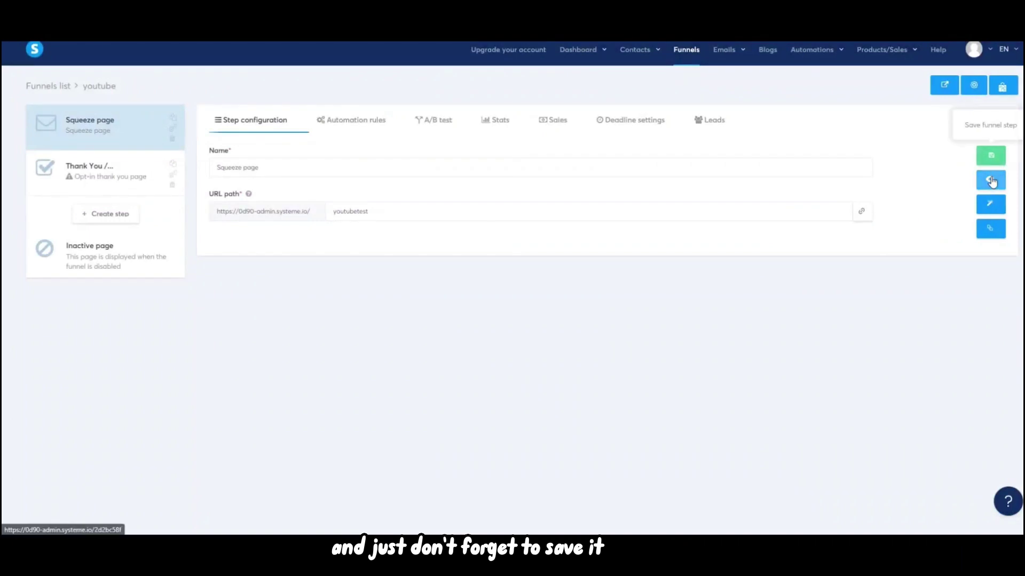
left_click(992, 156)
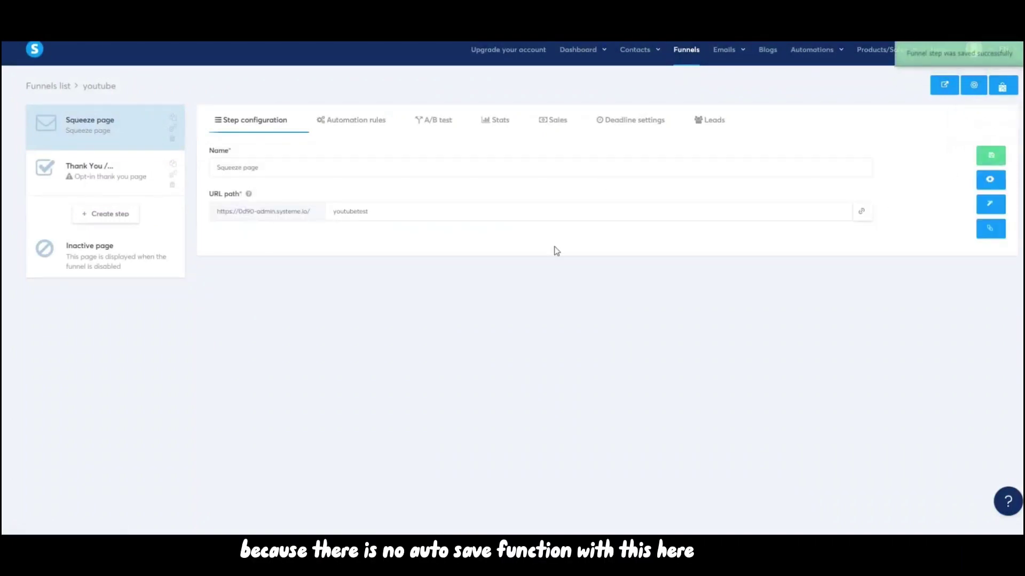
left_click(990, 231)
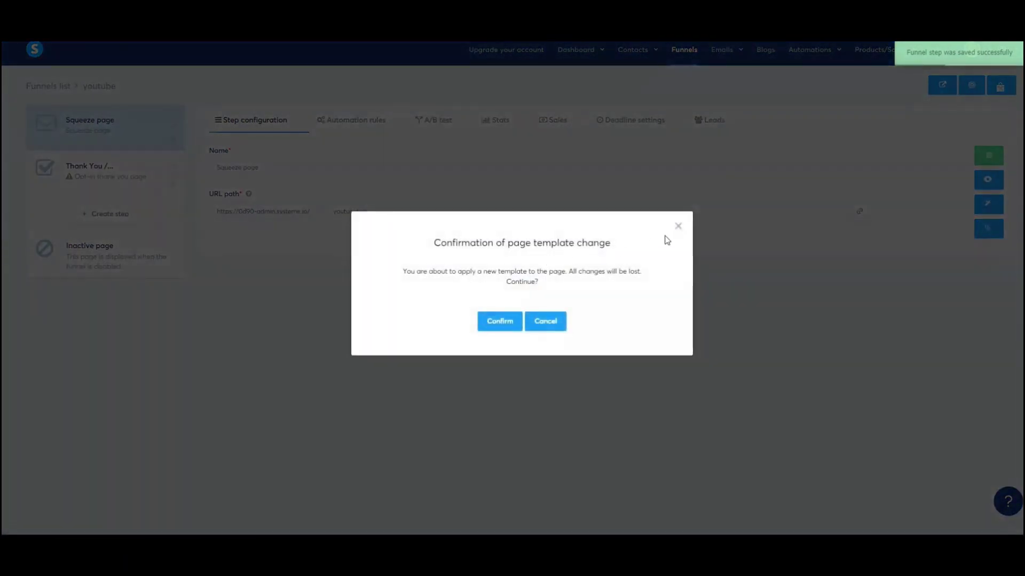
left_click(678, 228)
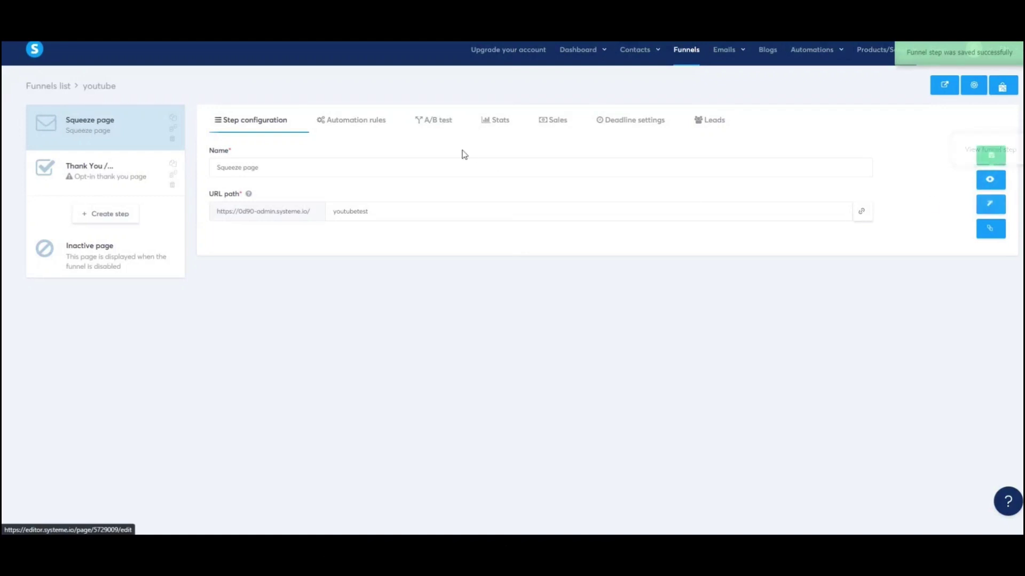
Step: Start an automation rule with the Page visited trigger and examine the available actions without adding one
left_click(338, 126)
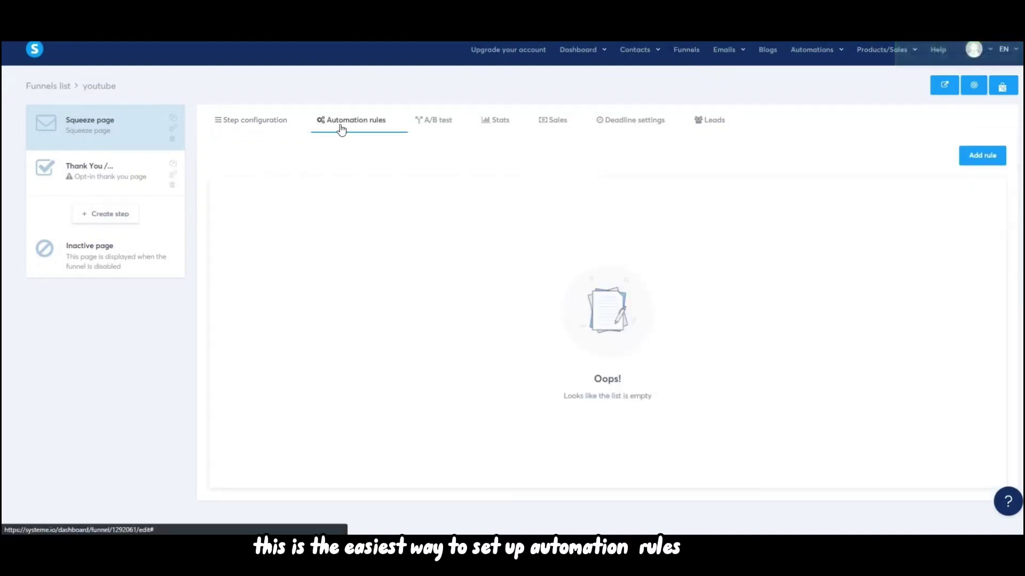
left_click(972, 155)
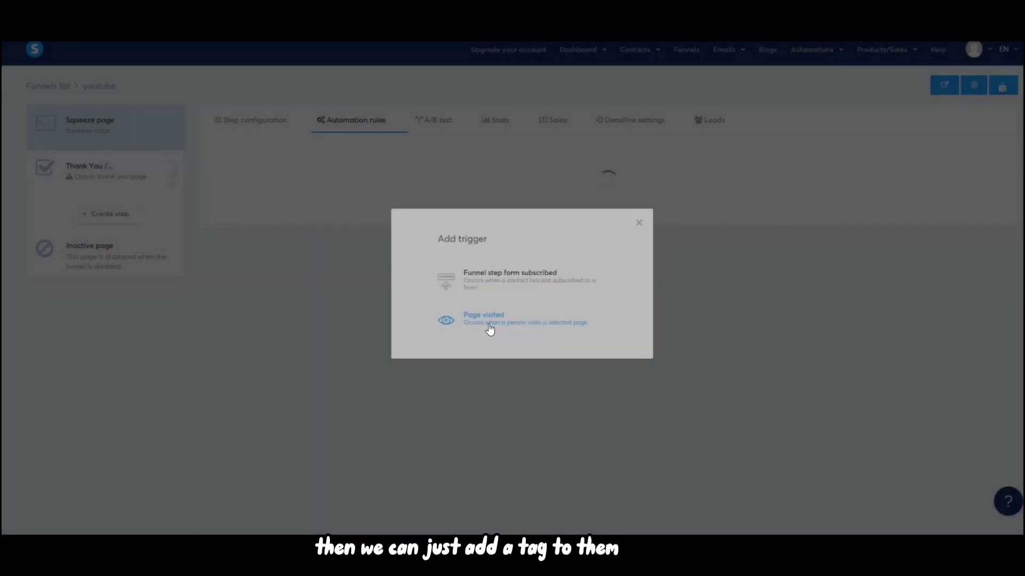
left_click(488, 327)
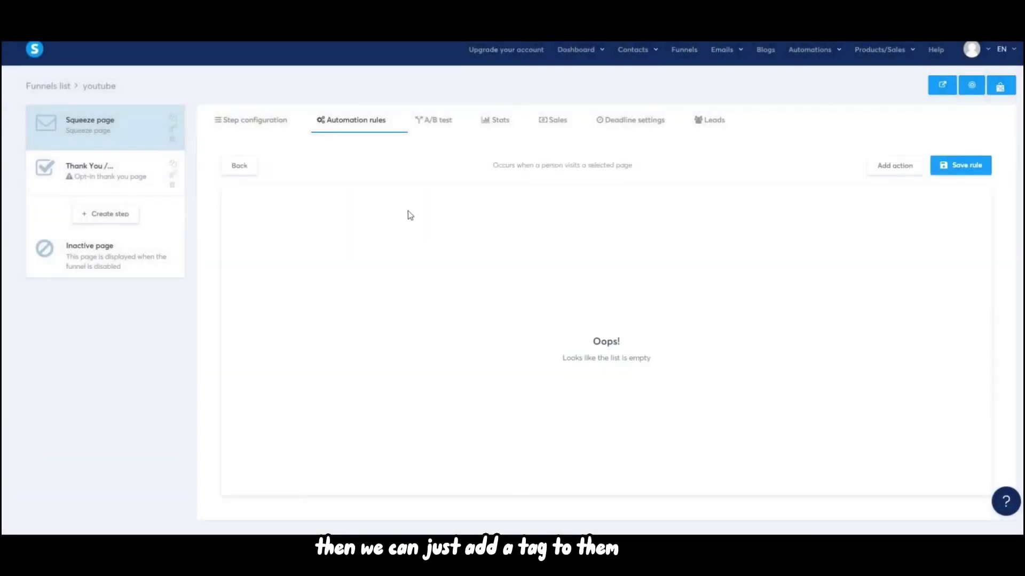
left_click(902, 165)
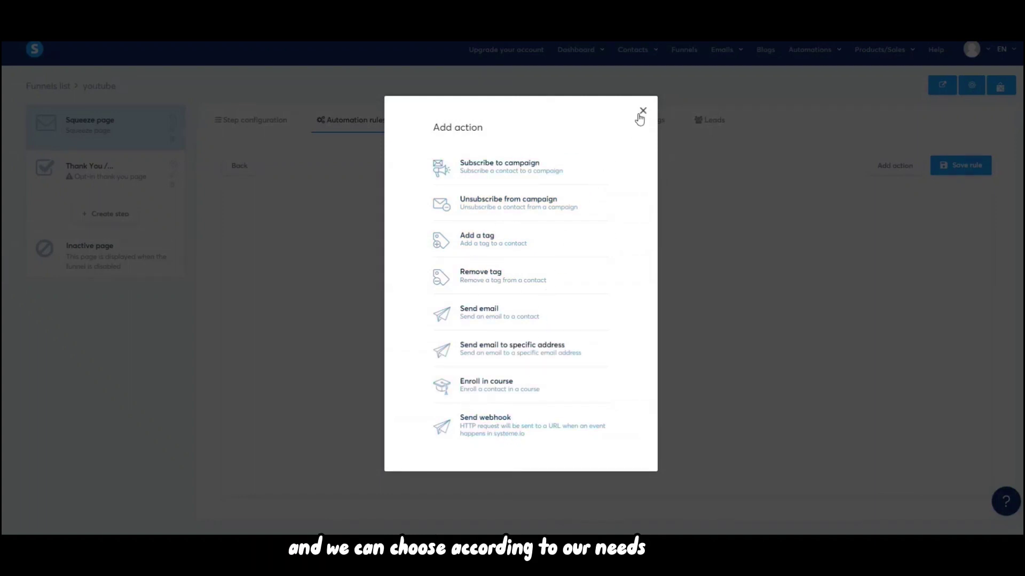
left_click(641, 114)
Step: Examine the A/B test setup for the squeeze page, including its variant page and goal page choices, without submitting
left_click(440, 114)
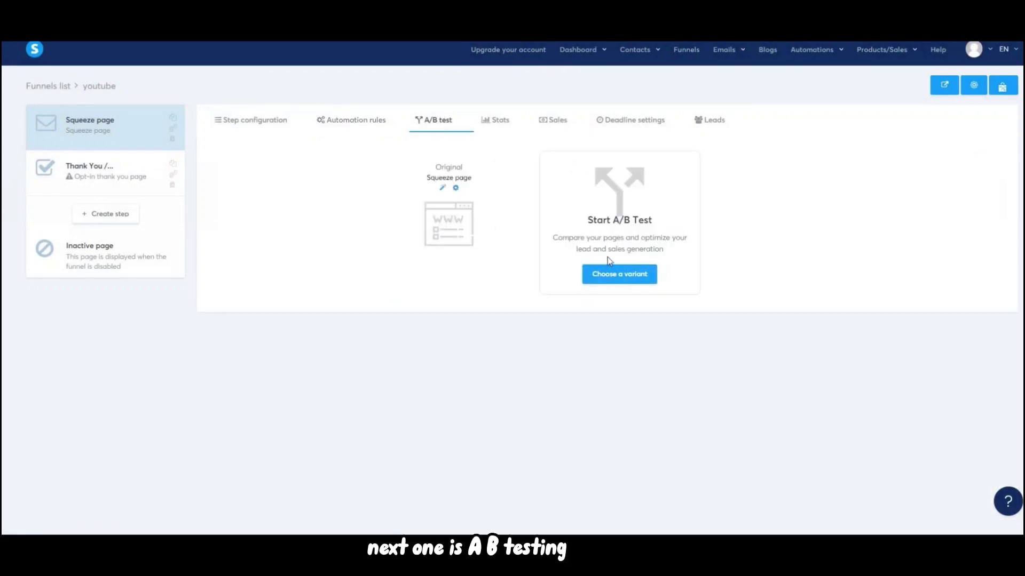
left_click(635, 281)
left_click(512, 197)
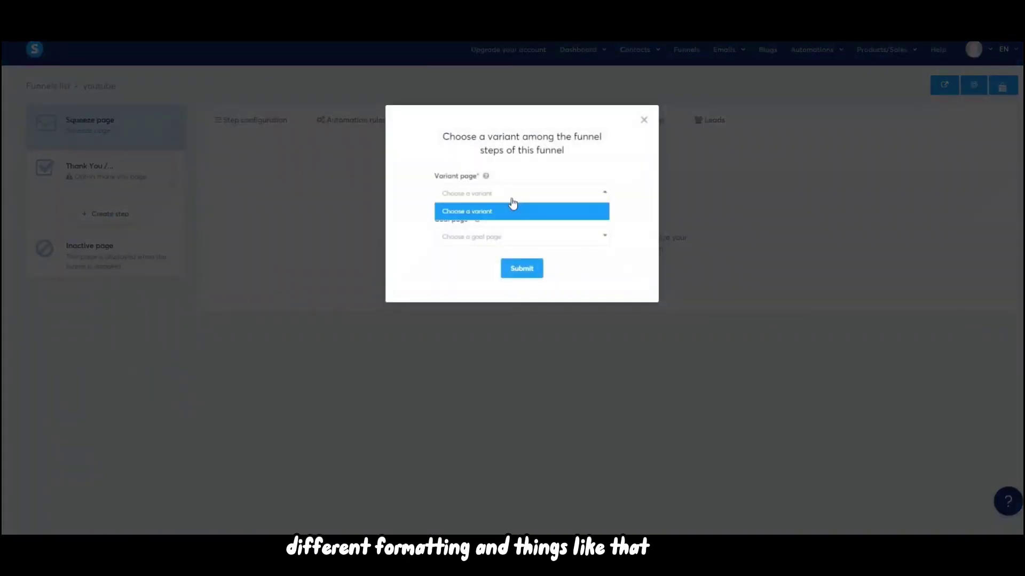
left_click(618, 231)
left_click(533, 244)
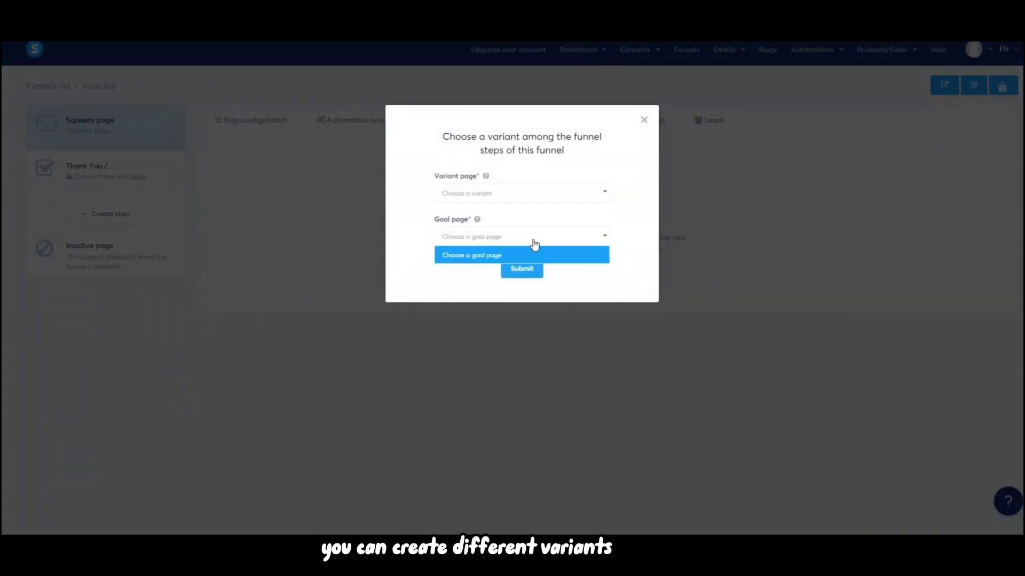
left_click(620, 266)
left_click(643, 120)
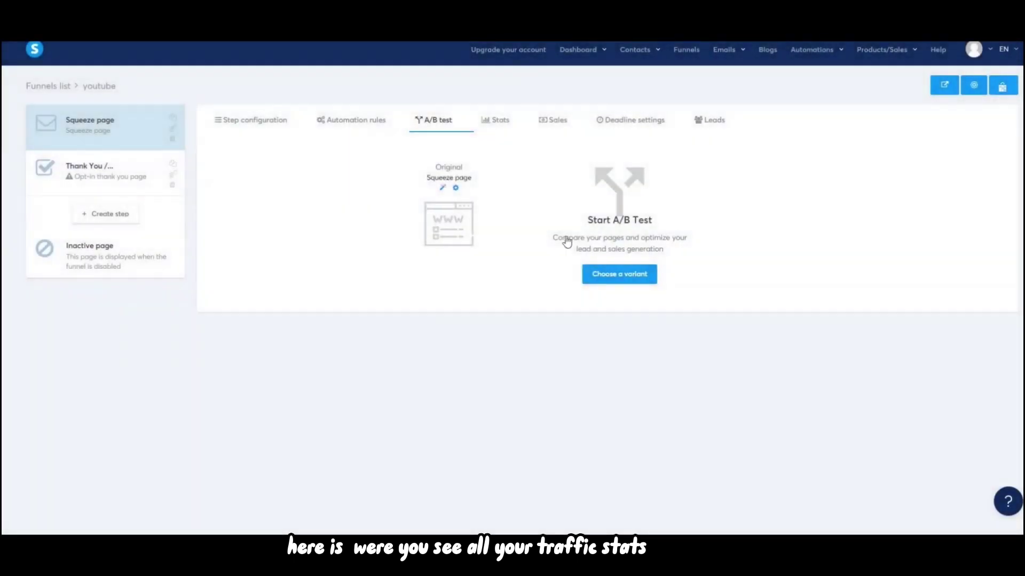
Step: Review the squeeze page's traffic stats and the funnel's sales list
left_click(499, 120)
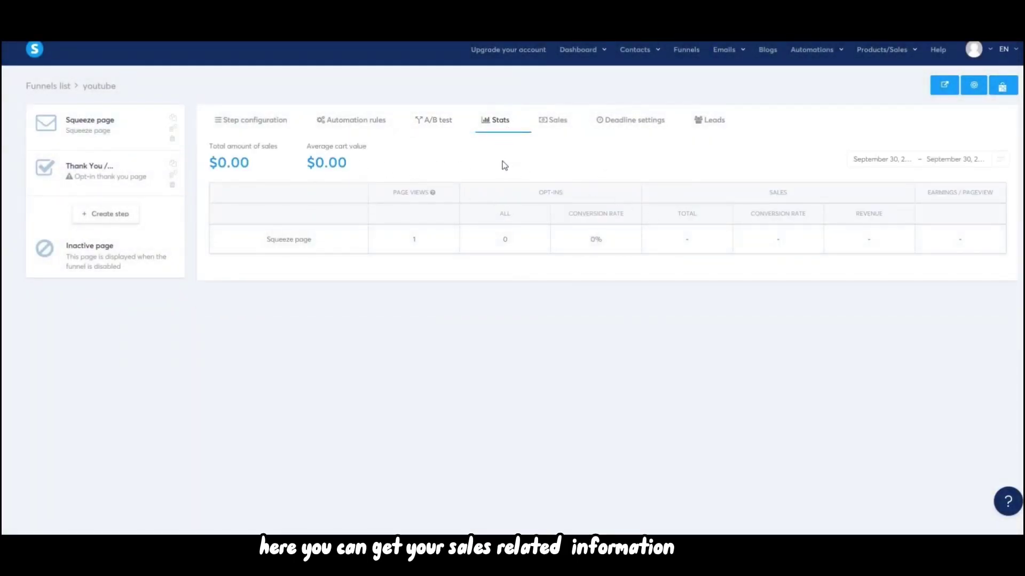
left_click(554, 123)
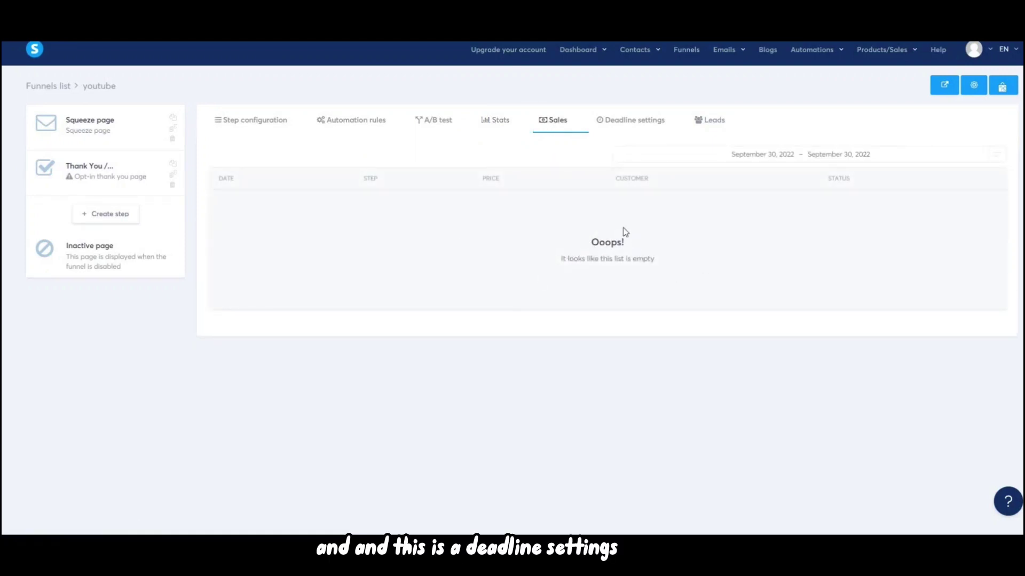
Step: Enable the funnel's deadline settings and a specific expiry time for the deadline page, setting it to 02:02
left_click(637, 120)
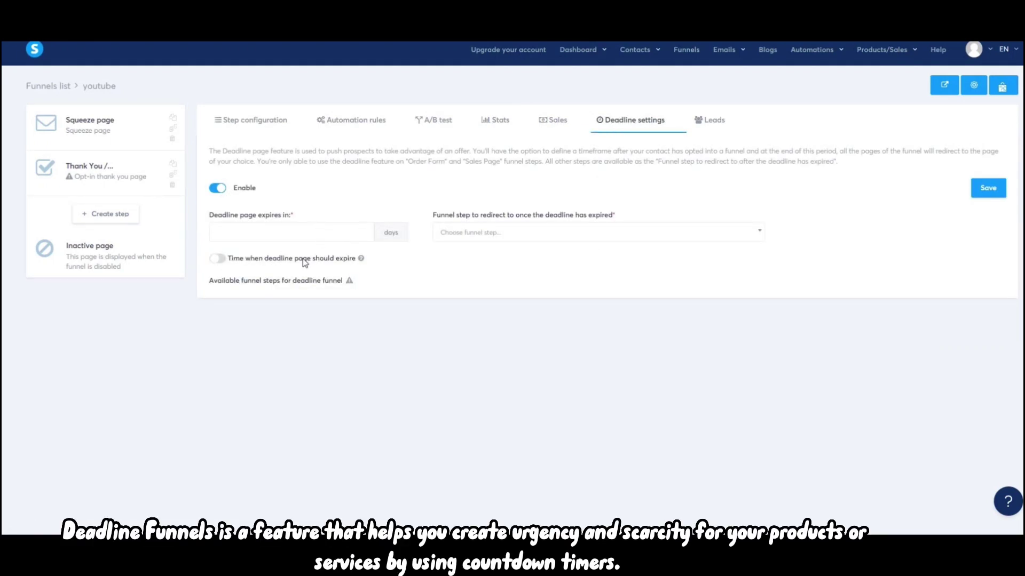
left_click(218, 258)
left_click(264, 289)
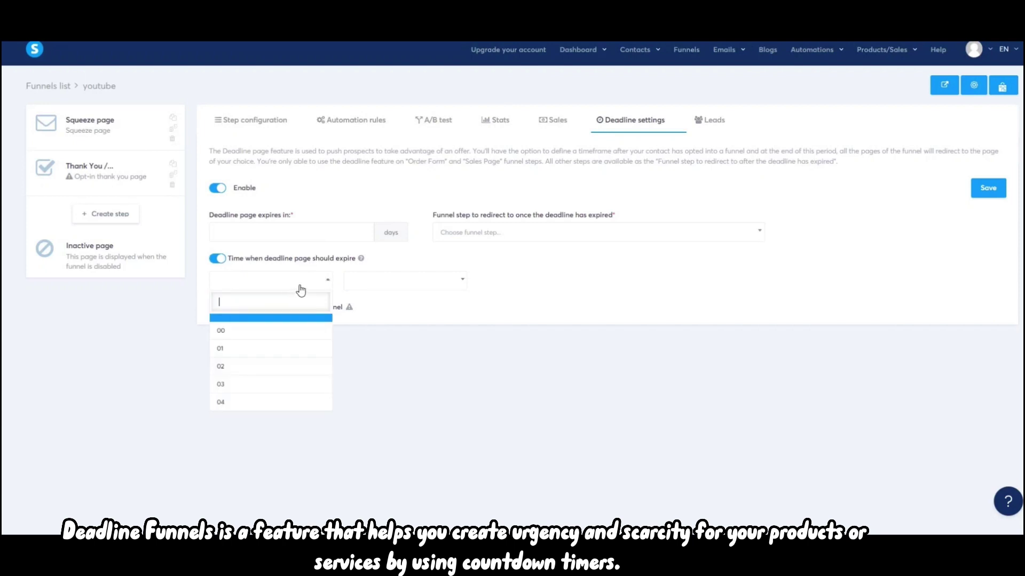
left_click(285, 365)
left_click(398, 290)
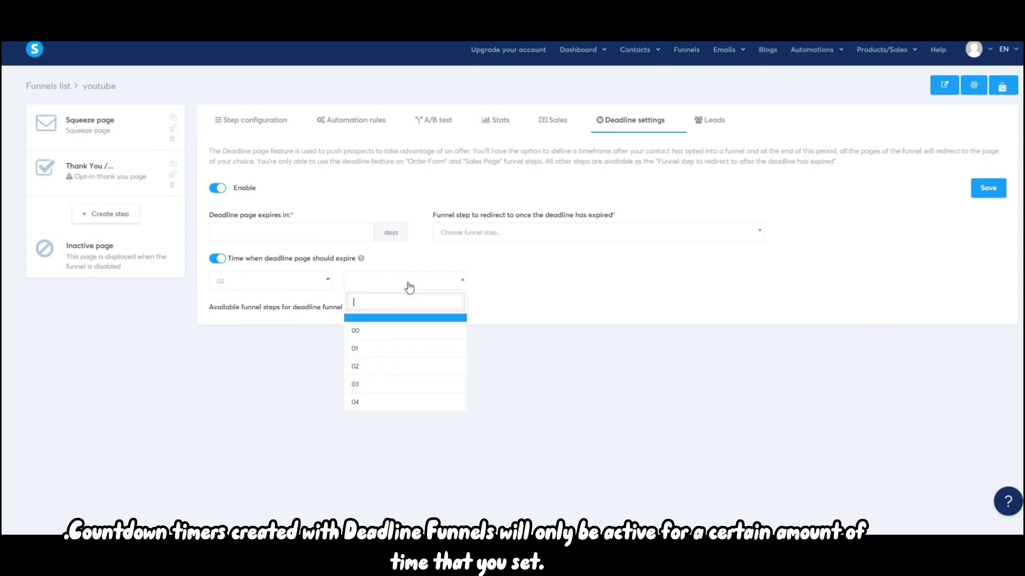
left_click(379, 366)
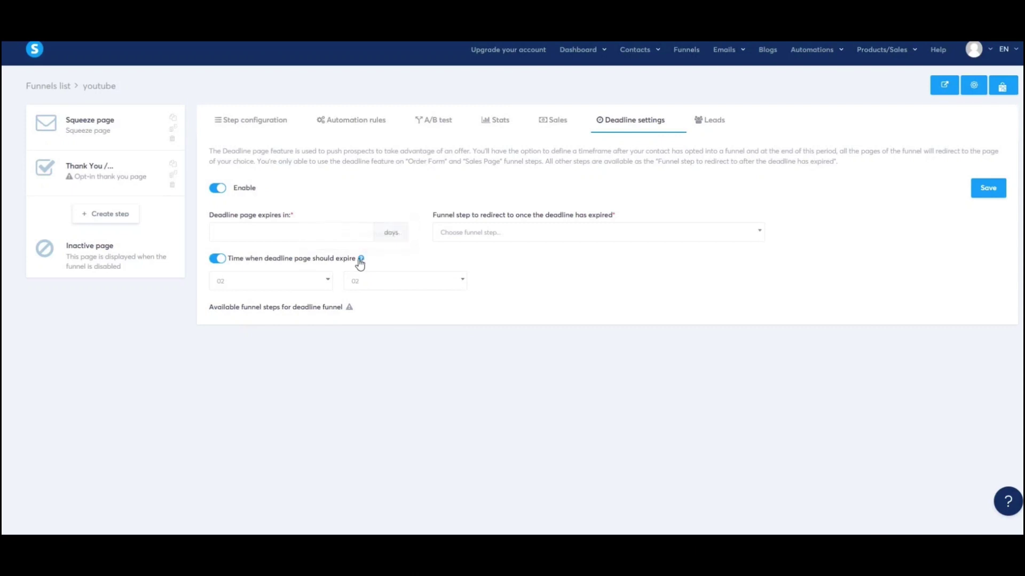
Step: Check the redirect choices for an expired deadline, and turn off both the expiry time and the deadline settings
mouse_move(361, 266)
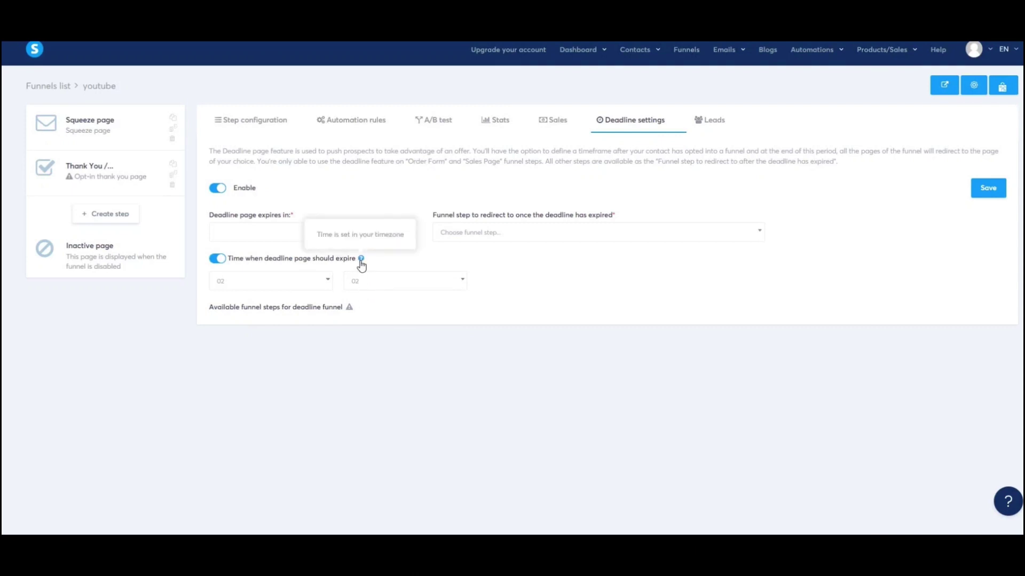
left_click(483, 237)
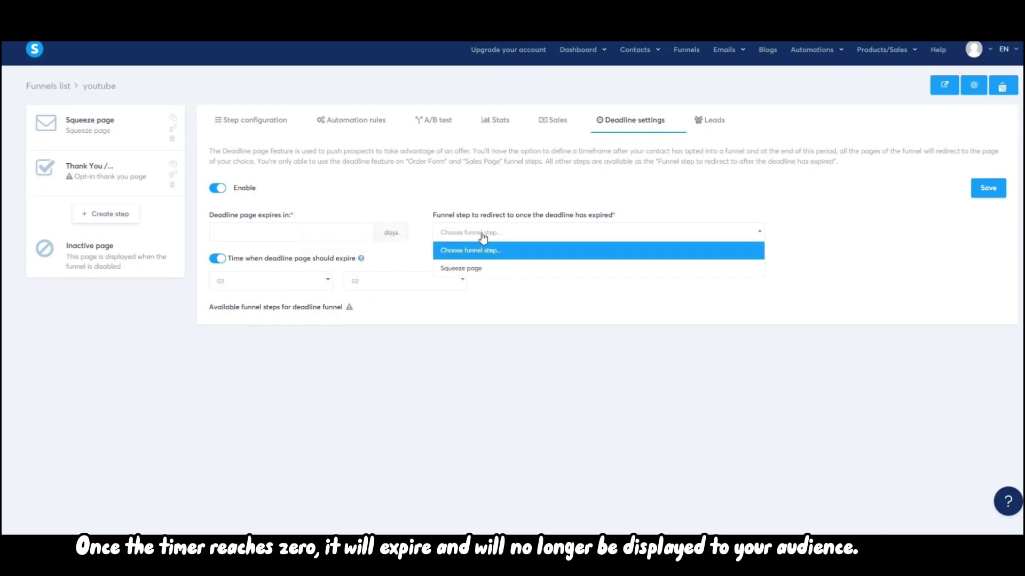
left_click(732, 327)
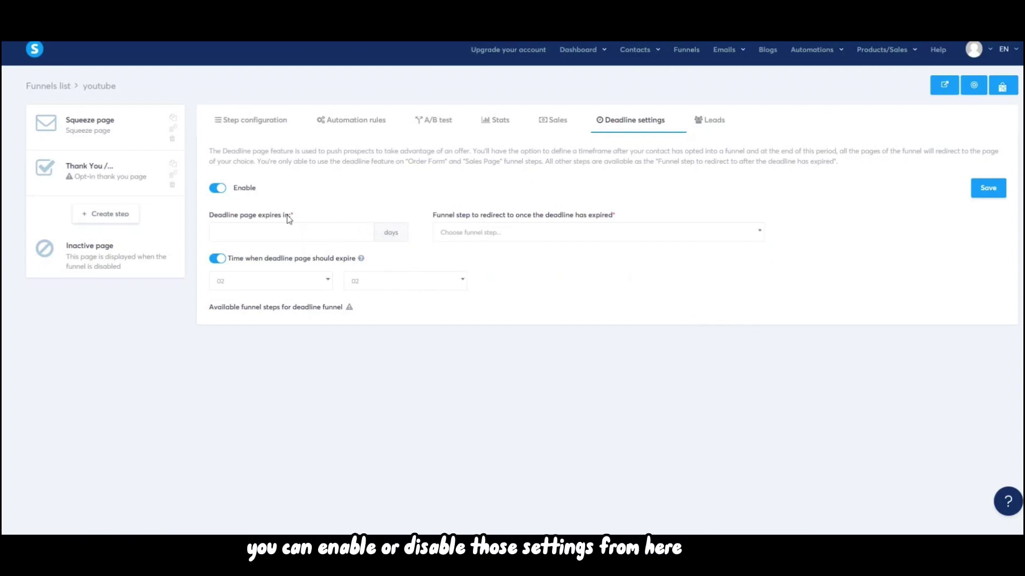
left_click(218, 255)
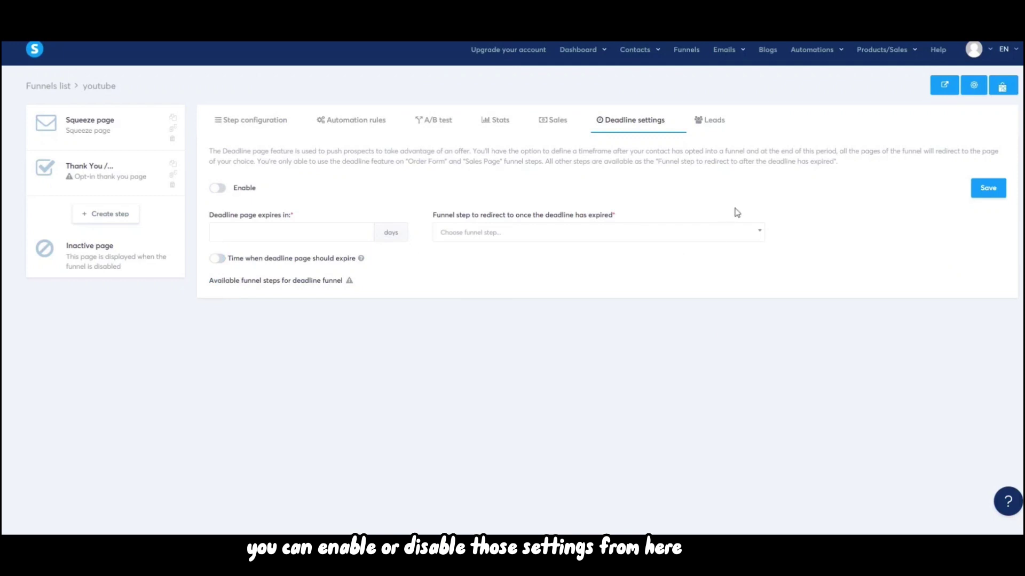
Step: Review the funnel's leads list and return to the squeeze page's step configuration
left_click(717, 122)
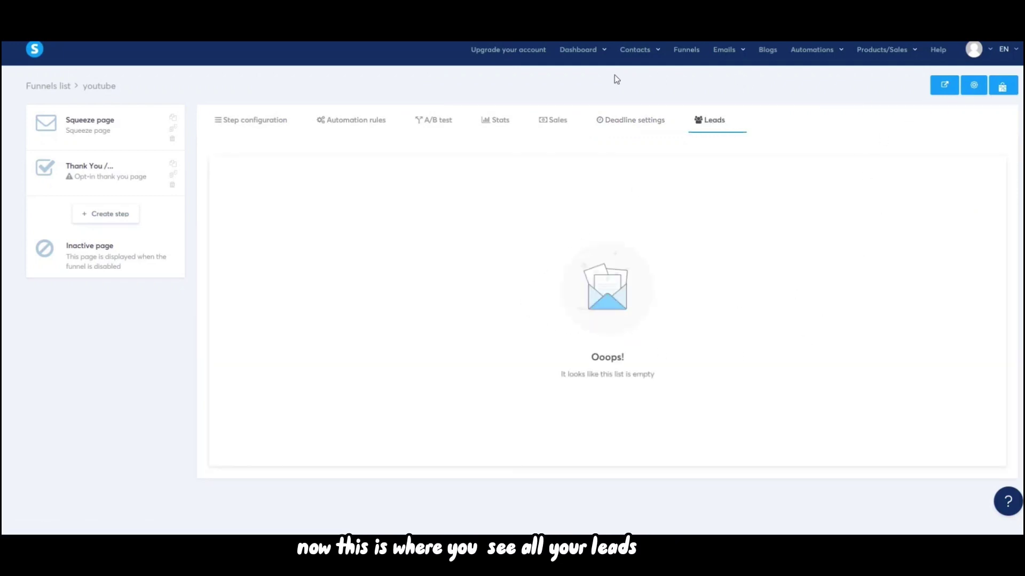
left_click(277, 119)
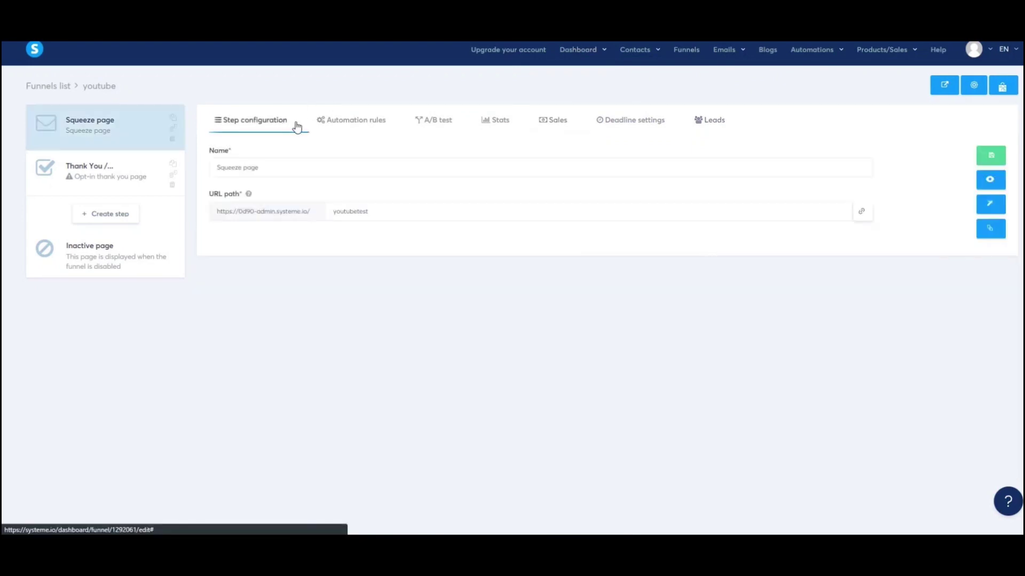
mouse_move(91, 176)
left_mouse_down()
mouse_move(97, 132)
mouse_move(108, 192)
mouse_move(89, 177)
left_mouse_up()
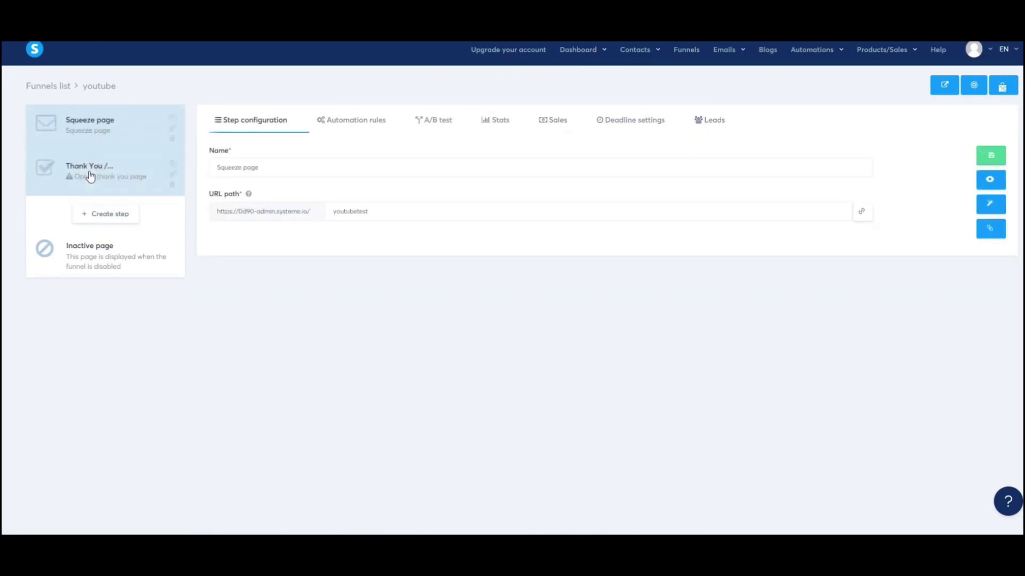
Step: Create a new funnel step named webinar with the type Upsell
left_click(107, 214)
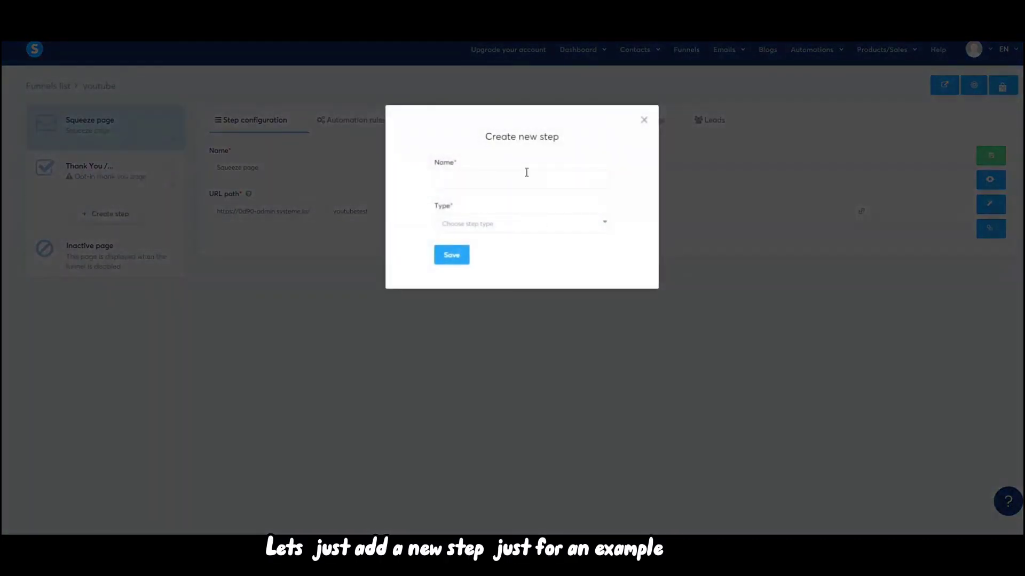
left_click(527, 172)
left_click(511, 223)
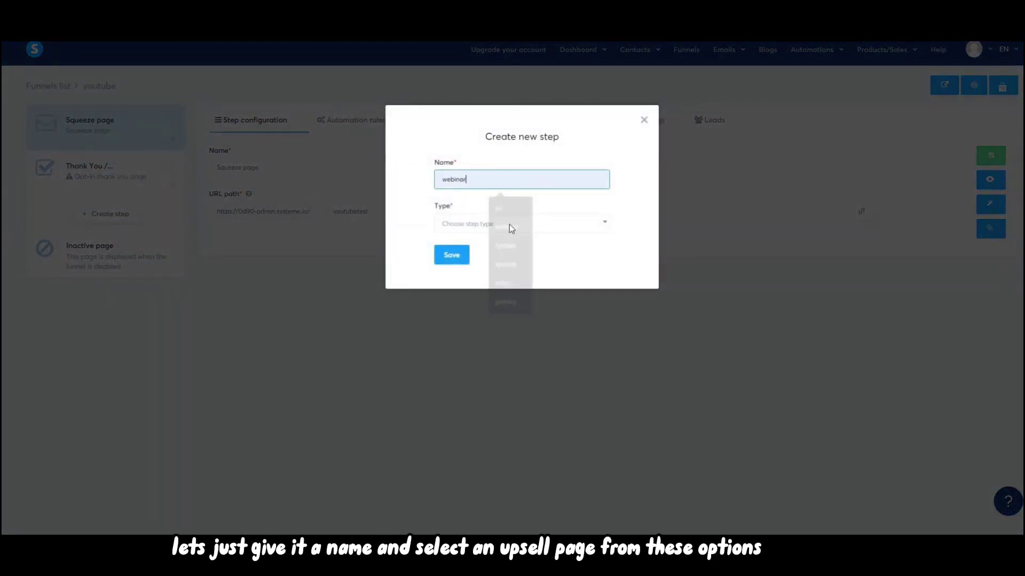
left_click(491, 224)
scroll(512, 317, "down", 1)
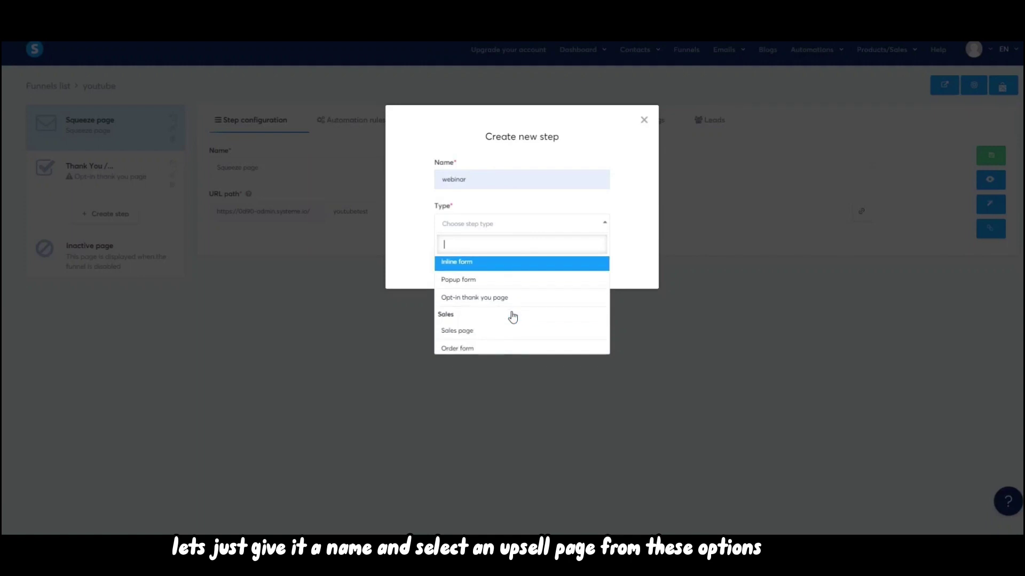
scroll(511, 334, "down", 2)
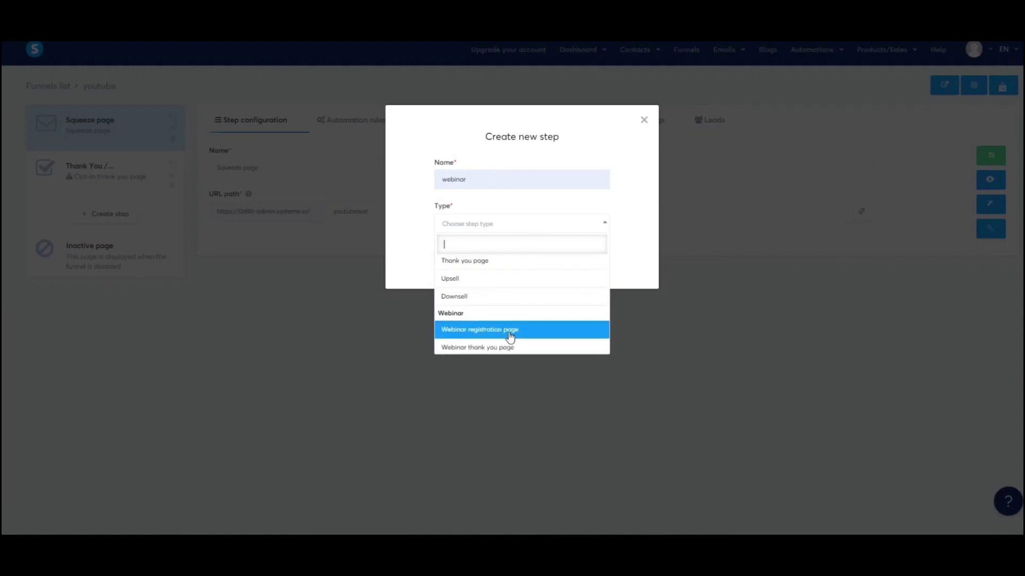
left_click(480, 283)
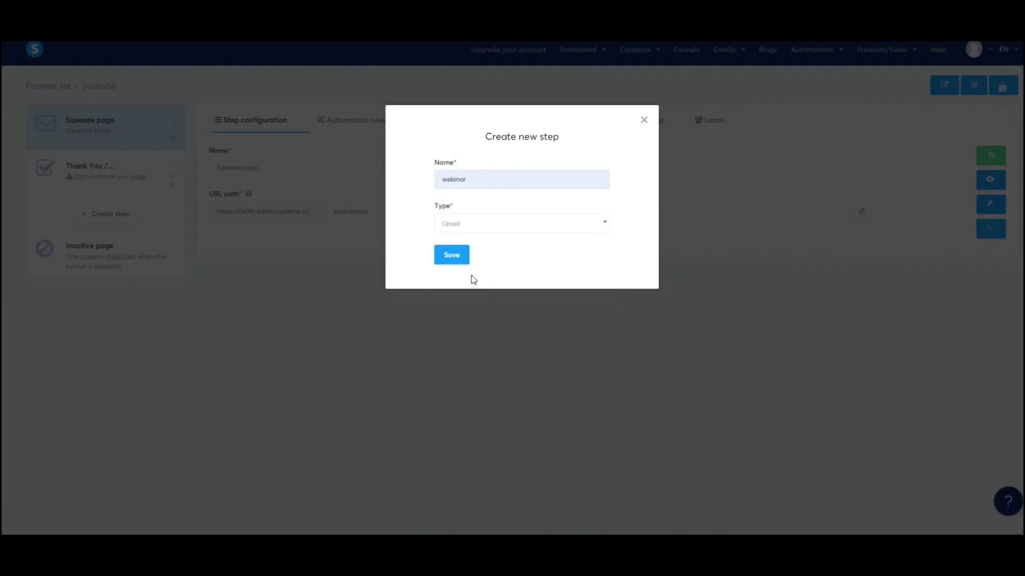
left_click(452, 256)
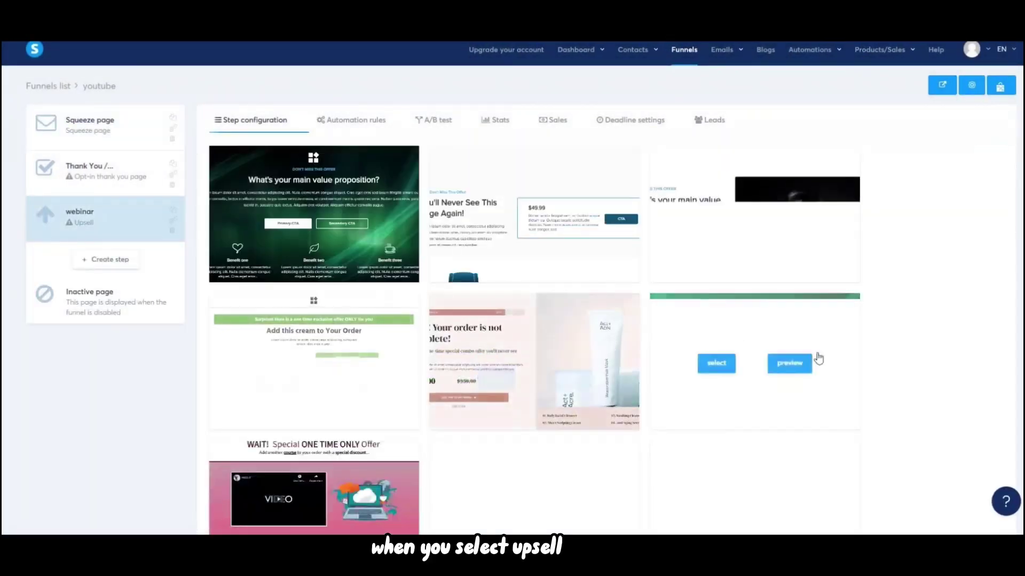
Step: Browse the upsell templates and apply the green special-offer template to the webinar step
scroll(346, 264, "down", 2)
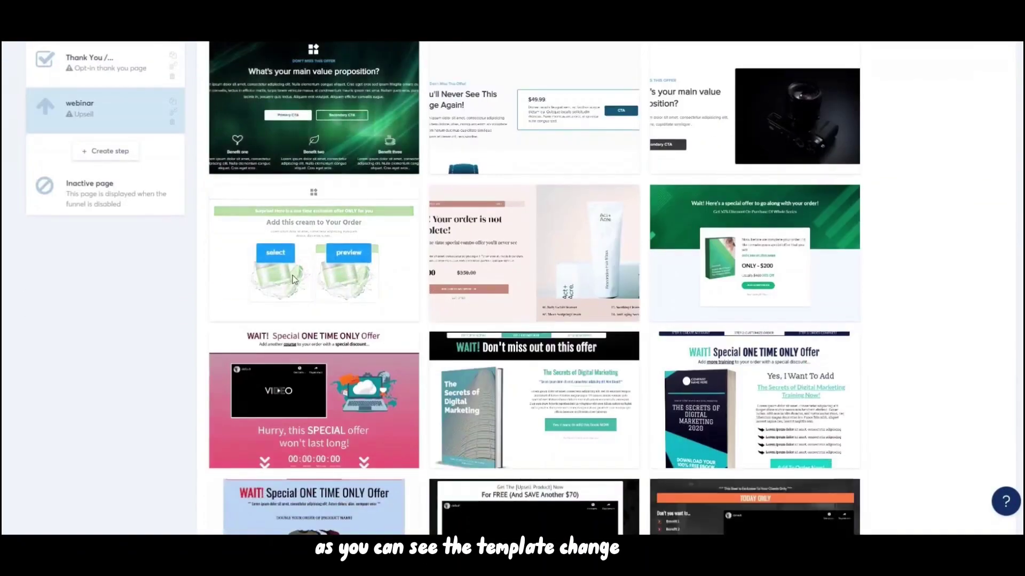
scroll(696, 265, "down", 3)
scroll(800, 277, "down", 2)
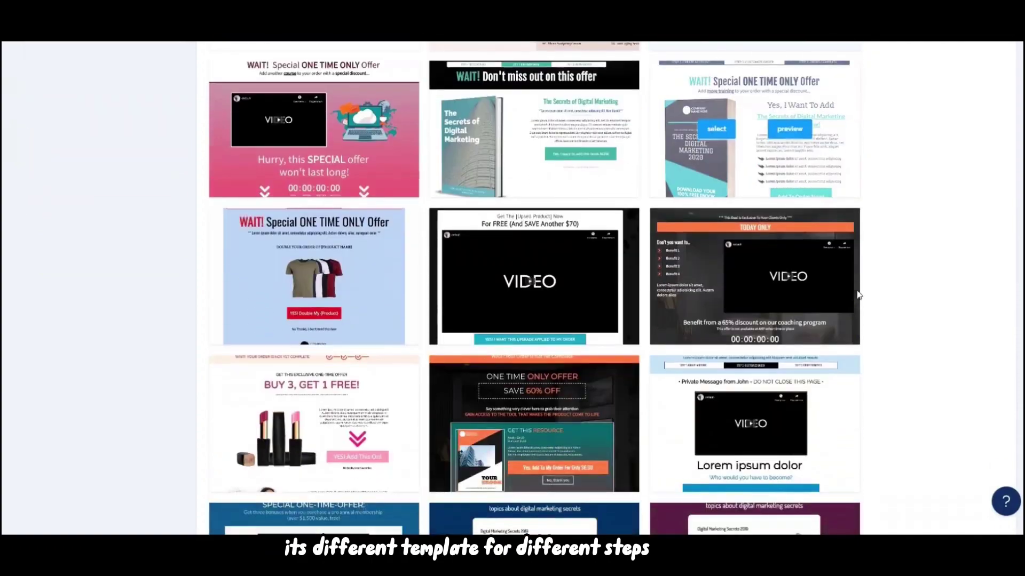
scroll(854, 296, "down", 3)
scroll(839, 296, "down", 1)
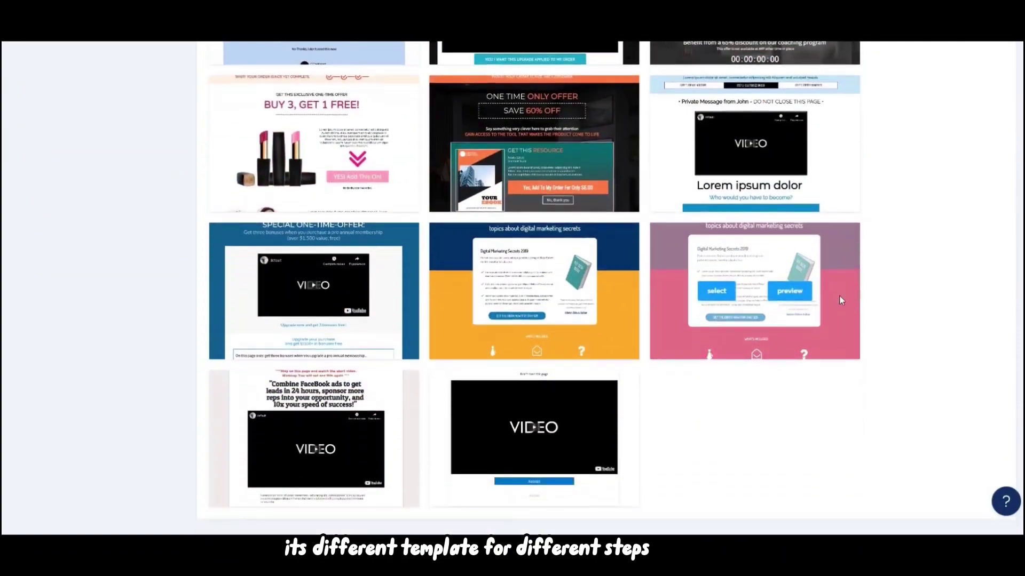
scroll(970, 316, "up", 5)
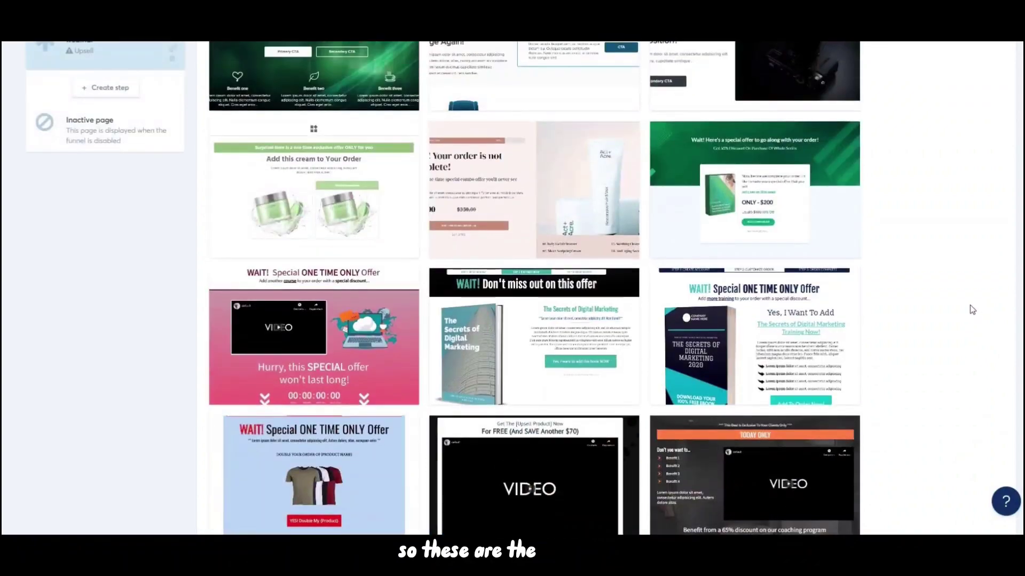
scroll(958, 307, "up", 2)
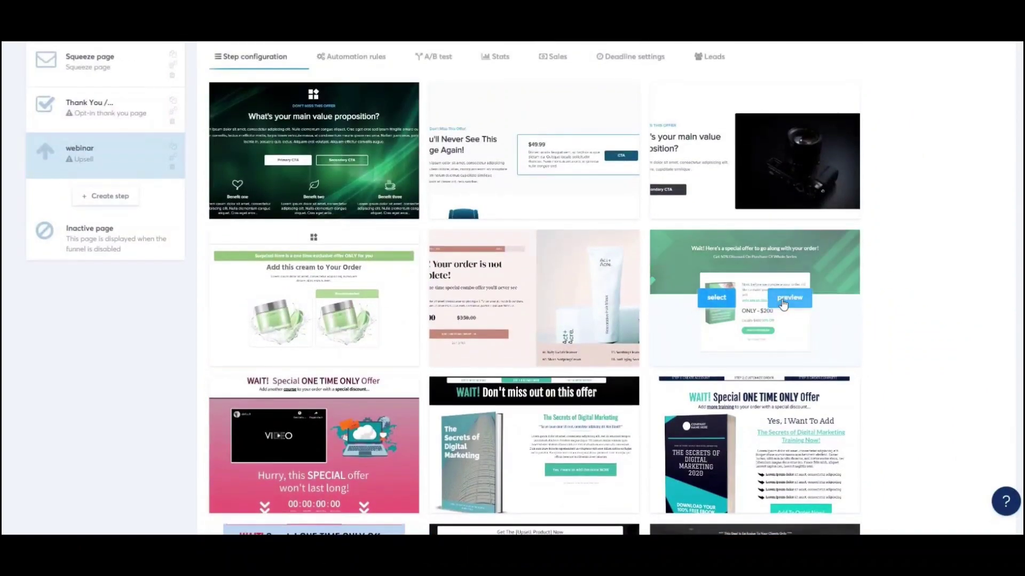
left_click(721, 305)
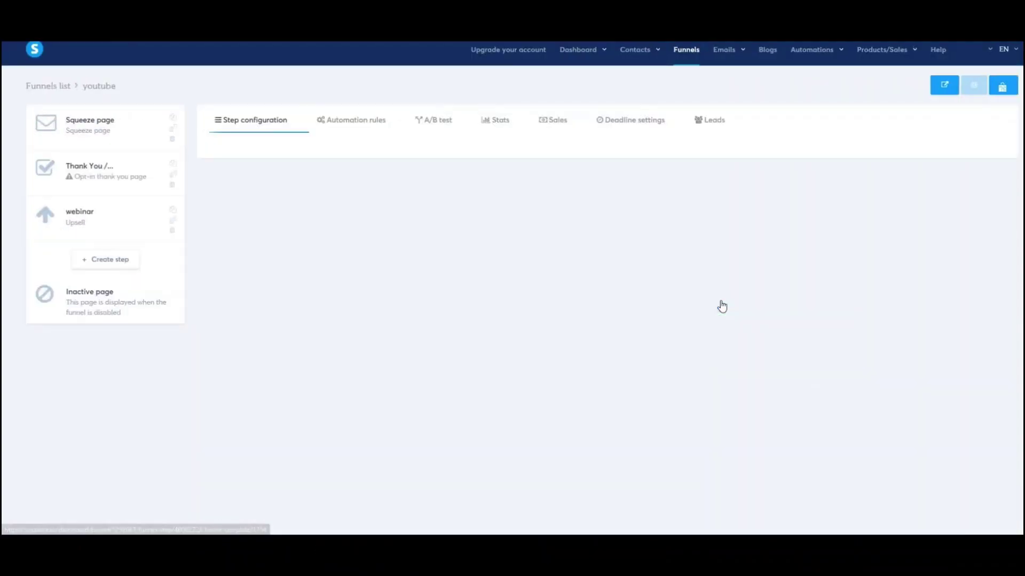
Step: Create another funnel step named downsell with the type Downsell
left_click(104, 262)
left_click(494, 179)
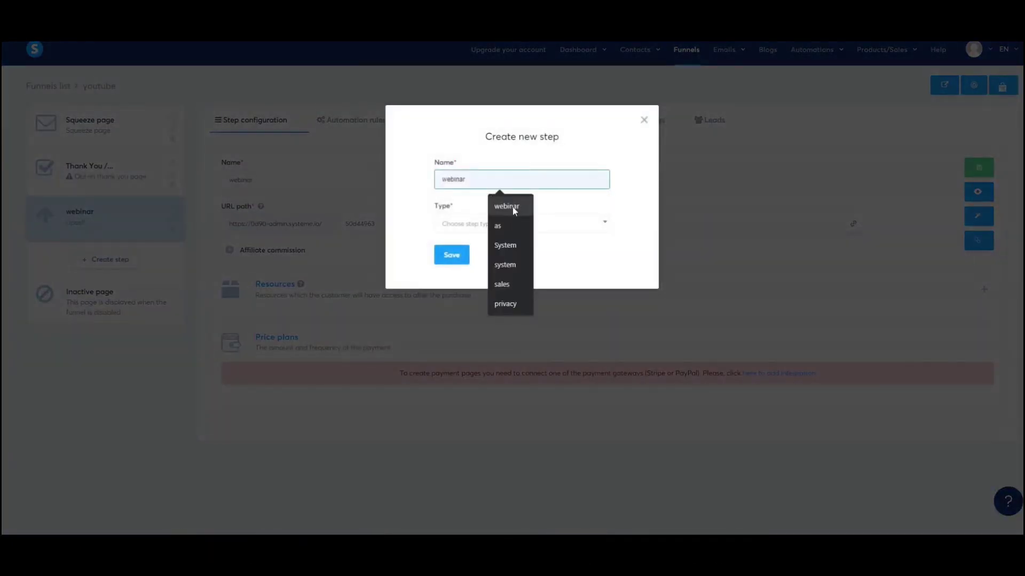
type("downse")
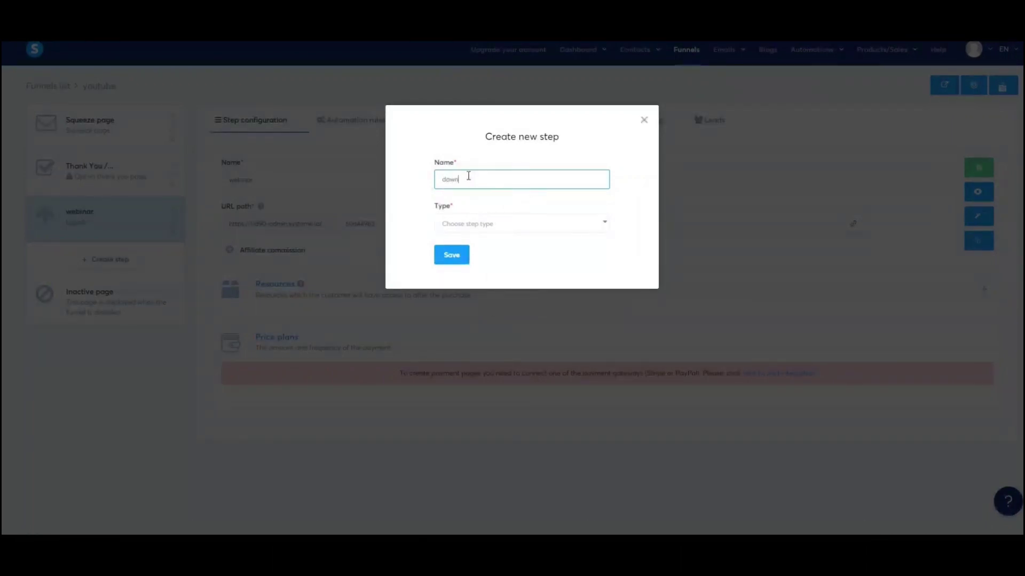
type("ll")
left_click(479, 236)
scroll(517, 318, "down", 5)
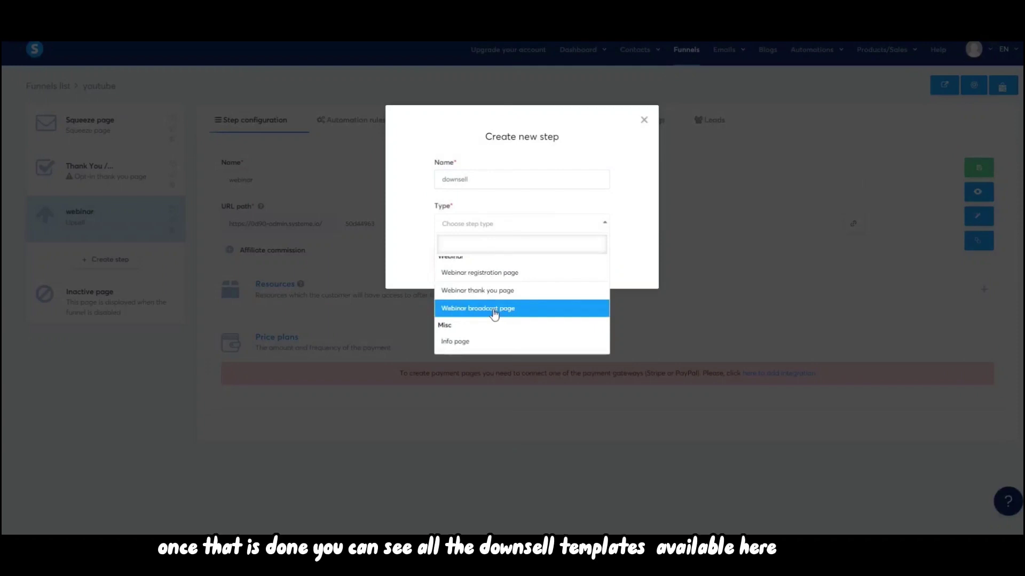
scroll(489, 320, "down", 2)
scroll(503, 293, "up", 4)
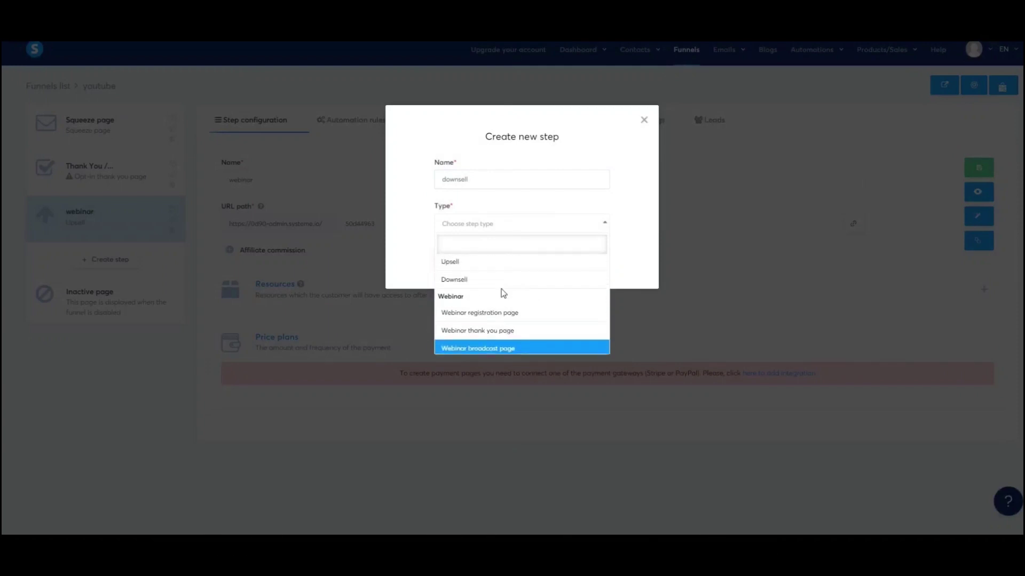
left_click(495, 280)
left_click(451, 255)
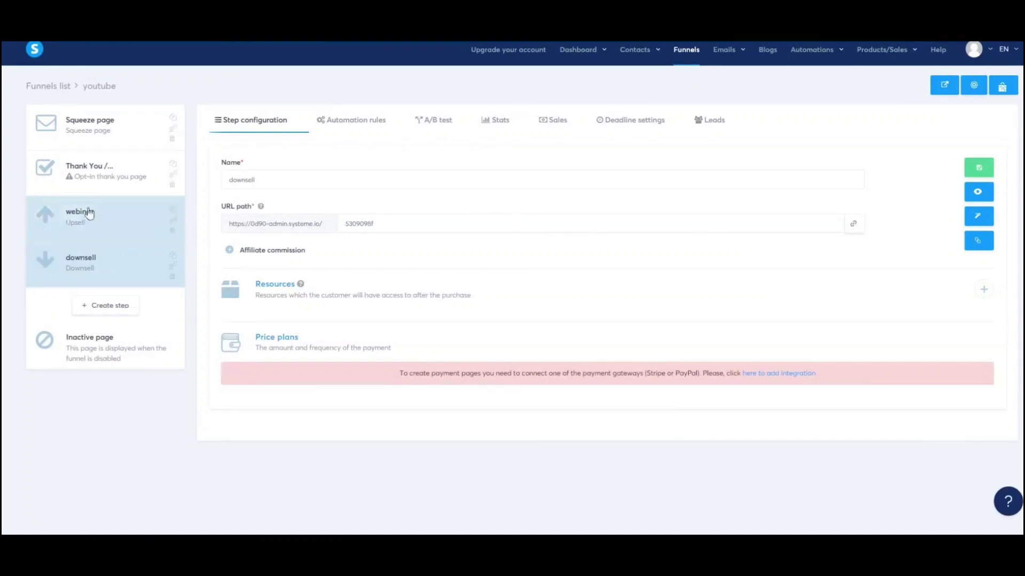
Step: Reorder the funnel so the Thank You step comes last, below the downsell step
left_click_drag(94, 218, 95, 266)
left_click_drag(97, 171, 117, 282)
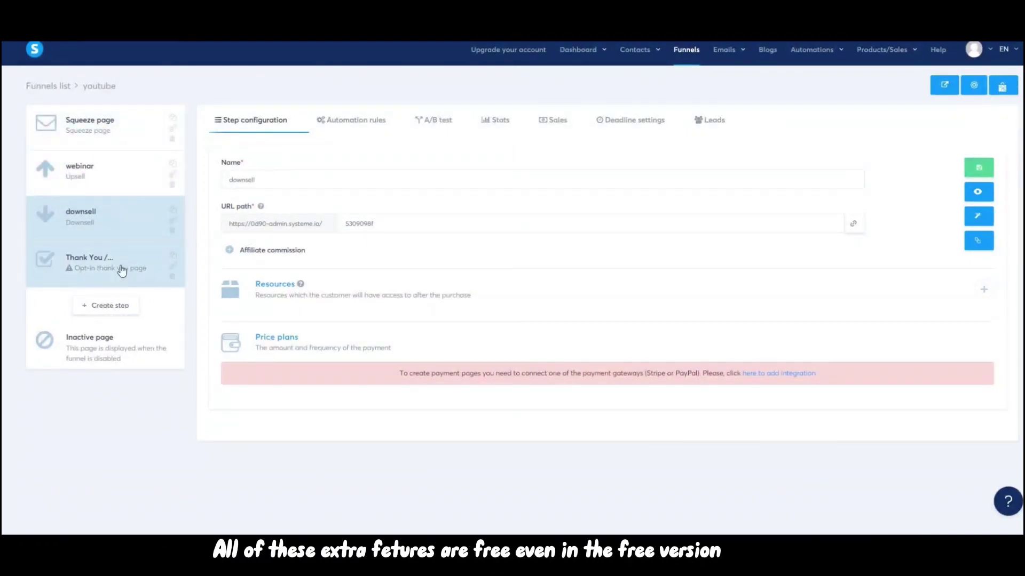
Step: Create a funnel step named order with the type Order form and choose a template for it
left_click(105, 306)
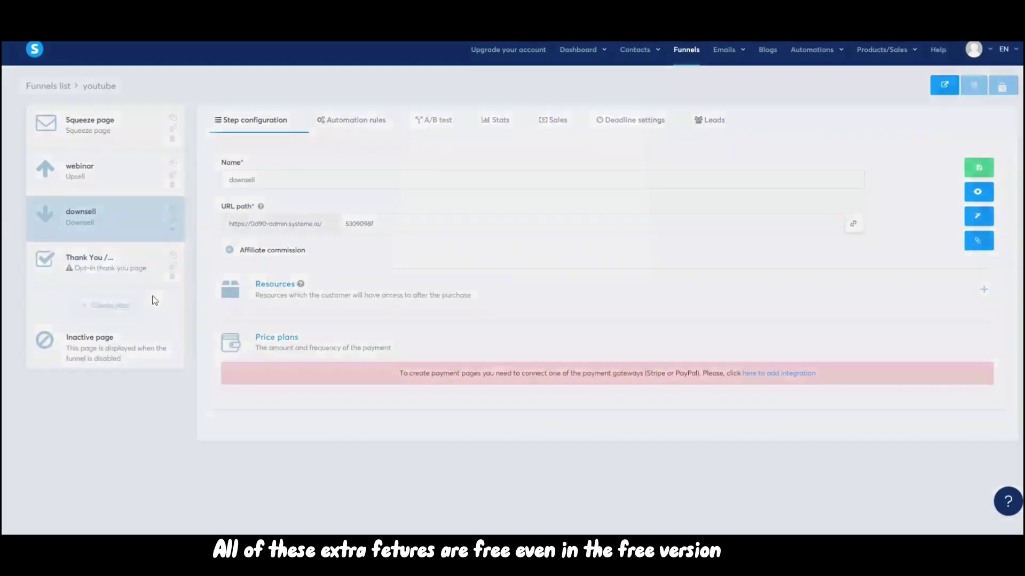
left_click(489, 179)
type("order")
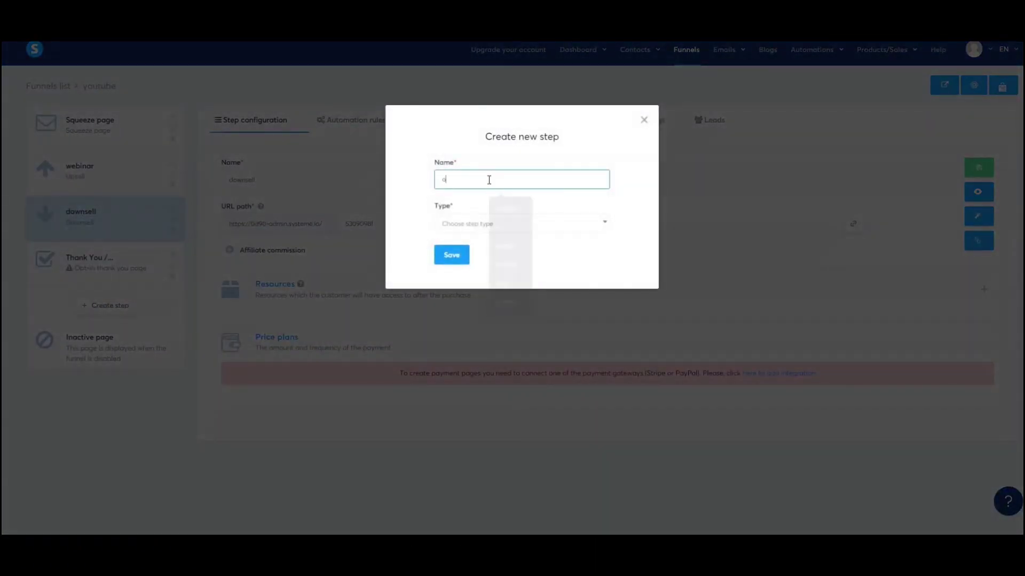
left_click(492, 229)
scroll(499, 314, "down", 3)
scroll(504, 320, "down", 3)
scroll(509, 341, "up", 5)
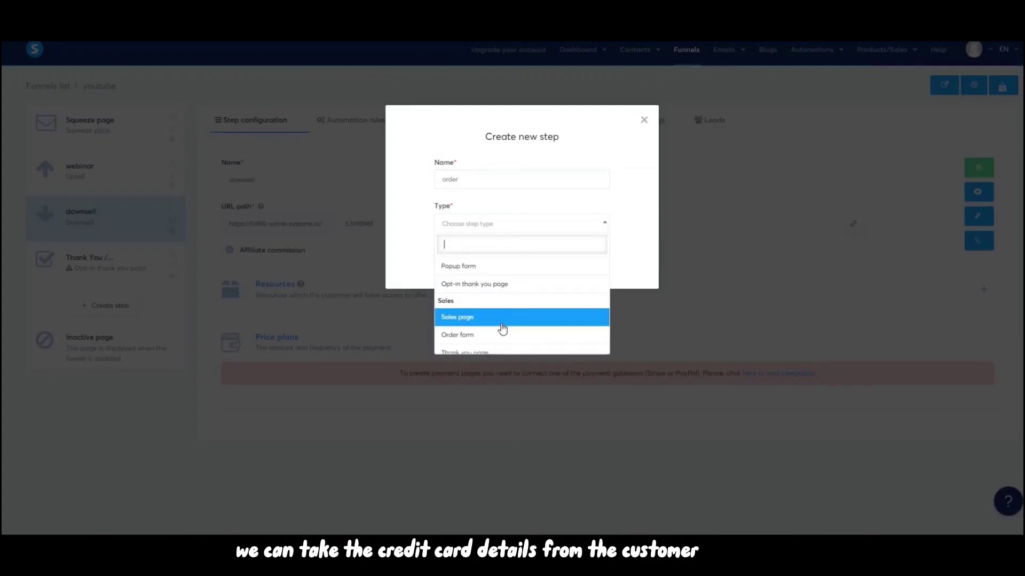
scroll(503, 322, "down", 2)
left_click(483, 278)
left_click(451, 255)
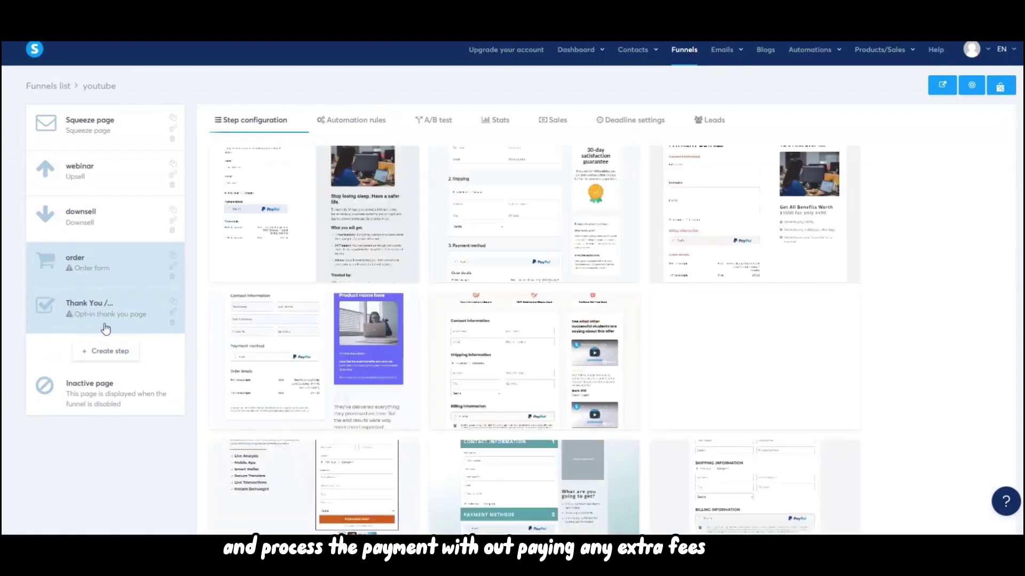
mouse_move(257, 237)
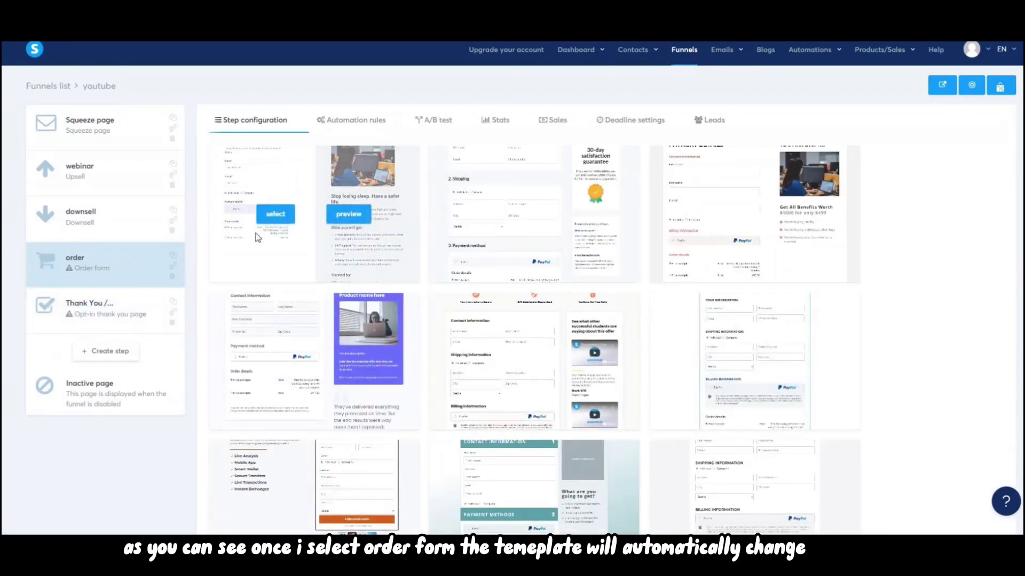
left_click(385, 242)
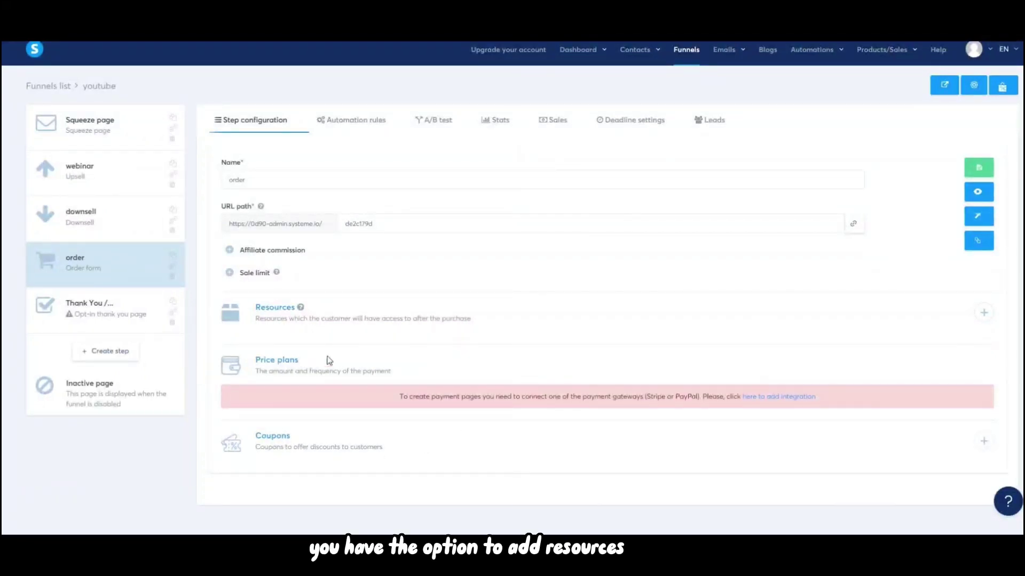
Step: Add a resource row to the order step and examine the available resource types without choosing one
left_click(984, 314)
left_click(327, 359)
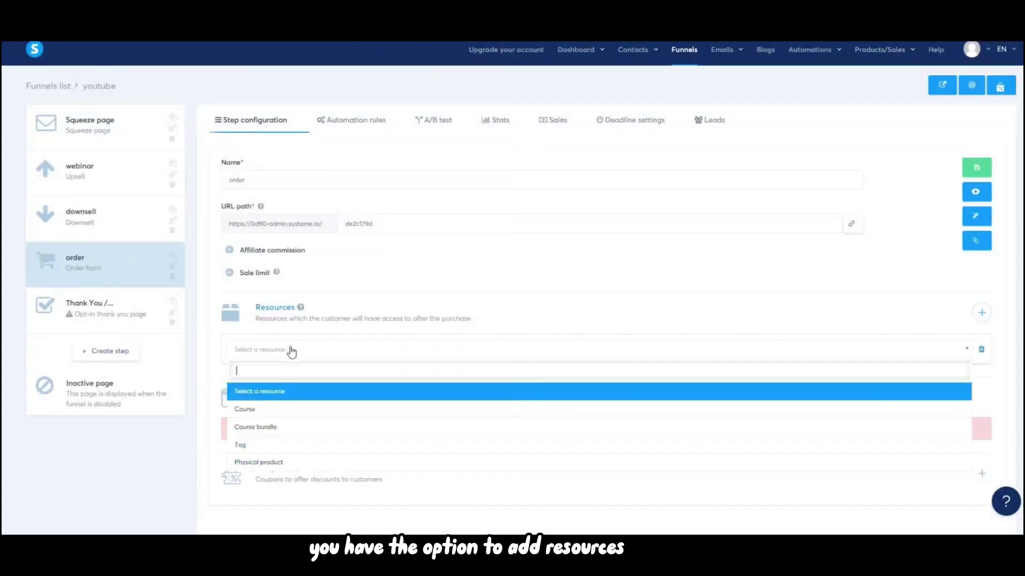
left_click(769, 286)
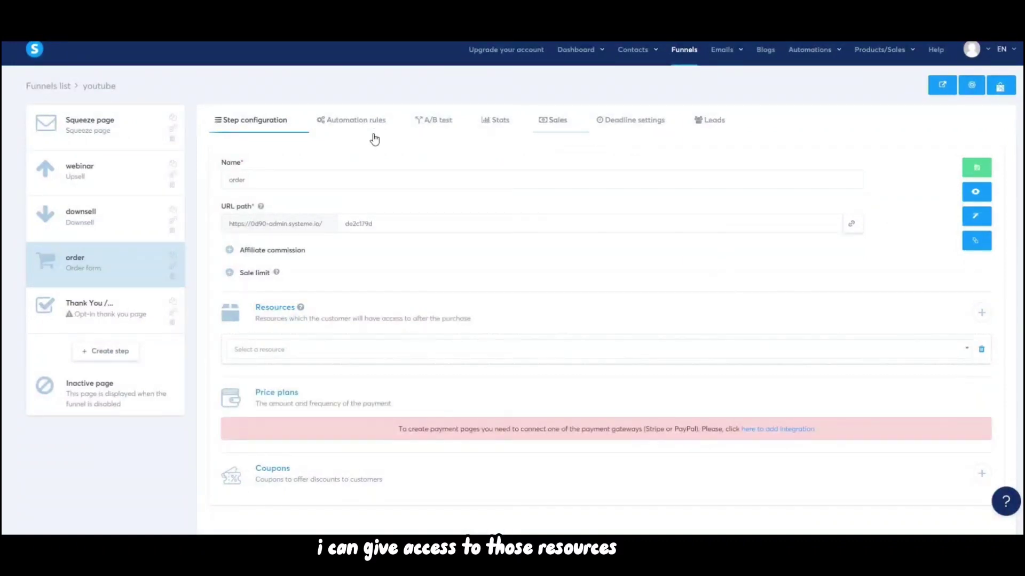
Step: Open the squeeze page in the page editor
left_click(89, 144)
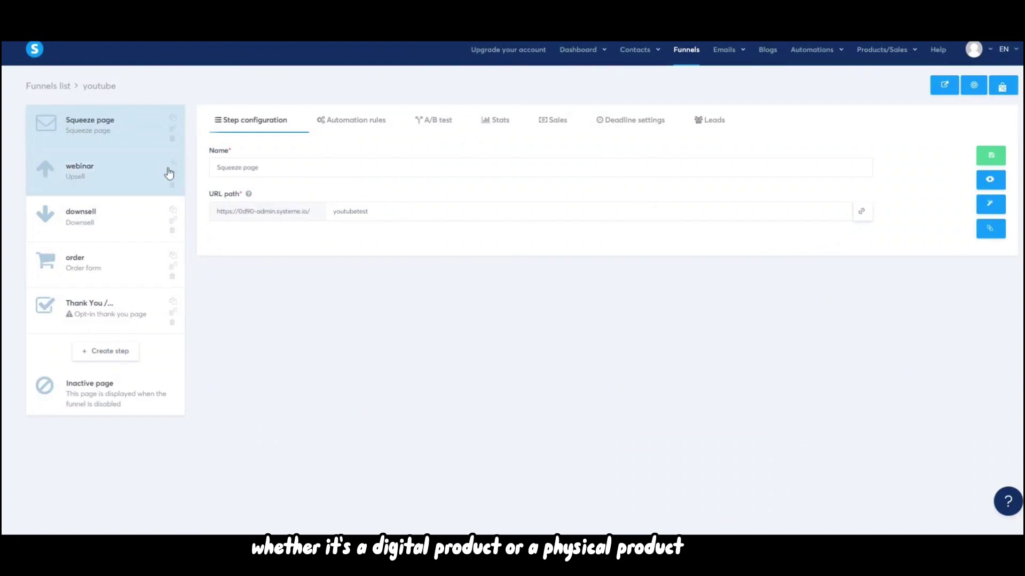
left_click(992, 206)
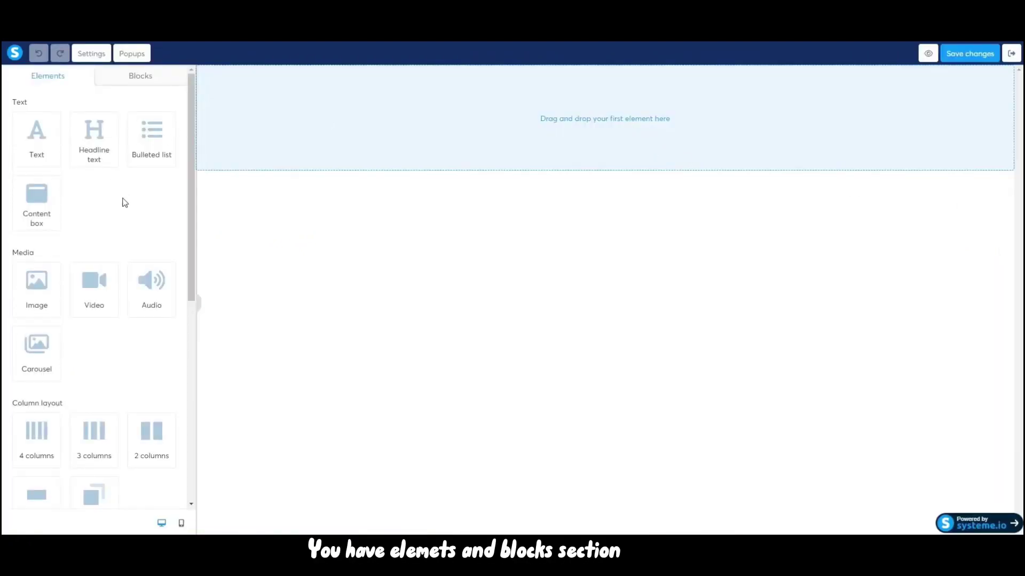
Step: Add the Welcome block "Image, headline and text on background image" to the empty page
left_click(142, 76)
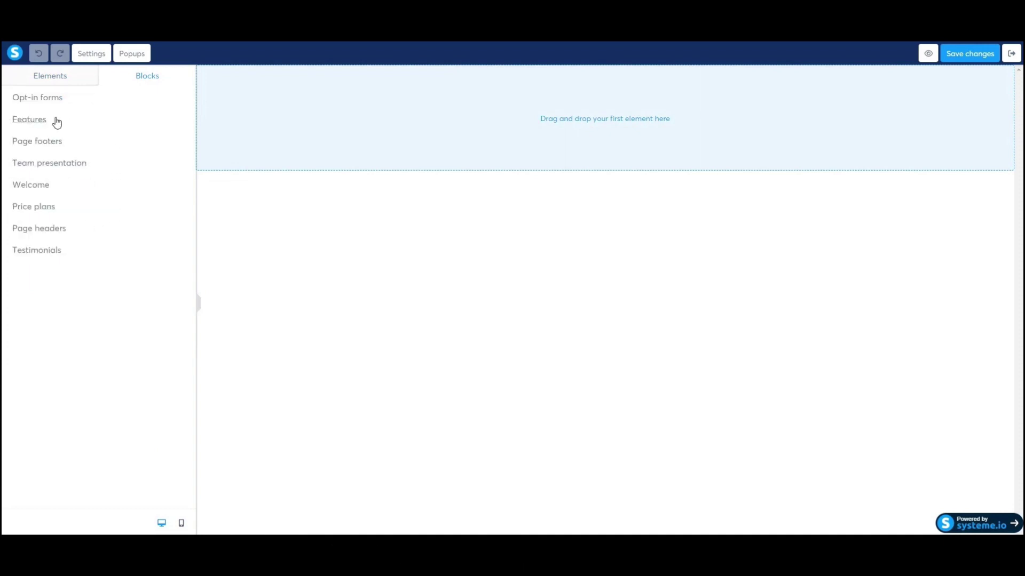
left_click(44, 188)
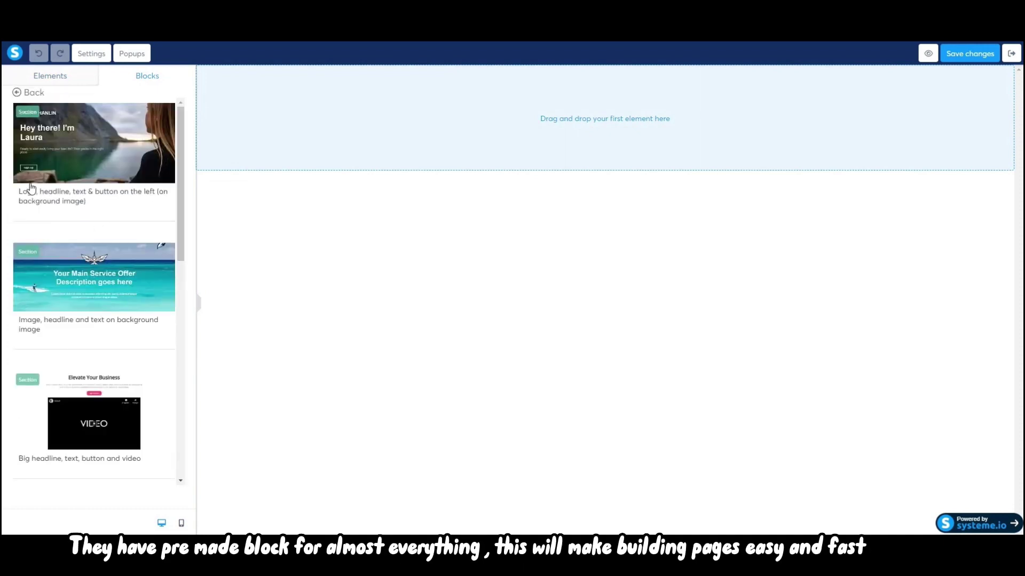
scroll(99, 227, "down", 10)
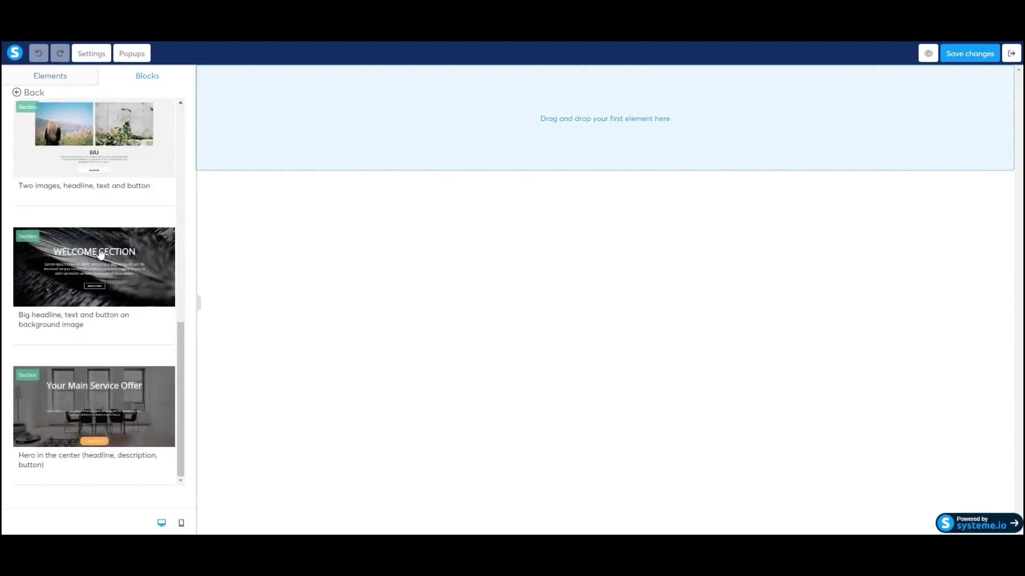
scroll(100, 253, "up", 10)
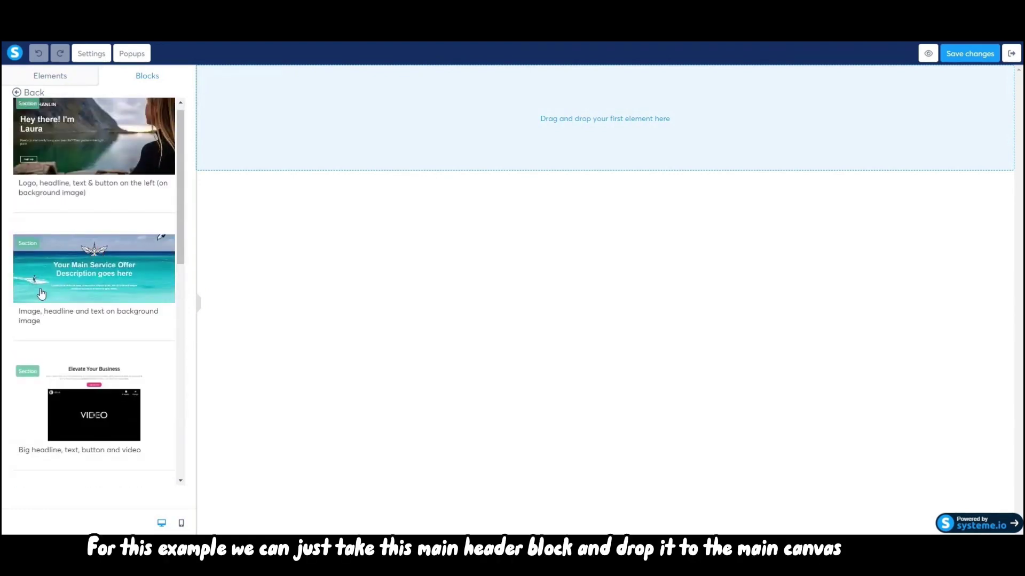
left_click_drag(42, 293, 331, 150)
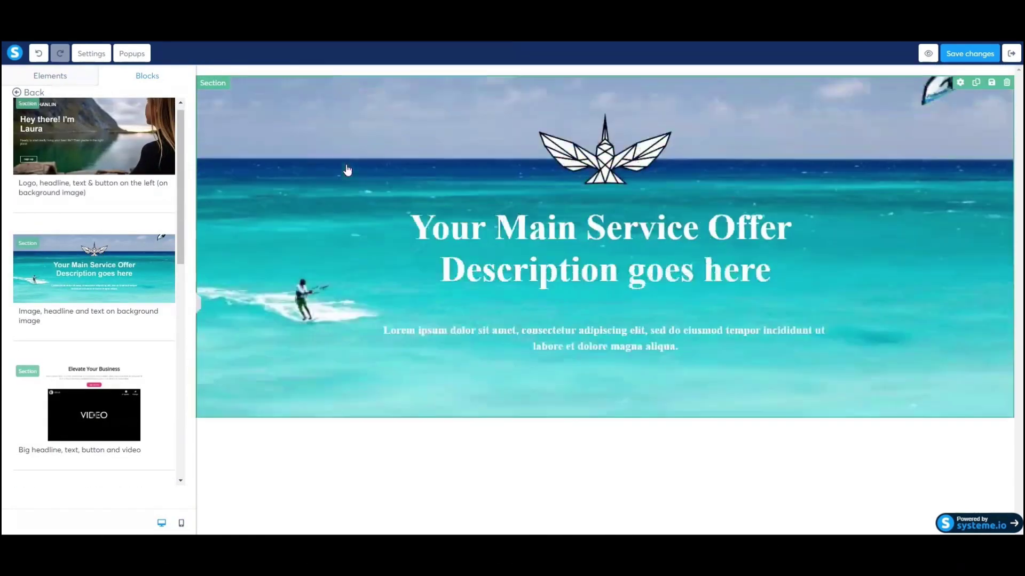
Step: Add the Features block "Two columns with big icons on the left" below the welcome section
left_click(16, 93)
left_click(22, 119)
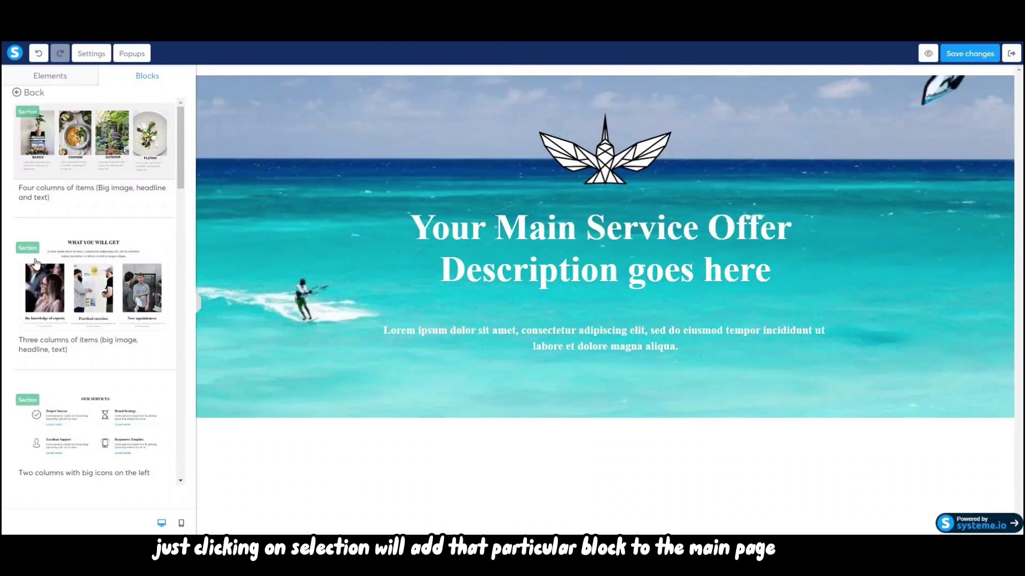
scroll(91, 308, "down", 3)
left_click(30, 249)
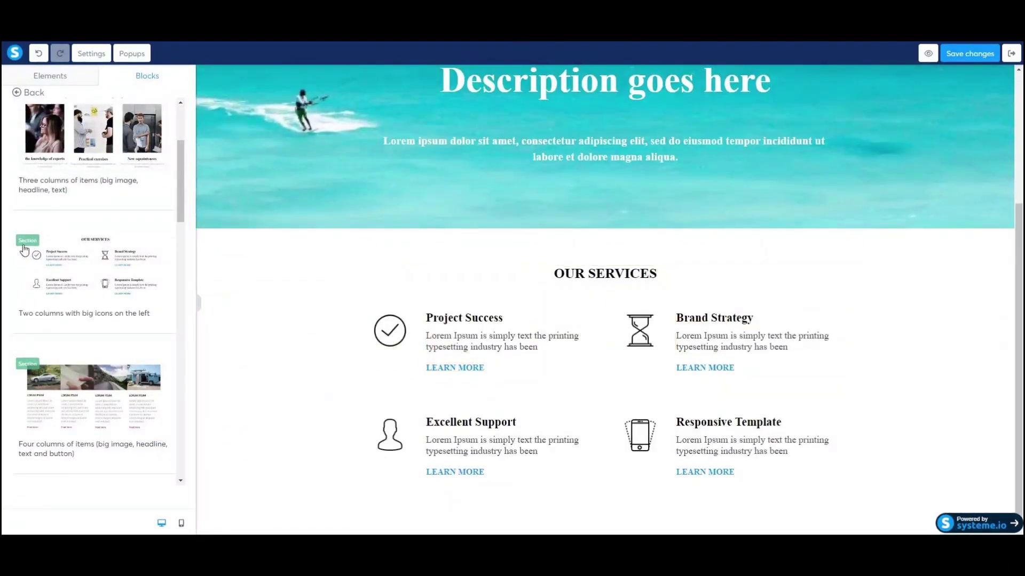
Step: Add the Price plans block "Two column plans (name, price, details and button)" below the Our Services section
scroll(51, 252, "down", 3)
scroll(126, 293, "down", 5)
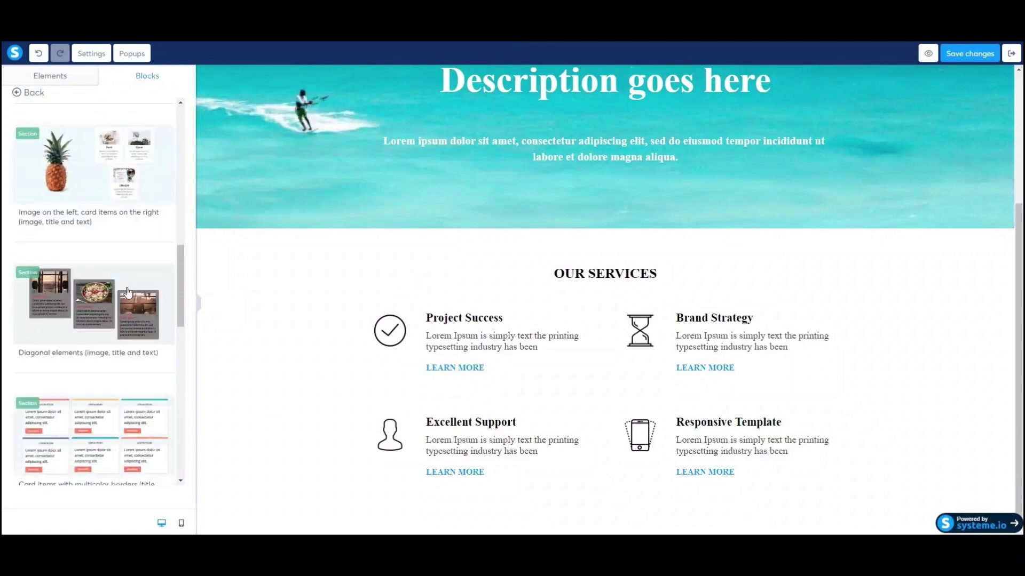
scroll(94, 230, "down", 4)
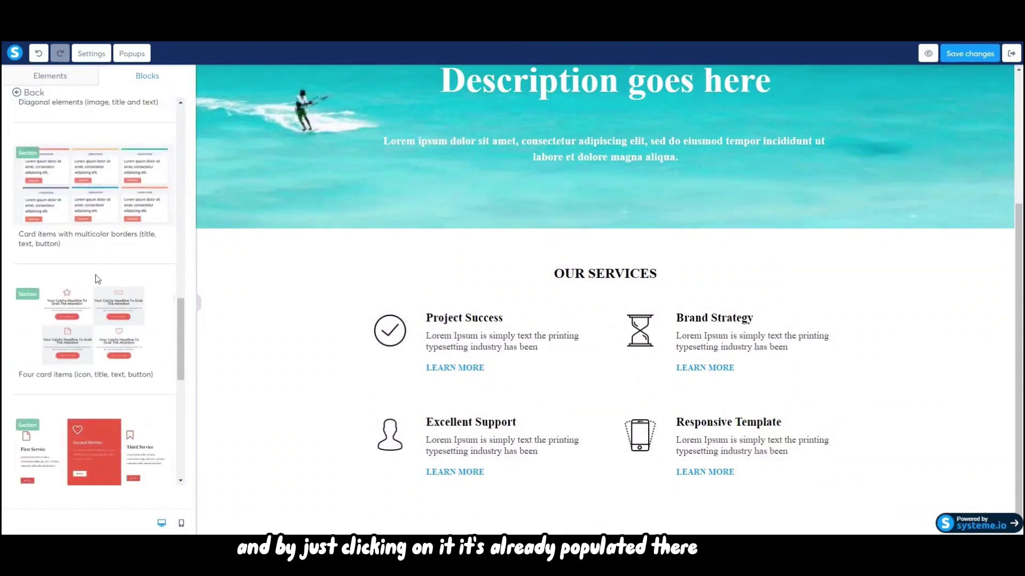
scroll(103, 297, "down", 10)
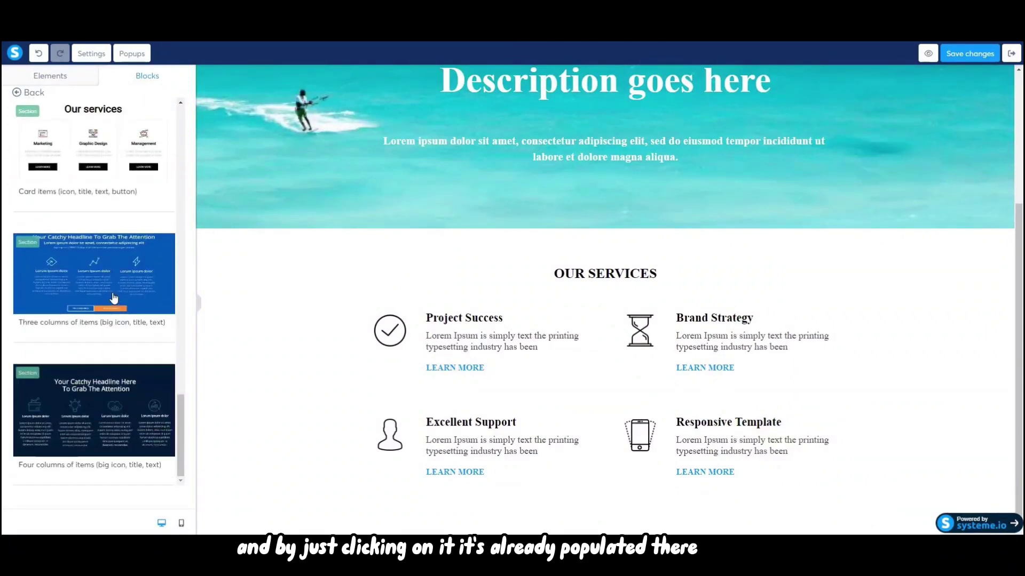
scroll(110, 312, "up", 5)
left_click(32, 92)
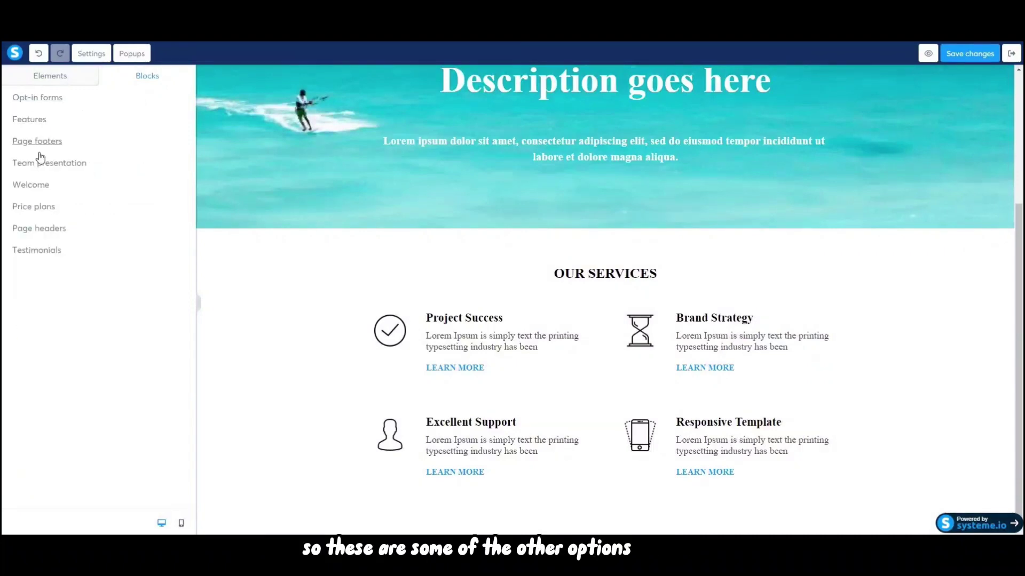
left_click(33, 207)
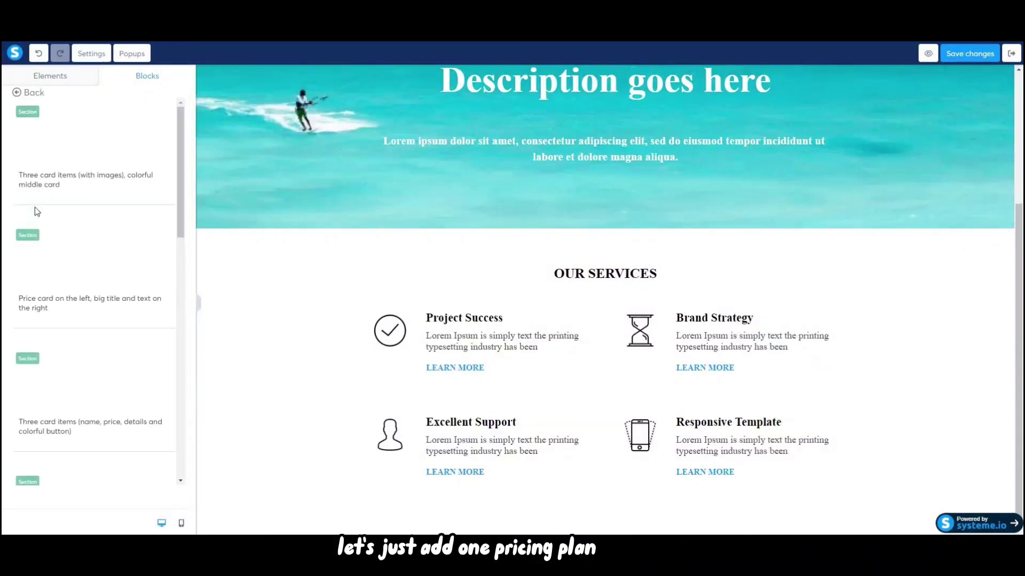
scroll(120, 233, "down", 4)
scroll(121, 231, "down", 5)
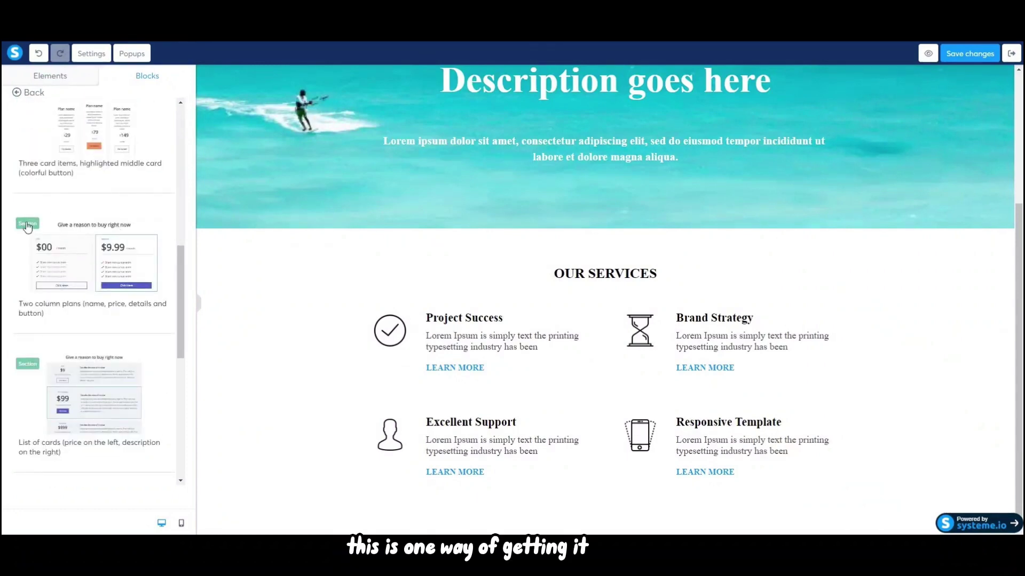
left_click(67, 256)
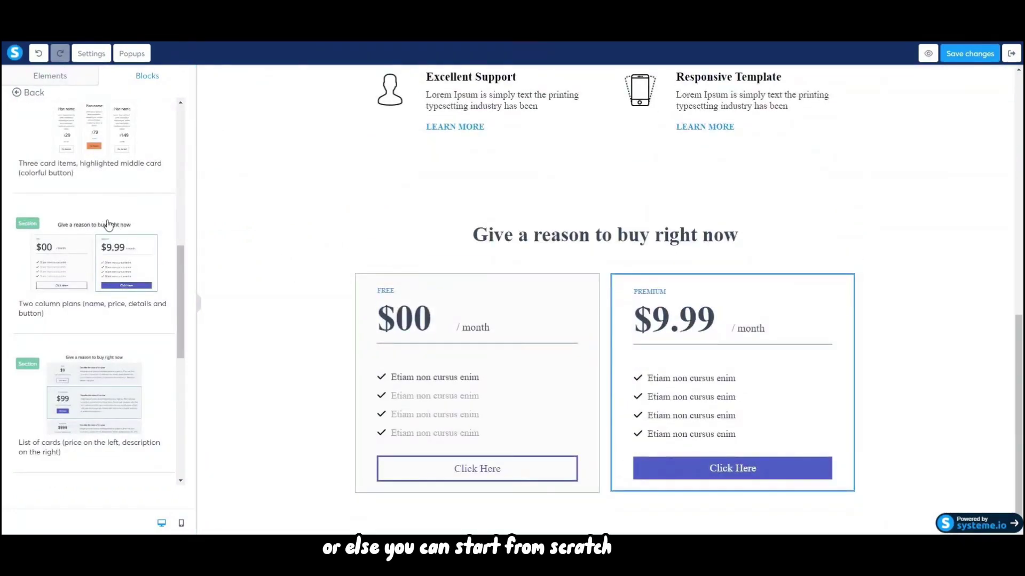
Step: Add the Testimonials block "Short testimonials with round images" below the price plans section
left_click(24, 93)
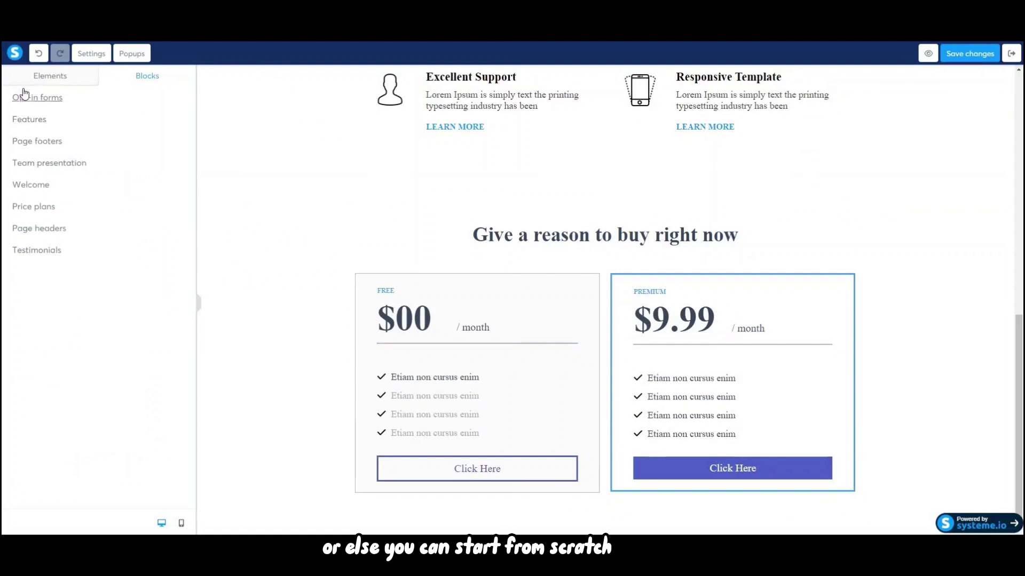
left_click(32, 253)
scroll(119, 325, "down", 5)
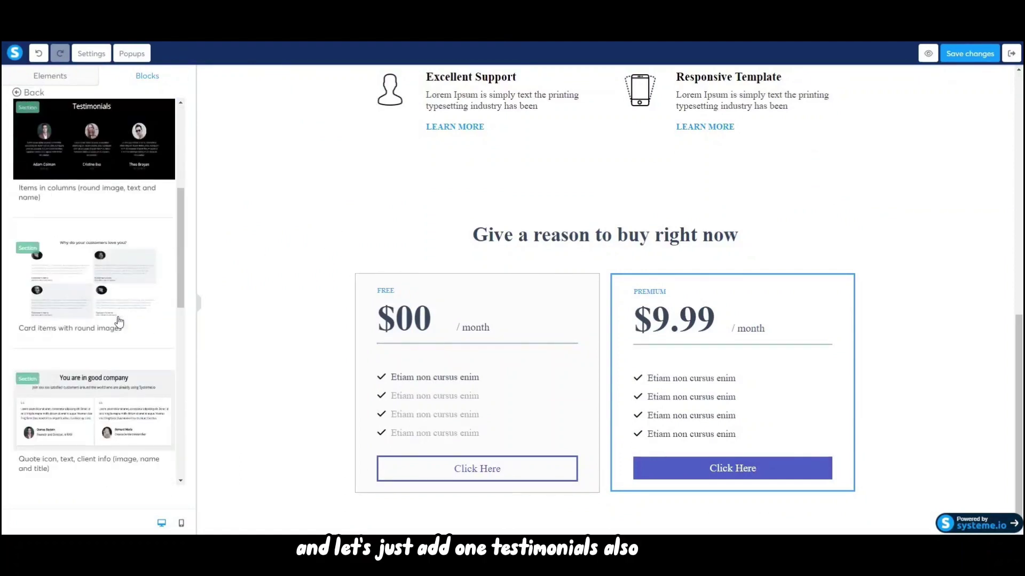
scroll(119, 326, "up", 3)
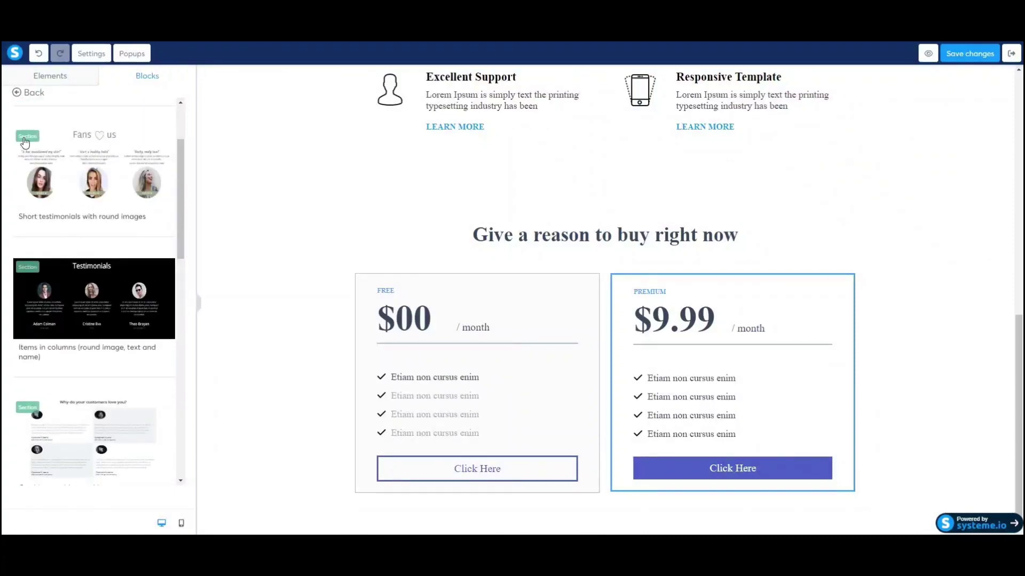
left_click_drag(24, 142, 543, 377)
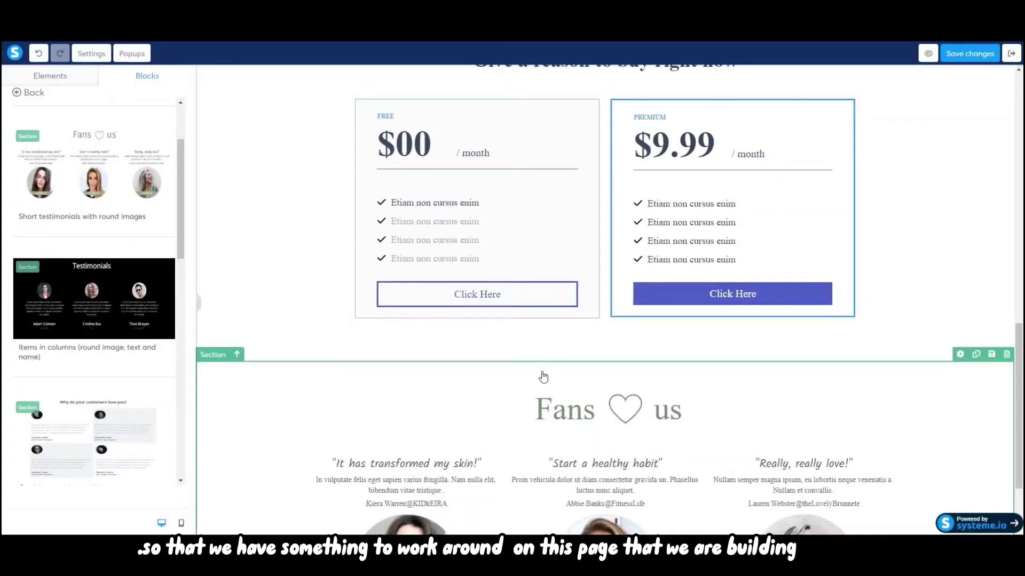
scroll(544, 377, "down", 2)
Step: Add the Opt-in forms block "Transparent form on the left on background image" below the testimonials section
left_click(22, 95)
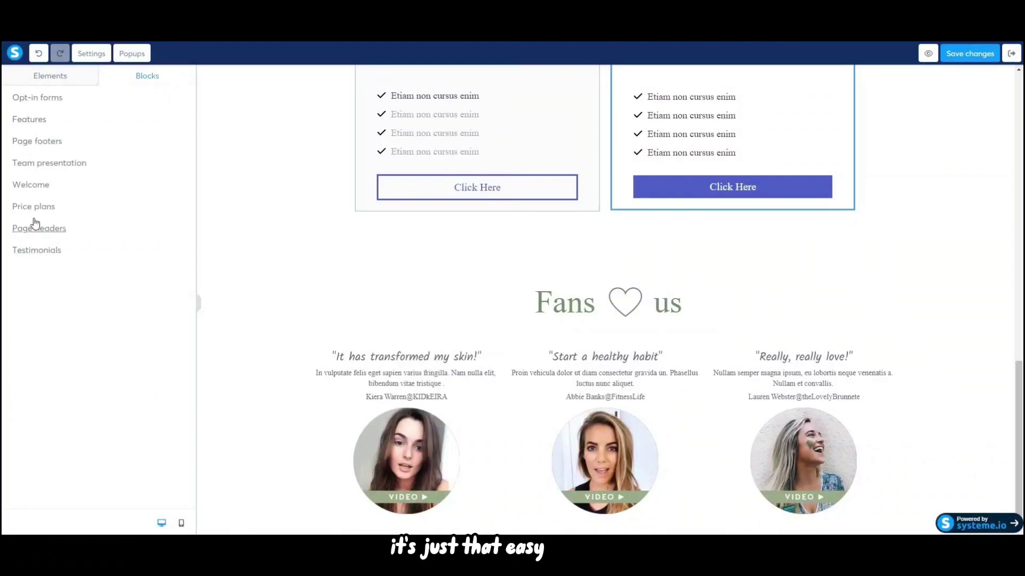
left_click(37, 98)
scroll(149, 291, "down", 2)
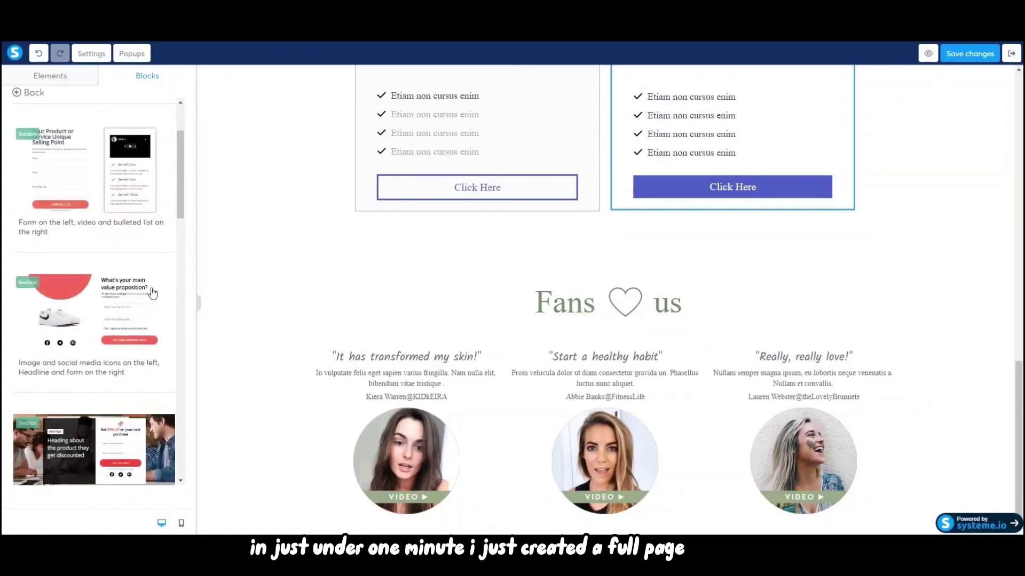
scroll(152, 292, "down", 10)
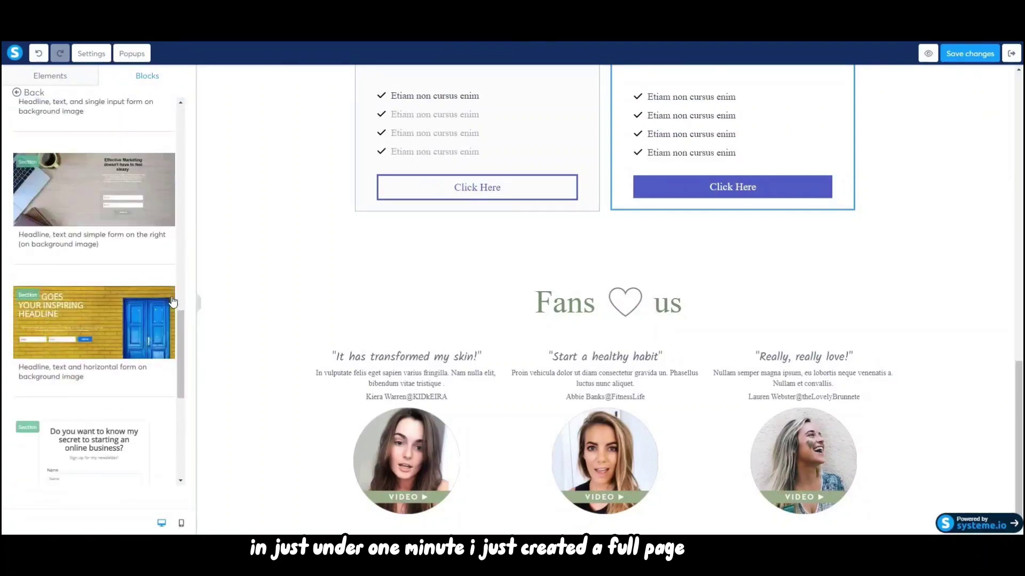
scroll(172, 302, "down", 5)
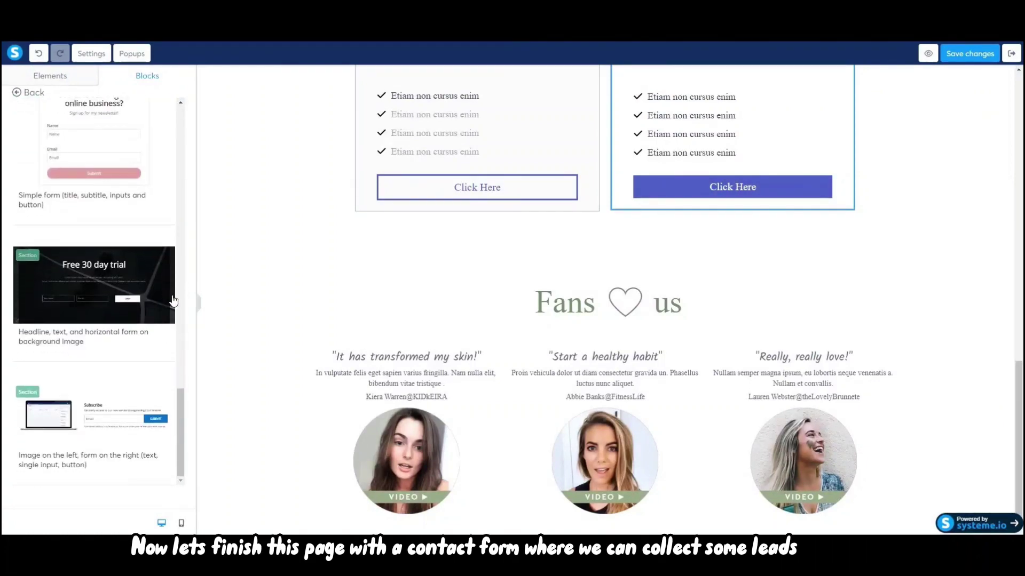
scroll(173, 302, "up", 6)
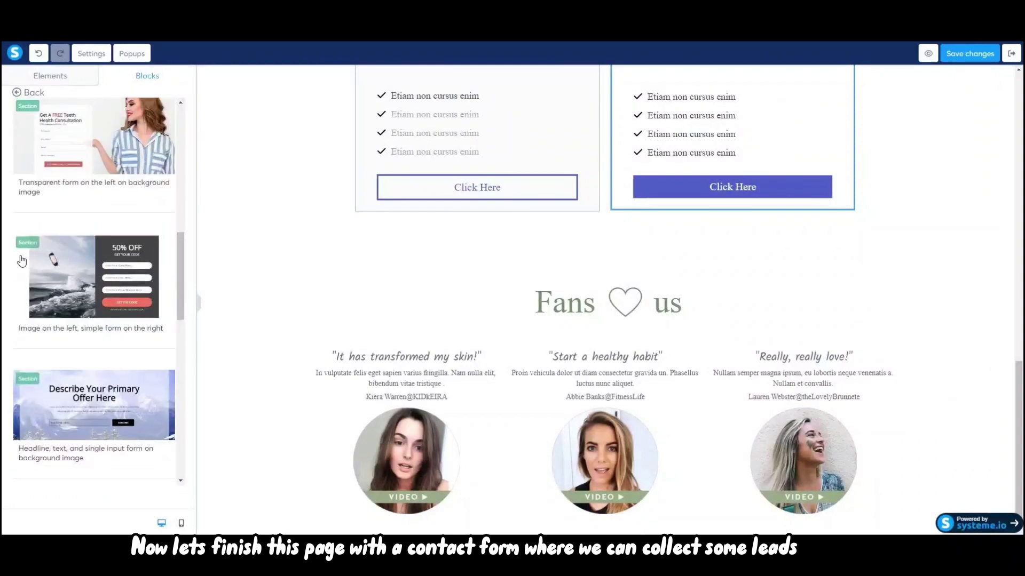
scroll(23, 229, "up", 3)
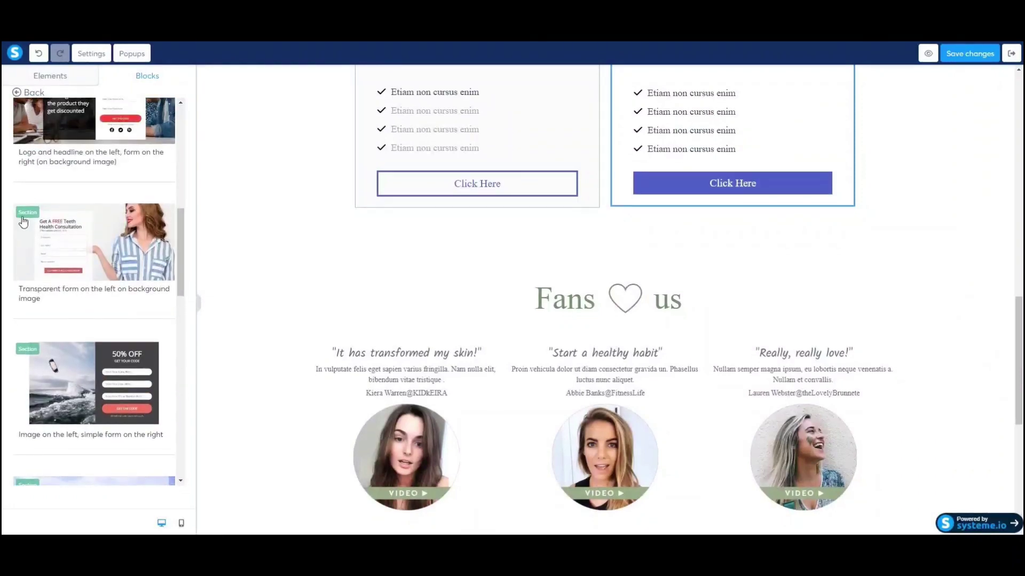
left_click_drag(23, 221, 657, 359)
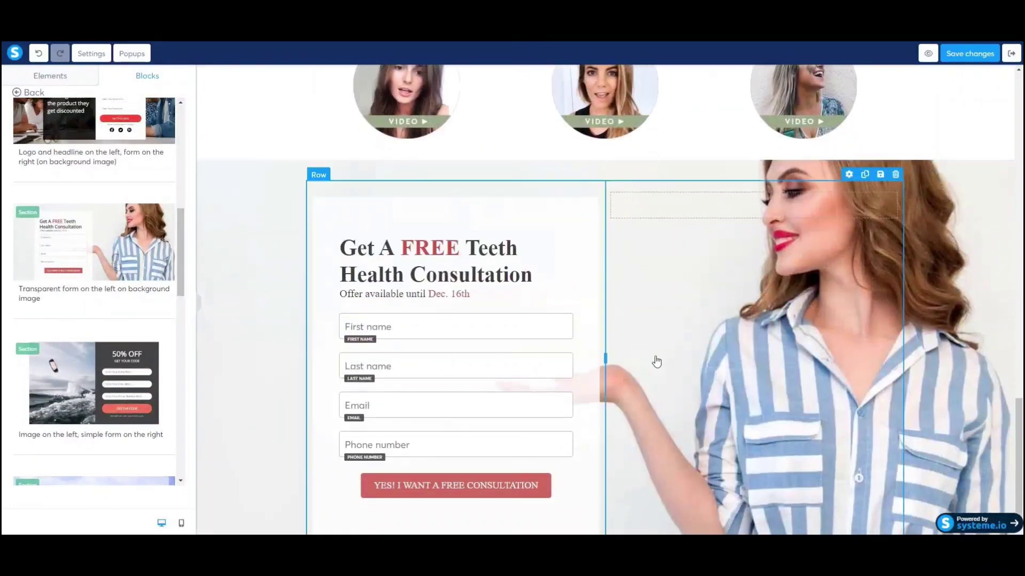
Step: Open and close the testimonials section's settings, and review the built page from the welcome header to the Our Services section
left_click(293, 141)
scroll(361, 267, "up", 3)
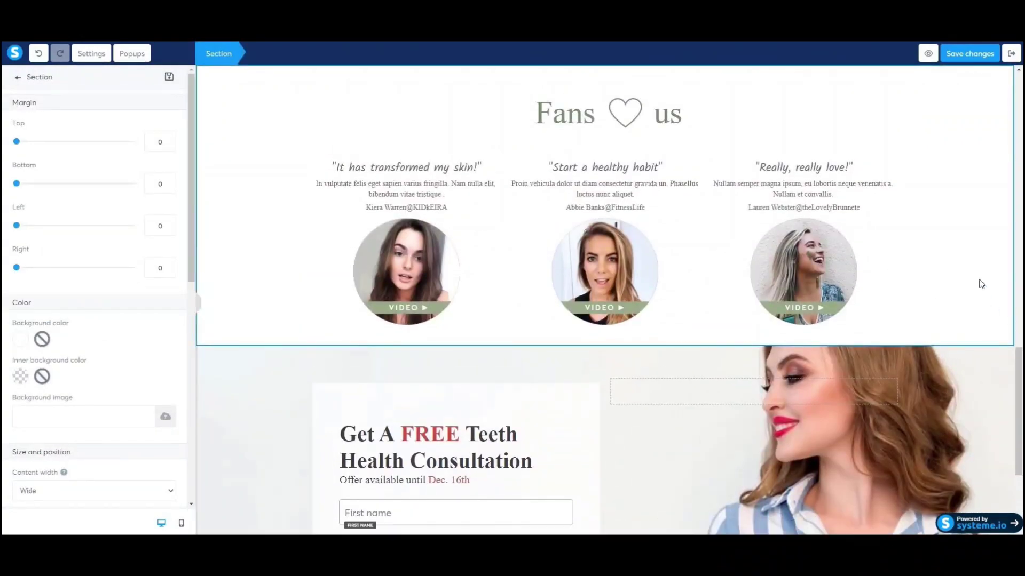
key("Escape")
scroll(978, 283, "up", 10)
scroll(982, 286, "up", 3)
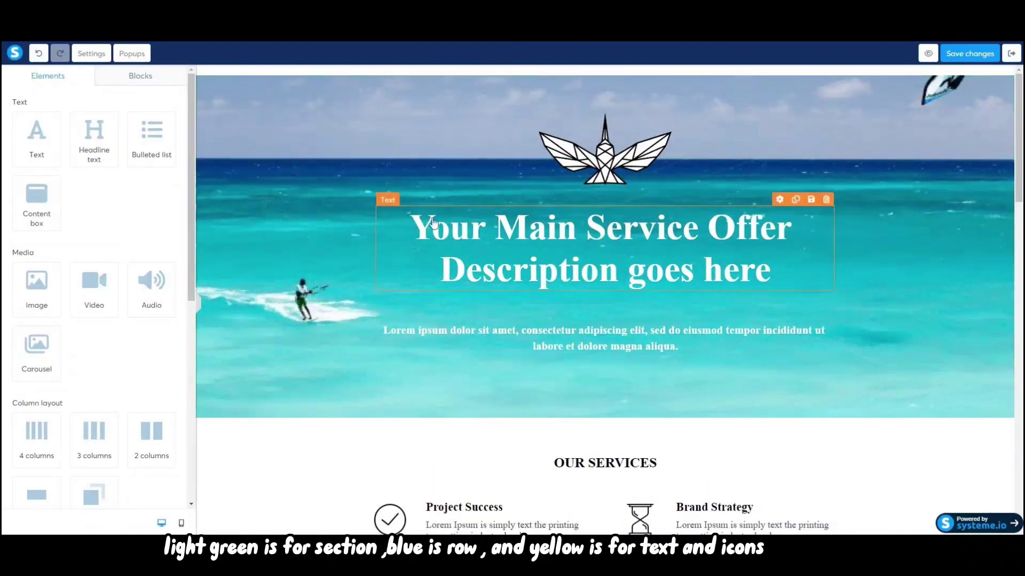
scroll(690, 219, "down", 5)
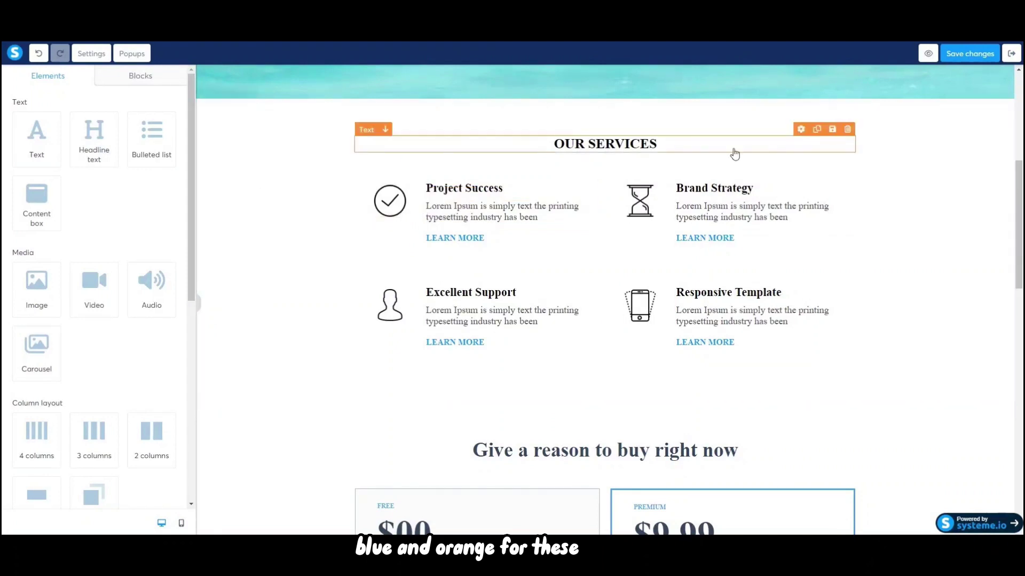
Step: Try grey, yellow and orange background colors on the Our Services section, and set its background back to white
left_click(240, 187)
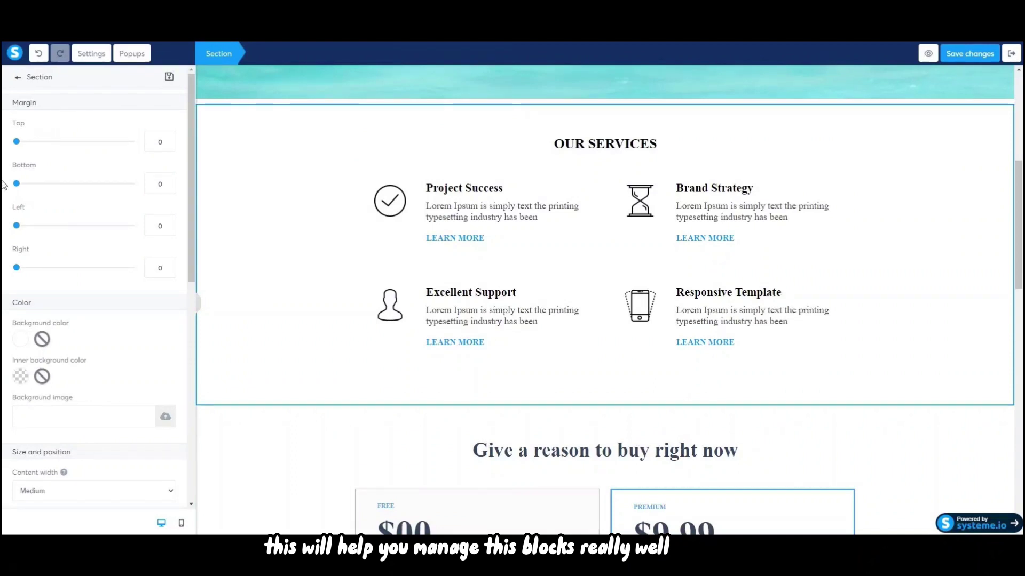
scroll(11, 280, "down", 2)
left_click(26, 291)
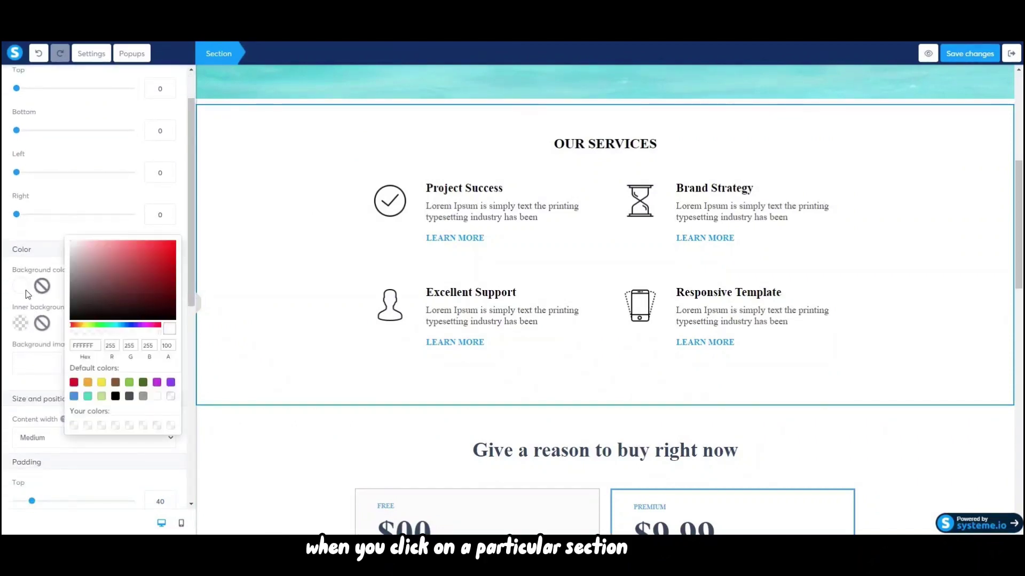
left_click(143, 396)
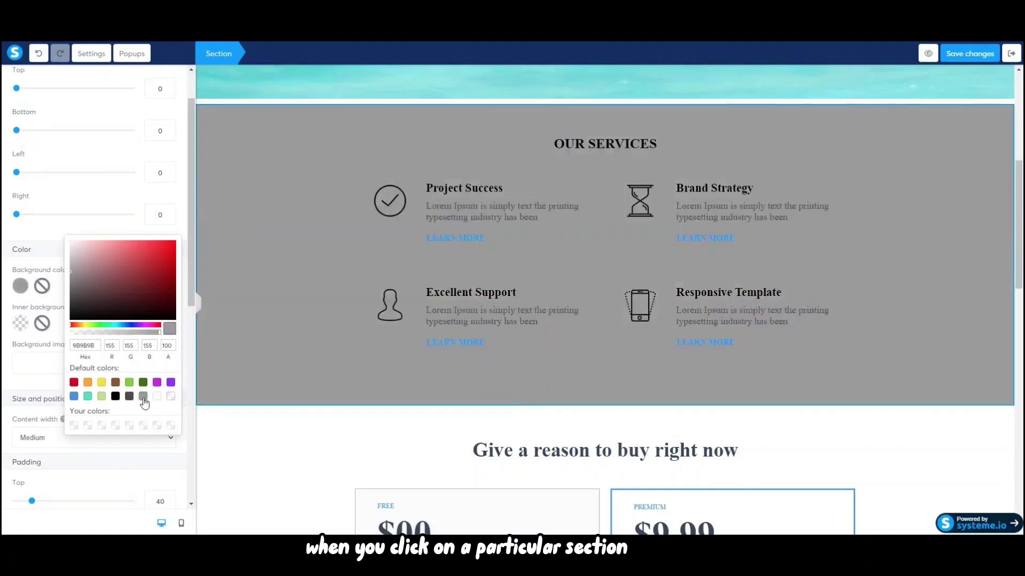
left_click(156, 397)
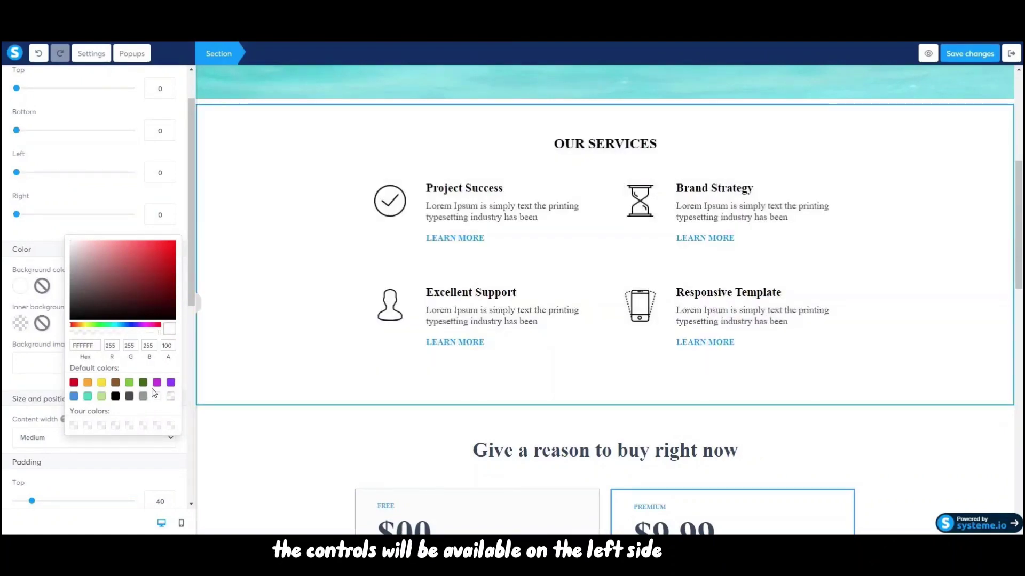
left_click(101, 383)
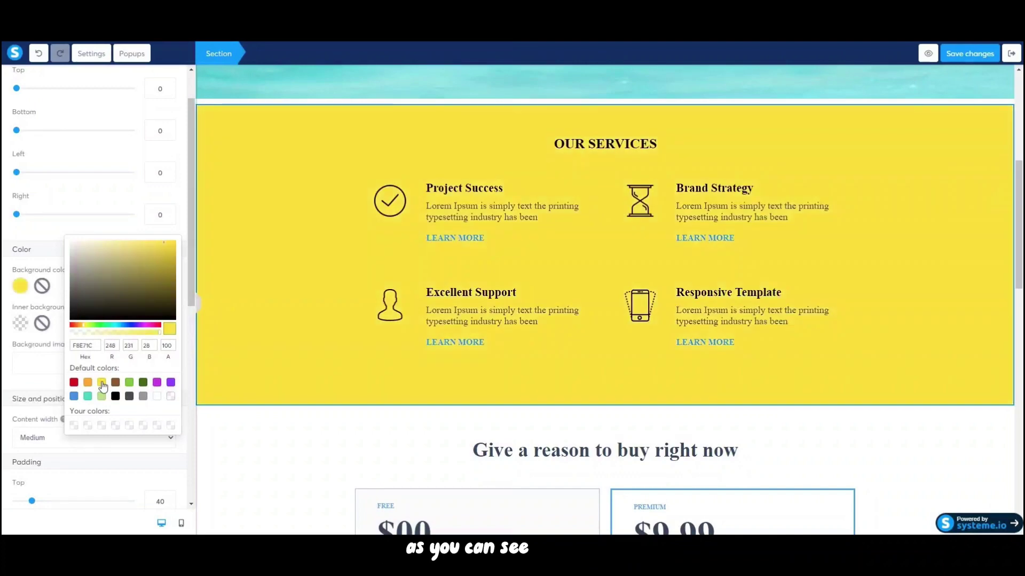
left_click(88, 383)
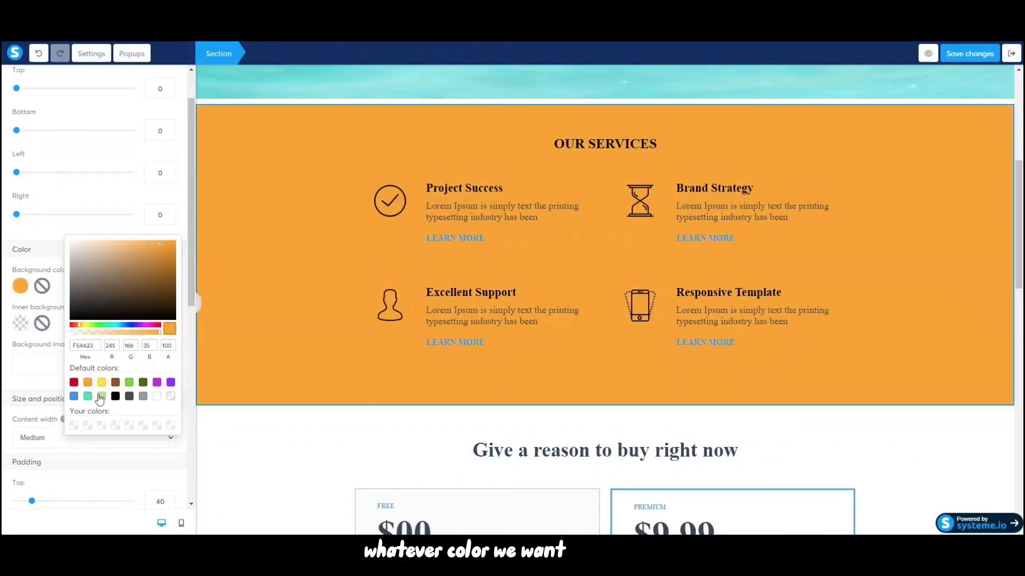
left_click(157, 396)
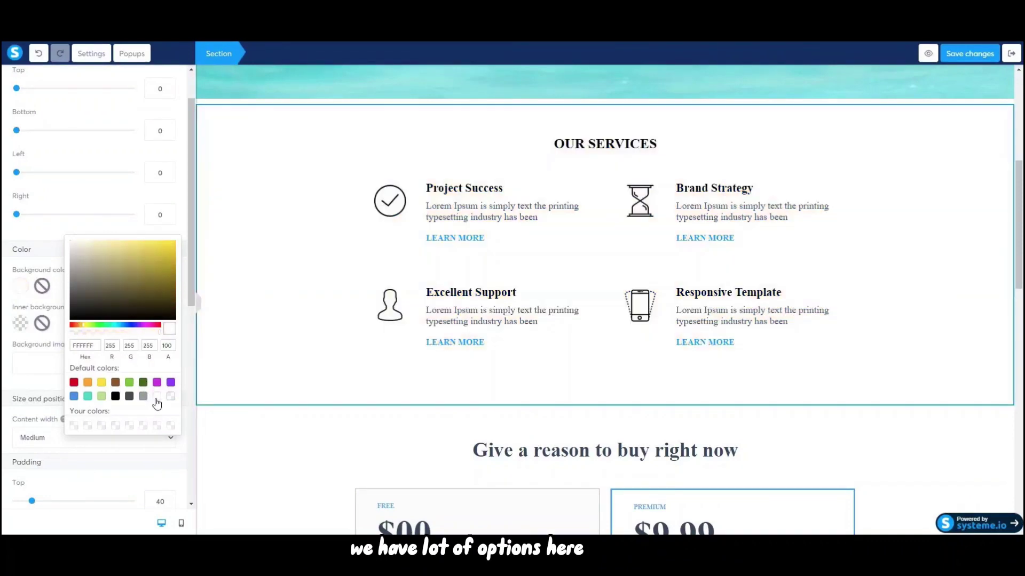
Step: Try the Extra small content width on the Our Services section, and set it back to Medium
left_click(265, 228)
scroll(117, 320, "down", 5)
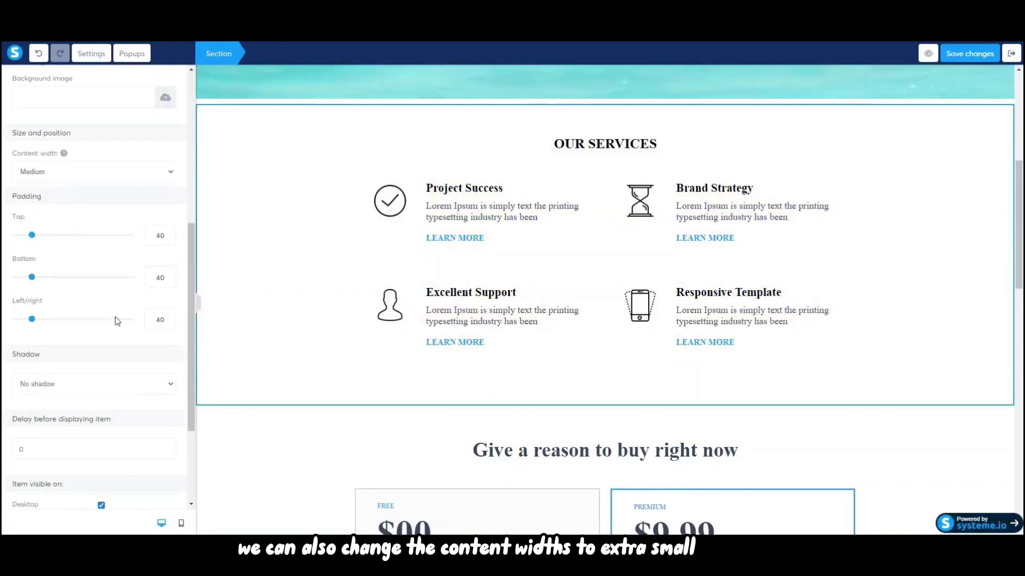
left_click(58, 168)
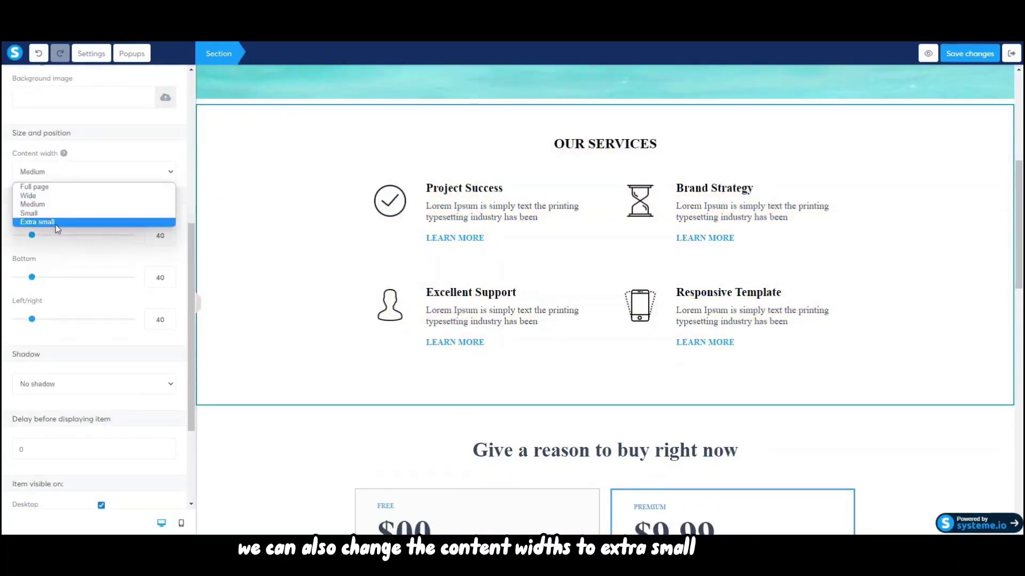
left_click(58, 225)
left_click(49, 175)
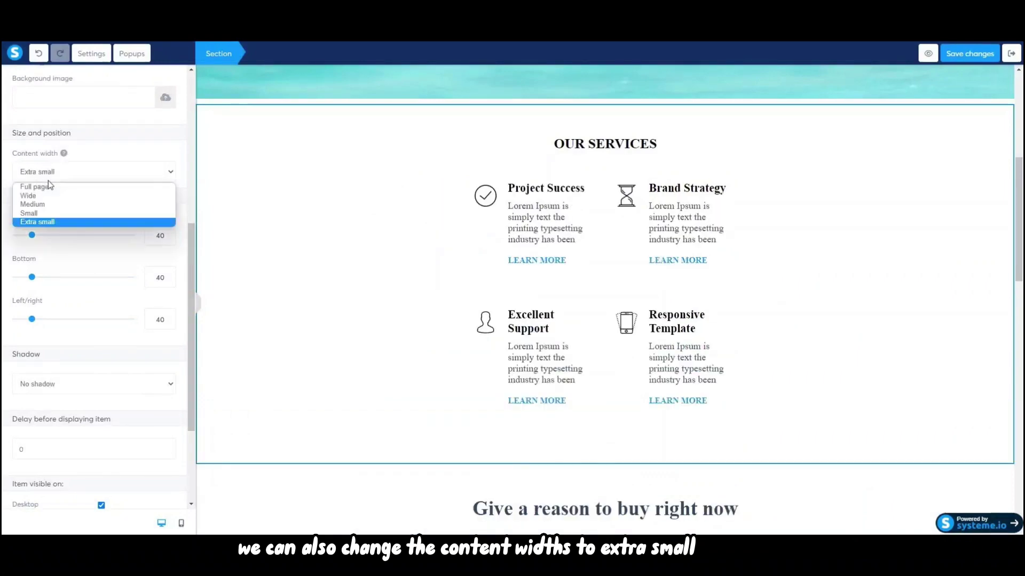
left_click(50, 204)
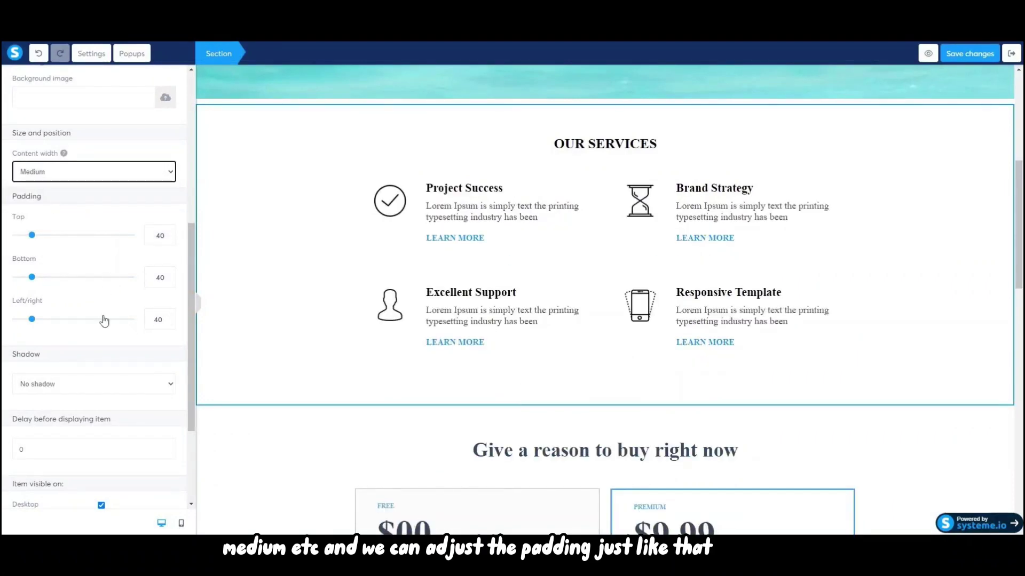
Step: Set the Our Services section's padding to 35 at the top, 6 at the bottom and 15 left/right
left_click_drag(31, 243, 19, 284)
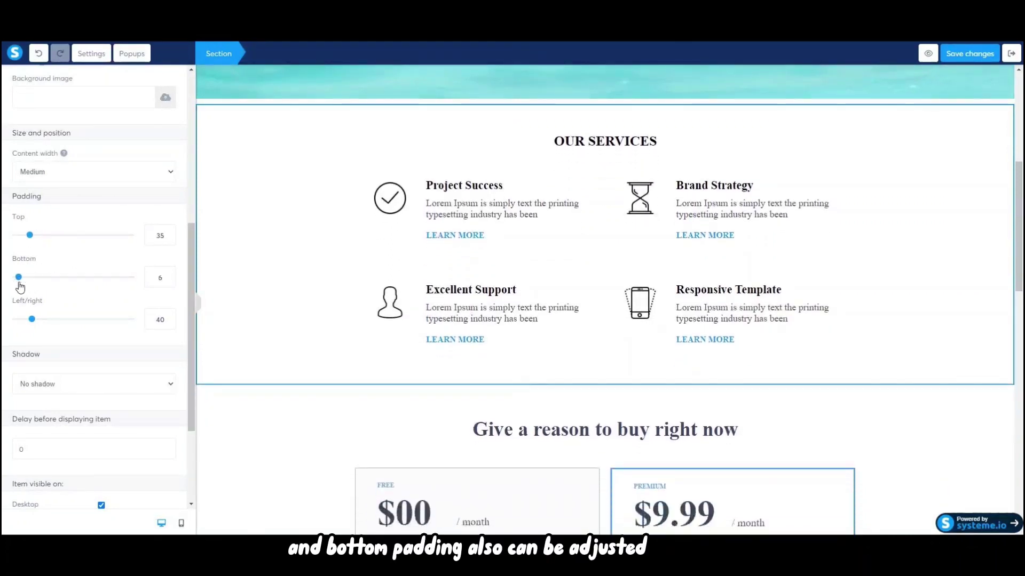
mouse_move(39, 326)
left_mouse_down()
mouse_move(78, 328)
mouse_move(23, 326)
left_mouse_up()
scroll(141, 355, "down", 3)
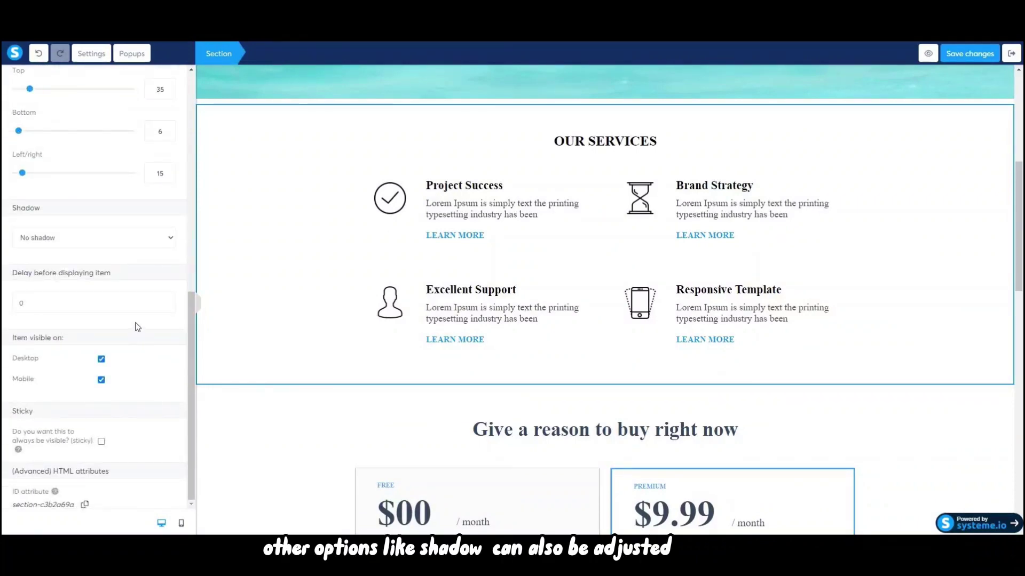
scroll(137, 327, "up", 10)
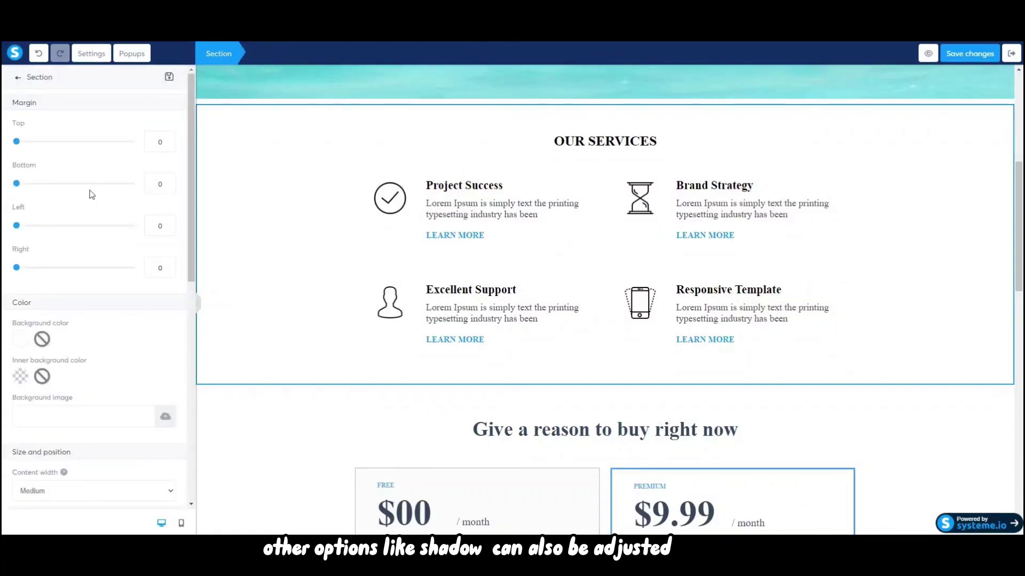
Step: Examine the options for saving the Our Services section as a reusable or master block, and leave the section's settings without creating one
left_click(168, 79)
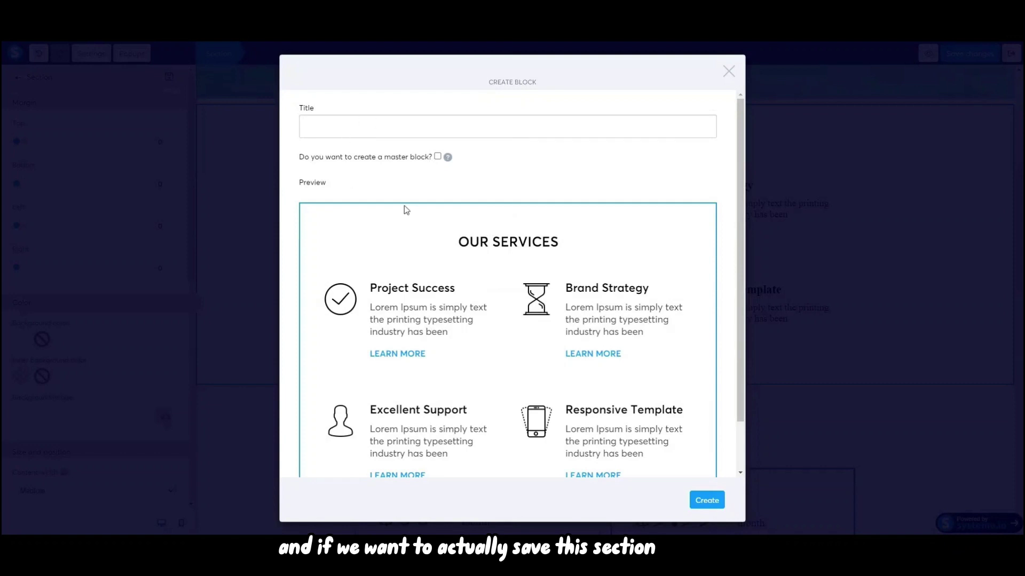
left_click(337, 127)
scroll(528, 224, "down", 1)
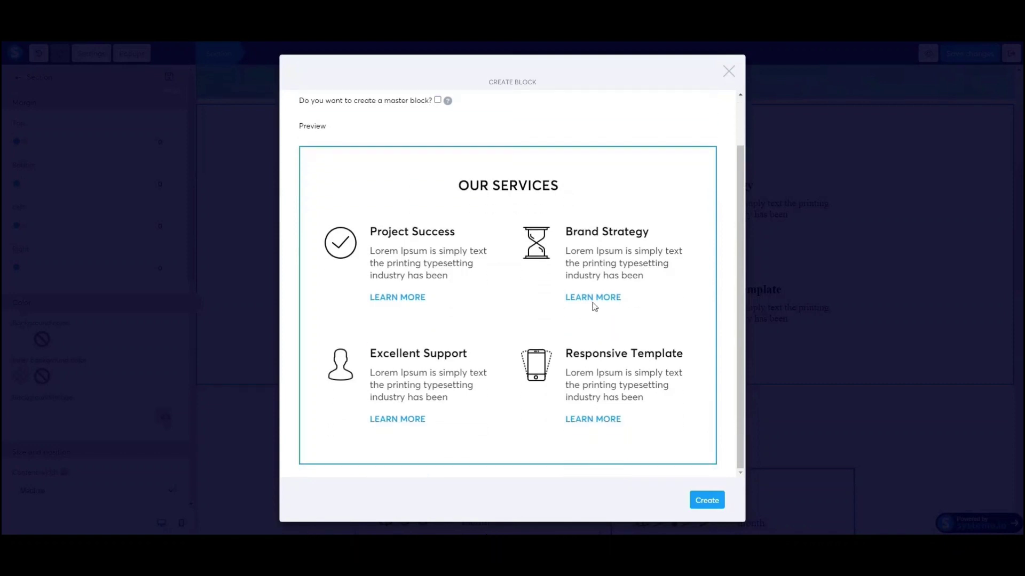
scroll(725, 426, "up", 1)
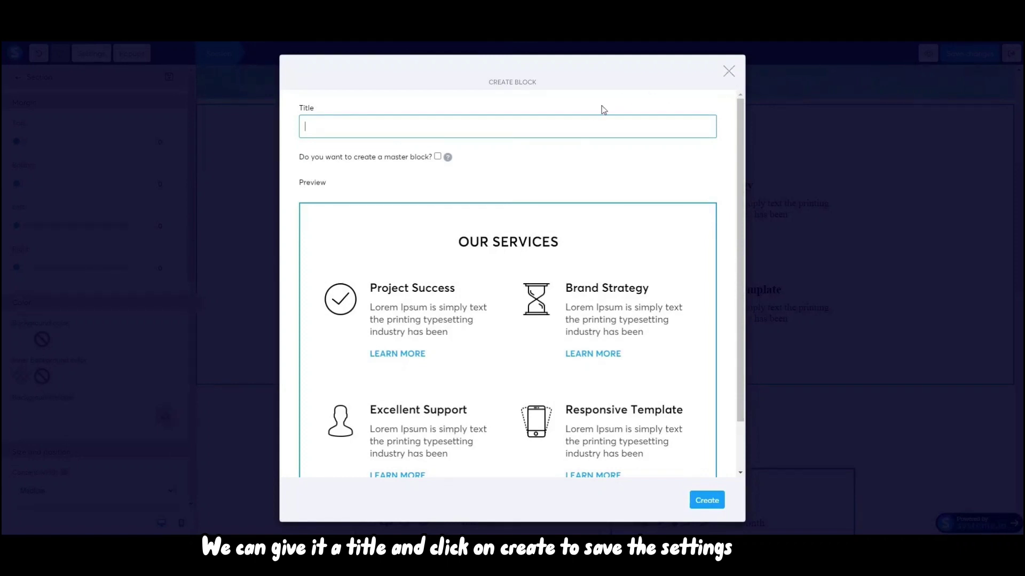
mouse_move(447, 160)
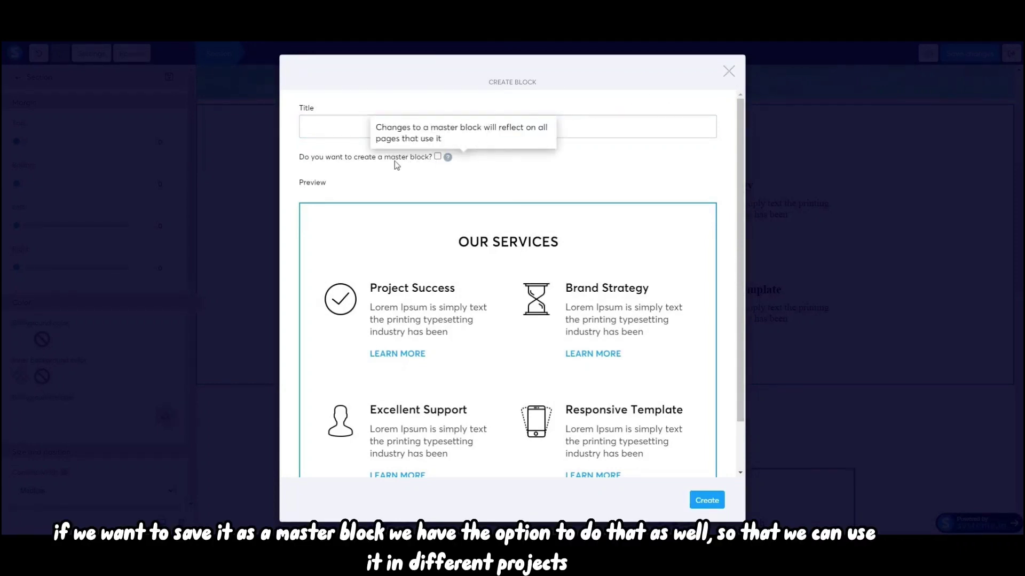
left_click(728, 73)
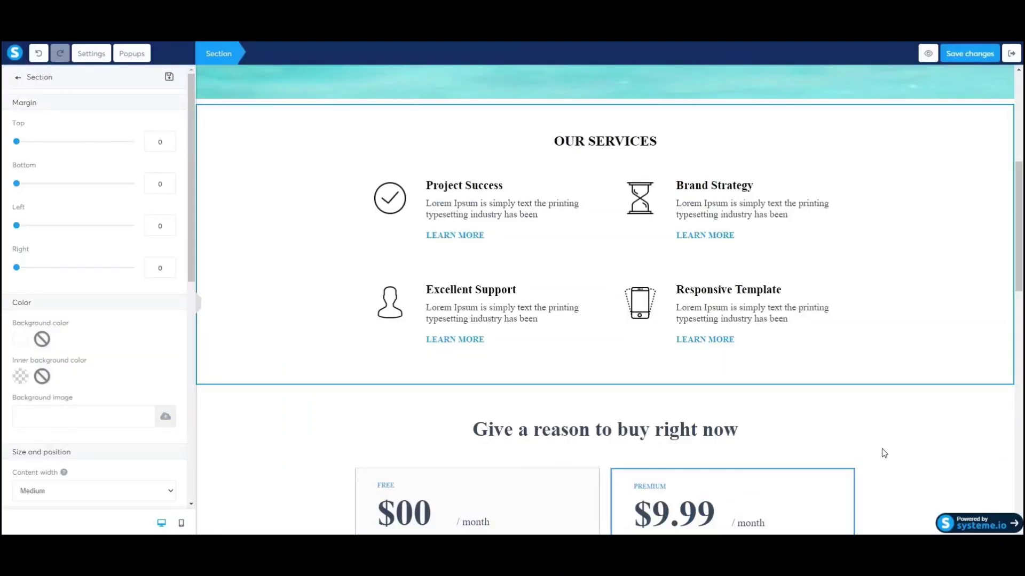
left_click(129, 84)
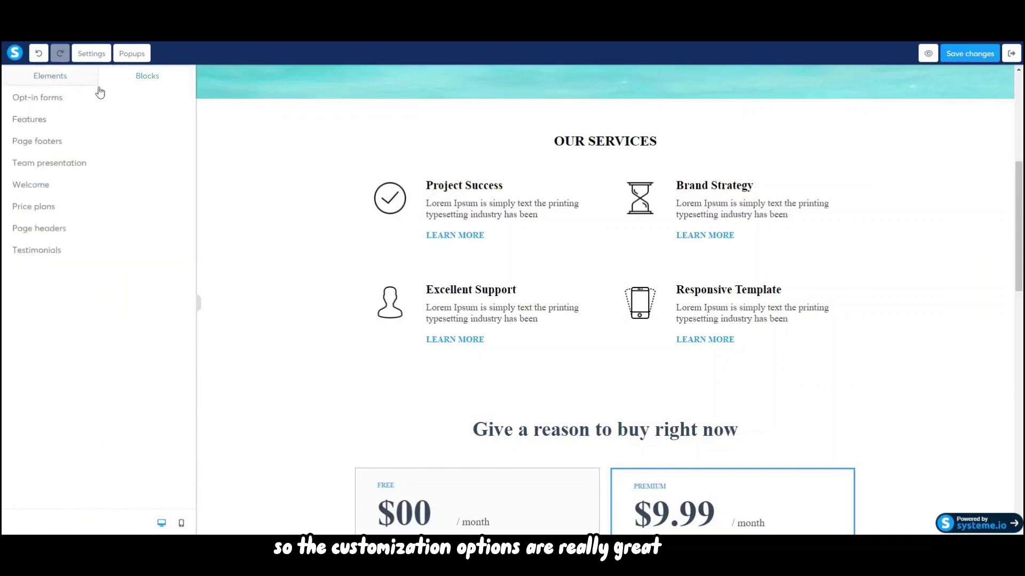
Step: Set the page's default font type to Google Fonts and browse the available fonts without choosing one
left_click(91, 53)
left_click(71, 142)
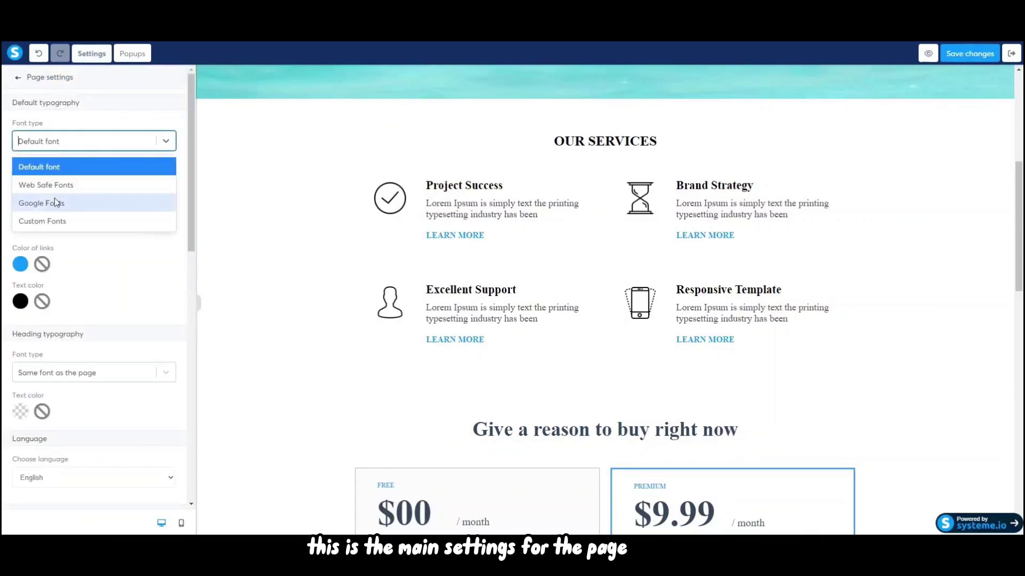
left_click(76, 204)
left_click(55, 175)
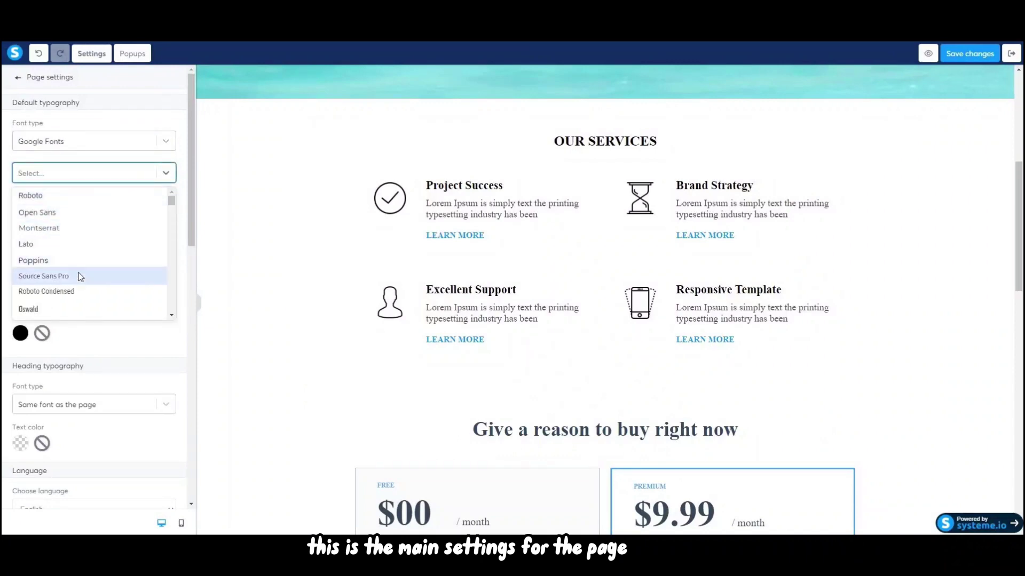
scroll(85, 289, "down", 2)
scroll(86, 277, "down", 5)
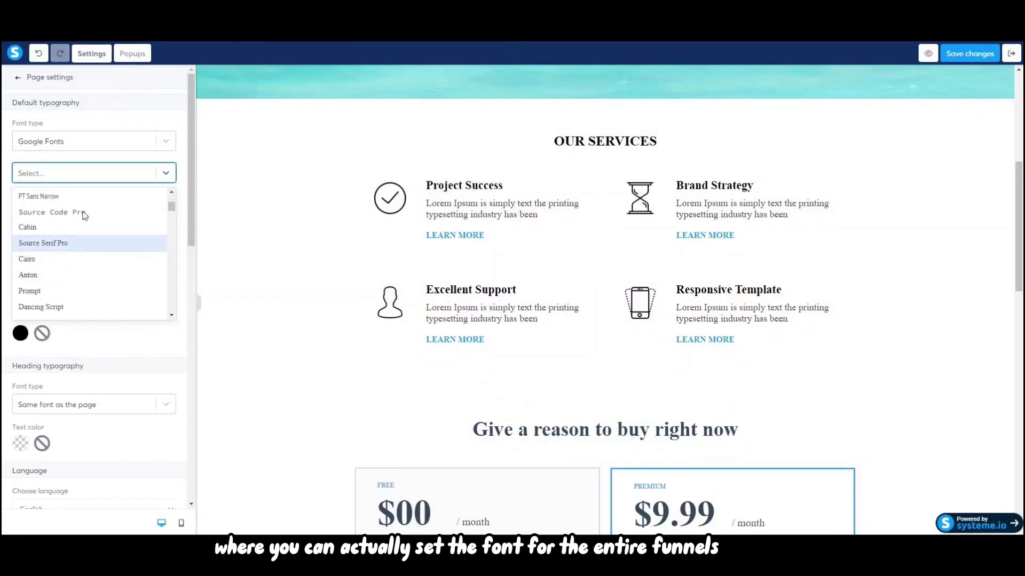
left_click(92, 162)
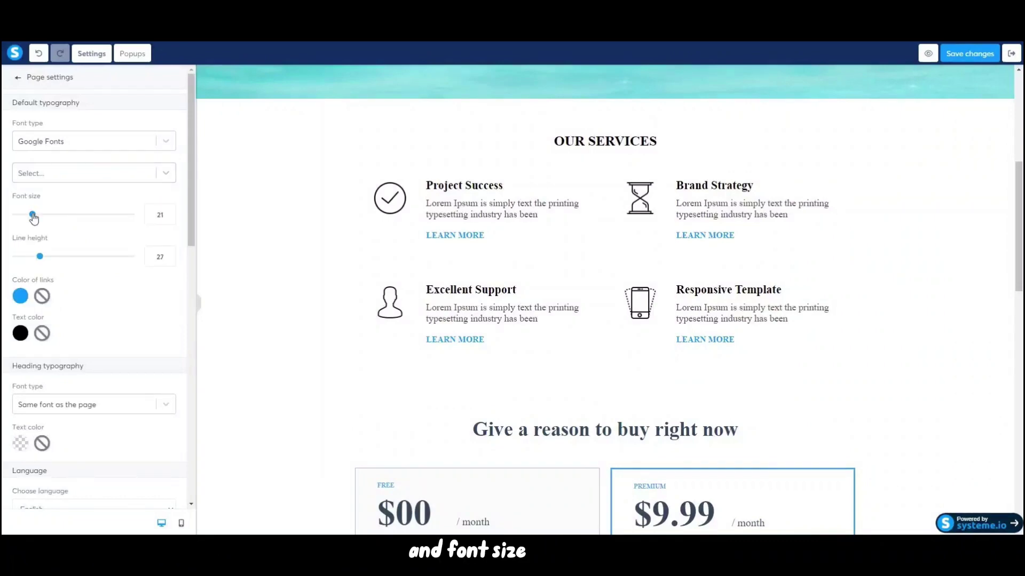
Step: Examine the page settings for language choices, background color, background image and blur
scroll(144, 315, "down", 6)
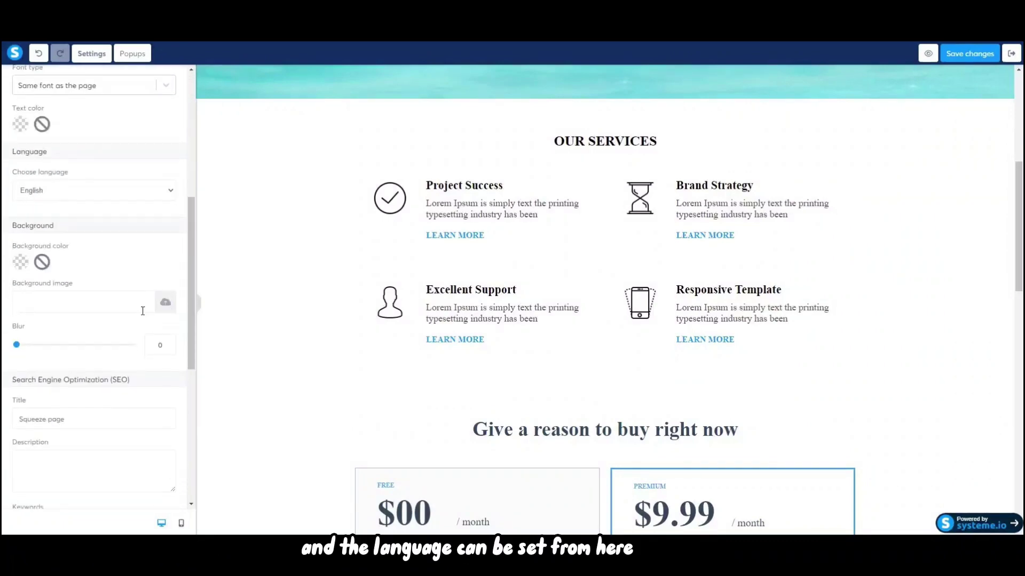
left_click(71, 192)
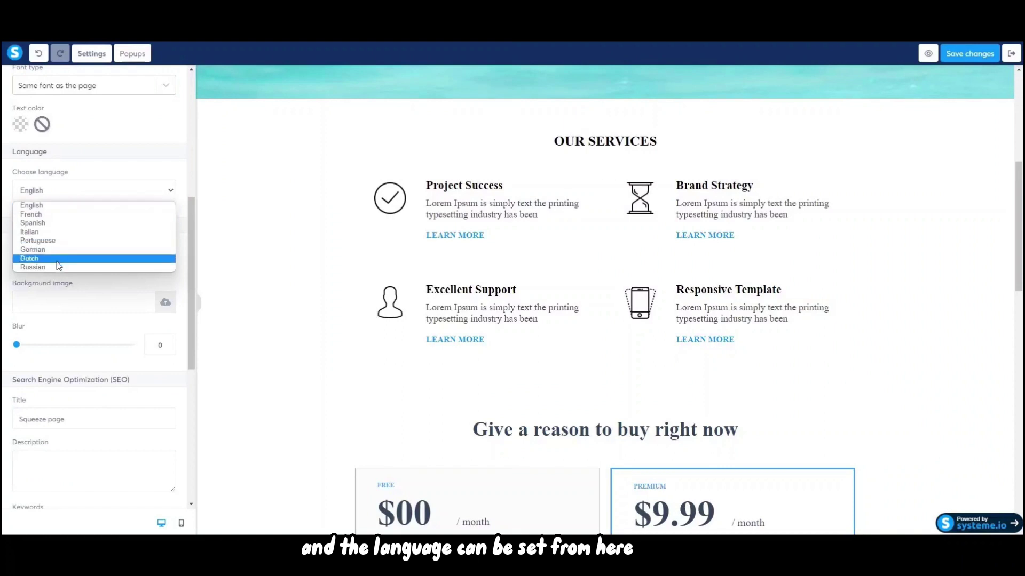
left_click(117, 291)
scroll(112, 241, "down", 3)
scroll(18, 205, "up", 2)
left_click(113, 254)
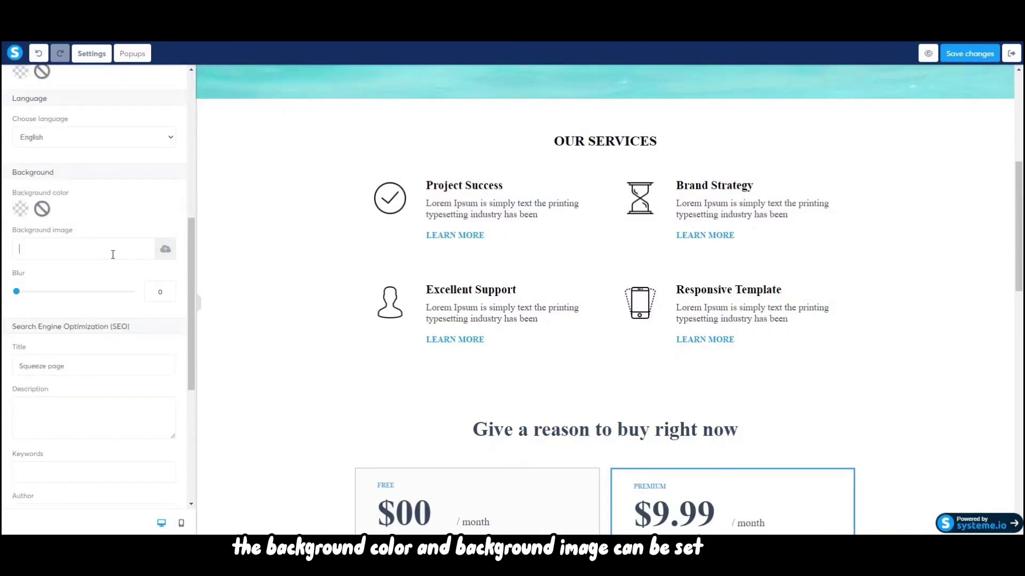
scroll(172, 259, "down", 4)
scroll(173, 258, "up", 2)
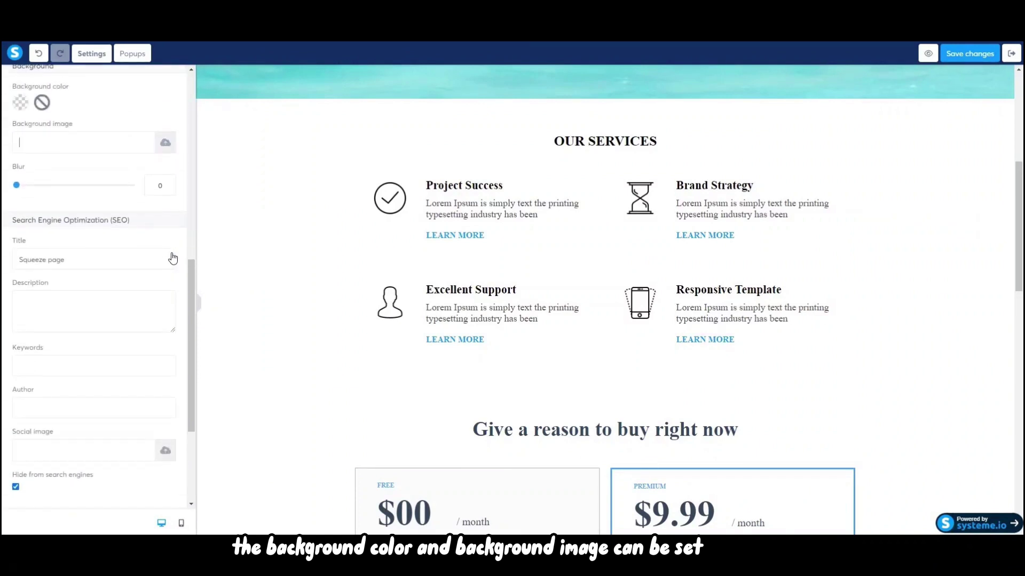
left_click(28, 186)
left_click_drag(30, 188, 15, 211)
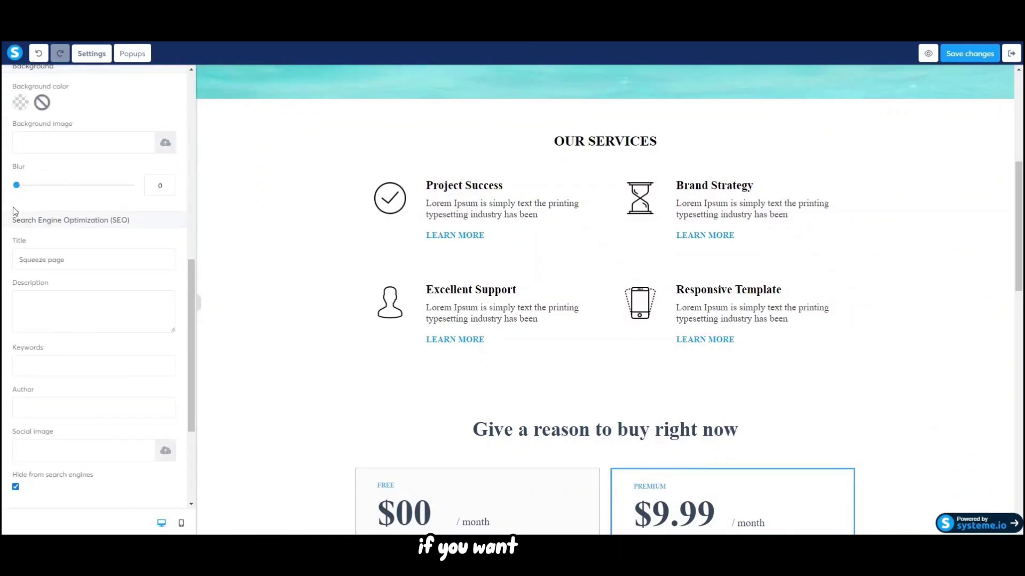
Step: Clear the page's SEO title, and look over the description, keywords, author and social image fields
scroll(78, 248, "down", 2)
left_click(91, 150)
left_click_drag(91, 150, 19, 152)
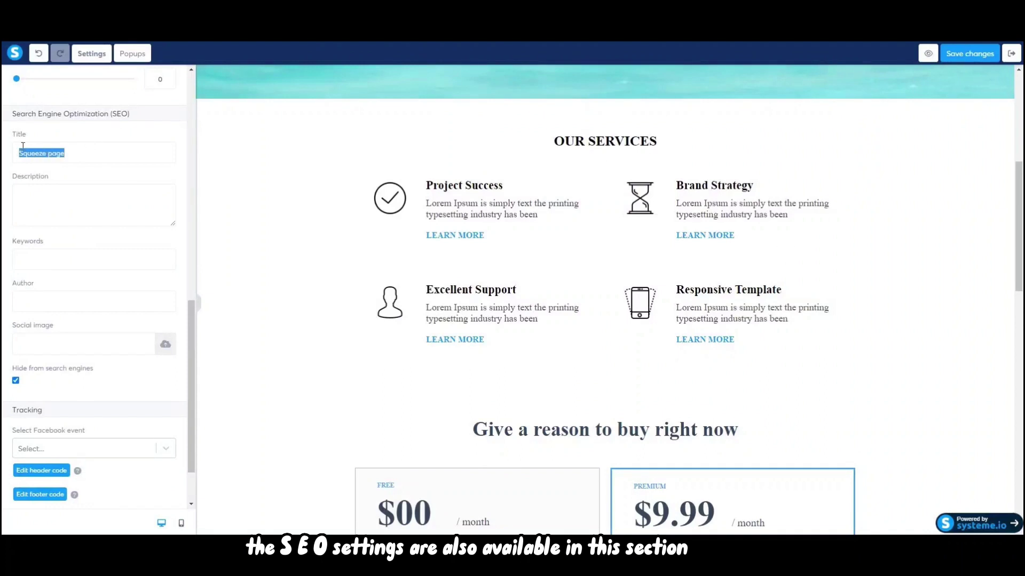
key("BackSpace")
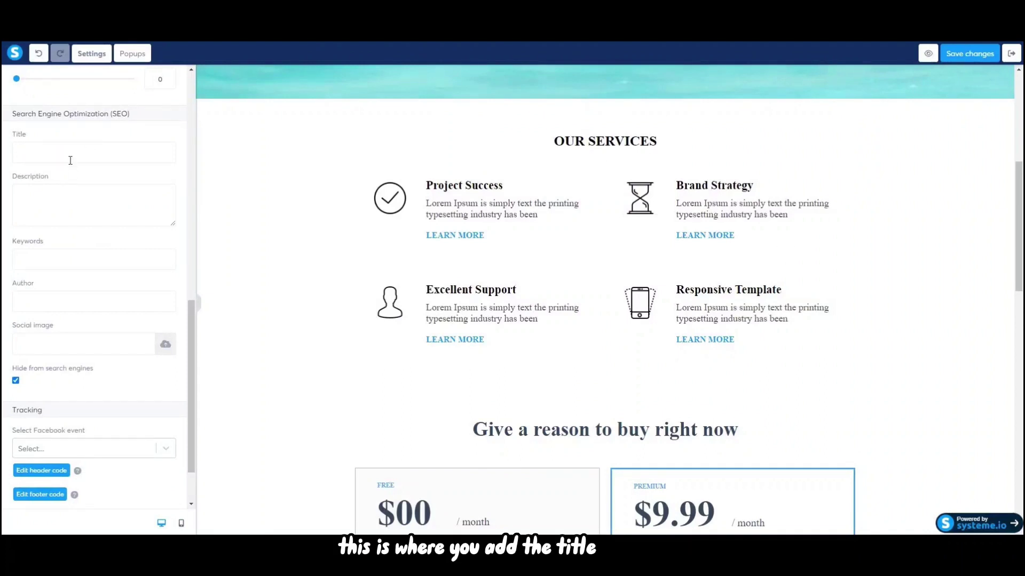
left_click(56, 212)
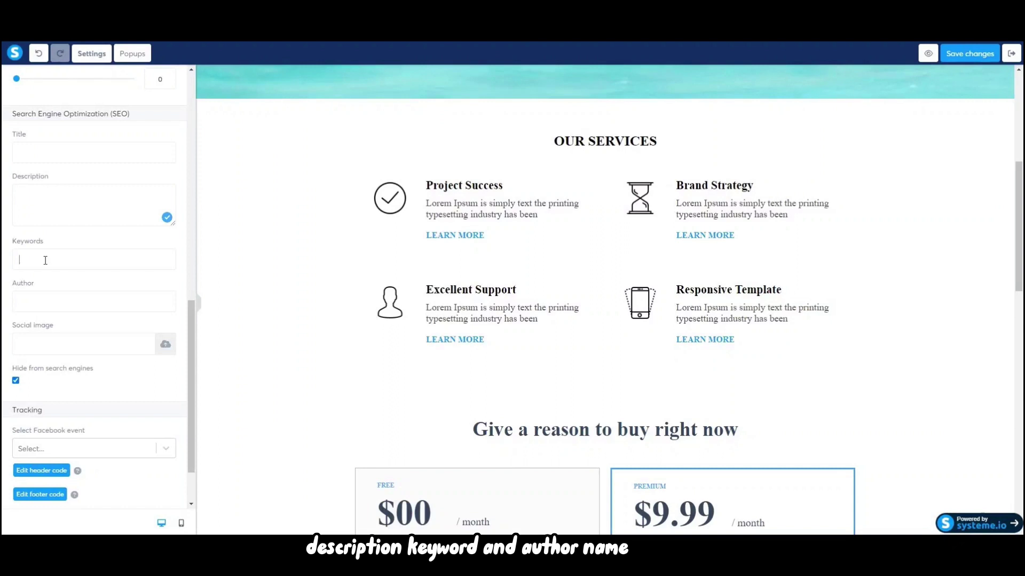
scroll(48, 256, "down", 2)
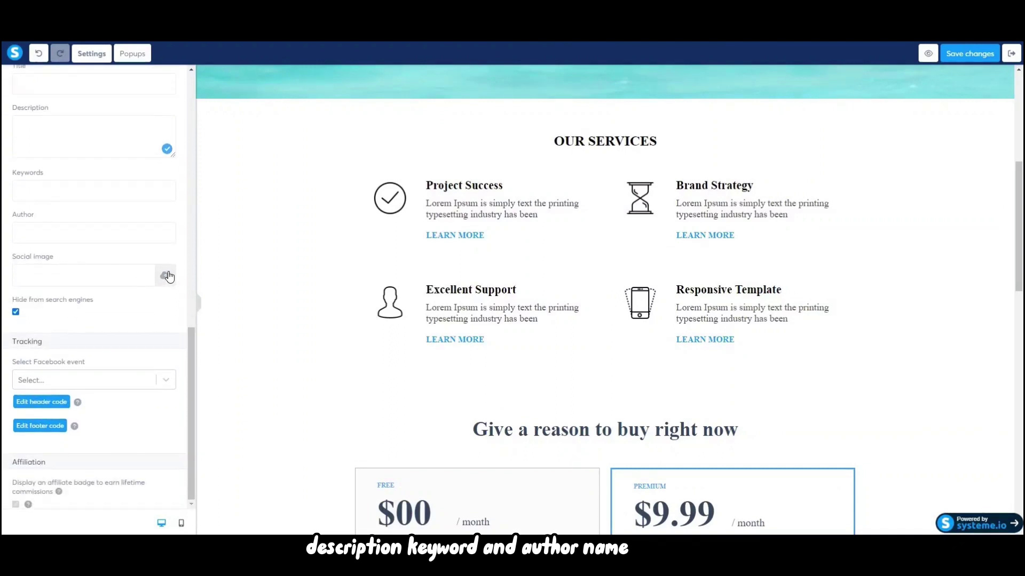
Step: Turn hiding from search engines off and on again, and look through the Facebook tracking events
left_click(16, 313)
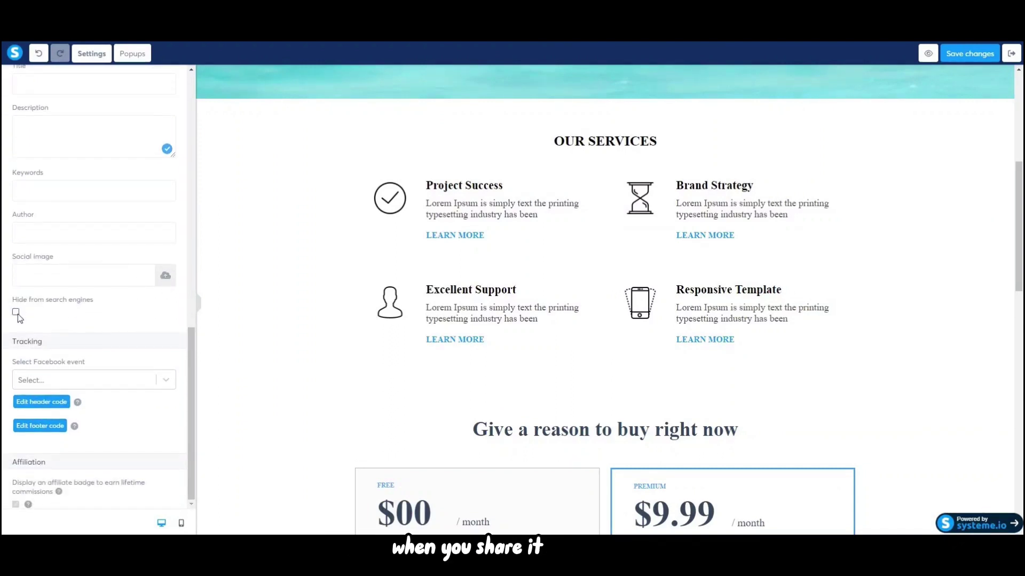
left_click(16, 312)
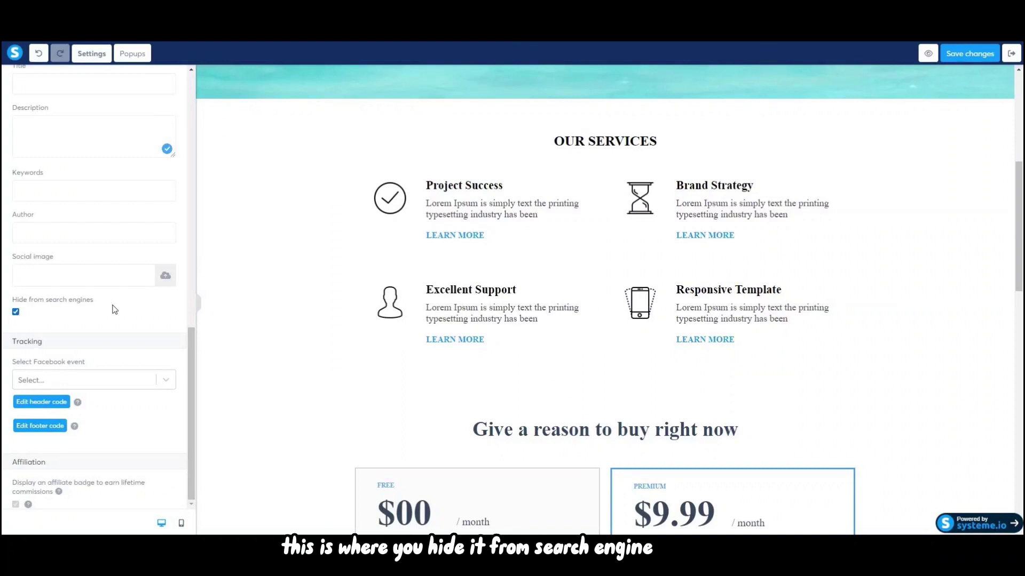
left_click(151, 388)
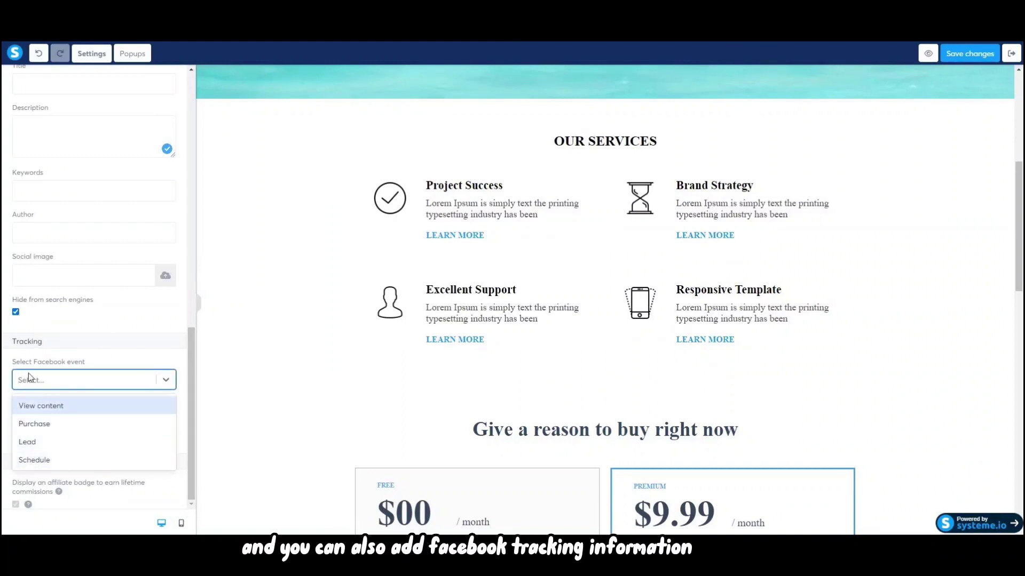
left_click(17, 358)
Step: Open and close the page's header code and footer code editors without adding any code
left_click(41, 402)
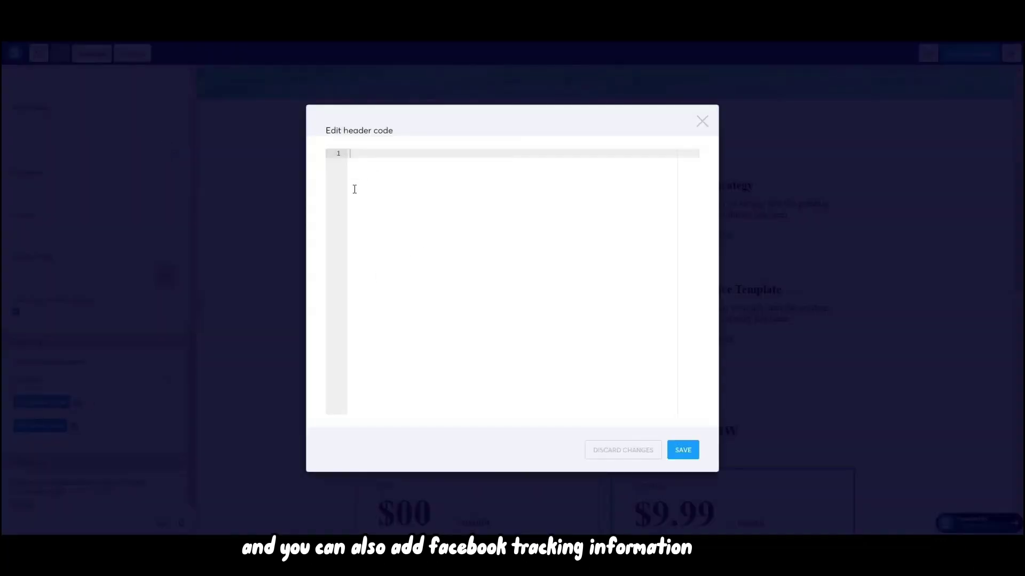
left_click(703, 122)
left_click(55, 422)
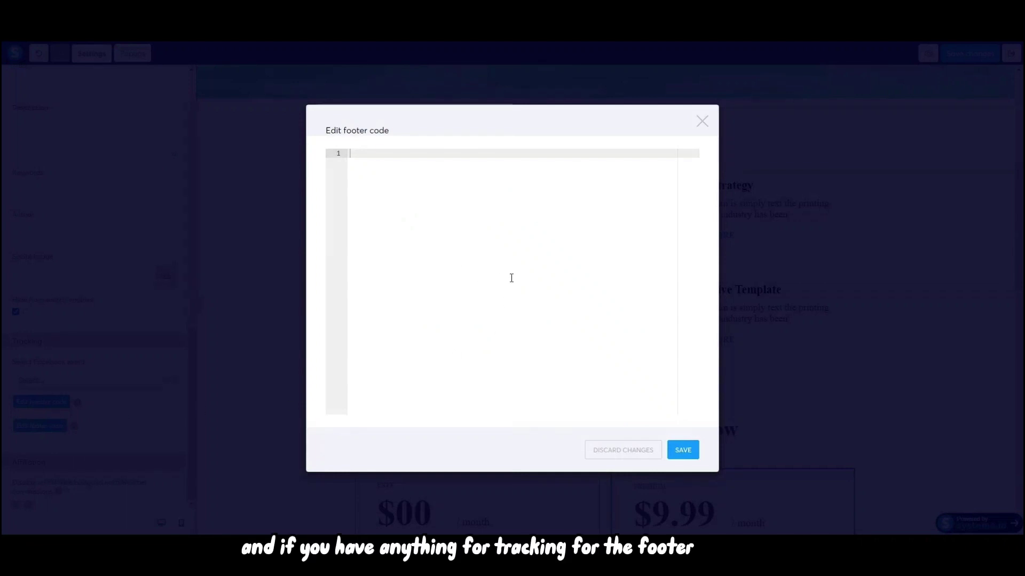
left_click(699, 126)
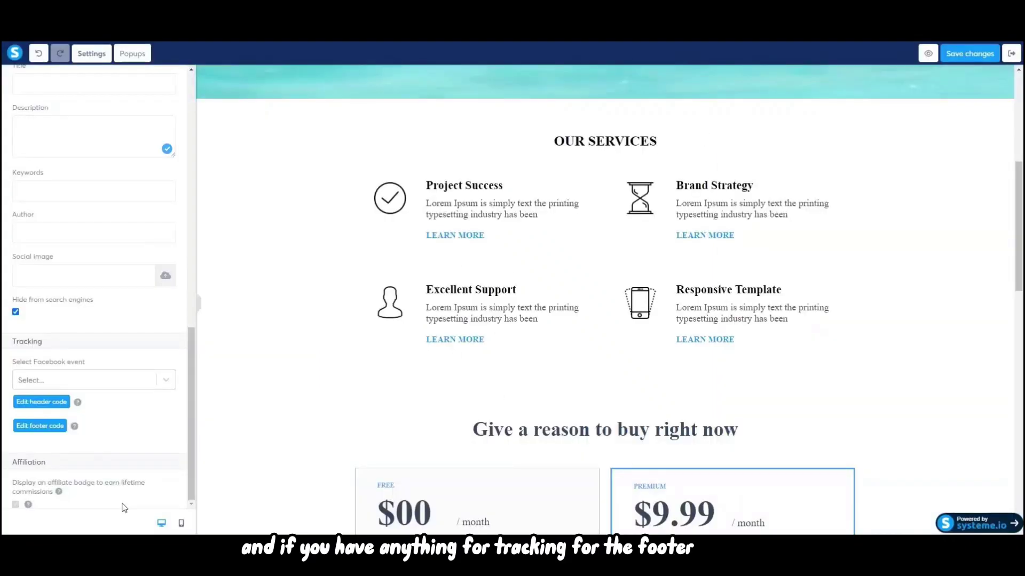
Step: Switch the page to mobile view and try the letter spacing and font size controls of the main service headline
left_click(182, 524)
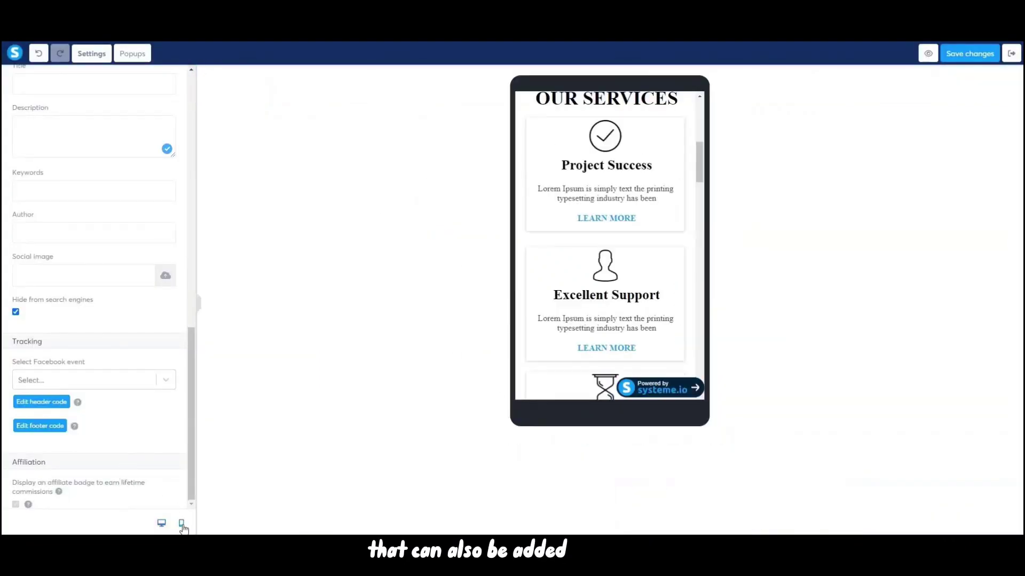
left_click_drag(699, 161, 696, 123)
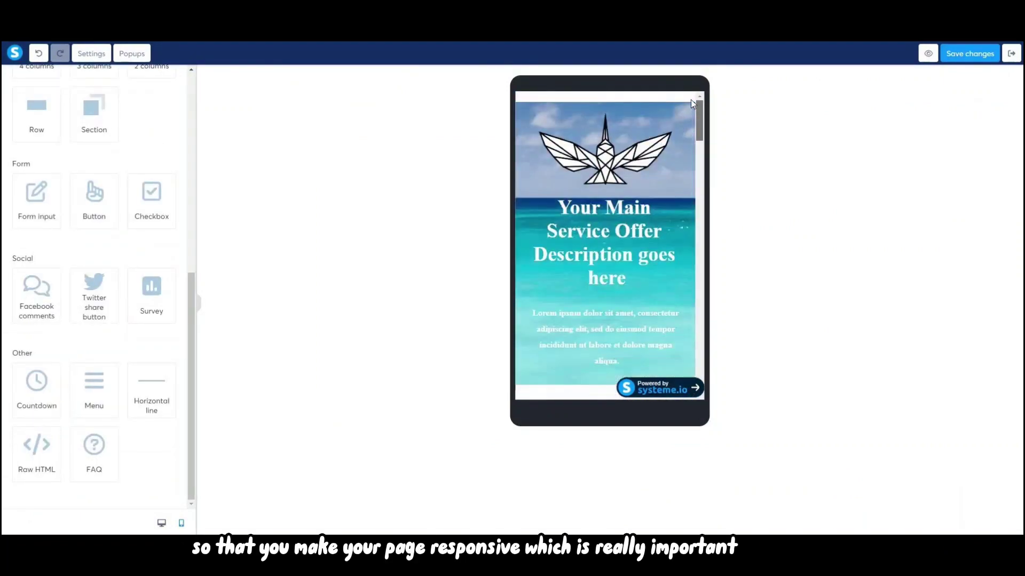
left_click(595, 227)
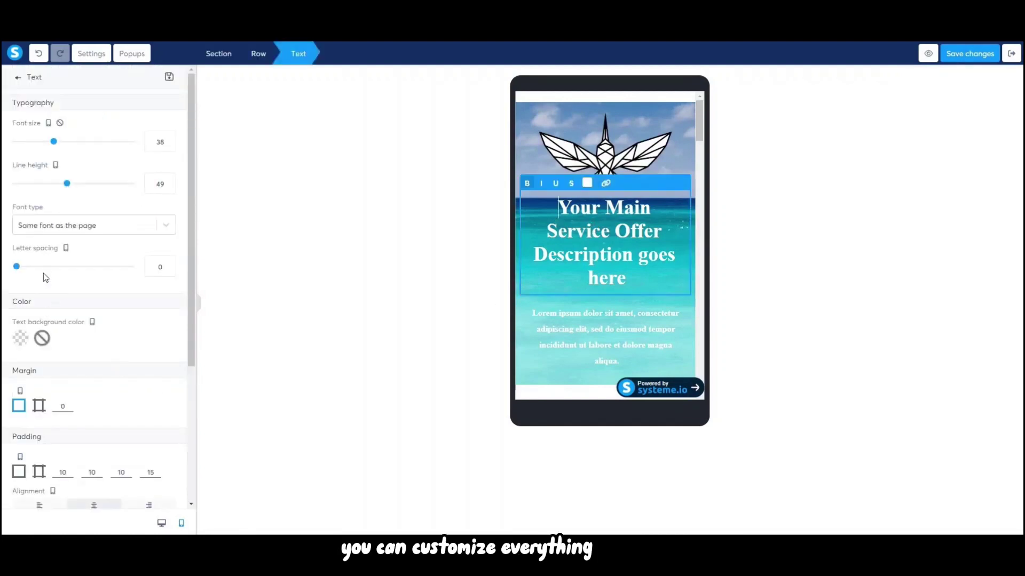
mouse_move(16, 265)
left_mouse_down()
mouse_move(26, 269)
mouse_move(16, 267)
left_mouse_up()
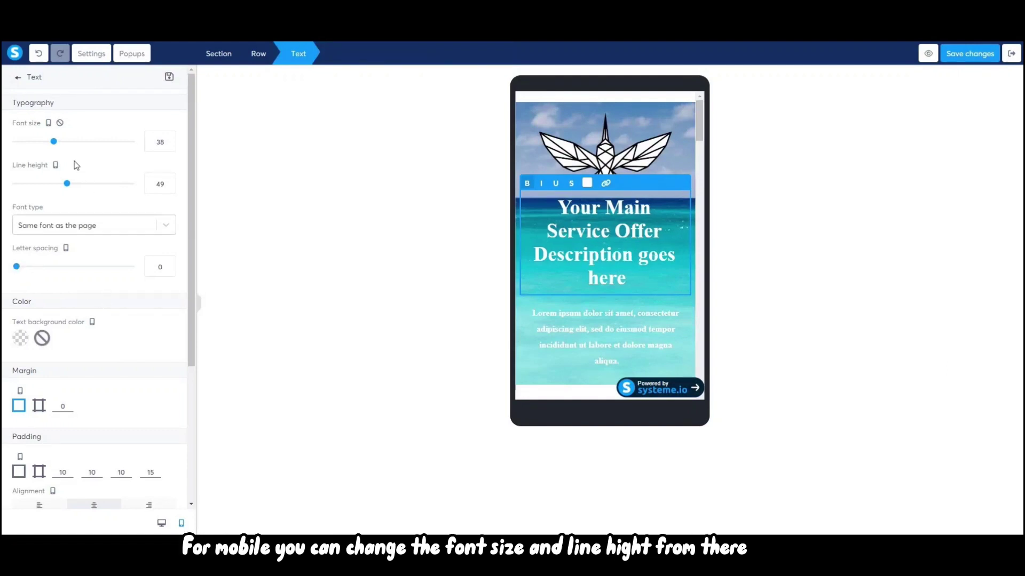
mouse_move(56, 144)
left_mouse_down()
mouse_move(73, 151)
mouse_move(53, 158)
left_mouse_up()
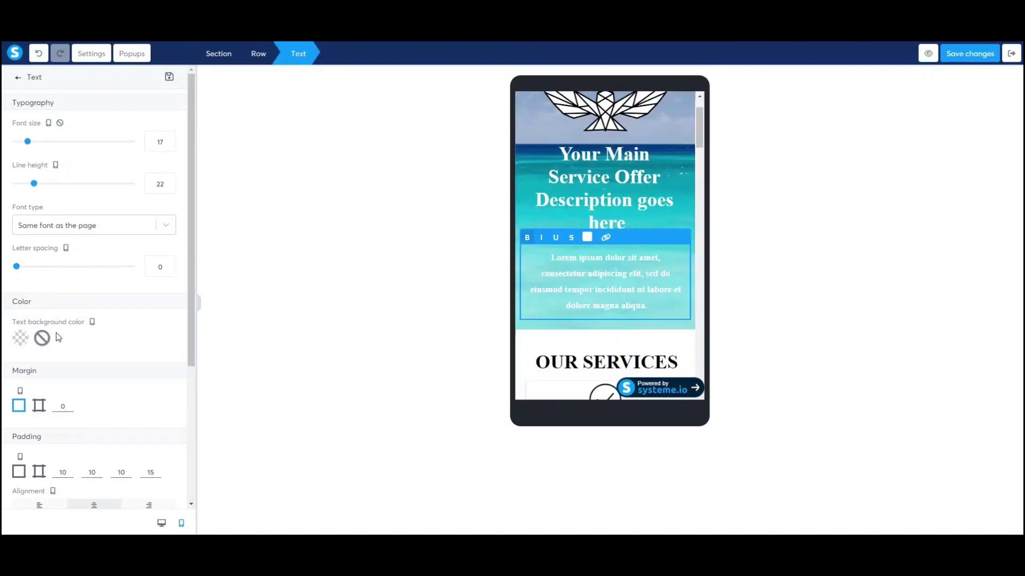
Step: Give the paragraph under the main headline a teal text background color (50E3C2) in mobile view
left_click(21, 338)
left_click(88, 439)
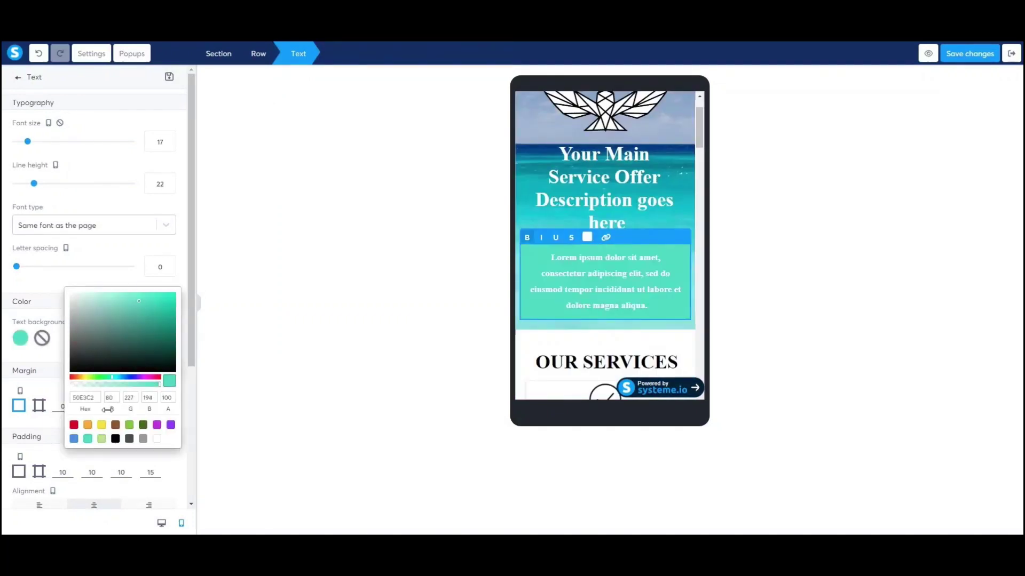
left_click(168, 249)
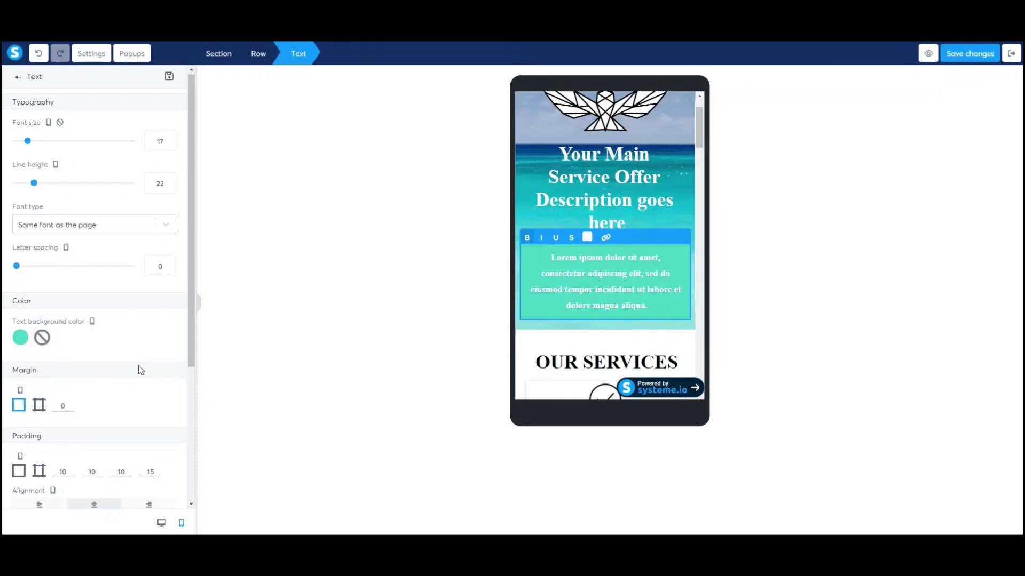
Step: Turn the paragraph's visibility on mobile off and on again
scroll(141, 370, "down", 4)
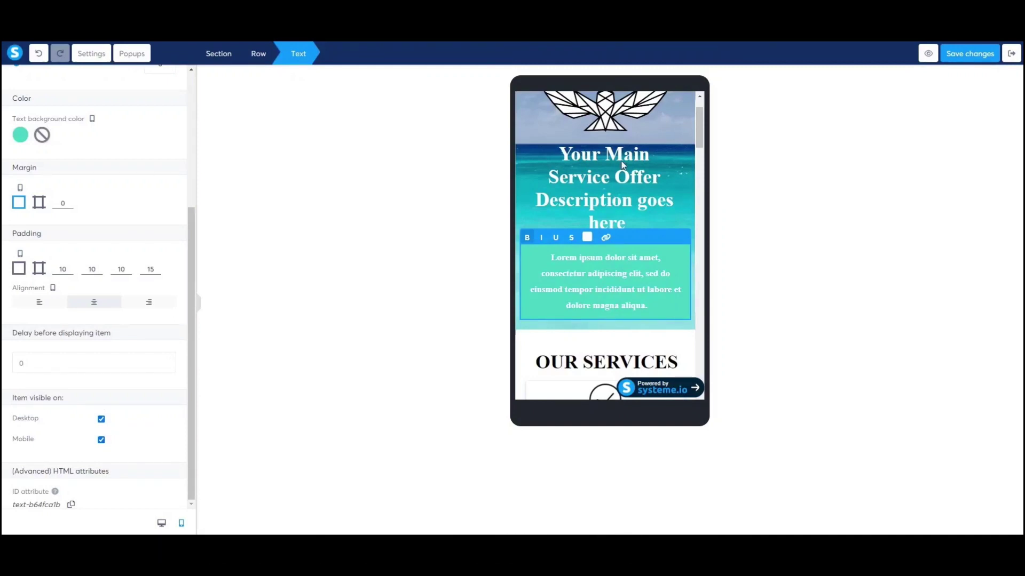
left_click(101, 440)
left_click(101, 441)
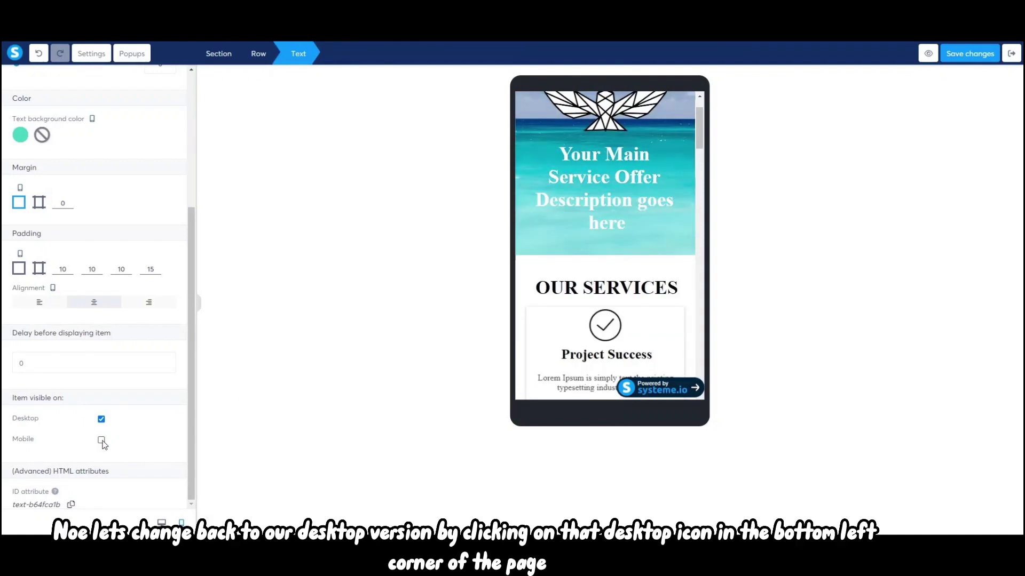
left_click(102, 440)
left_click(101, 440)
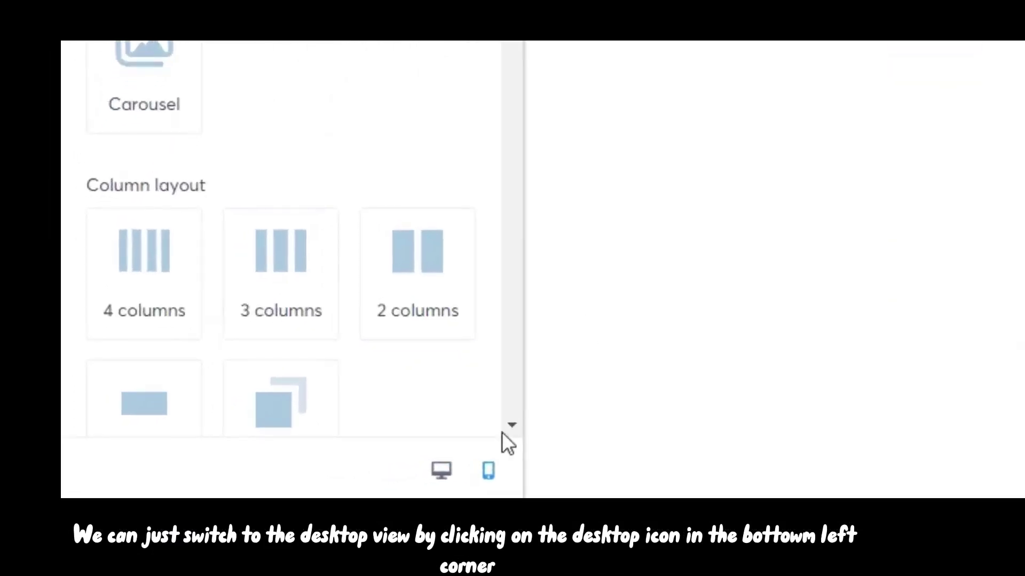
Step: Return to desktop view and look through the page's sections from the hero banner to the consultation form
left_click(161, 523)
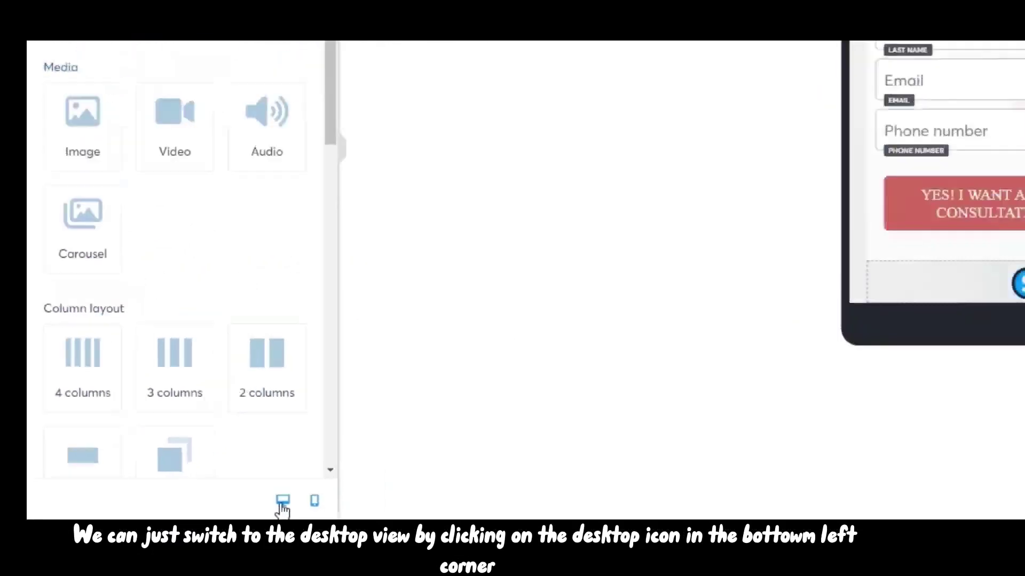
scroll(487, 332, "up", 15)
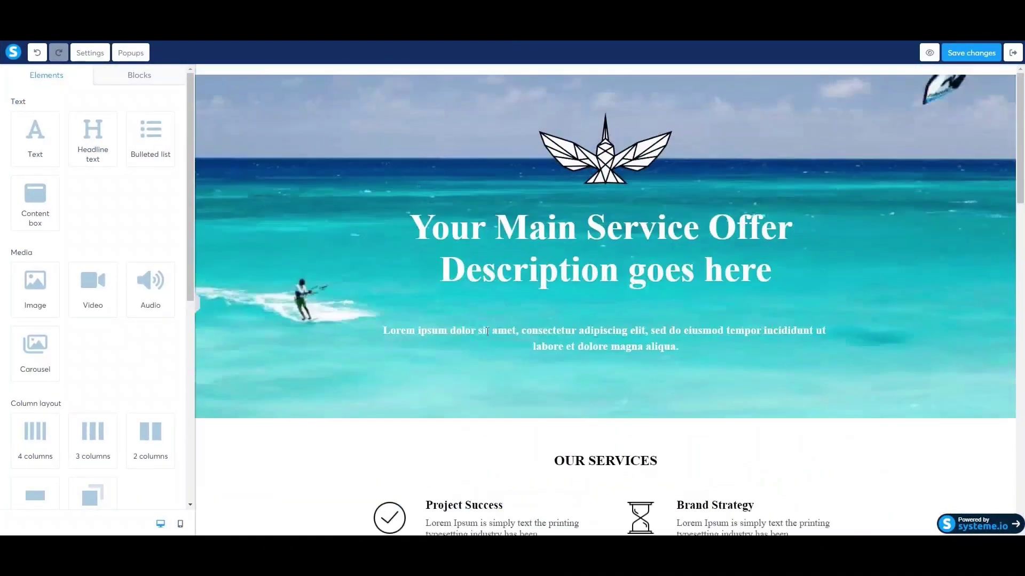
scroll(487, 332, "down", 2)
scroll(283, 267, "up", 2)
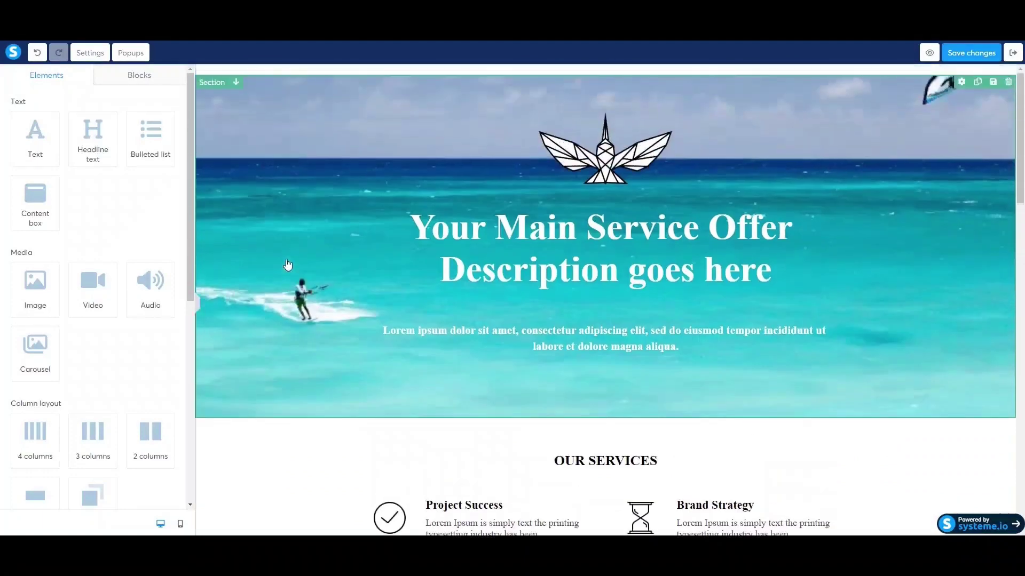
scroll(339, 347, "down", 5)
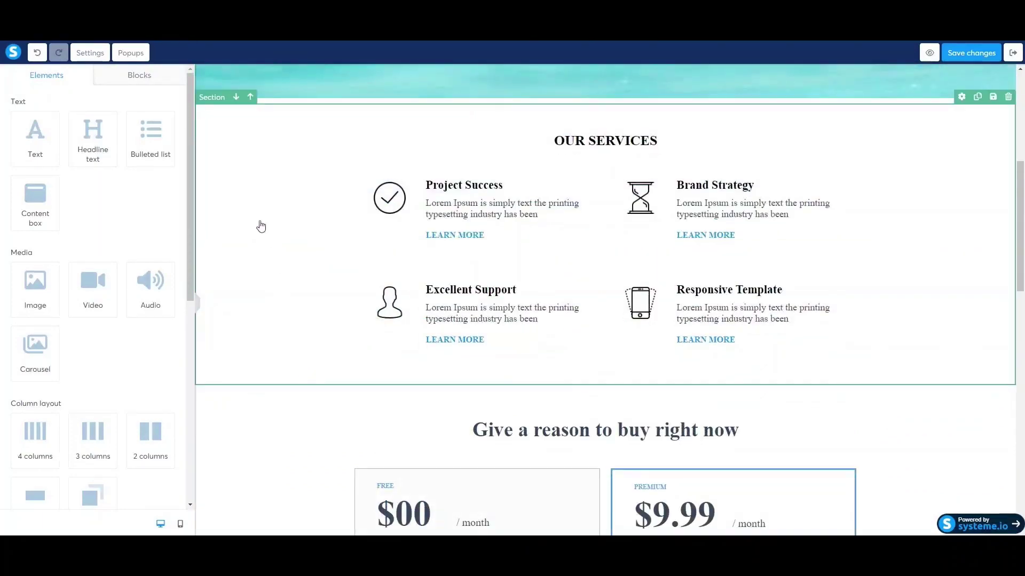
scroll(263, 238, "down", 5)
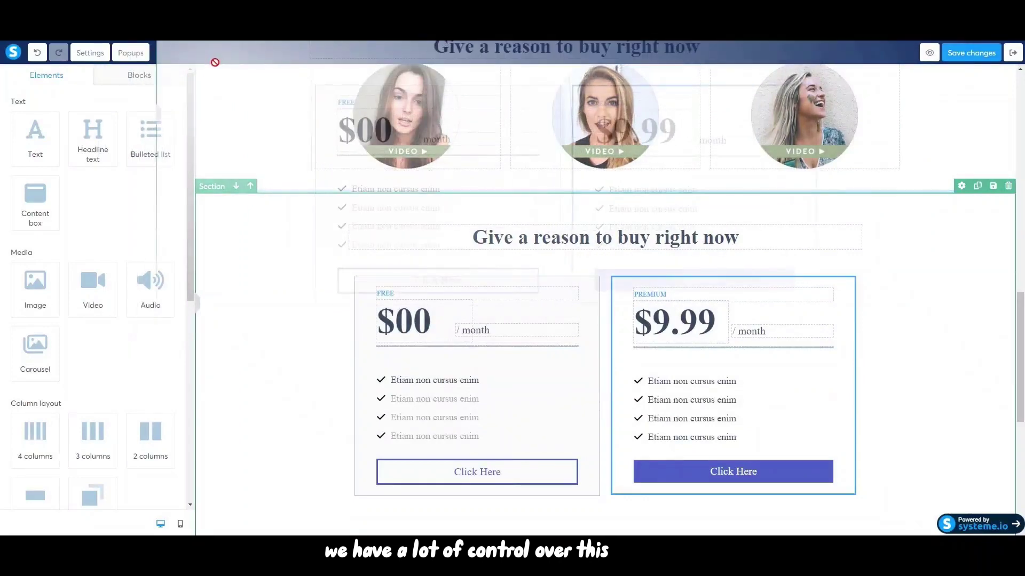
scroll(208, 69, "up", 1)
scroll(207, 74, "up", 4)
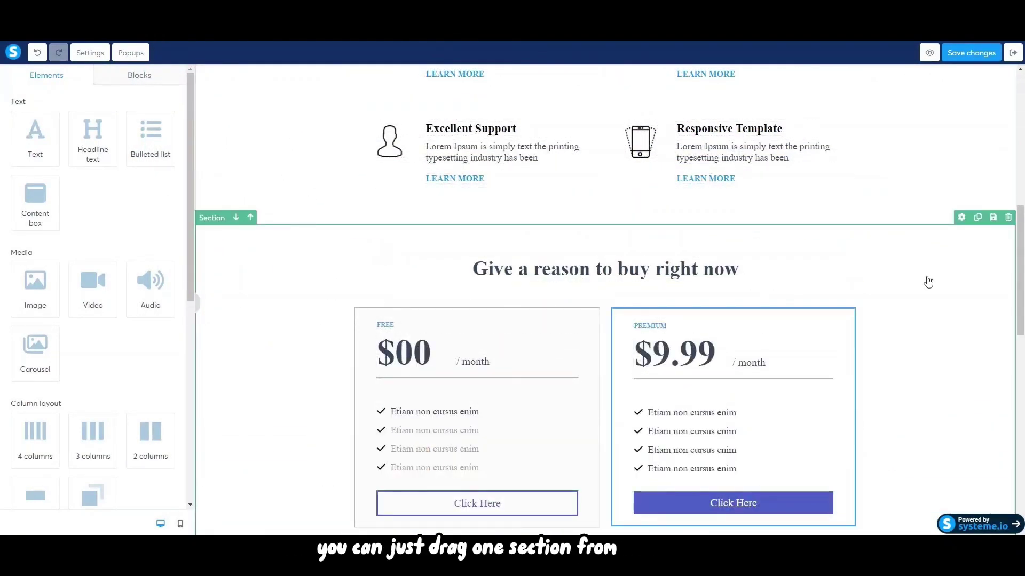
scroll(944, 327, "down", 8)
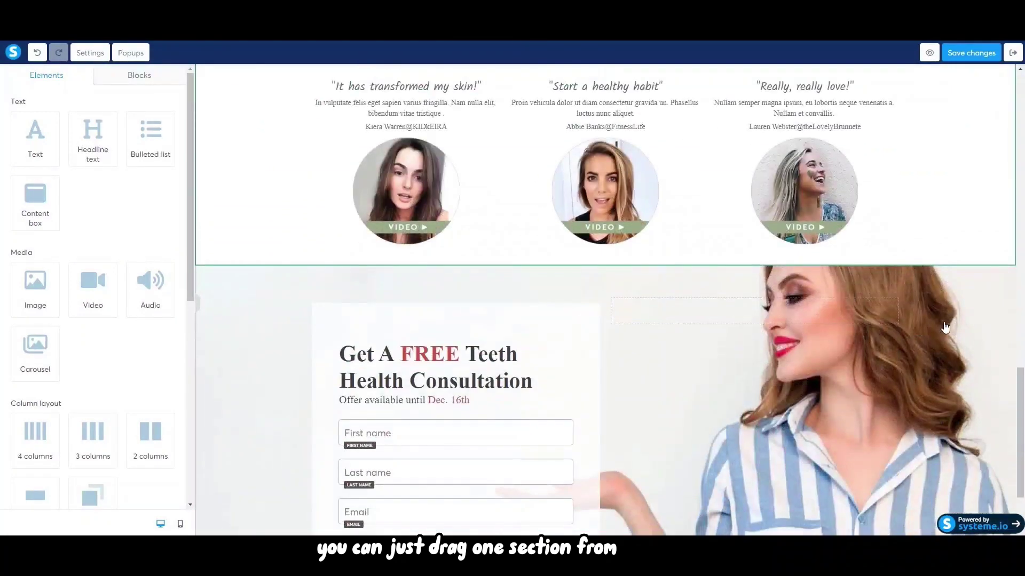
scroll(944, 327, "up", 4)
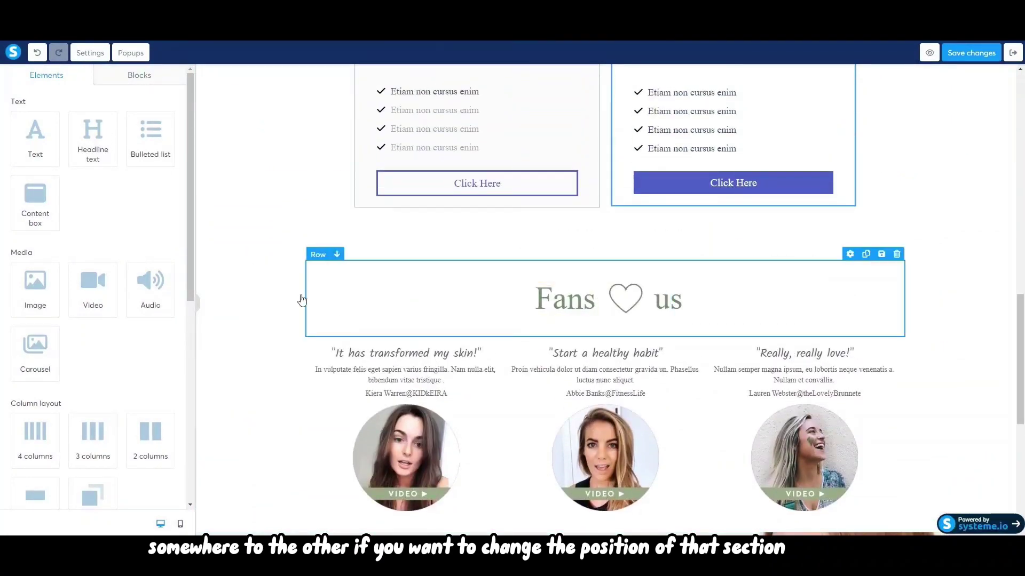
Step: Duplicate the "Fans us" testimonials section, and delete the copy
left_click(229, 286)
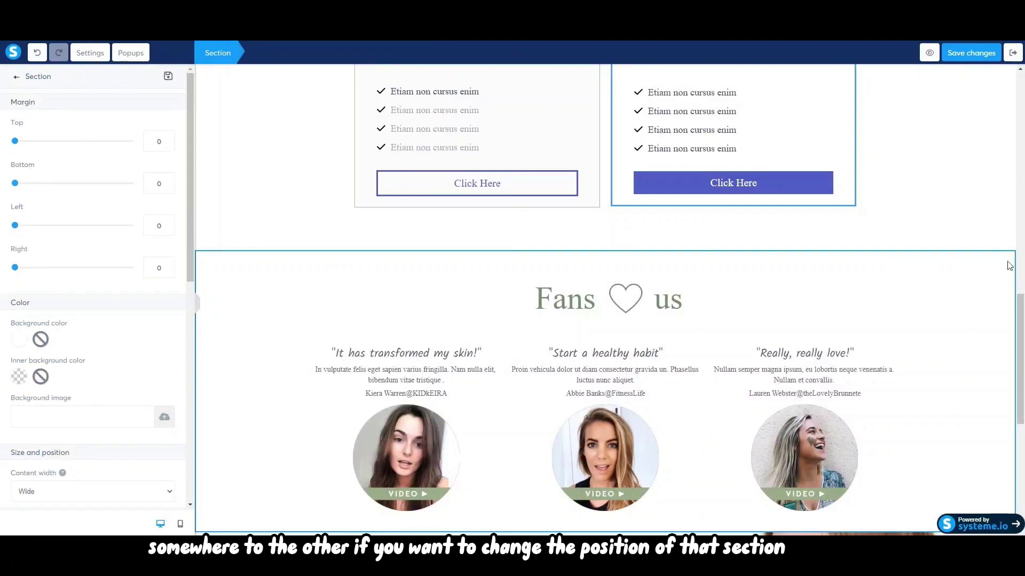
left_click(928, 282)
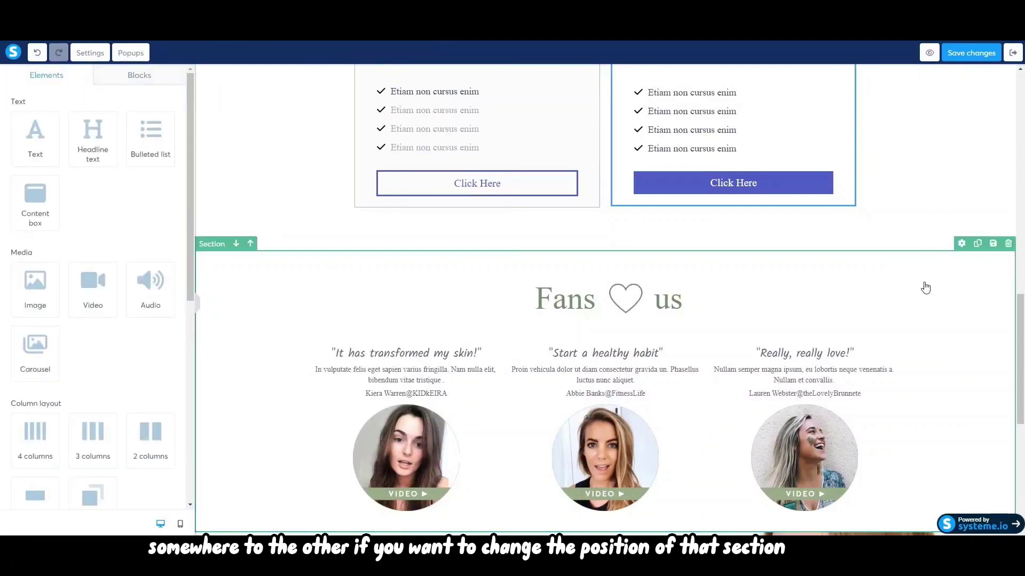
left_click(978, 243)
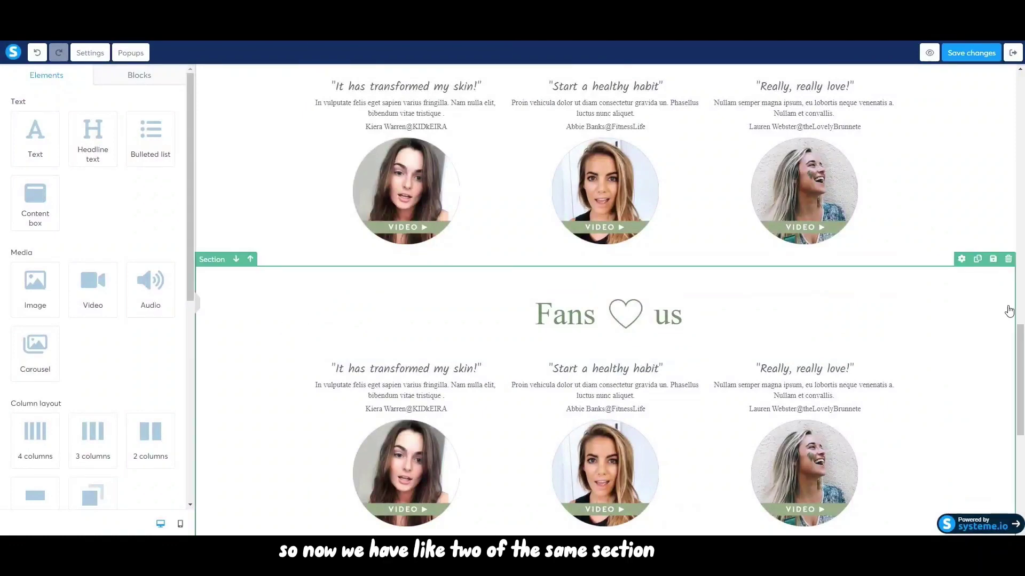
left_click(1008, 259)
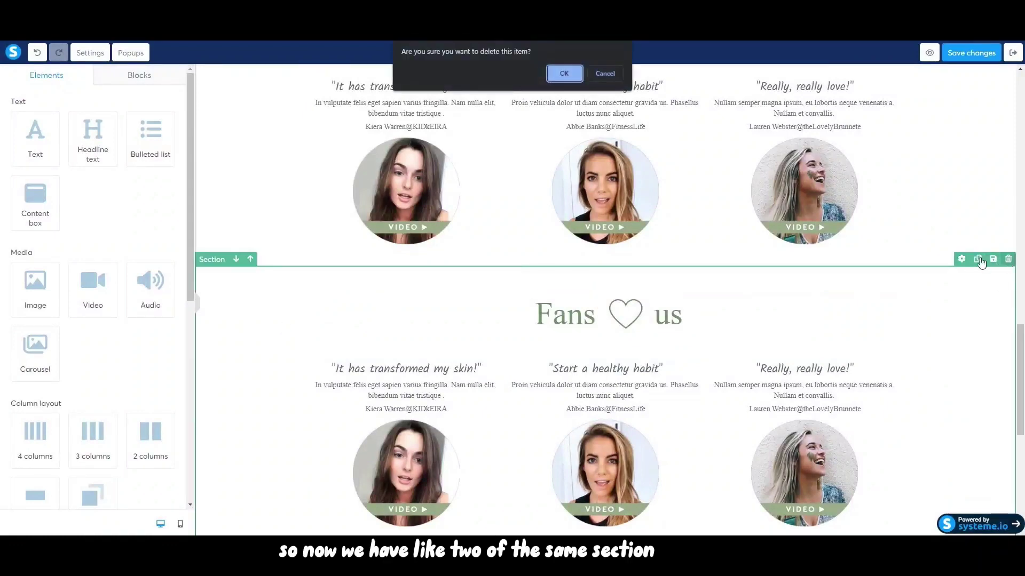
left_click(565, 75)
Step: Open the settings of the "YES! I WANT A FREE CONSULTATION" button and view its redirect options after contact registration
scroll(710, 303, "down", 2)
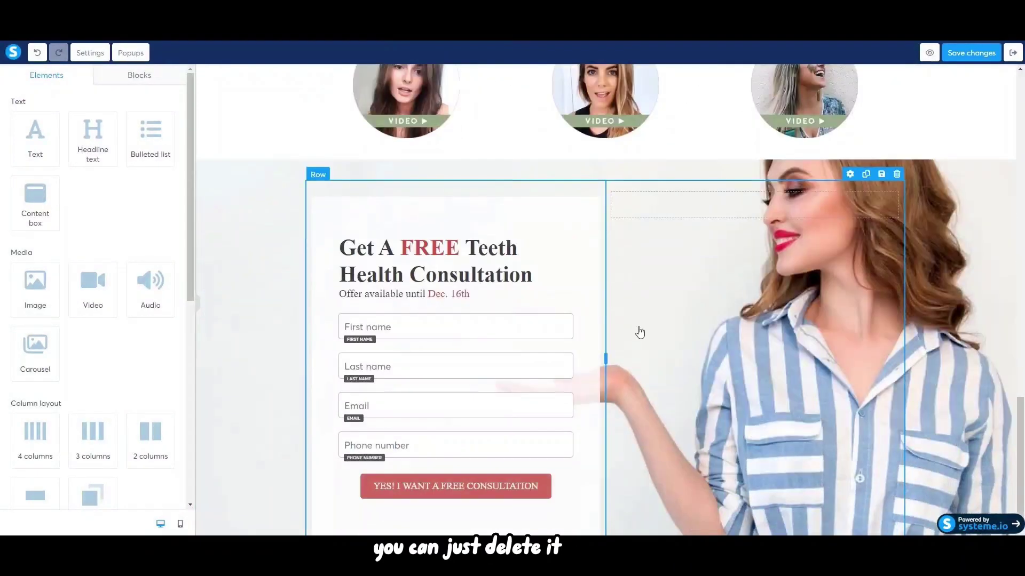
left_click(451, 483)
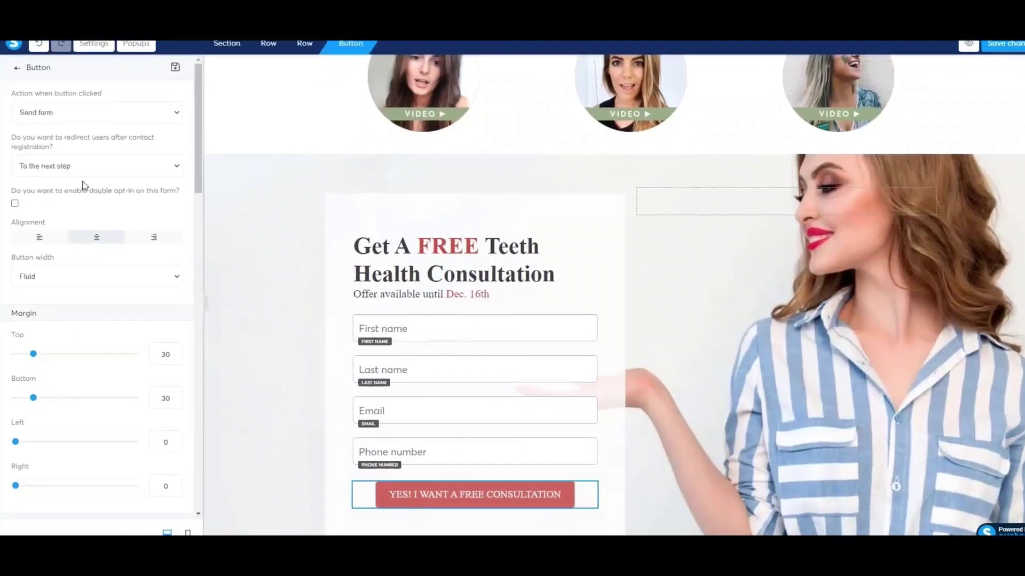
left_click(86, 171)
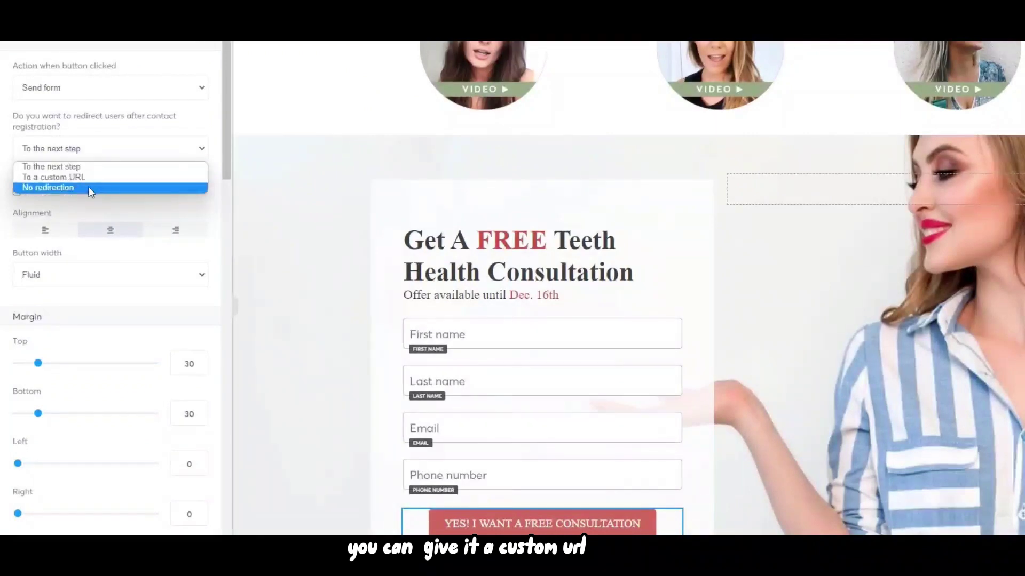
Step: Try Open URL and Next step URL as the consultation button's click action
left_click(64, 88)
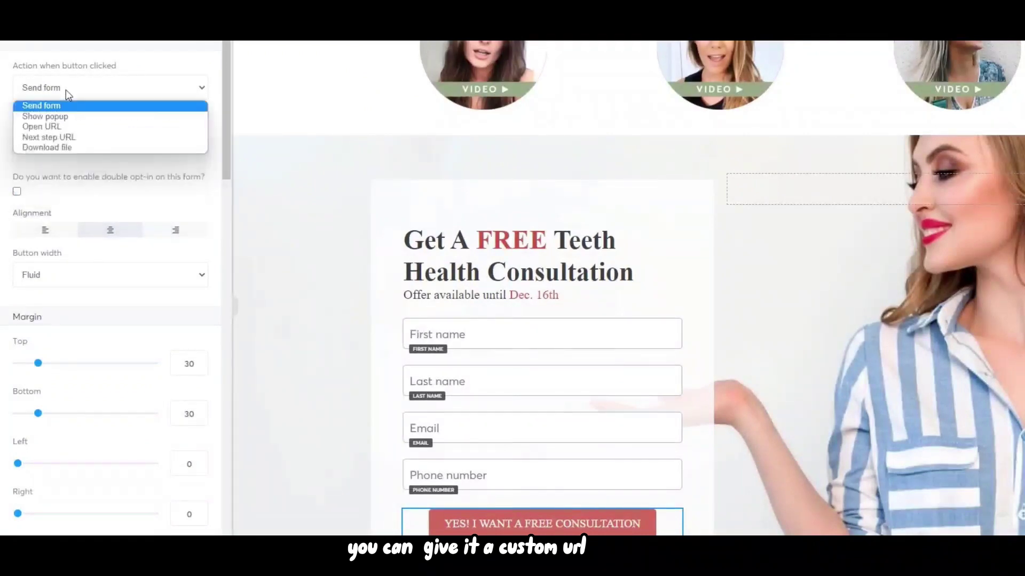
left_click(90, 127)
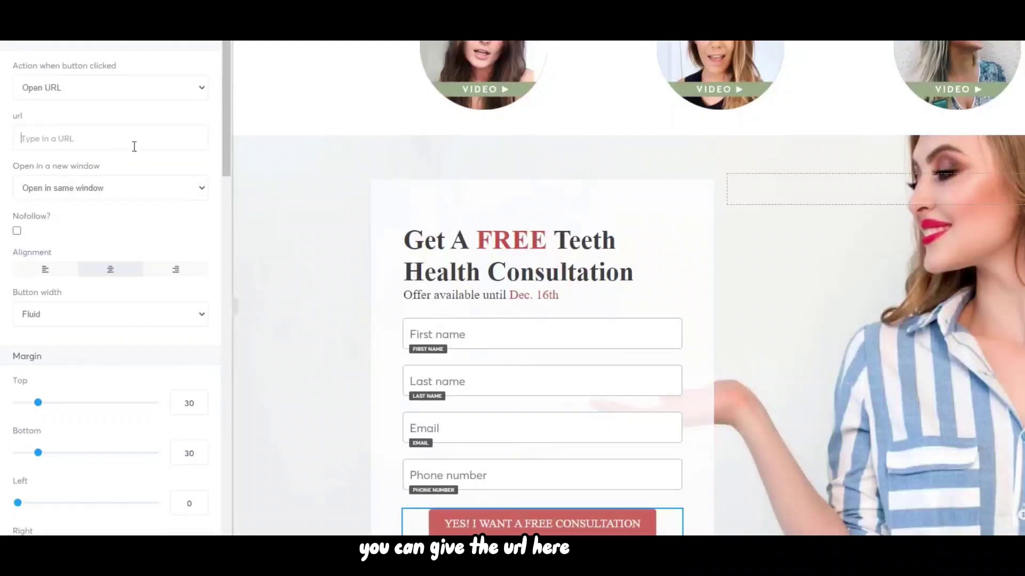
left_click(105, 98)
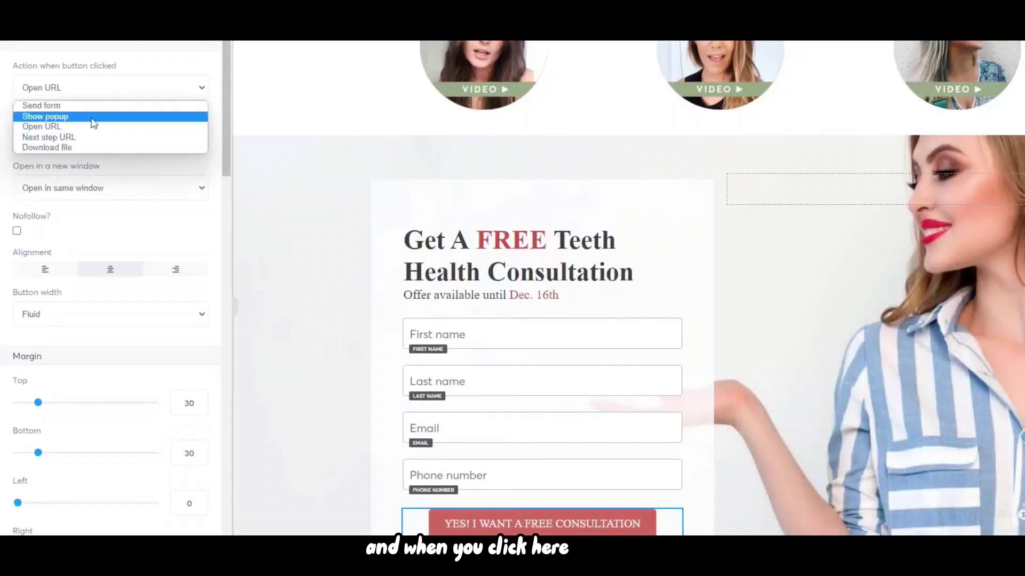
left_click(113, 138)
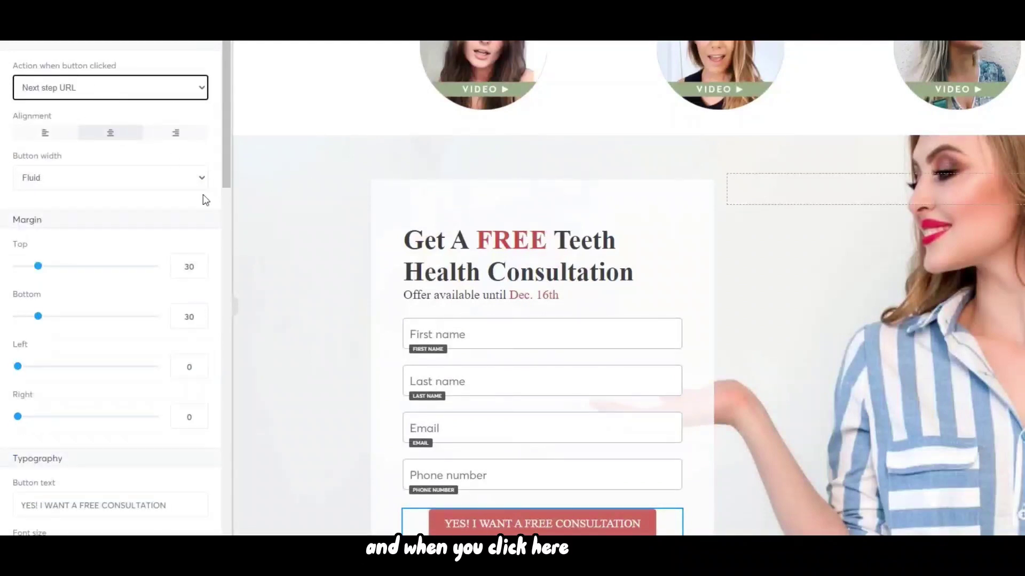
Step: Set the consultation button's click action to Download file, and look at the file upload dialog without adding a file
left_click(120, 84)
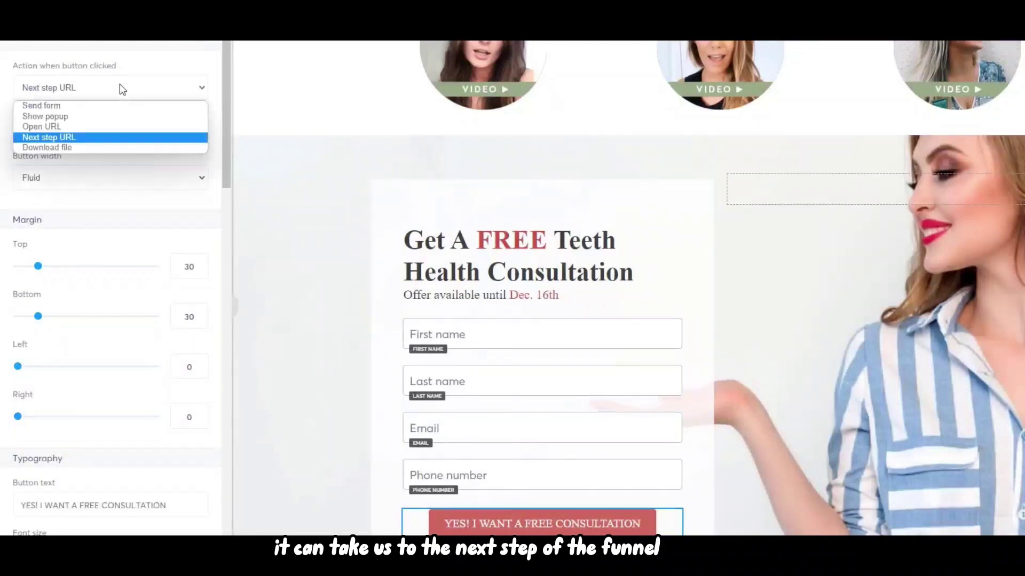
left_click(75, 146)
left_click(195, 128)
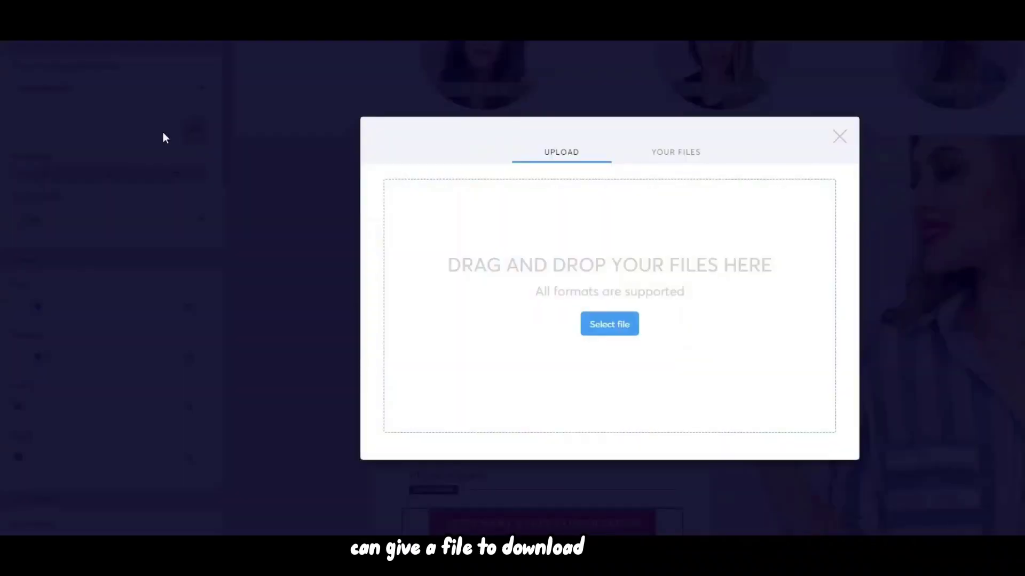
left_click(671, 156)
left_click(576, 123)
left_click(838, 137)
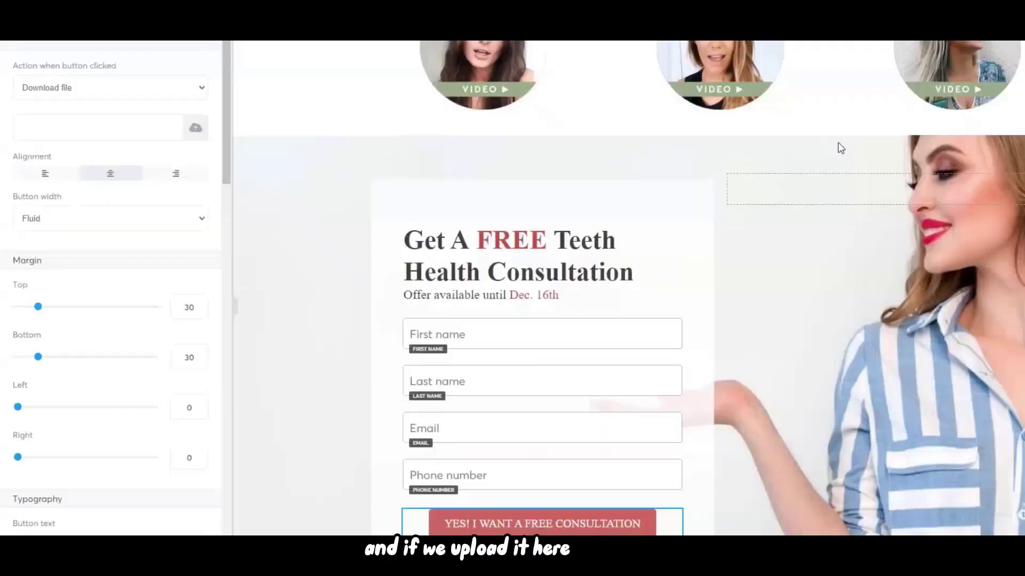
Step: Try Fill width for the consultation button, and set its width back to Fluid
left_click(129, 221)
left_click(87, 247)
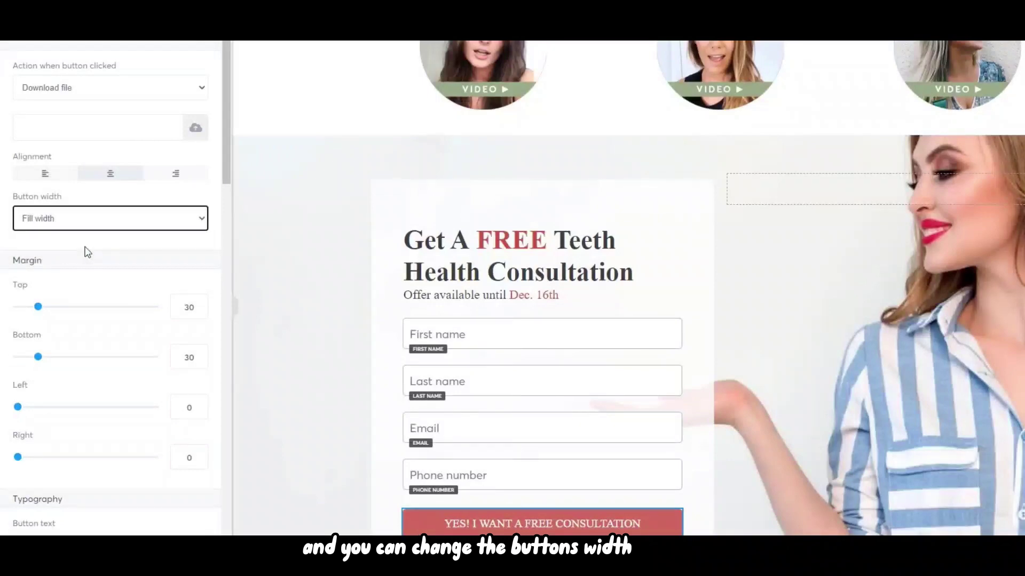
left_click(59, 220)
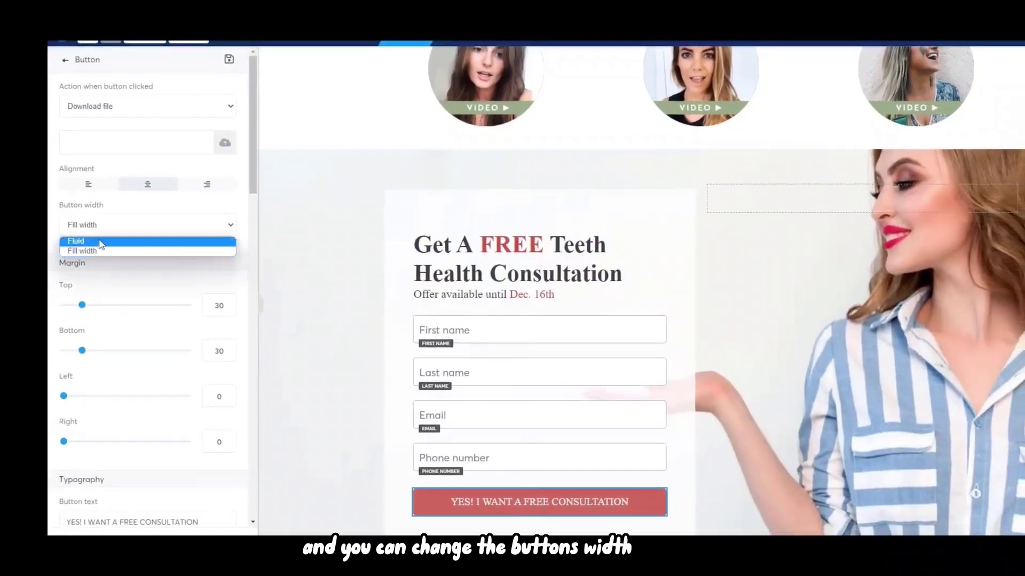
left_click(100, 242)
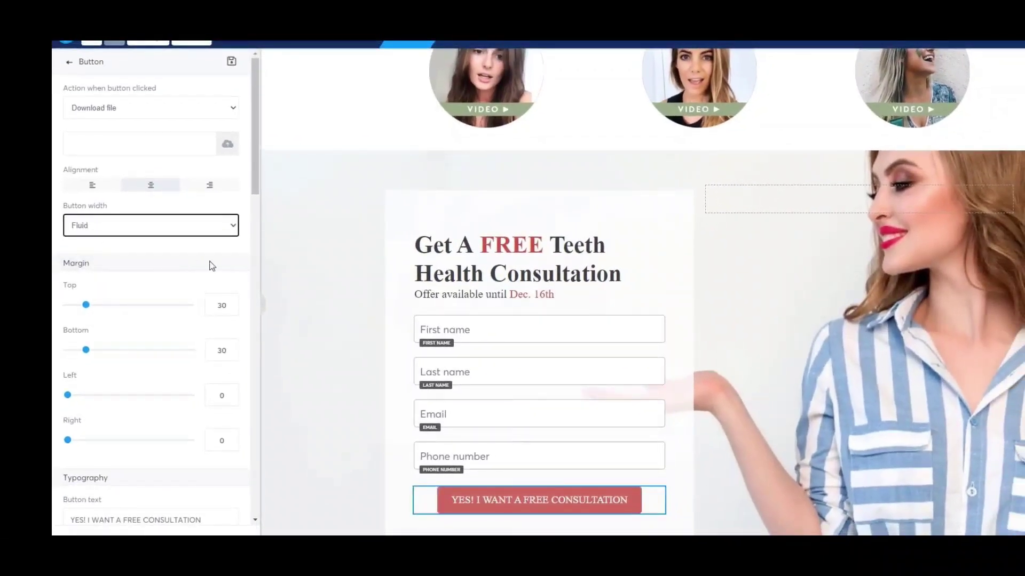
Step: Set the consultation button's top margin to 39 and its font size to 20
mouse_move(86, 305)
left_mouse_down()
mouse_move(74, 305)
mouse_move(101, 304)
mouse_move(92, 304)
left_mouse_up()
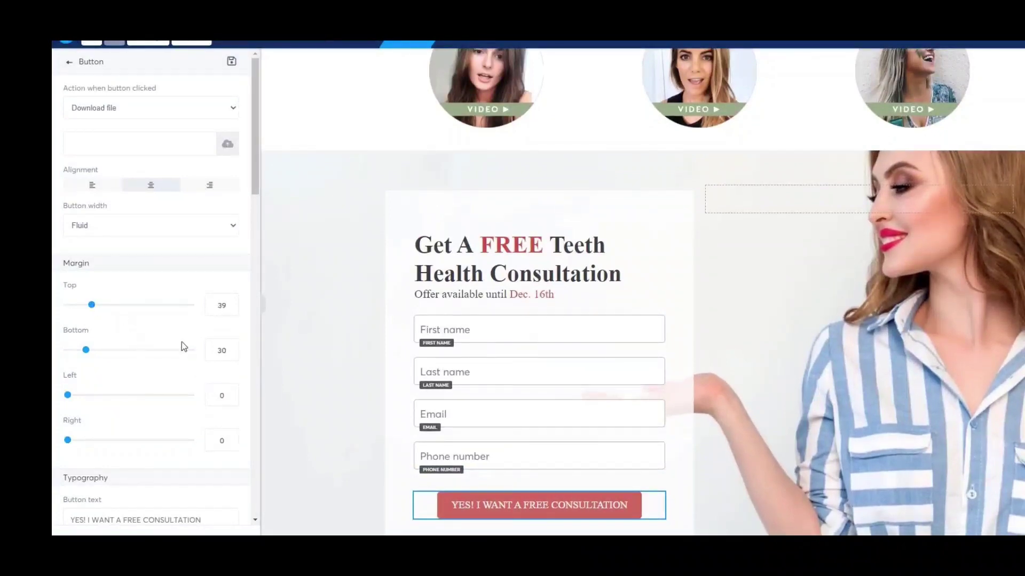
scroll(179, 335, "down", 6)
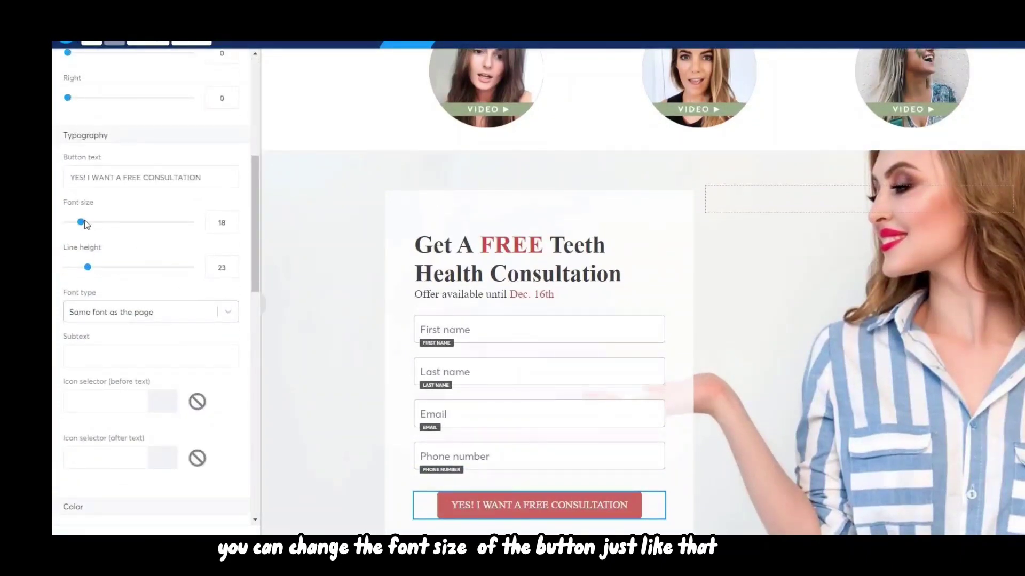
left_click_drag(82, 223, 34, 242)
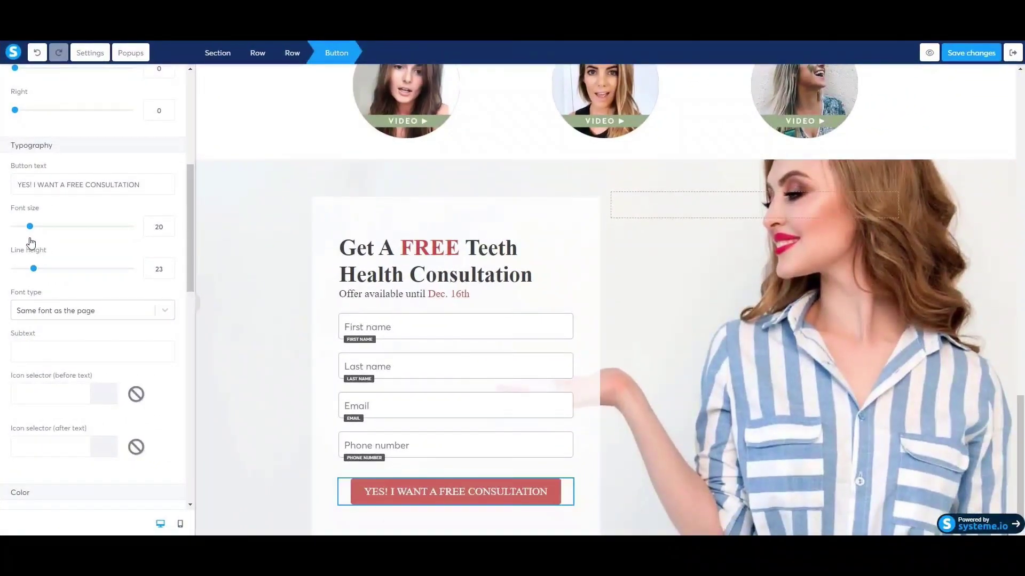
Step: Try dark grey 4A4A4A as the consultation button's text color, and set it back to white FFFFFF
scroll(156, 311, "down", 4)
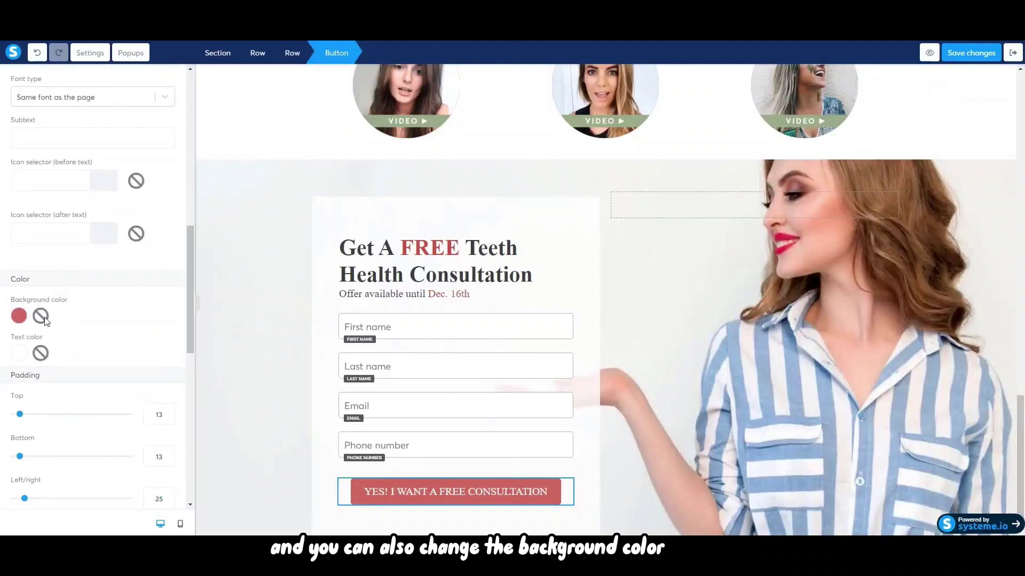
left_click(22, 355)
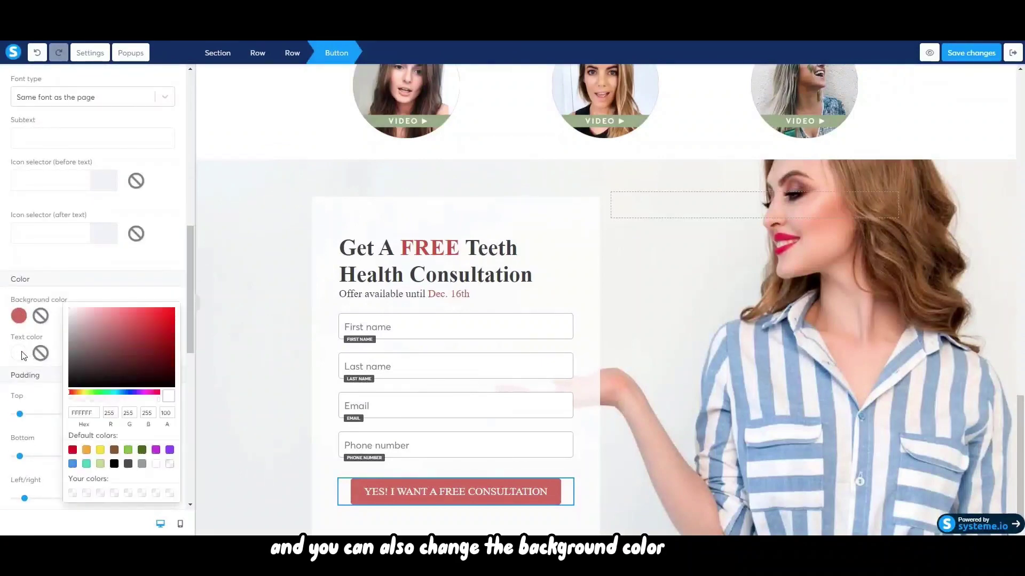
left_click(128, 464)
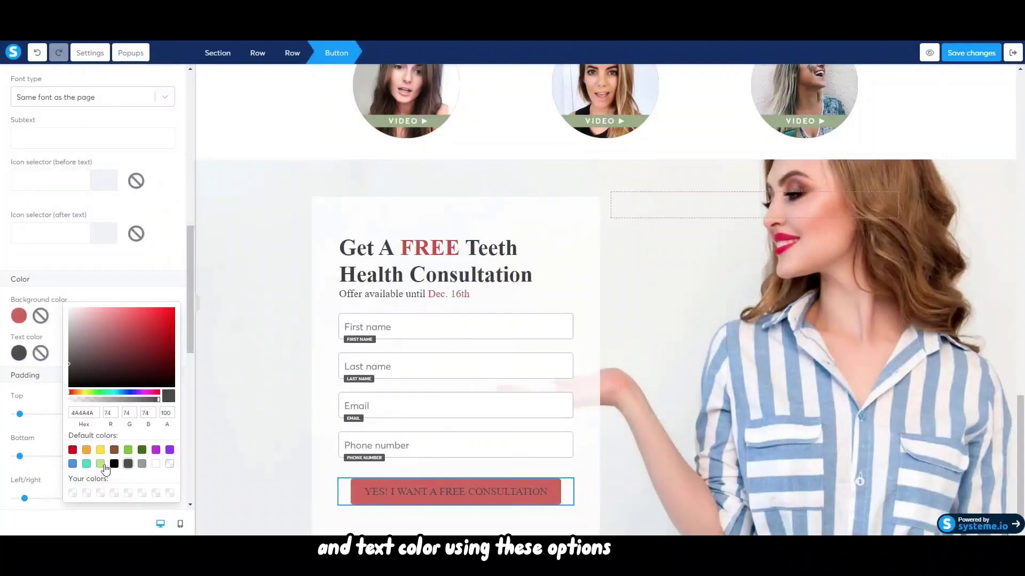
left_click(156, 464)
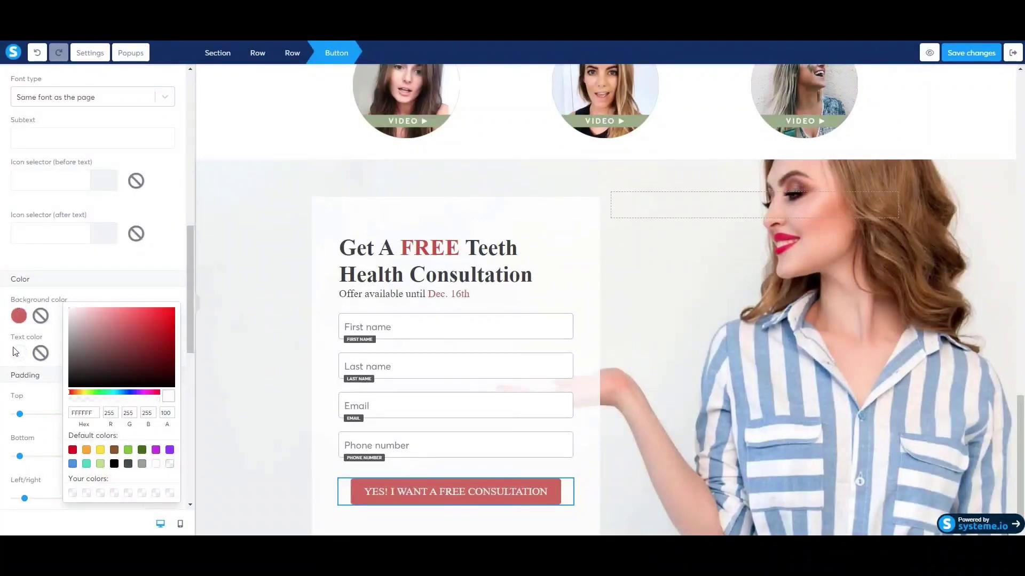
left_click(29, 335)
Step: Review the consultation button's remaining settings, including padding, rounded corners, shadow, border, display delay and device visibility
scroll(99, 350, "down", 8)
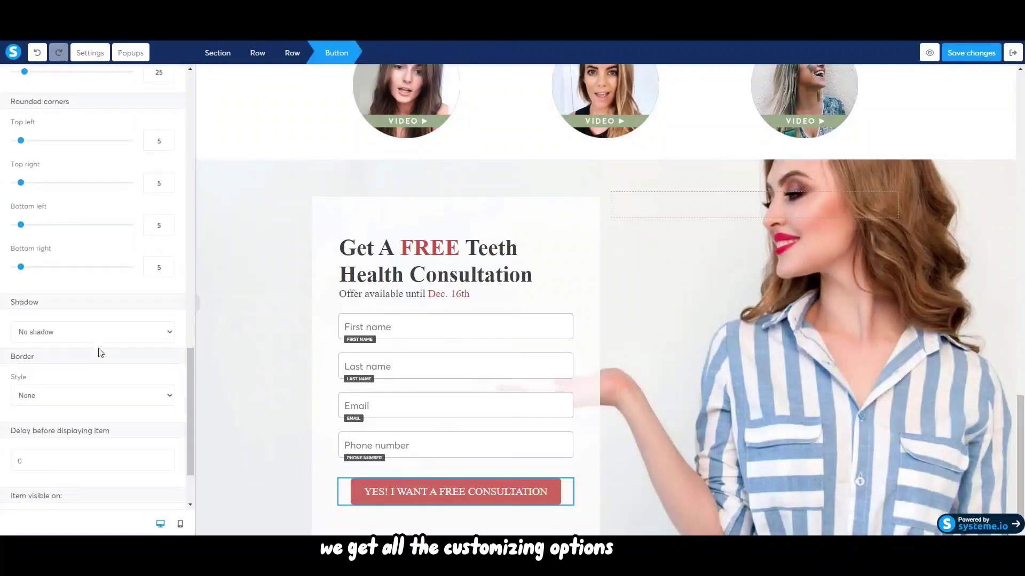
scroll(99, 351, "down", 3)
scroll(99, 351, "up", 3)
scroll(100, 351, "down", 3)
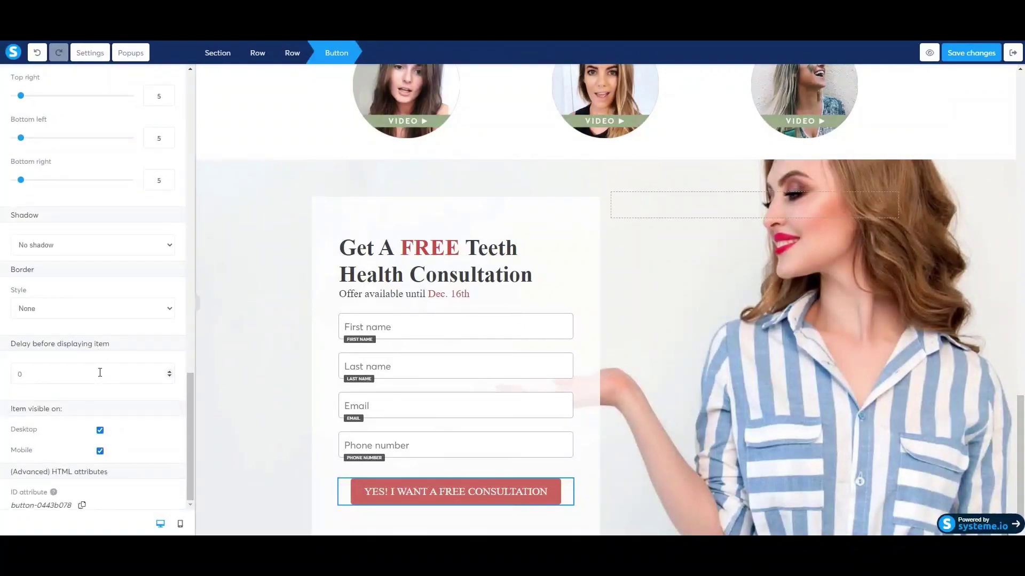
scroll(94, 491, "up", 10)
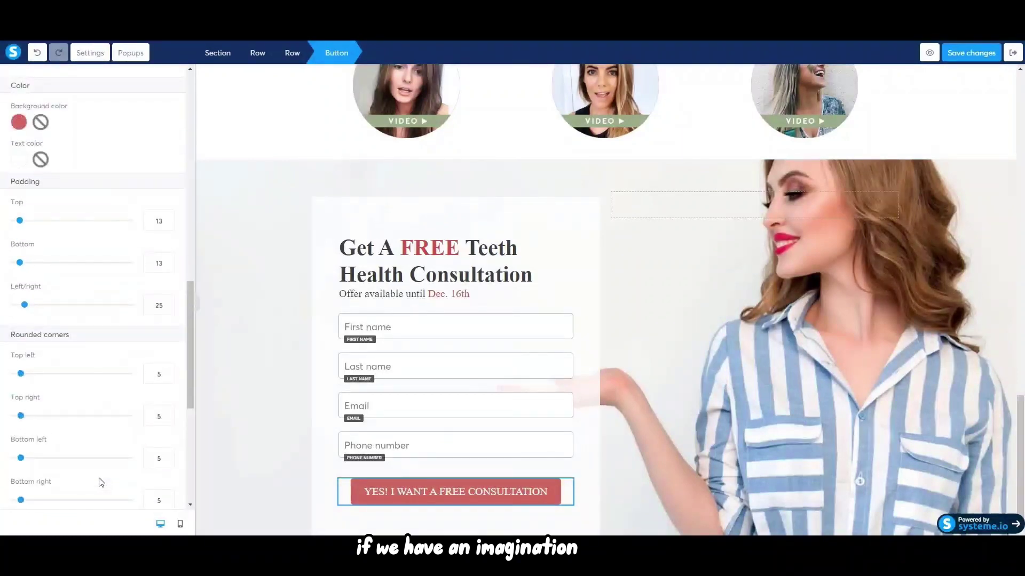
scroll(80, 465, "up", 2)
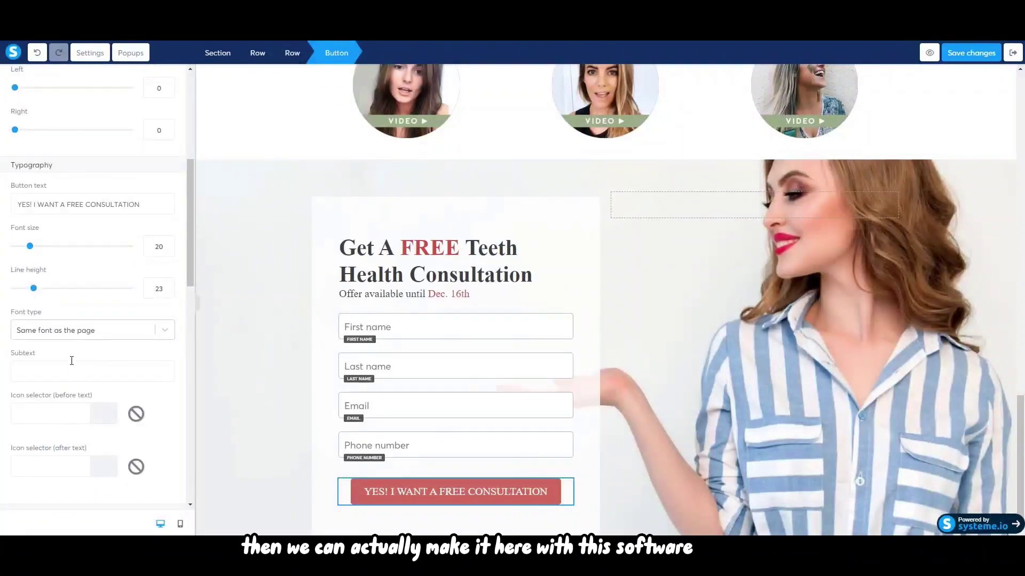
Step: Look through the font type choices and spacing settings of the free consultation button
left_click(56, 333)
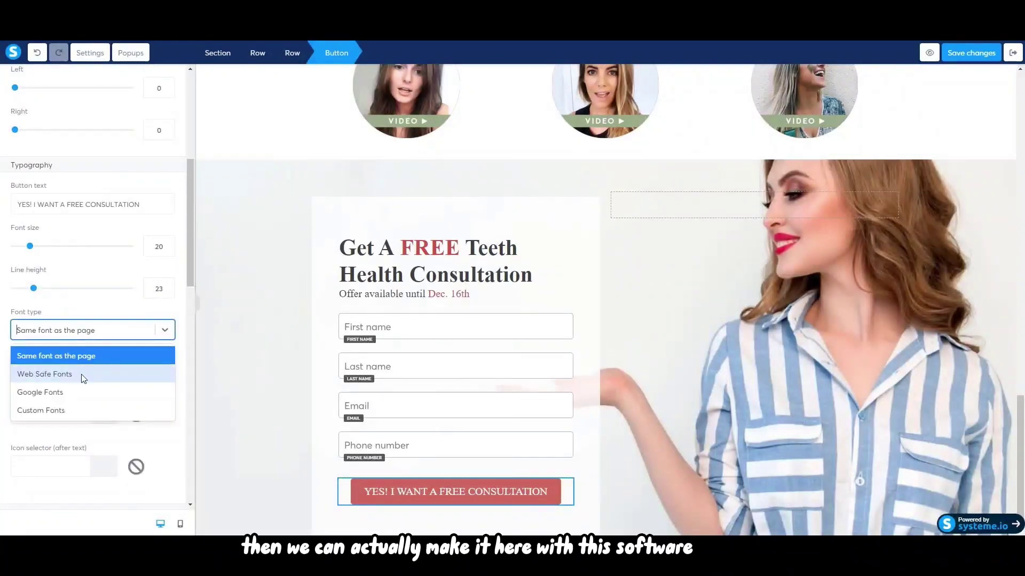
left_click(111, 275)
scroll(112, 277, "up", 5)
scroll(112, 276, "up", 2)
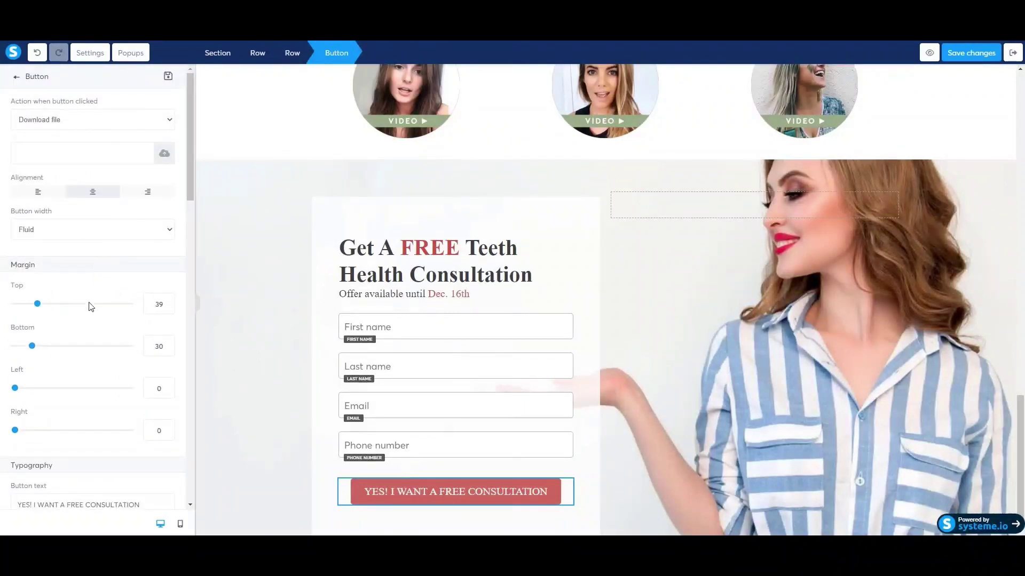
scroll(86, 323, "down", 5)
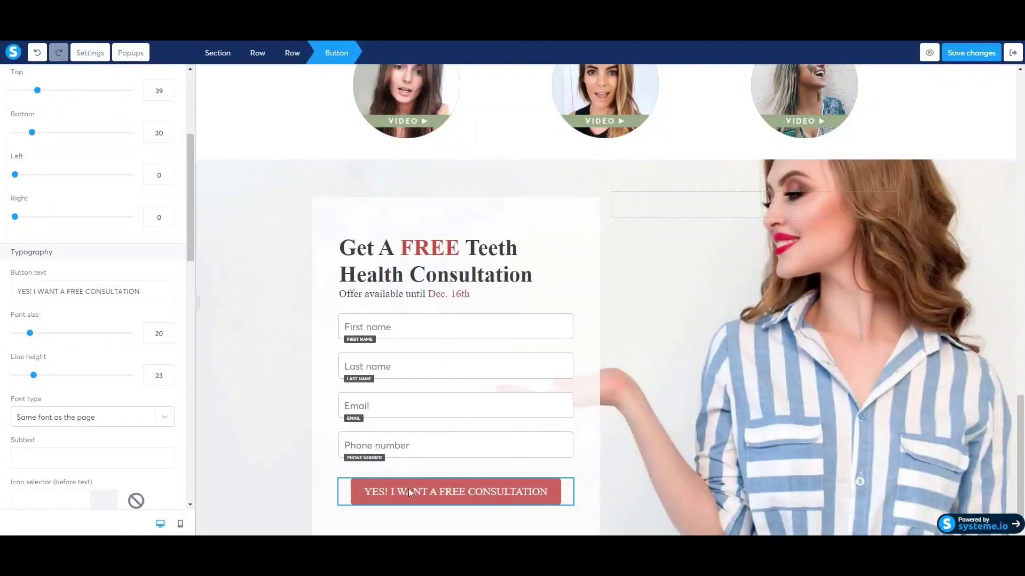
Step: Add the angle-double-right icon before the text of the free consultation button
left_click(383, 501)
left_click(520, 472)
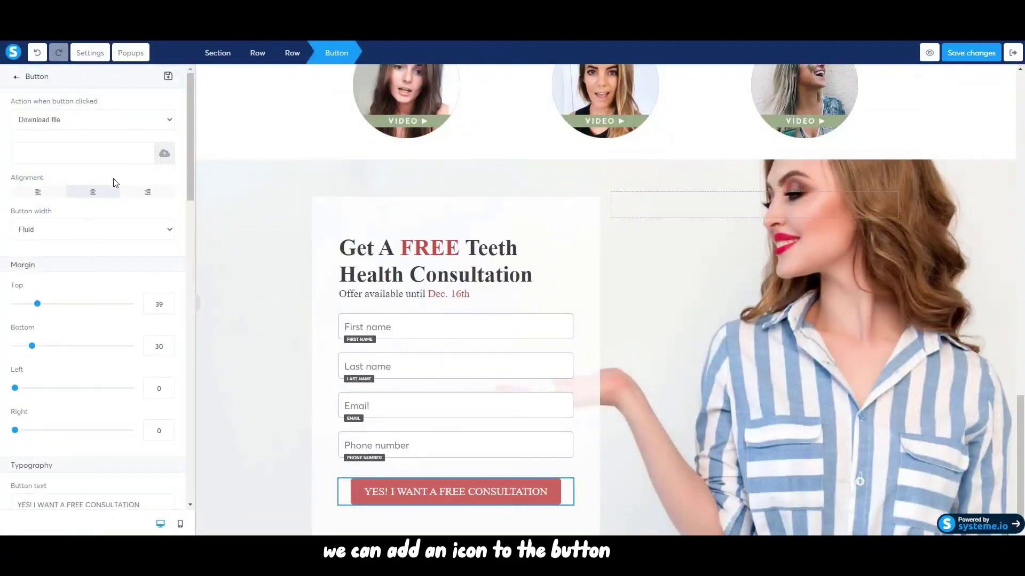
scroll(112, 177, "down", 6)
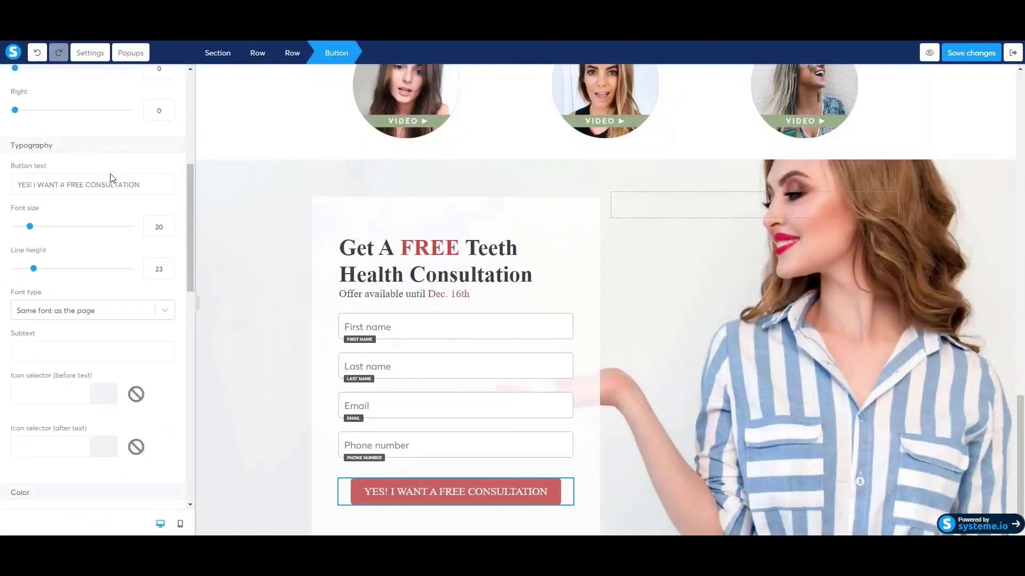
scroll(89, 327, "down", 2)
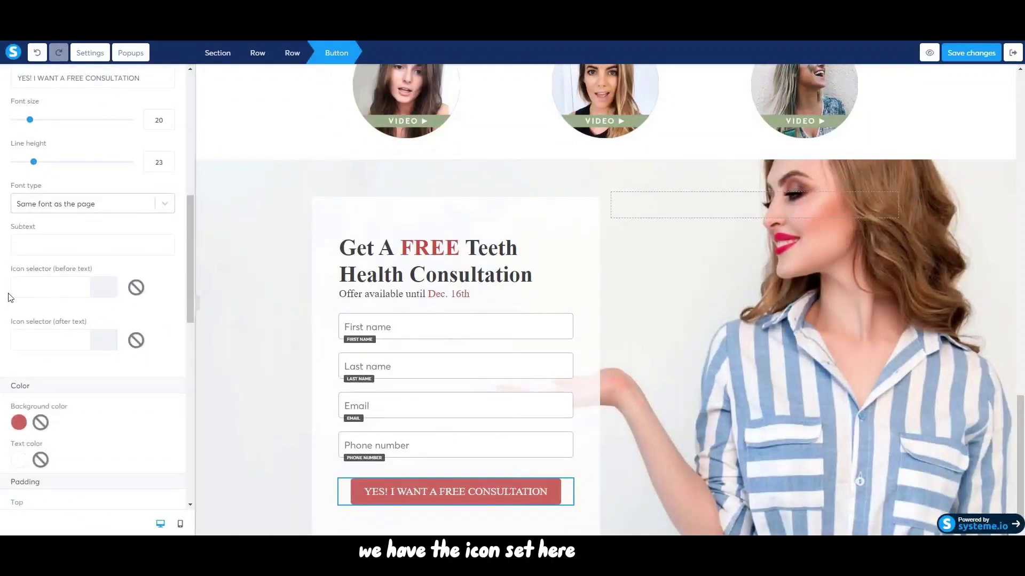
left_click(38, 299)
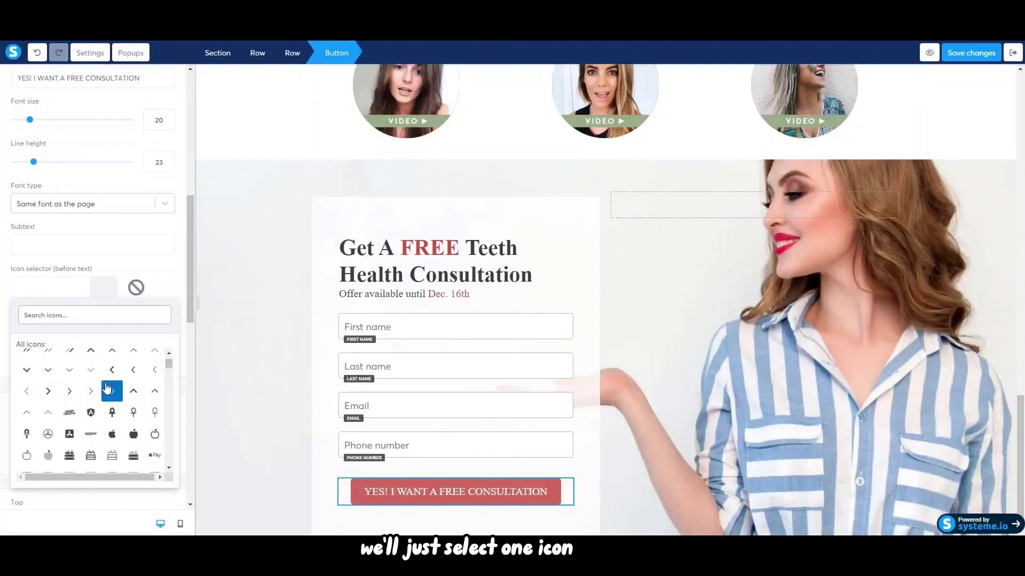
left_click(155, 455)
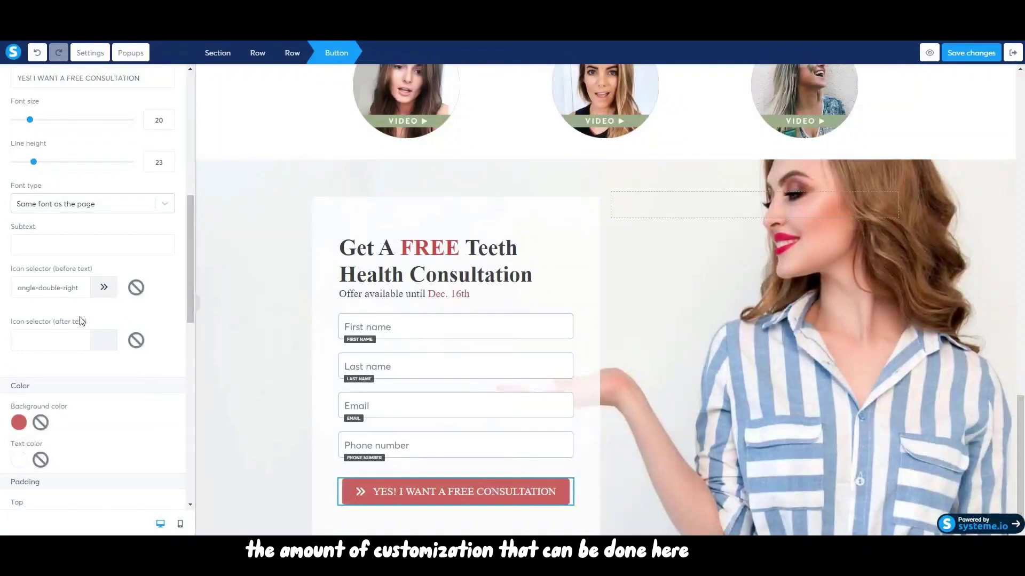
left_click(105, 291)
left_click(105, 292)
Step: Set the consultation button's font size to 18 and its line height to 22
scroll(118, 374, "down", 4)
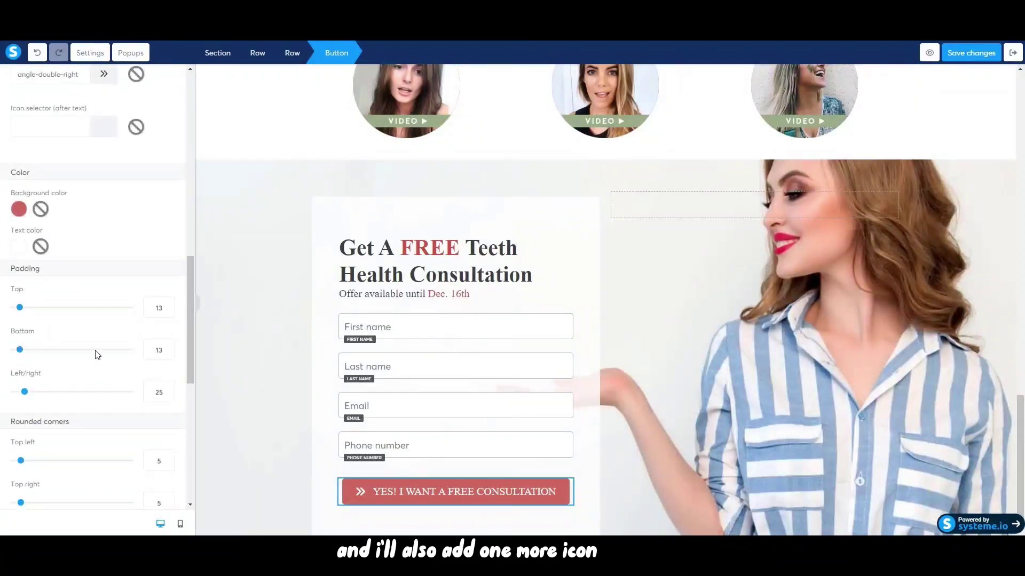
scroll(64, 325, "up", 7)
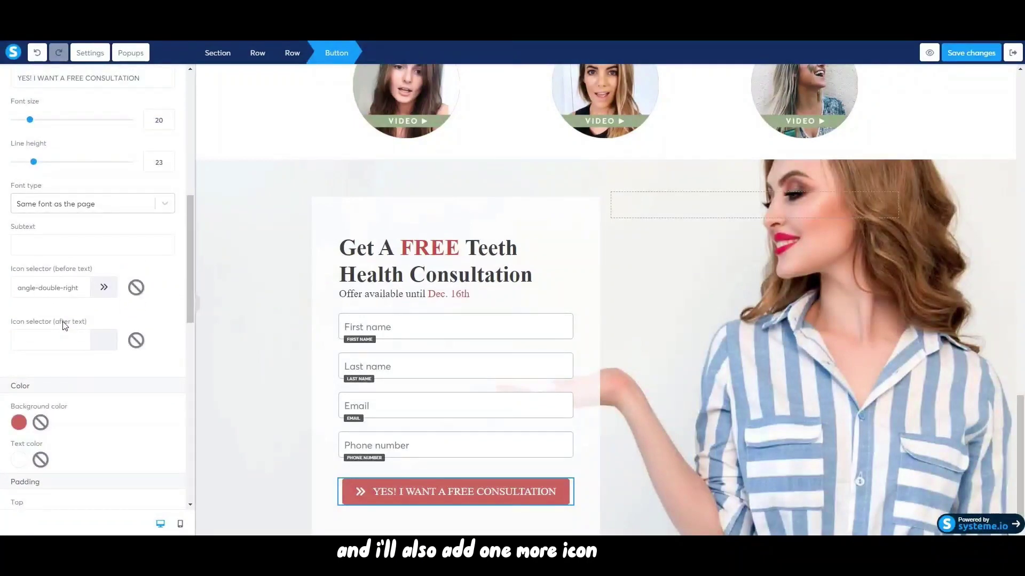
left_click_drag(30, 279, 29, 285)
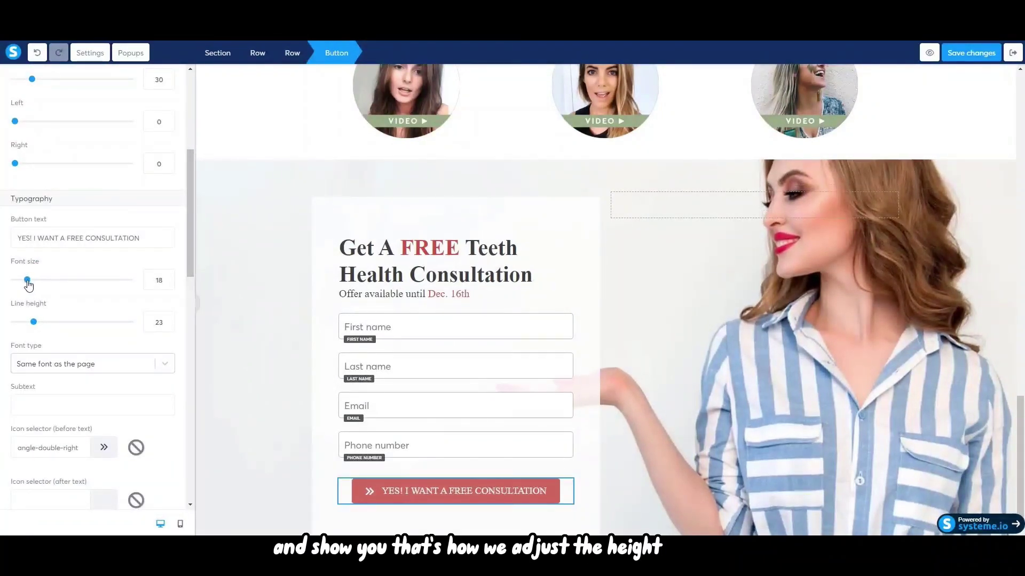
left_click_drag(34, 328, 33, 329)
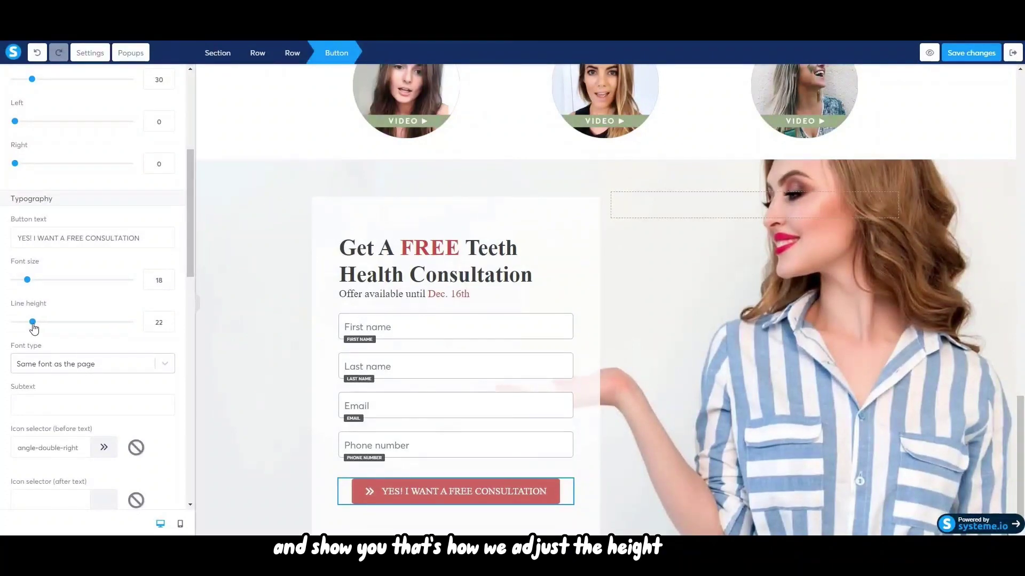
Step: Add the angle-double-left icon after the text of the consultation button
scroll(77, 392, "down", 3)
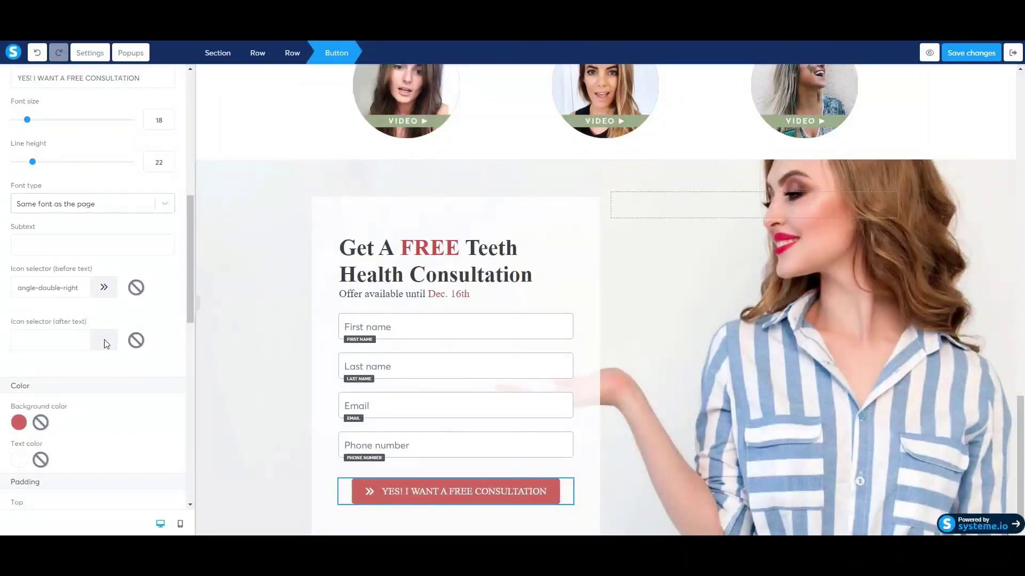
left_click(57, 349)
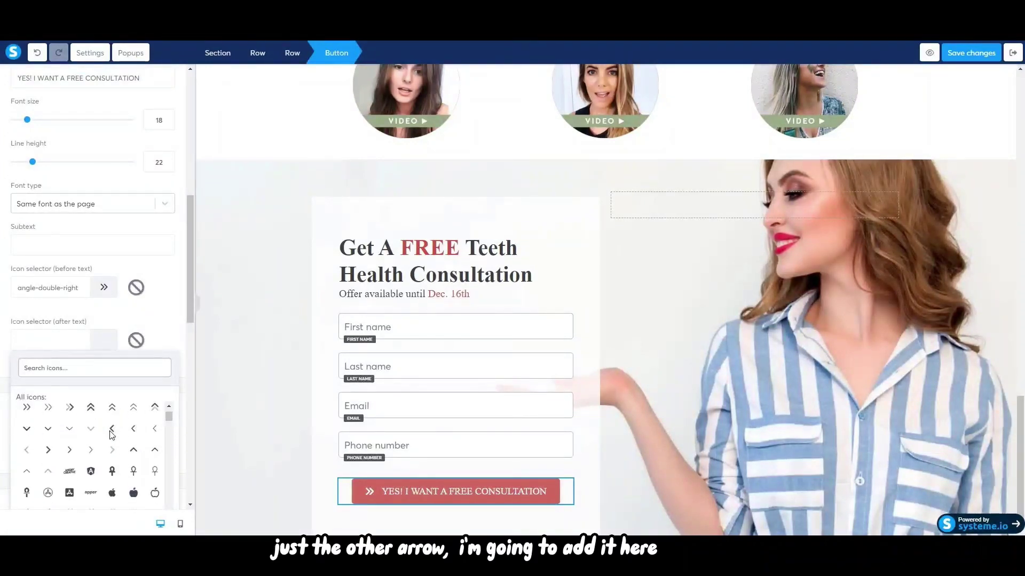
scroll(85, 453, "up", 2)
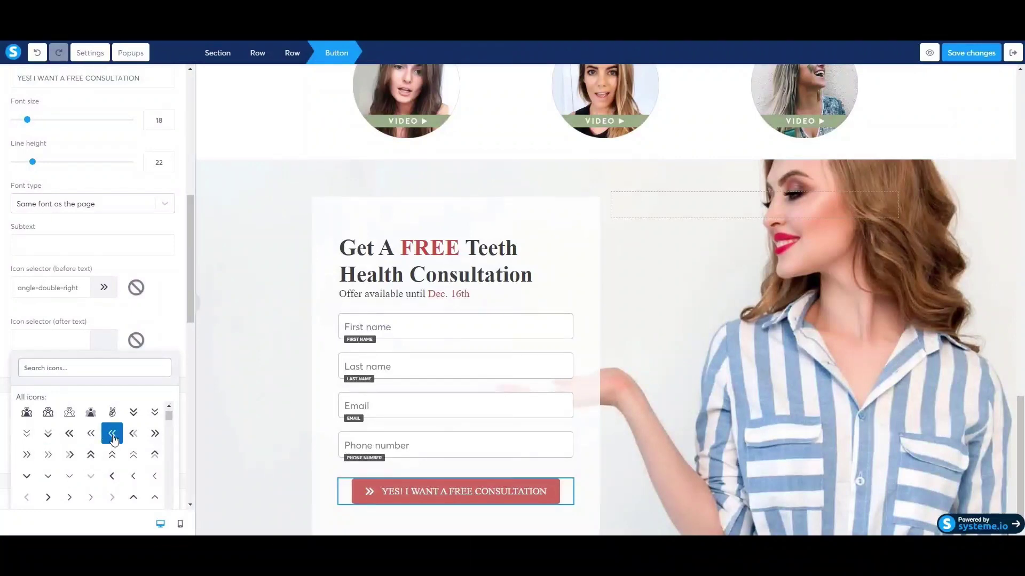
left_click(89, 435)
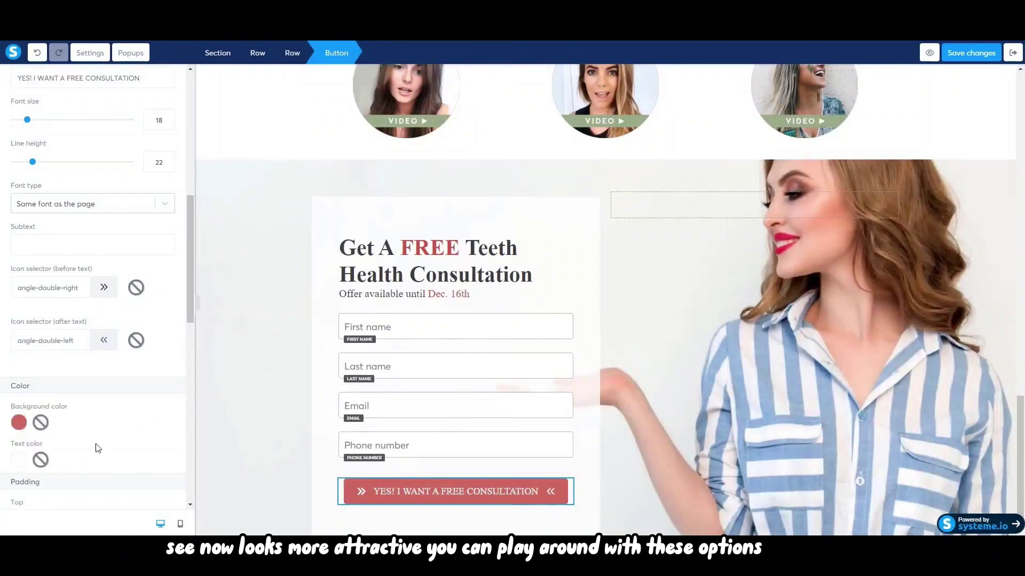
Step: Set the consultation button's top left corner rounding to 0 and deselect the button
scroll(126, 373, "down", 7)
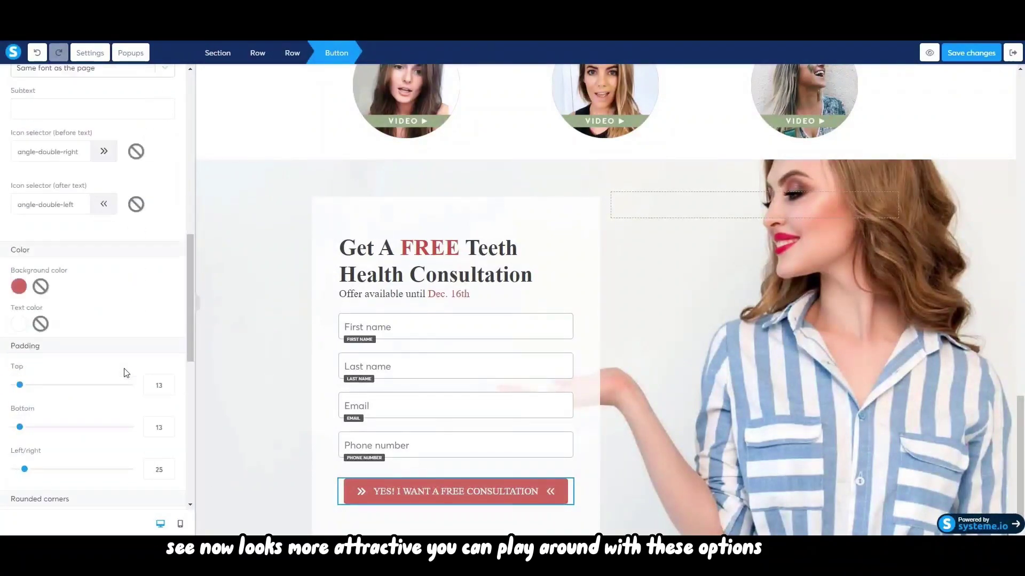
scroll(124, 372, "down", 2)
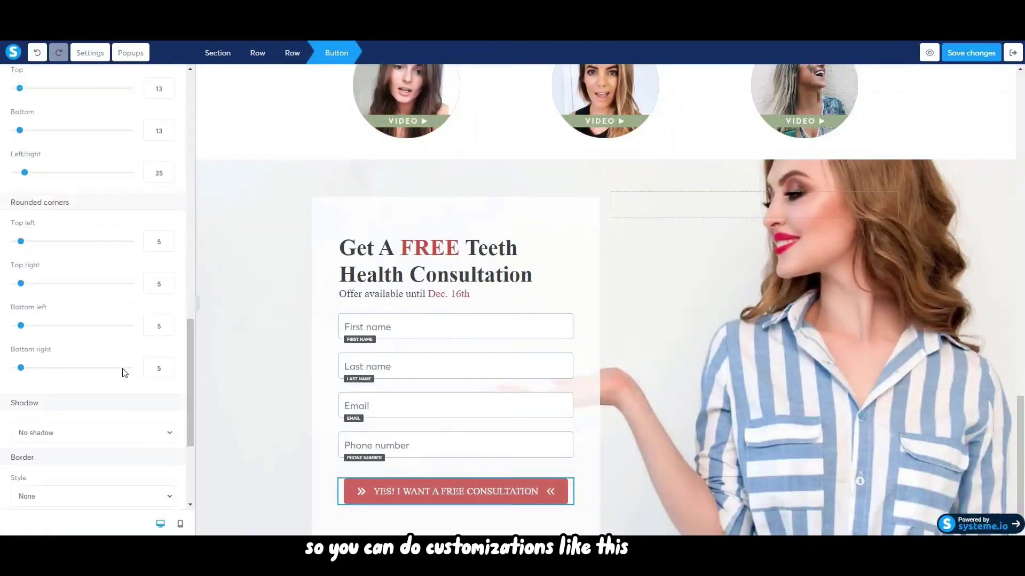
left_click_drag(29, 198, 14, 203)
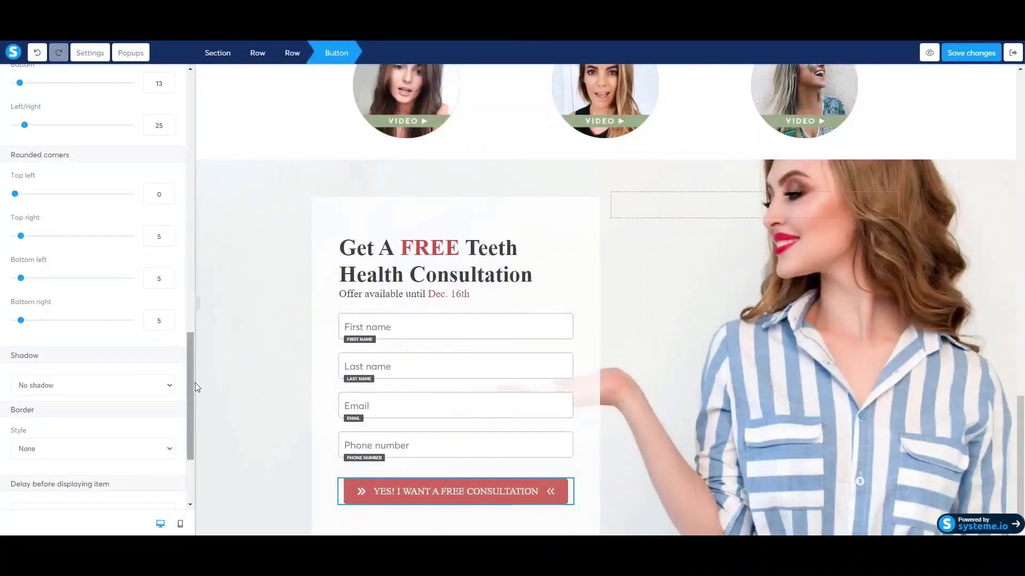
left_click(324, 482)
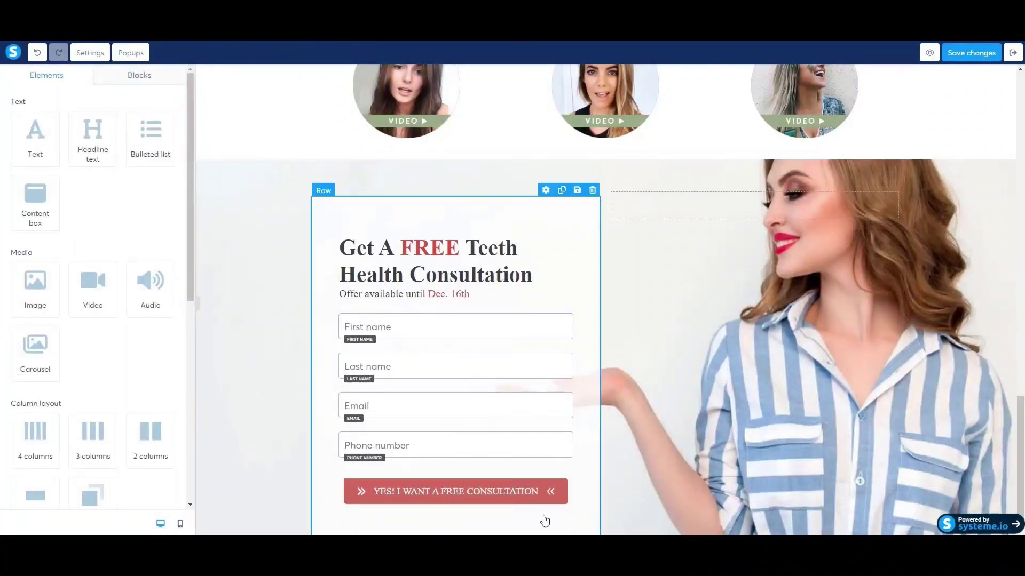
scroll(123, 371, "down", 5)
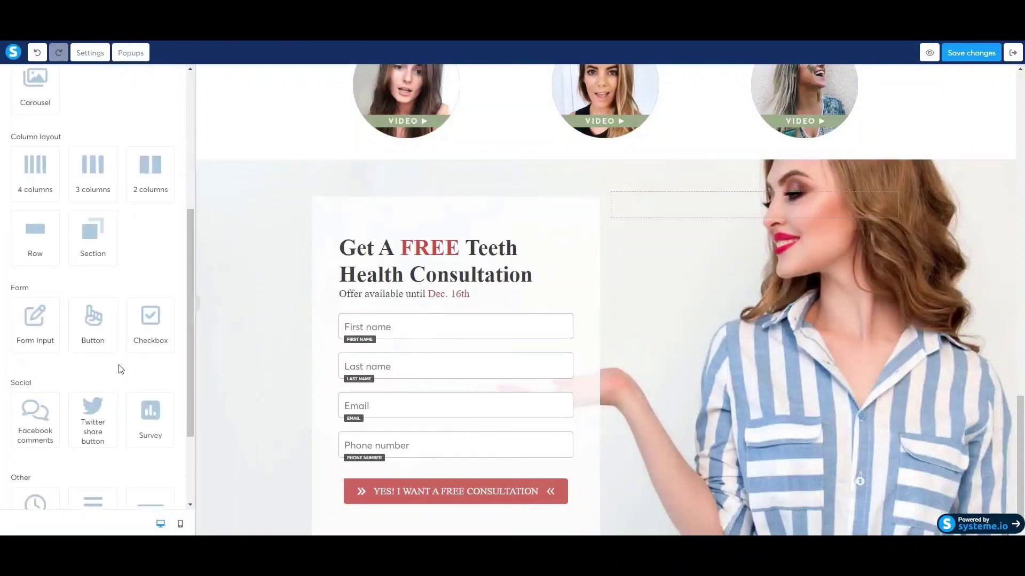
scroll(149, 388, "down", 2)
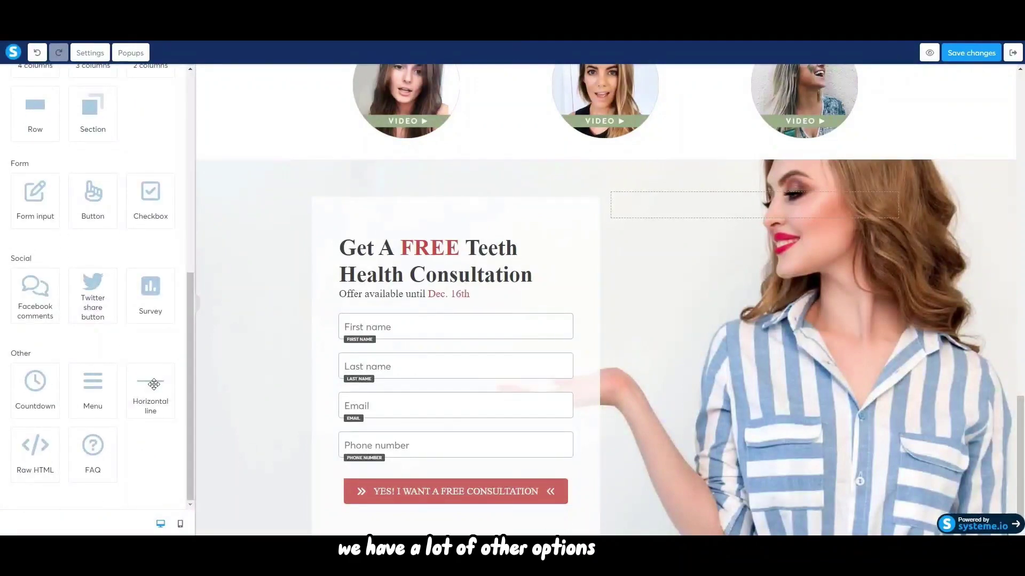
scroll(39, 443, "down", 1)
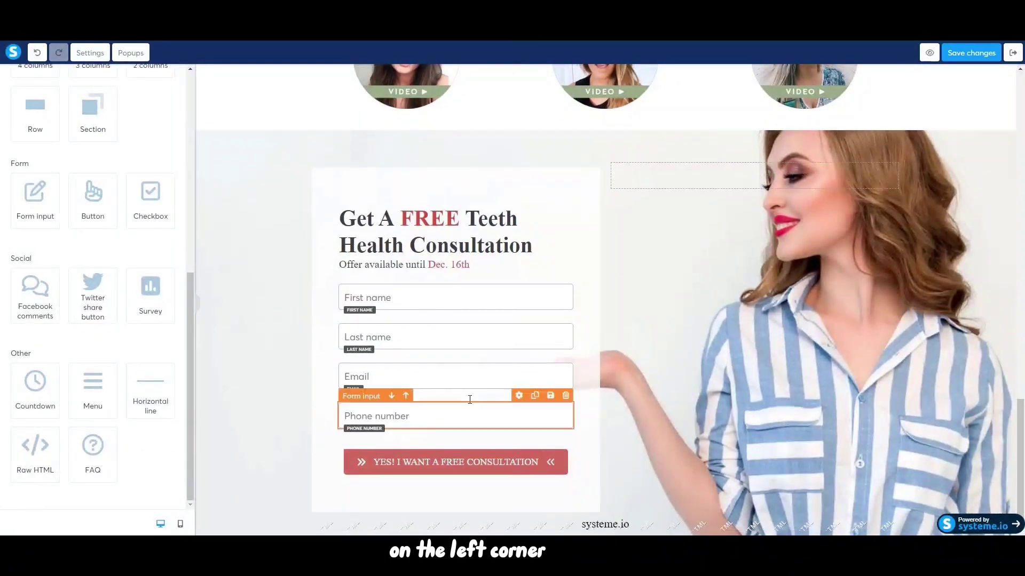
Step: Inspect the settings and code of the raw HTML element below the consultation form
left_click(567, 523)
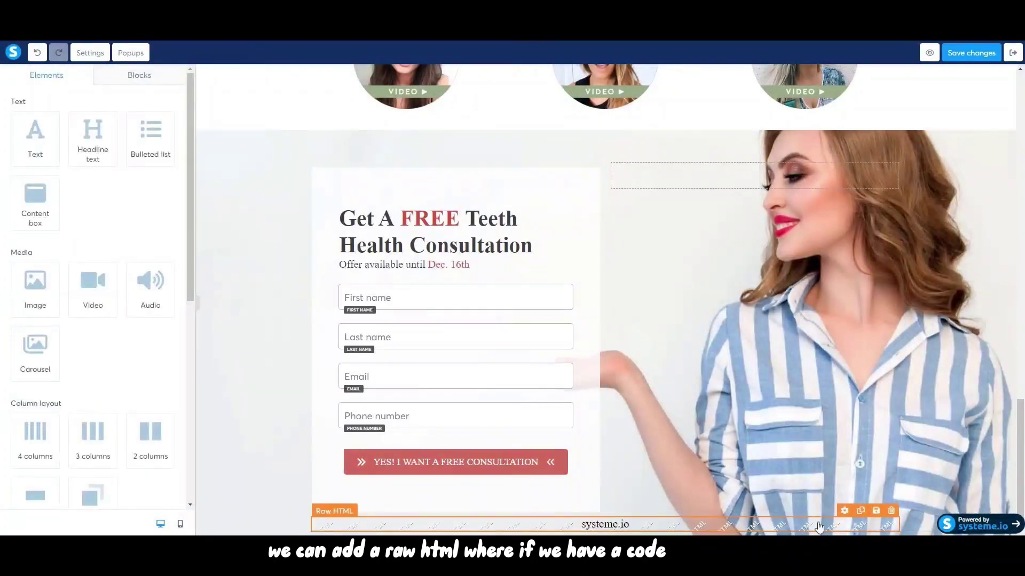
left_click(844, 512)
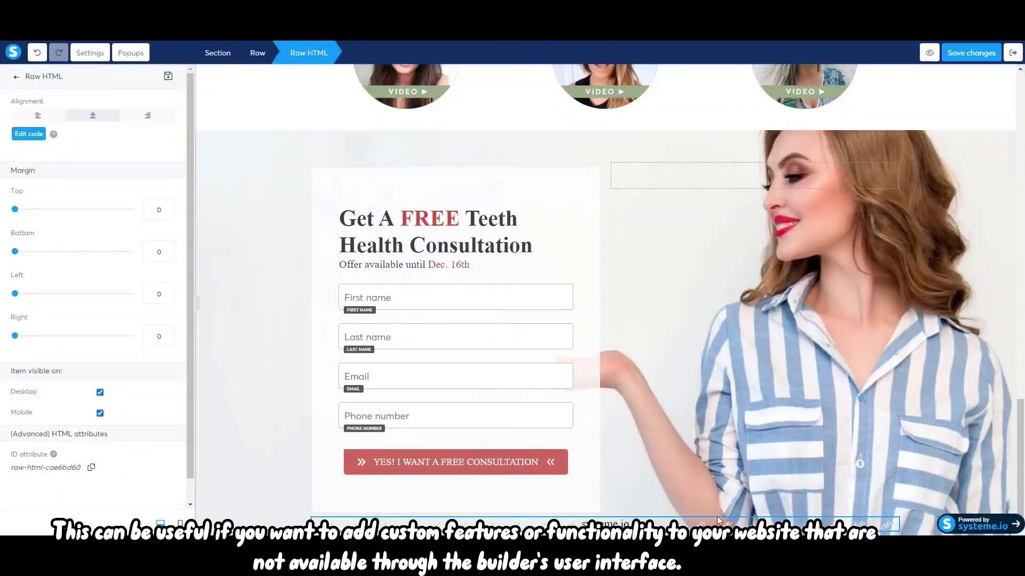
left_click(699, 522)
left_click(703, 526)
left_click(703, 526)
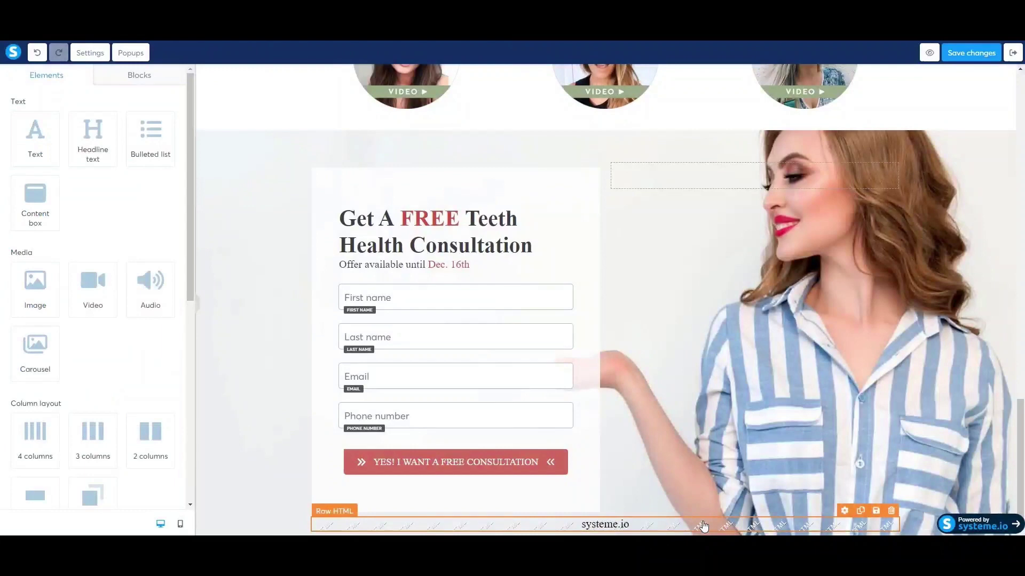
left_click(848, 512)
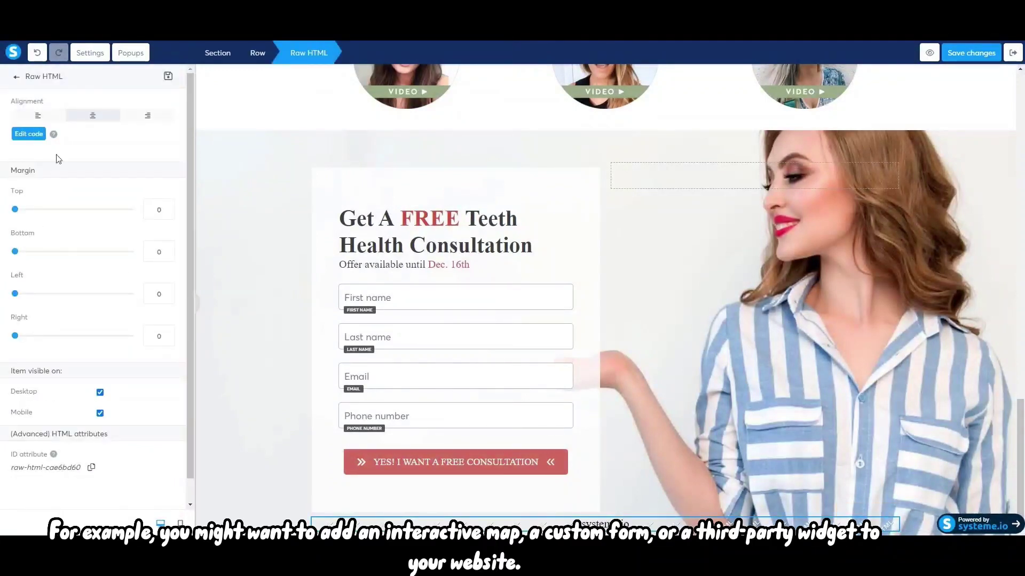
left_click(31, 134)
key("ctrl+a")
left_click(703, 121)
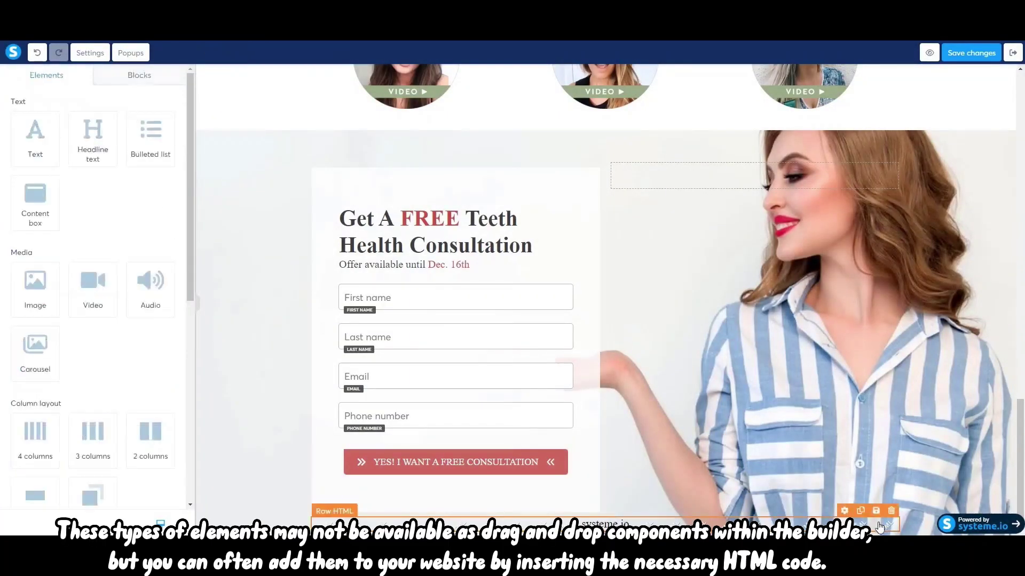
Step: Delete the raw HTML element containing systeme.io below the consultation form
left_click(890, 510)
left_click(563, 73)
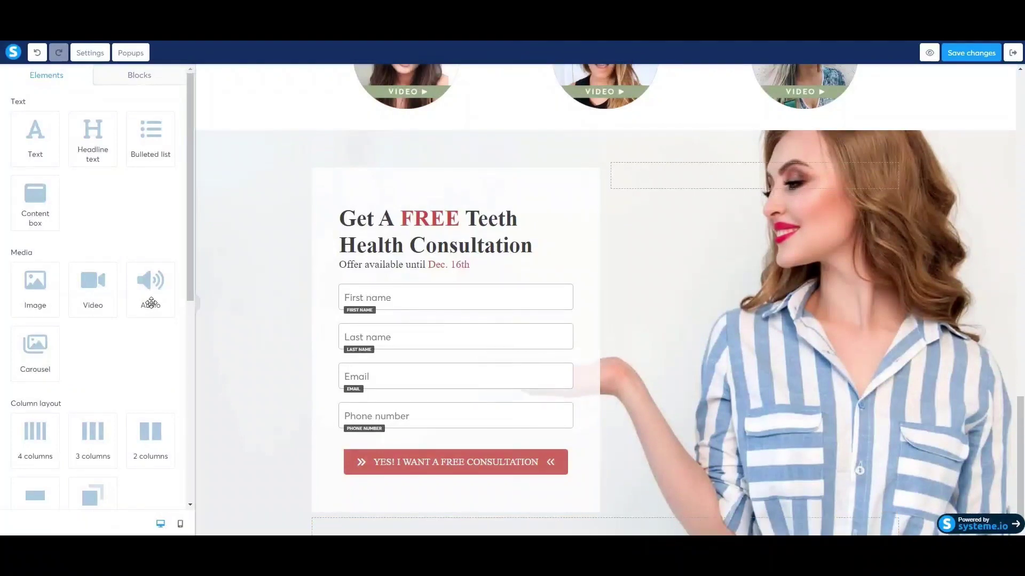
left_click_drag(185, 184, 178, 137)
Step: Shorten the OUR SERVICES heading to OUR and italicize the remaining word
scroll(652, 359, "up", 15)
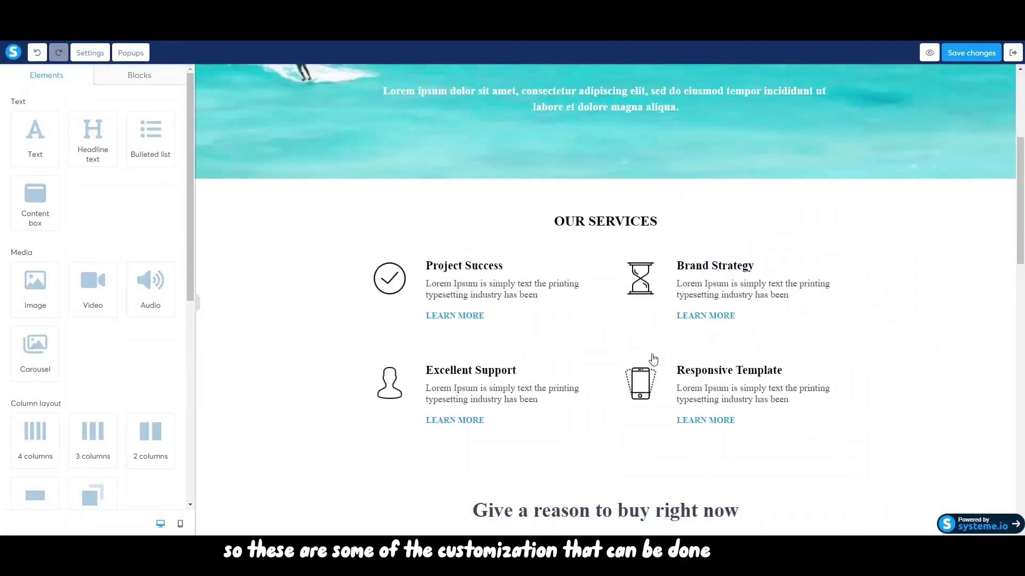
scroll(652, 360, "up", 4)
scroll(652, 359, "down", 5)
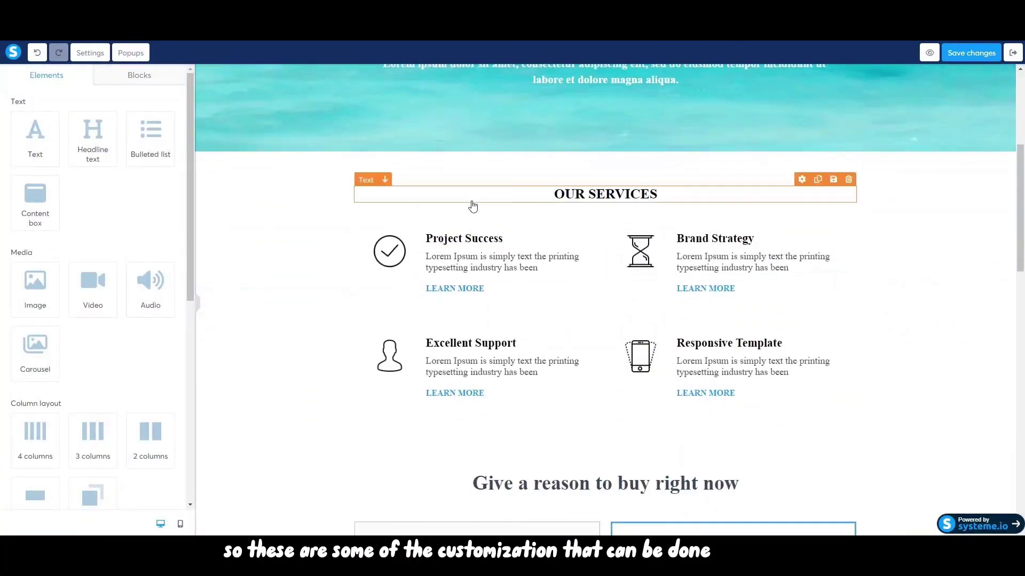
left_click(454, 201)
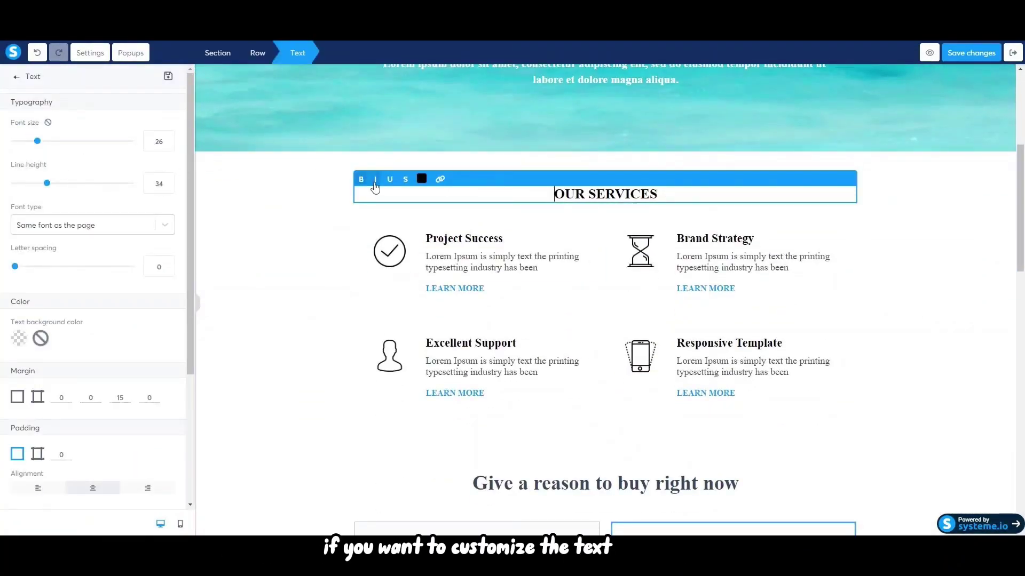
left_click(666, 198)
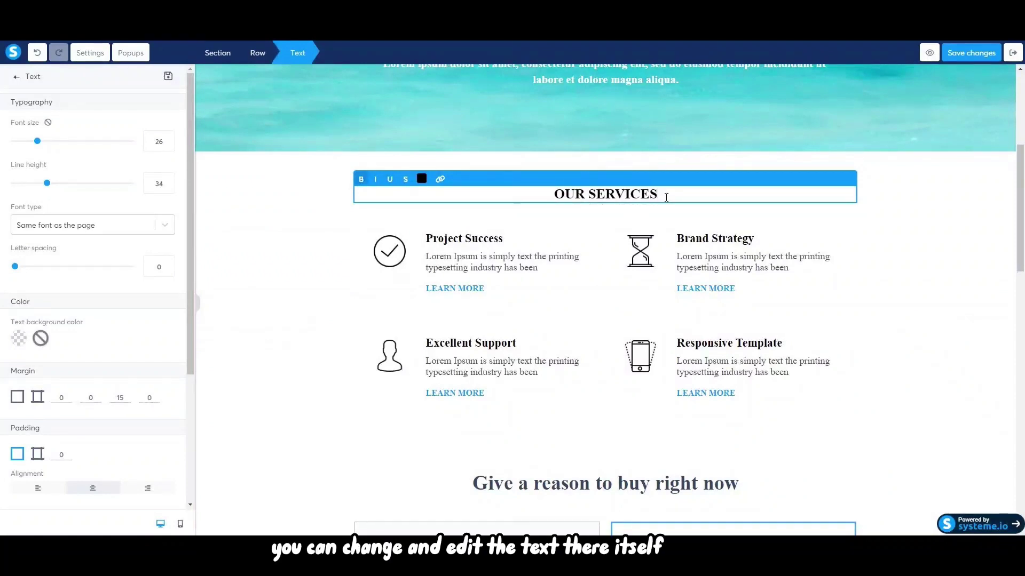
key("BackSpace")
key("BackSpace")
key("BackSpace")
key("BackSpace")
key("BackSpace")
key("BackSpace")
key("BackSpace")
key("BackSpace")
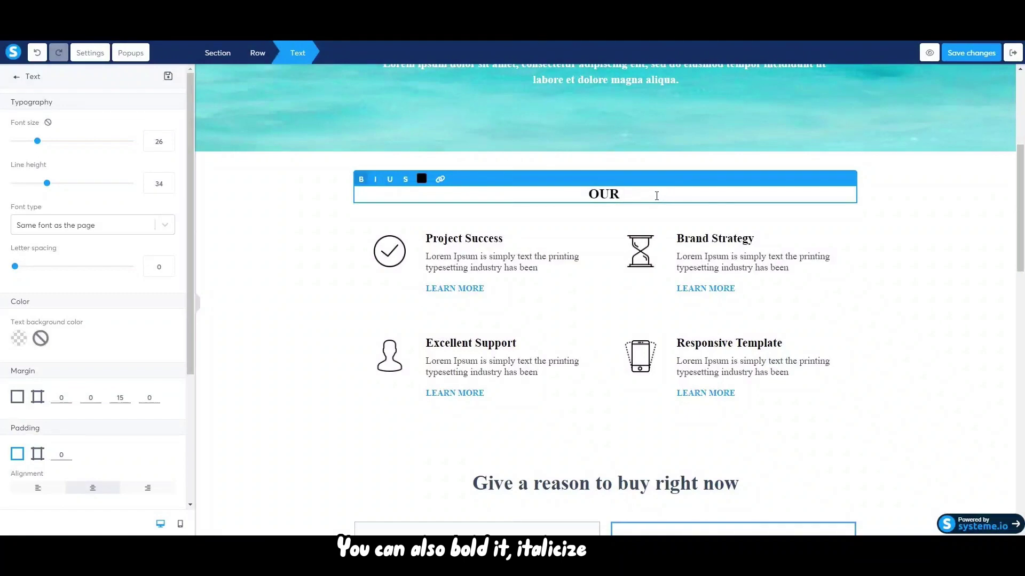
left_click_drag(660, 196, 584, 194)
left_click(376, 180)
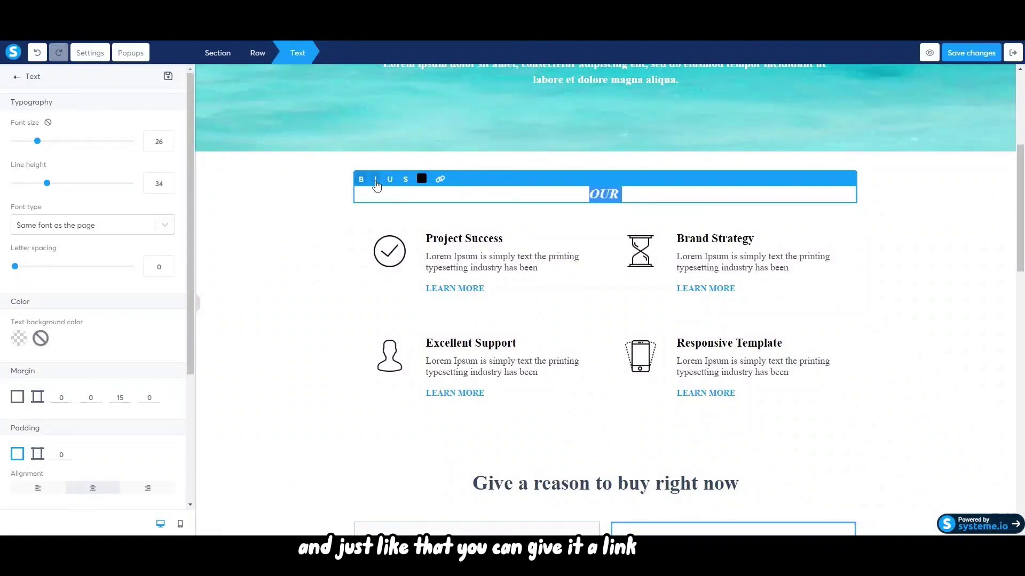
Step: Examine the link options available for the OUR heading text
left_click(439, 179)
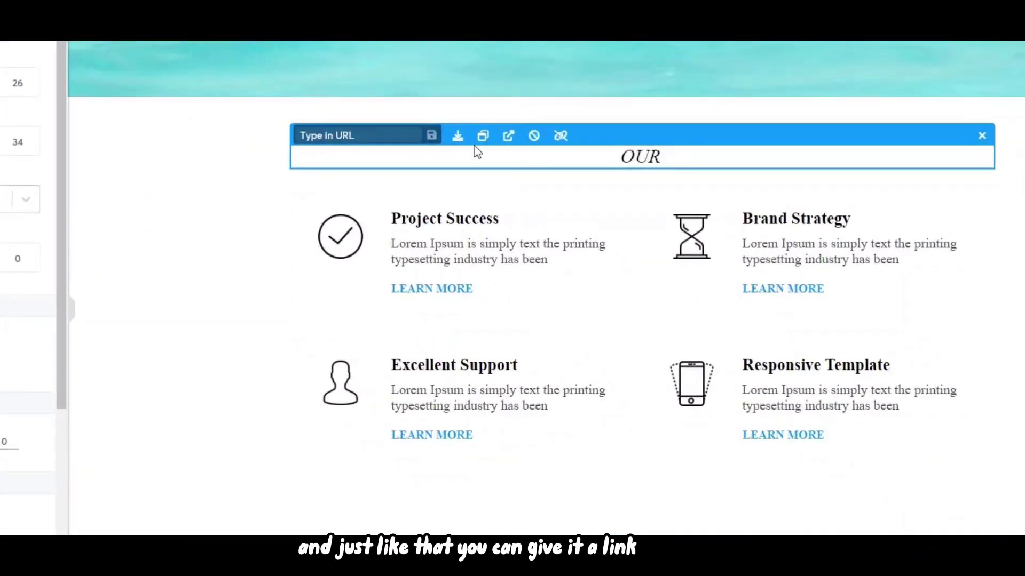
left_click(374, 135)
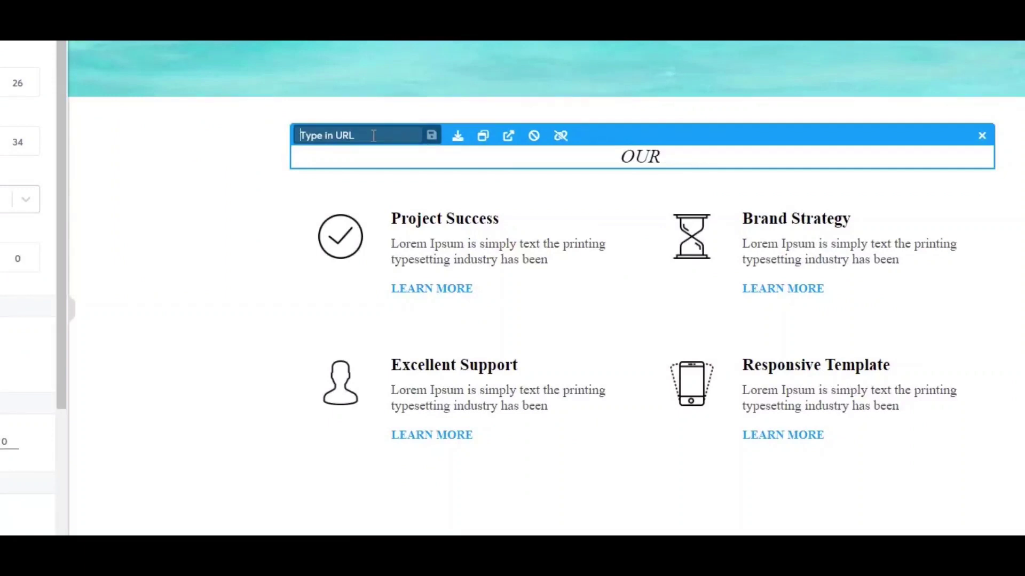
key("Escape")
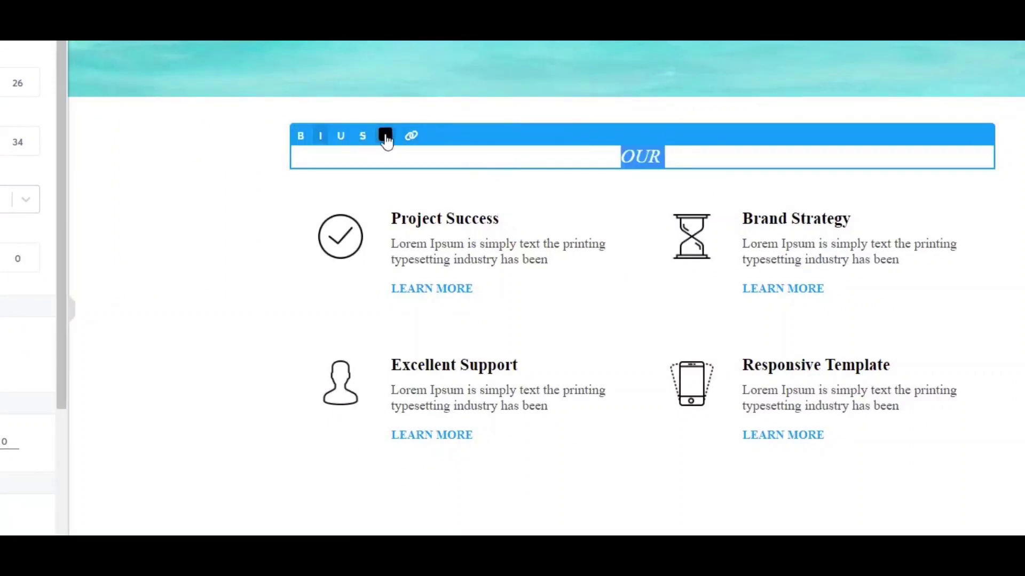
left_click(412, 137)
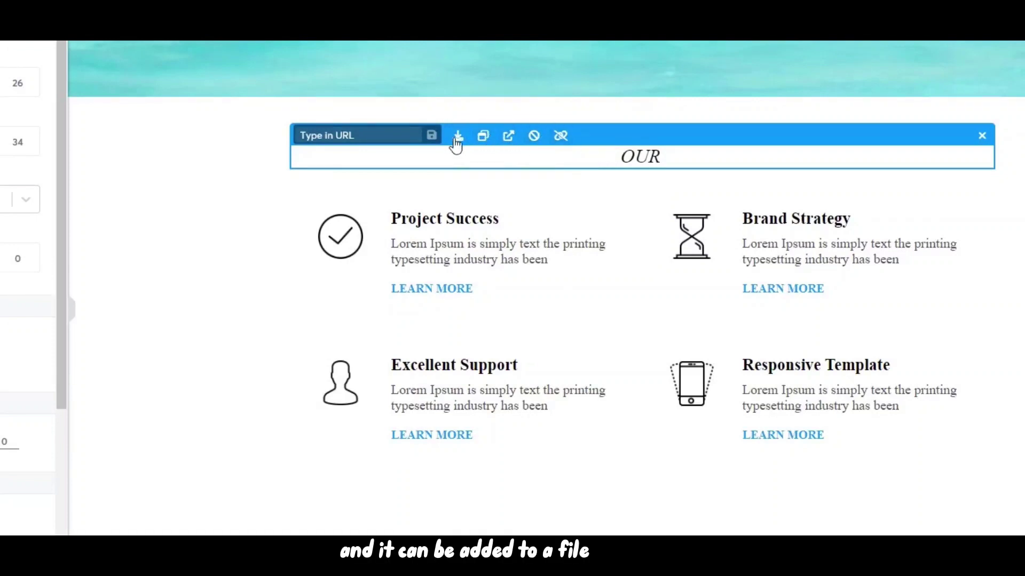
Step: Add the word services after OUR in the section heading
left_click(676, 158)
left_click(675, 158)
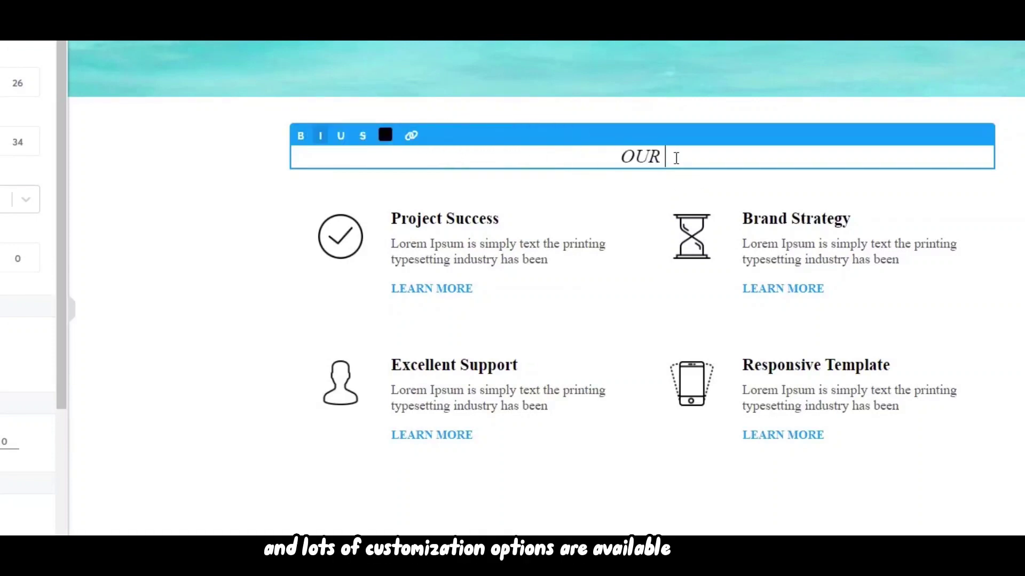
type("services")
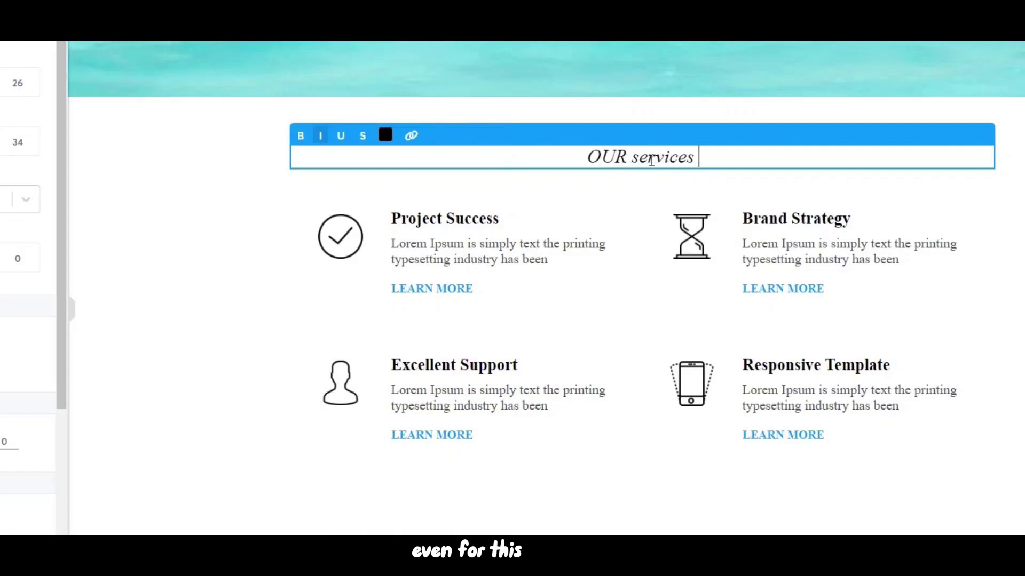
Step: Make the whole OUR services heading bold and deselect it
left_click(412, 136)
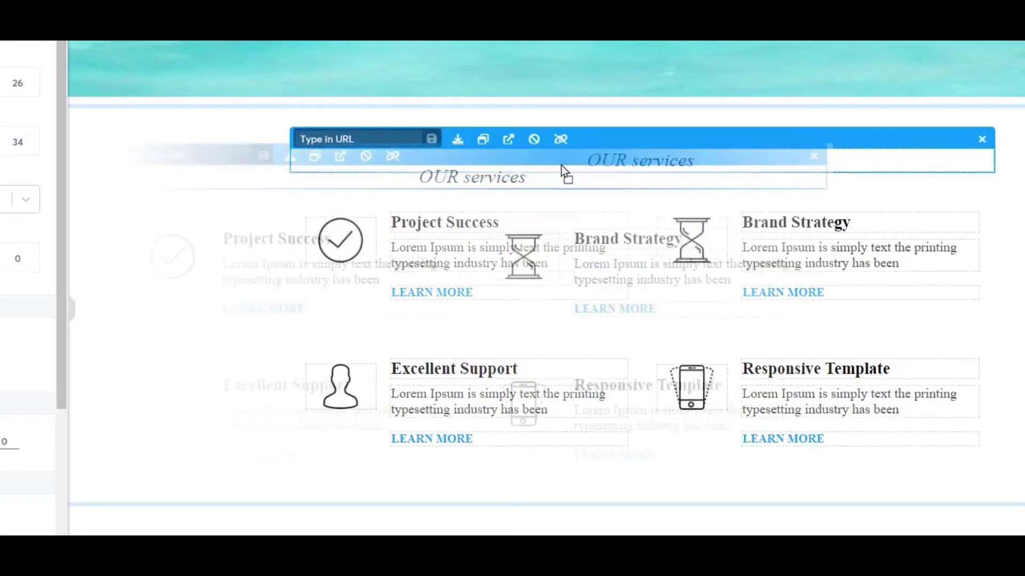
left_click(704, 158)
triple_click(711, 158)
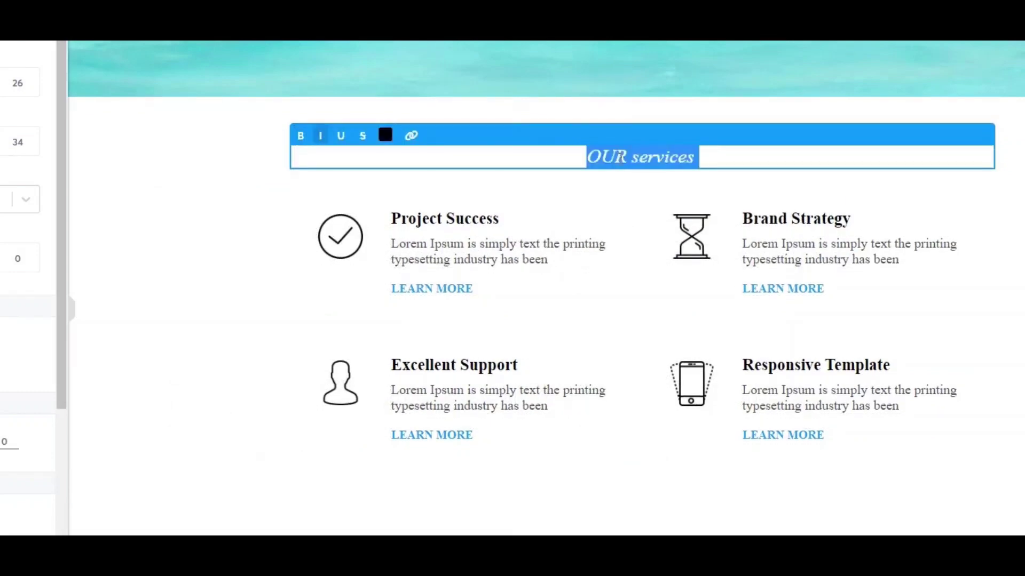
left_click(322, 137)
left_click(322, 139)
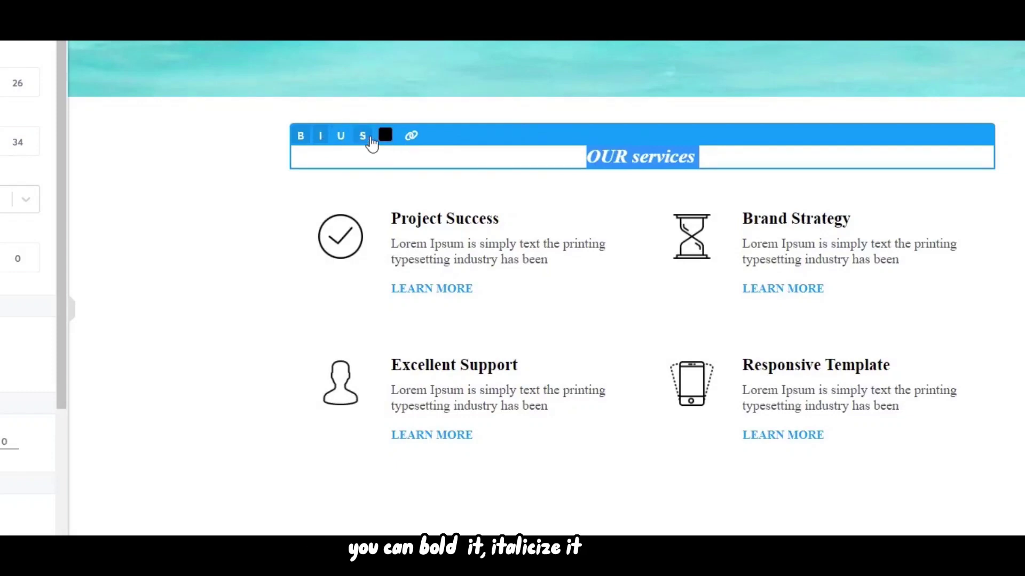
left_click(756, 156)
Step: Examine the click actions offered for the FREE plan's Click Here button in the pricing section
left_click(1008, 192)
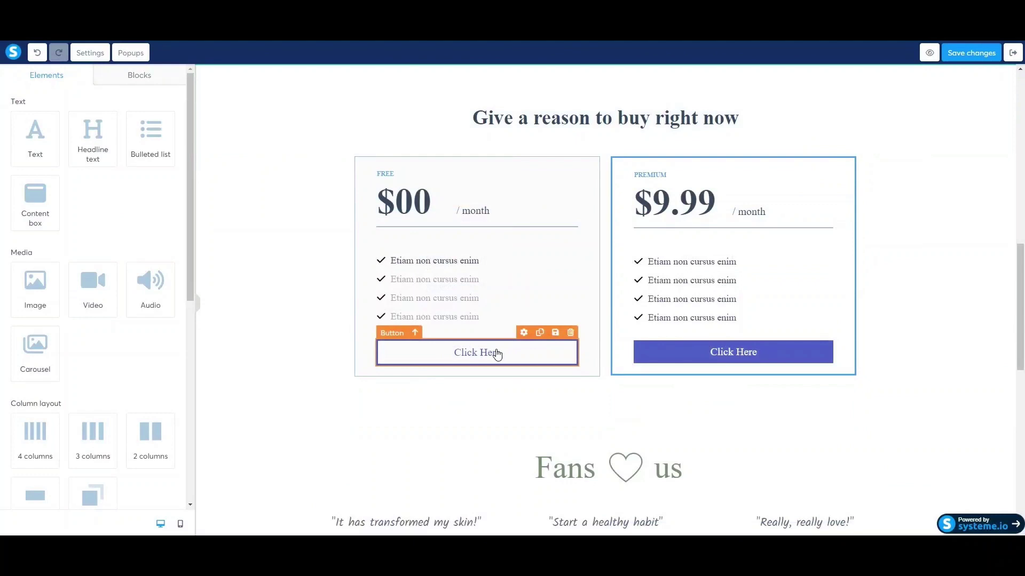
left_click(496, 355)
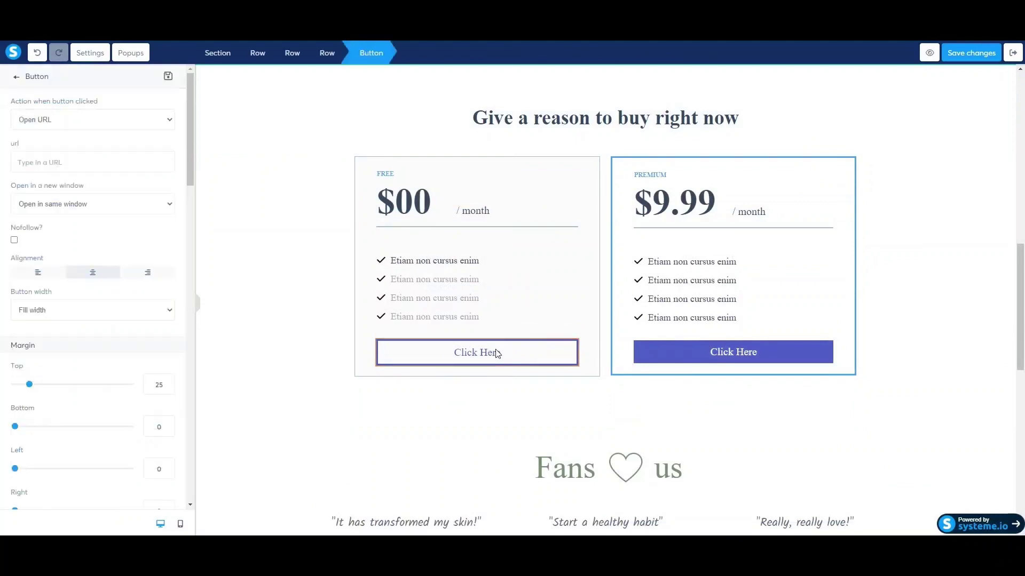
left_click(62, 126)
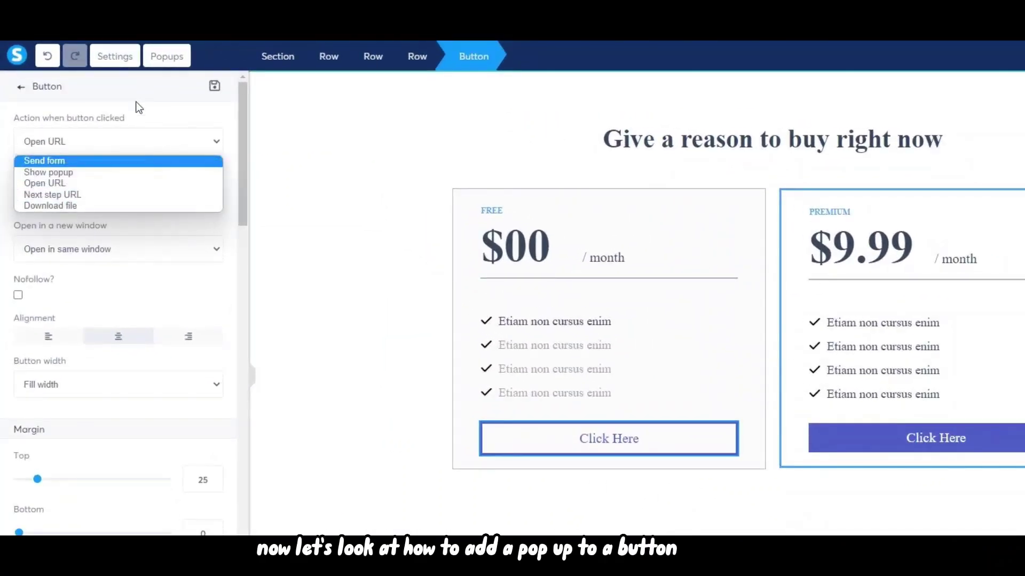
left_click(158, 88)
Step: Add a popup to the page and set its close button to ON
left_click(169, 54)
left_click(123, 186)
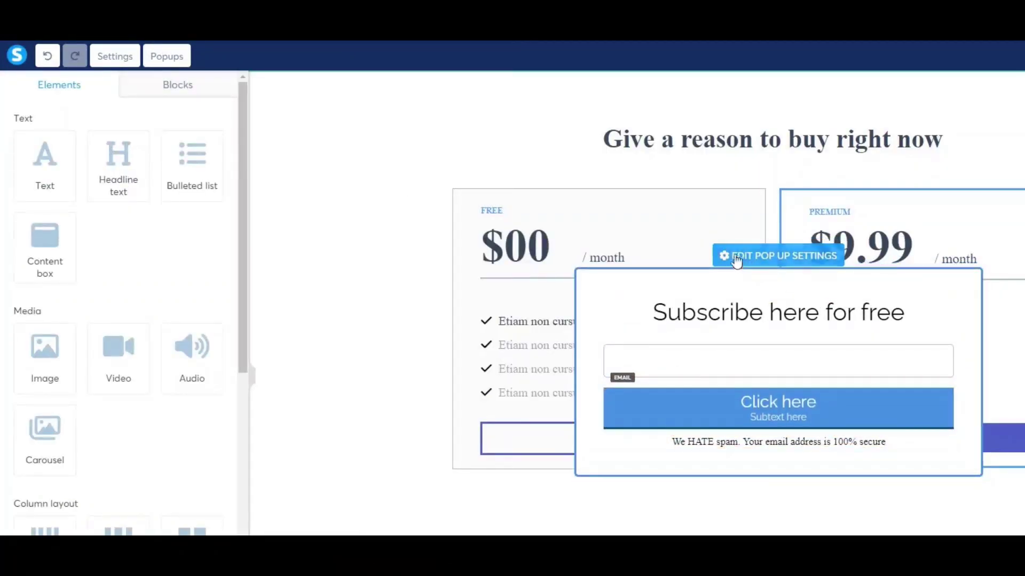
left_click(736, 260)
left_click(91, 145)
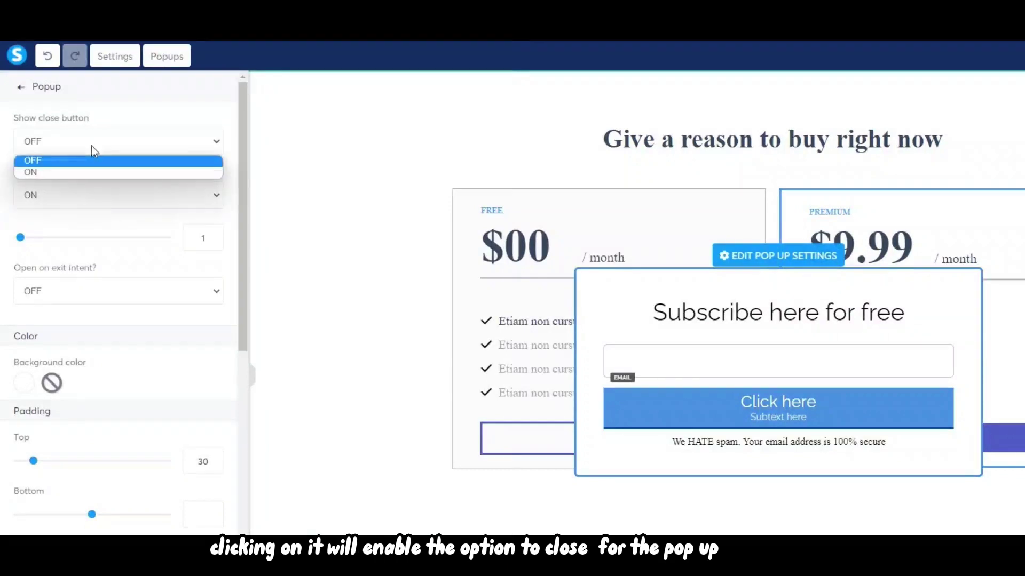
left_click(49, 173)
Step: Turn the popup's delay on and back off, and keep its automatic opening ON
left_click(27, 188)
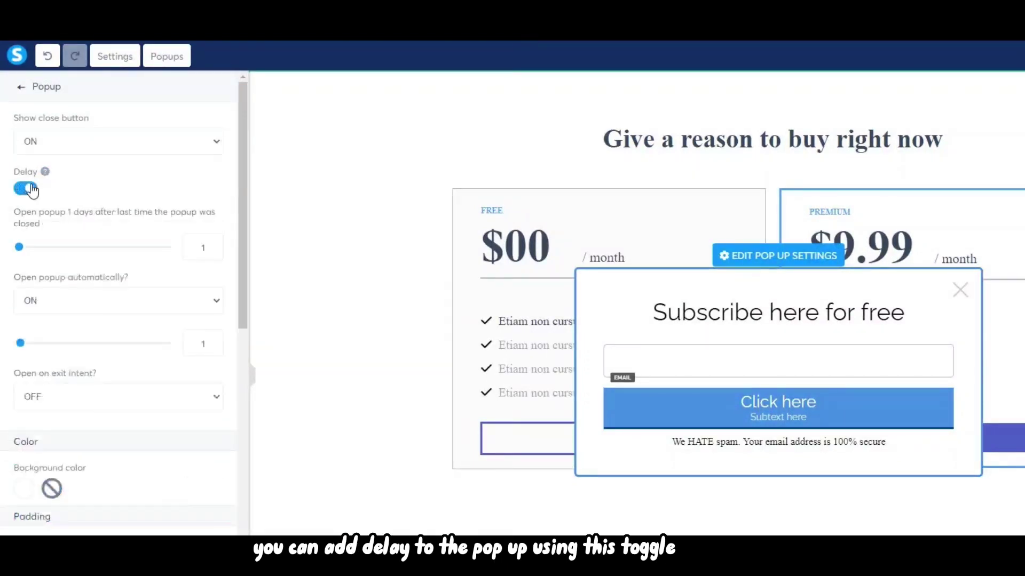
left_click(26, 188)
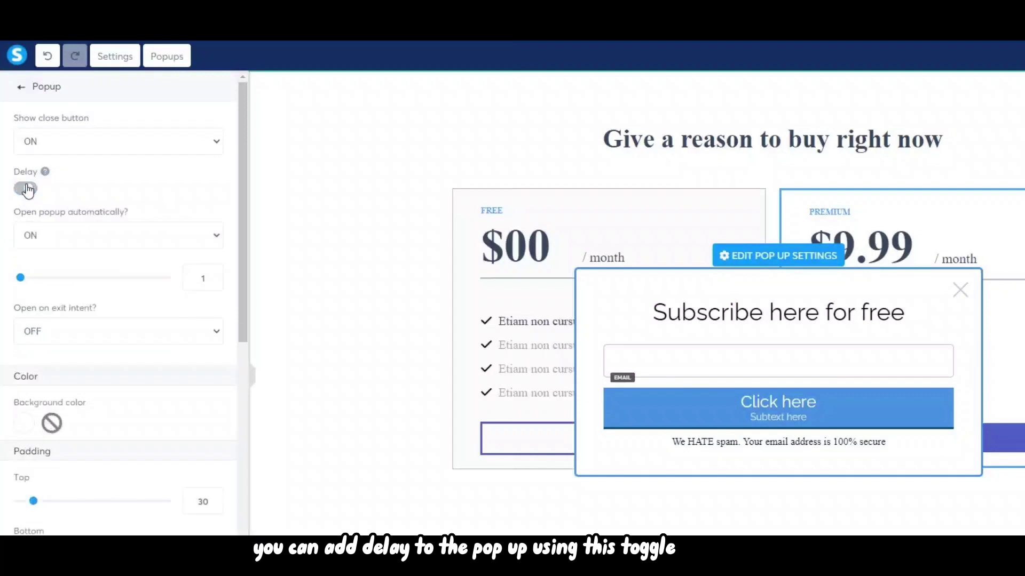
left_click(92, 245)
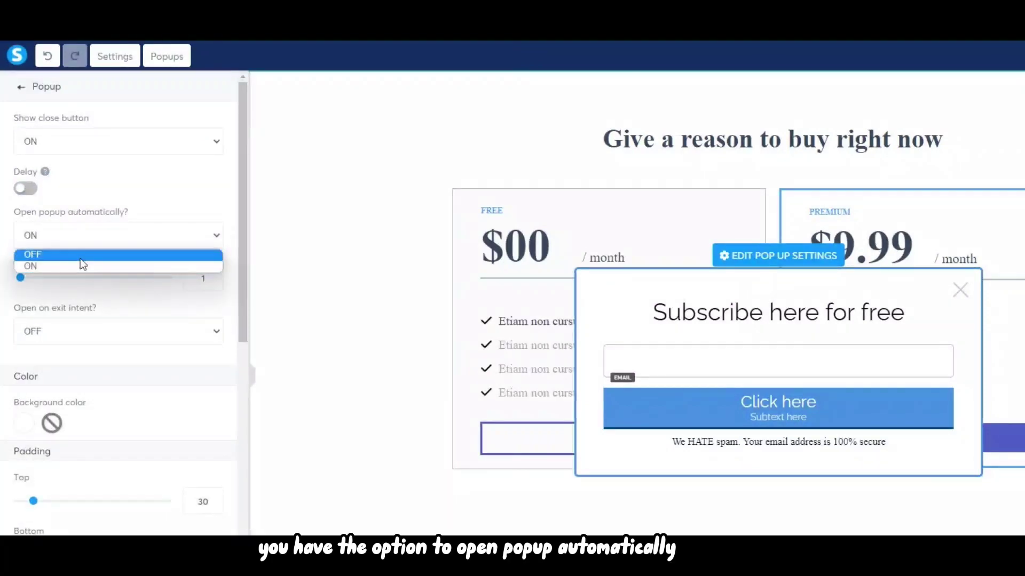
left_click(80, 265)
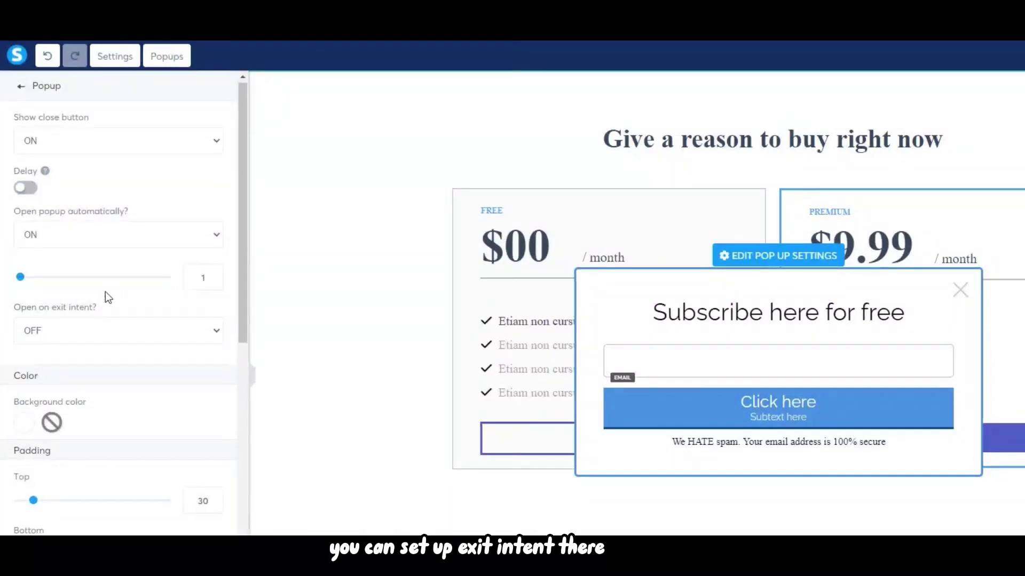
Step: Switch the popup's open on exit intent option to ON and back to OFF
scroll(104, 292, "down", 3)
left_click(80, 203)
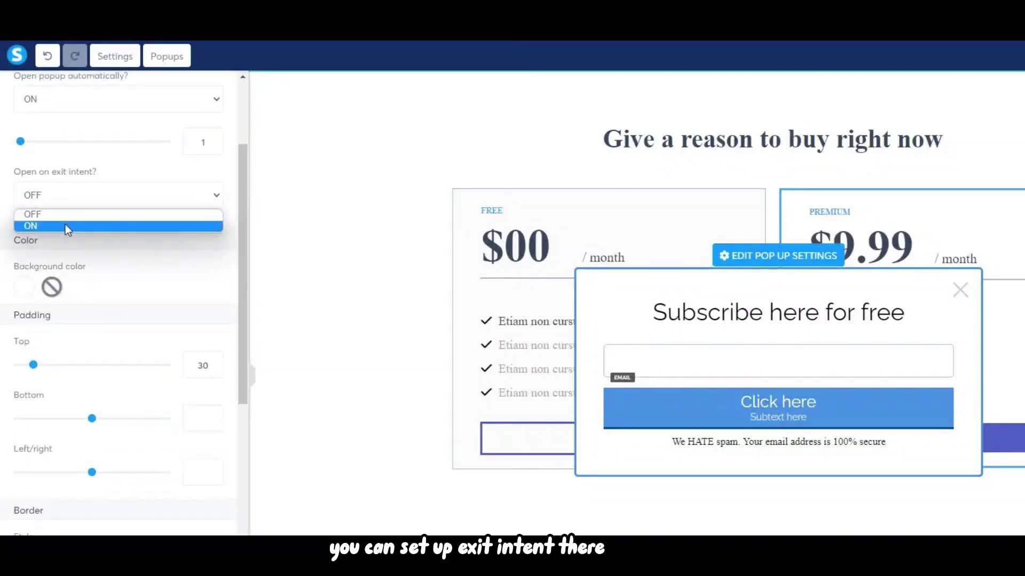
left_click(65, 225)
left_click(74, 203)
left_click(54, 211)
Step: Examine the popup's border, shadow and rounded corner settings, and close the popup settings
scroll(148, 264, "down", 9)
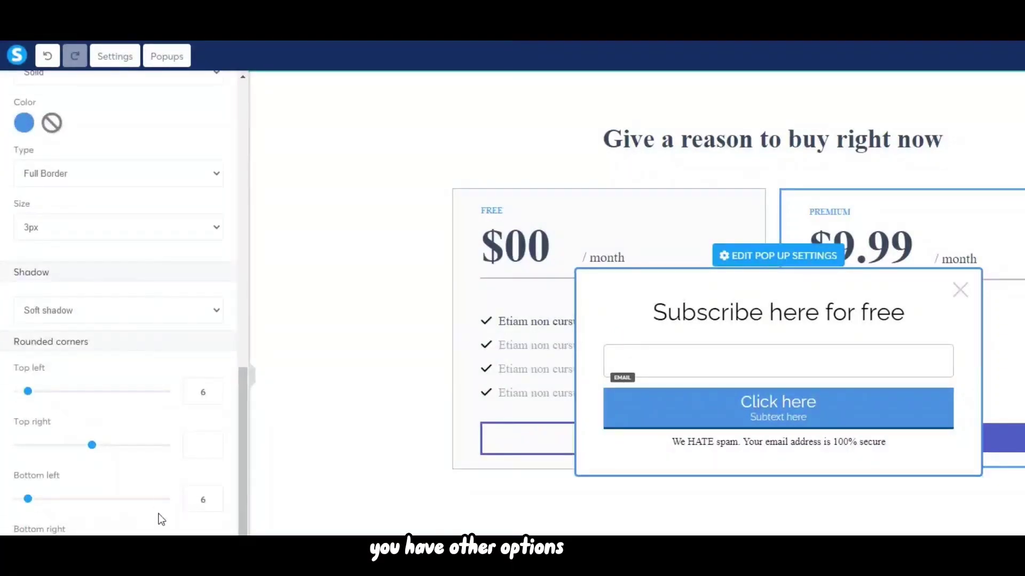
left_click(960, 292)
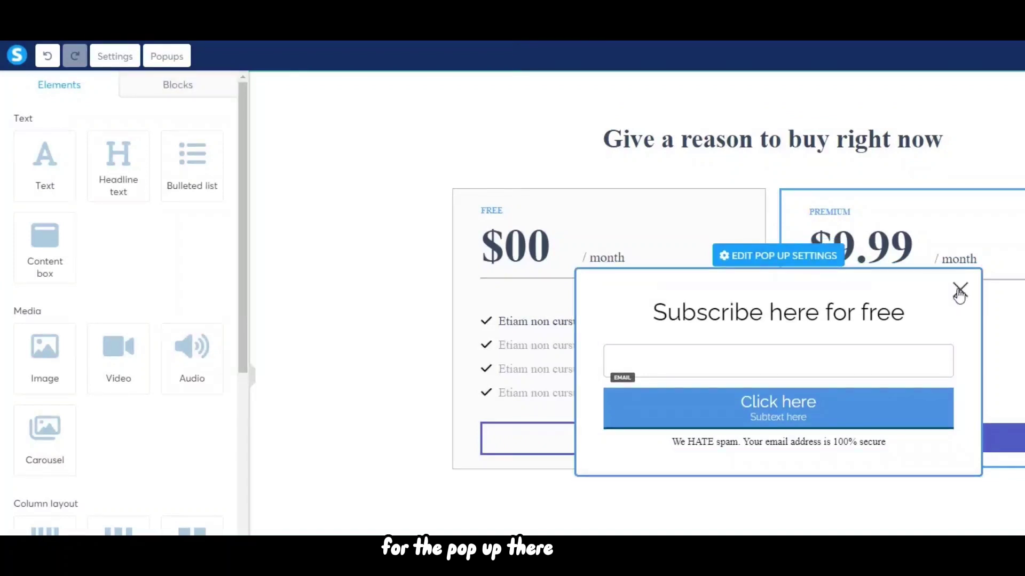
left_click(743, 262)
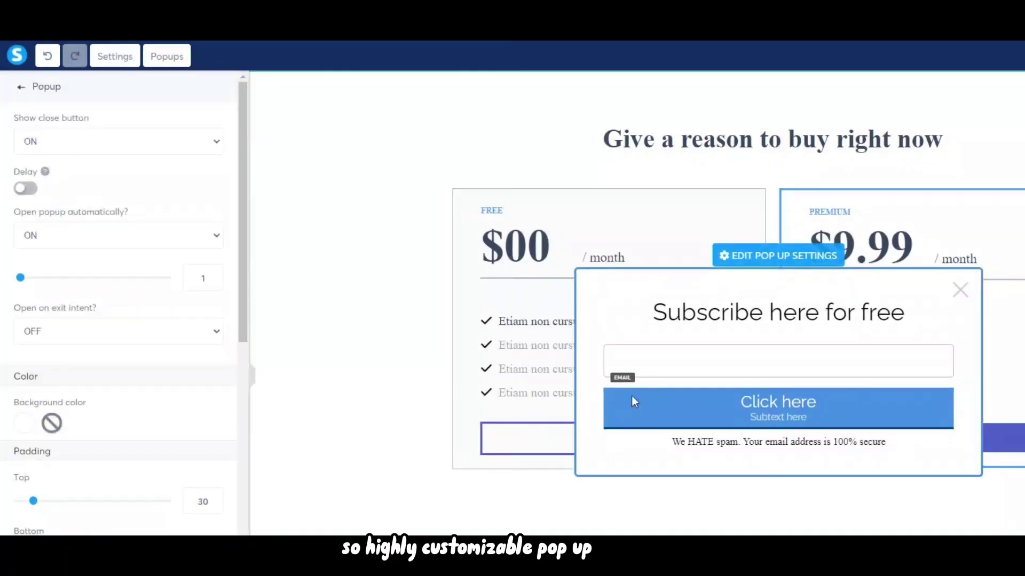
left_click(960, 291)
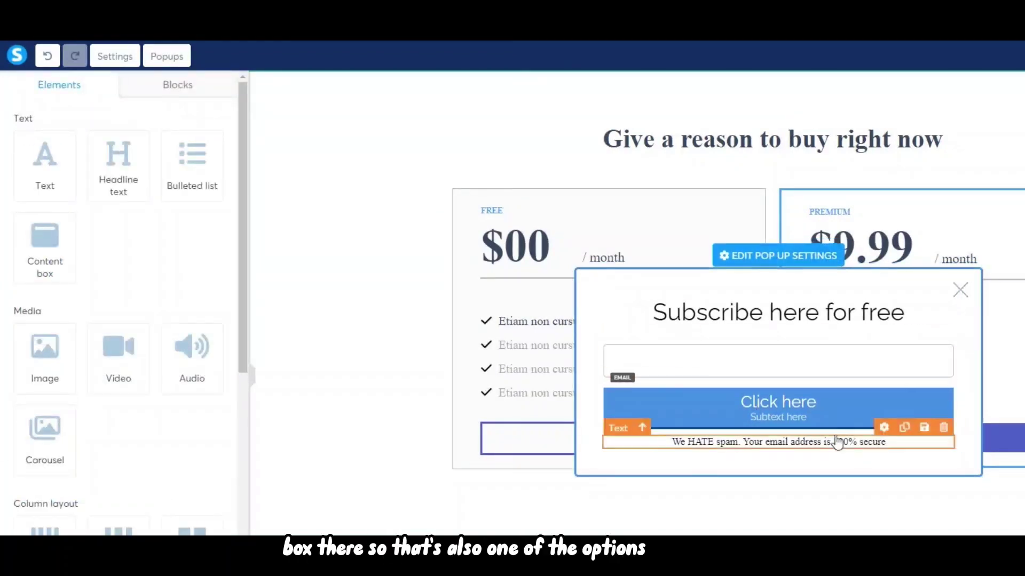
Step: Delete the Subscribe here for free popup from the page's popups
left_click(166, 57)
left_click(231, 89)
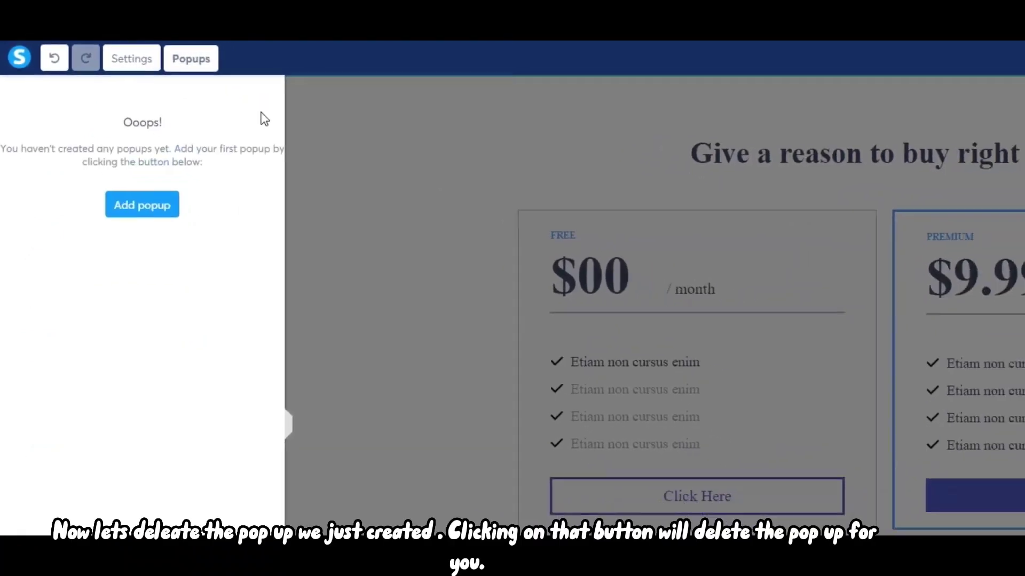
left_click(135, 59)
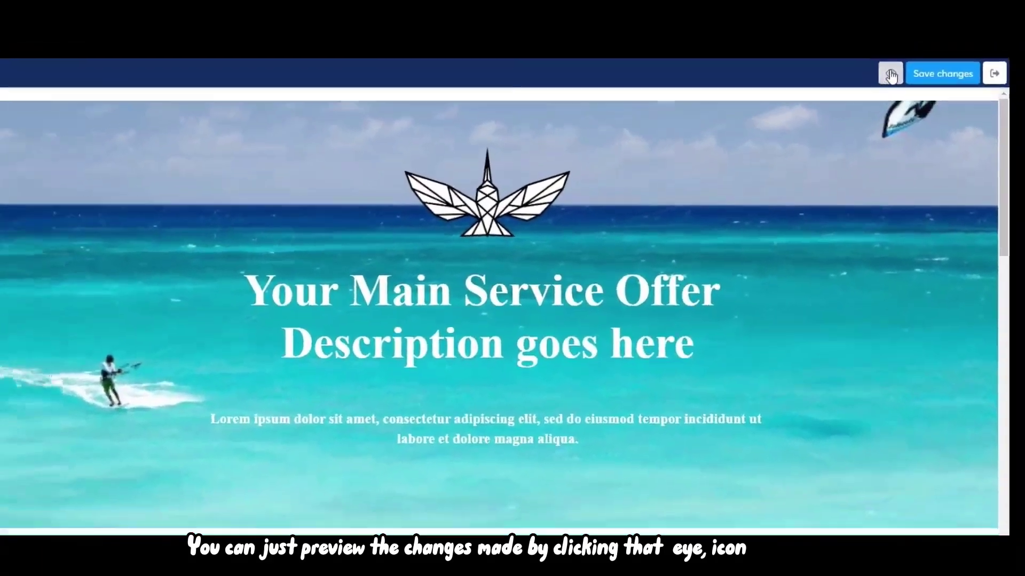
Step: Save the page changes after previewing them, and exit the editor to the funnel's steps
left_click(929, 52)
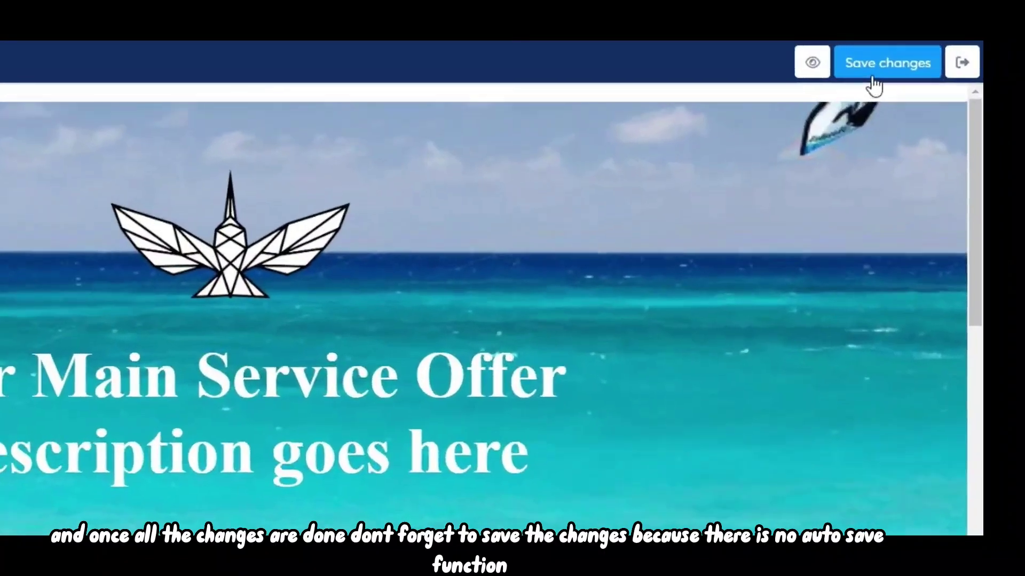
left_click(969, 50)
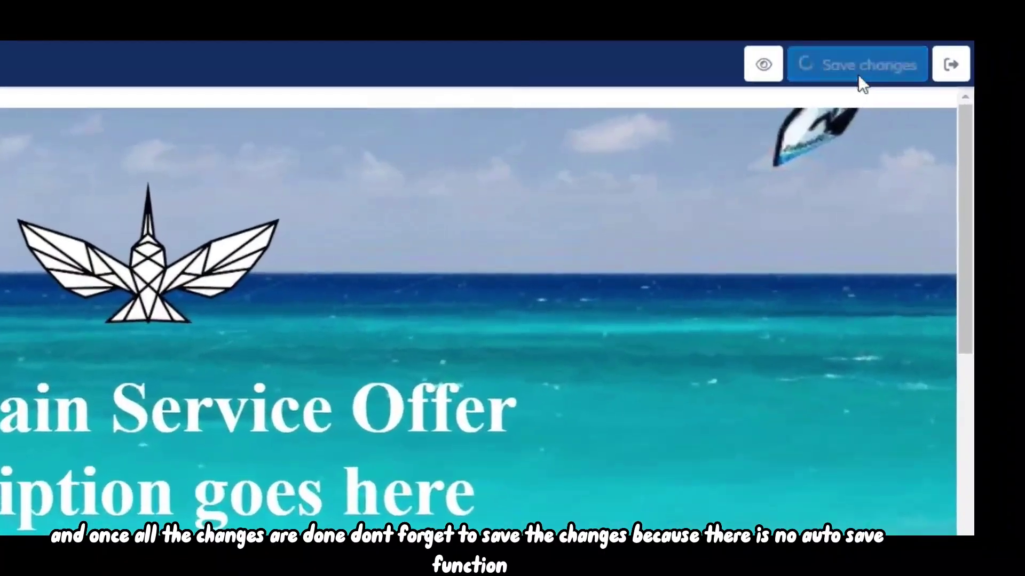
left_click(949, 66)
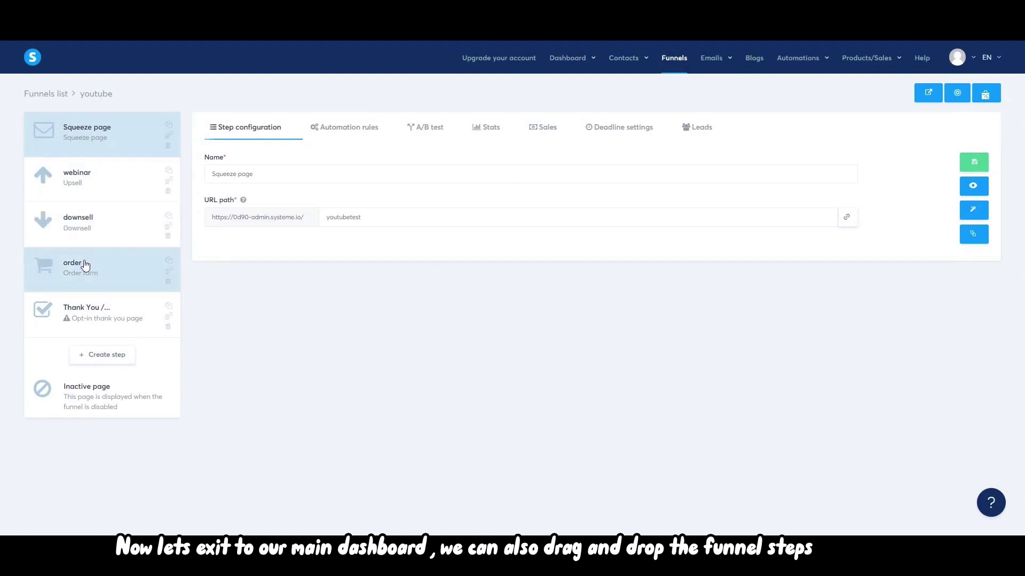
Step: Try to reorder the Thank You step in the youtube funnel
mouse_move(123, 314)
left_mouse_down()
mouse_move(112, 178)
mouse_move(121, 297)
mouse_move(101, 315)
mouse_move(114, 305)
left_mouse_up()
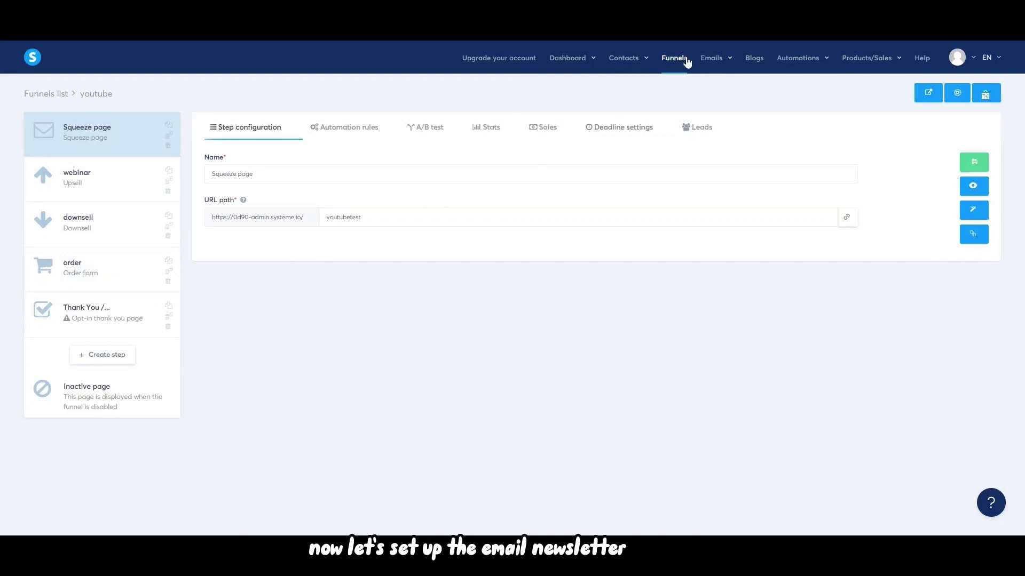
Step: Open the test letter newsletter for editing and place the cursor in its sender name
left_click(712, 63)
left_click(709, 80)
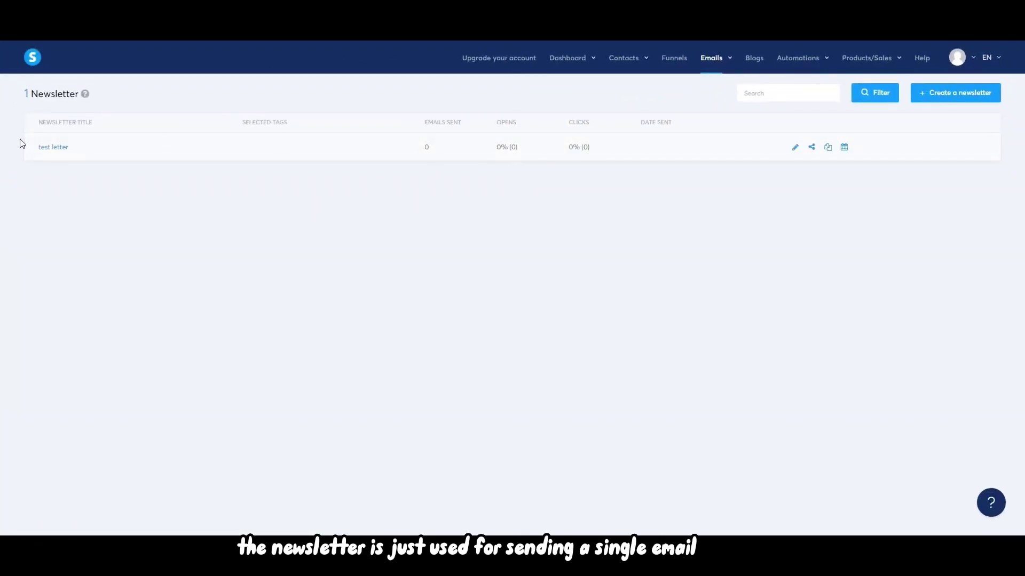
left_click(44, 151)
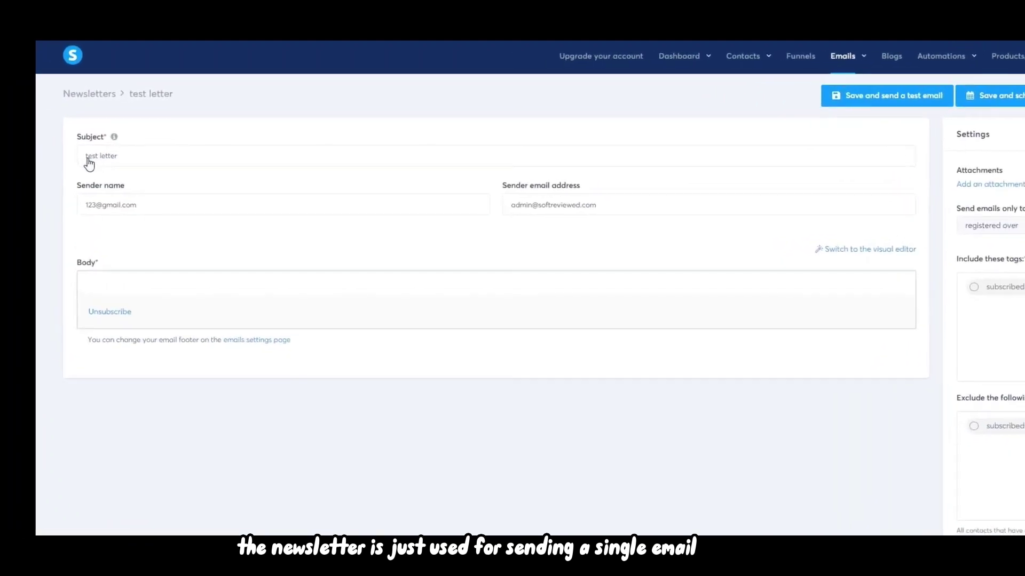
left_click(153, 206)
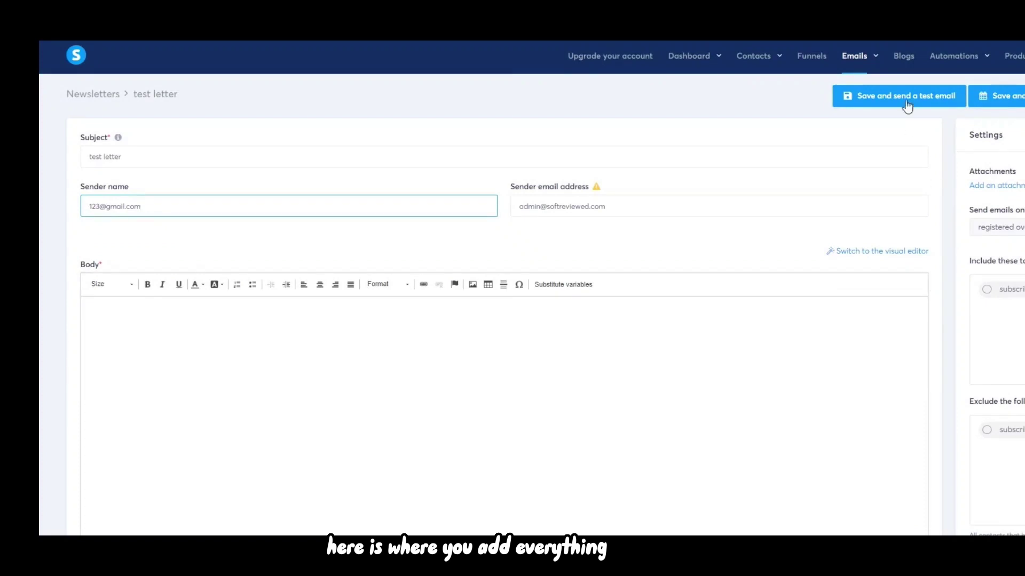
Step: Include the subscribed tag in the newsletter's recipients and review the available substitutes
scroll(846, 388, "down", 4)
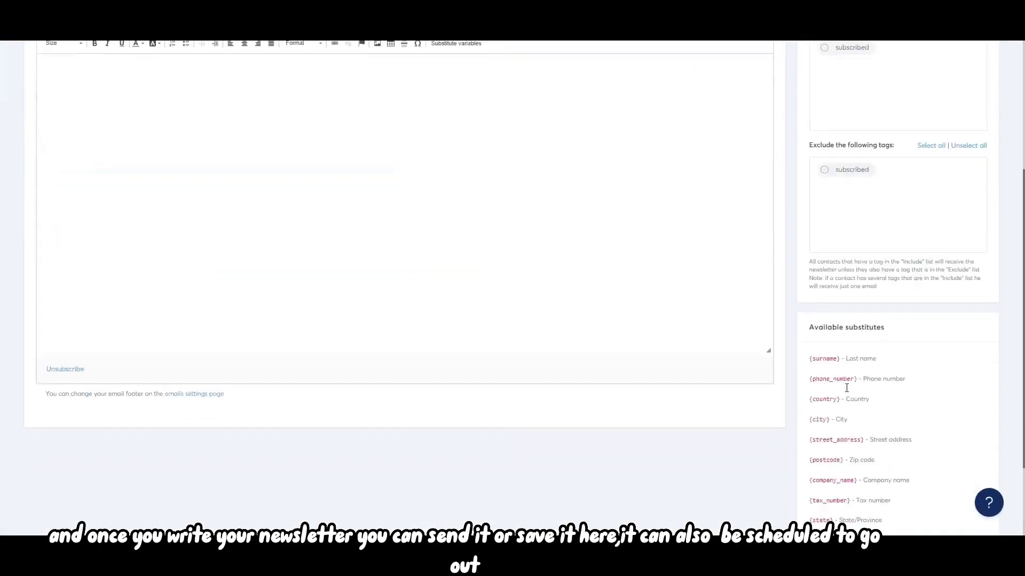
scroll(869, 302, "up", 3)
left_click(826, 209)
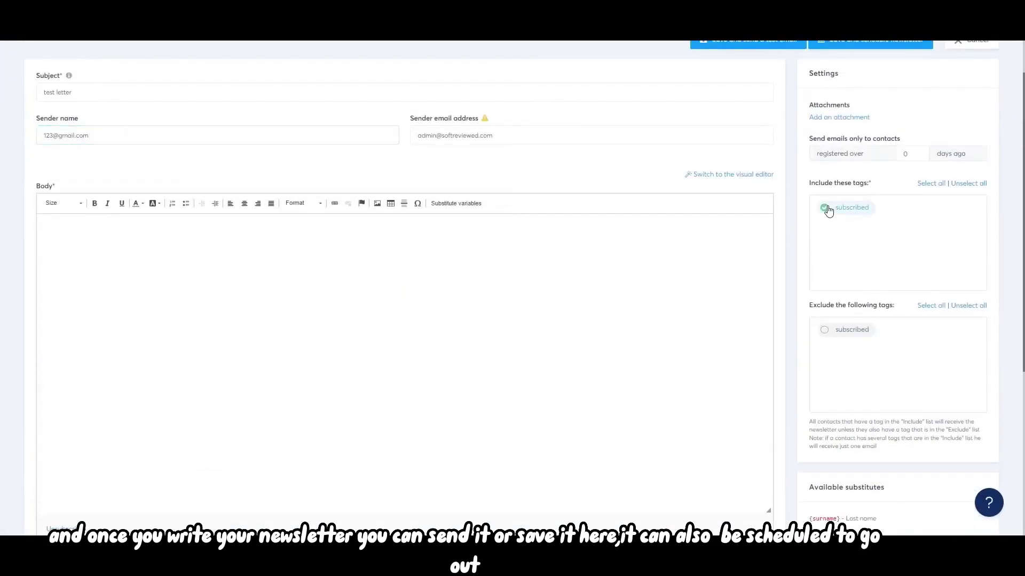
scroll(855, 317, "down", 5)
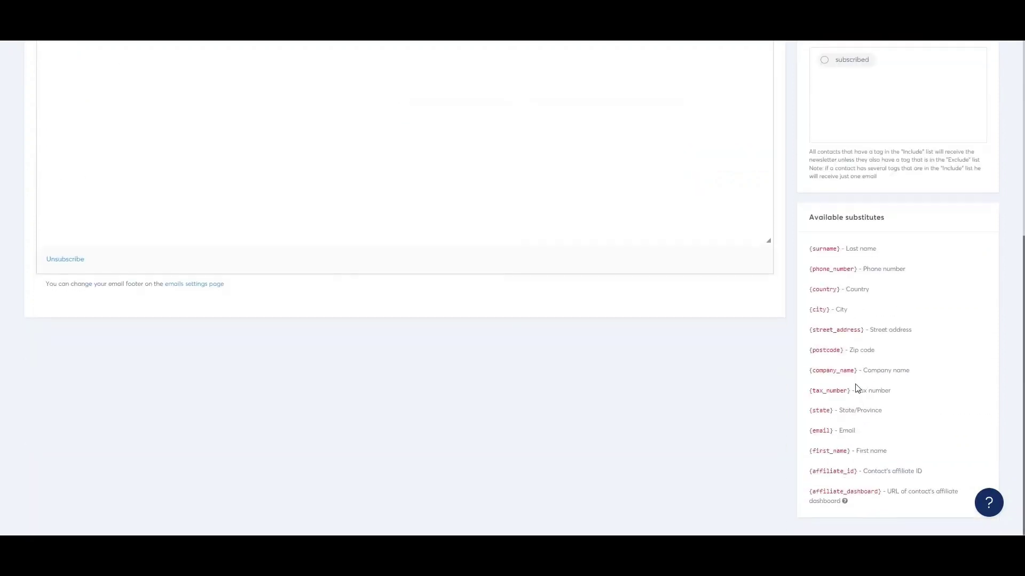
Step: Leave the newsletter editor without saving and go to the email campaigns
scroll(856, 374, "up", 7)
left_click(959, 98)
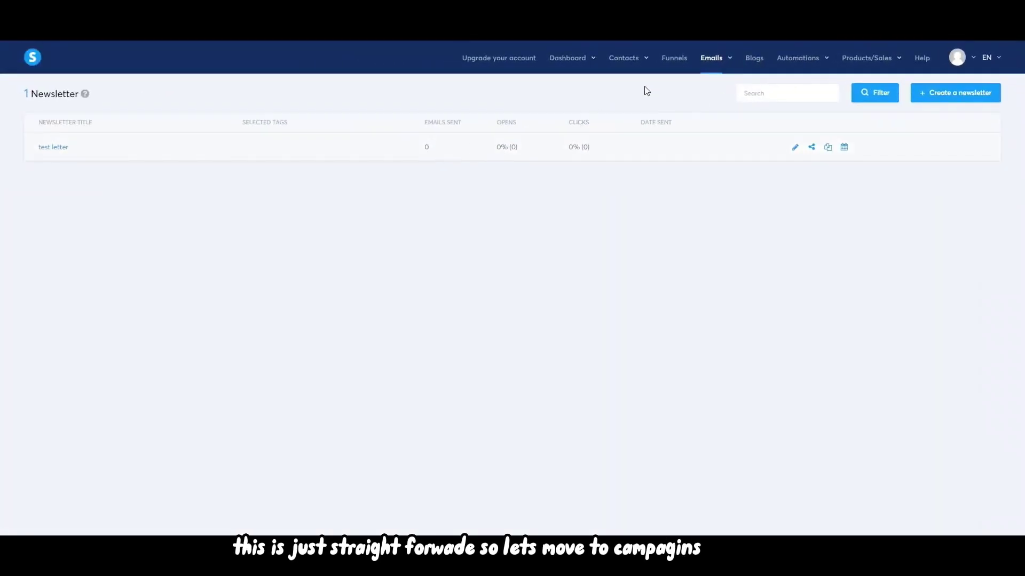
mouse_move(713, 60)
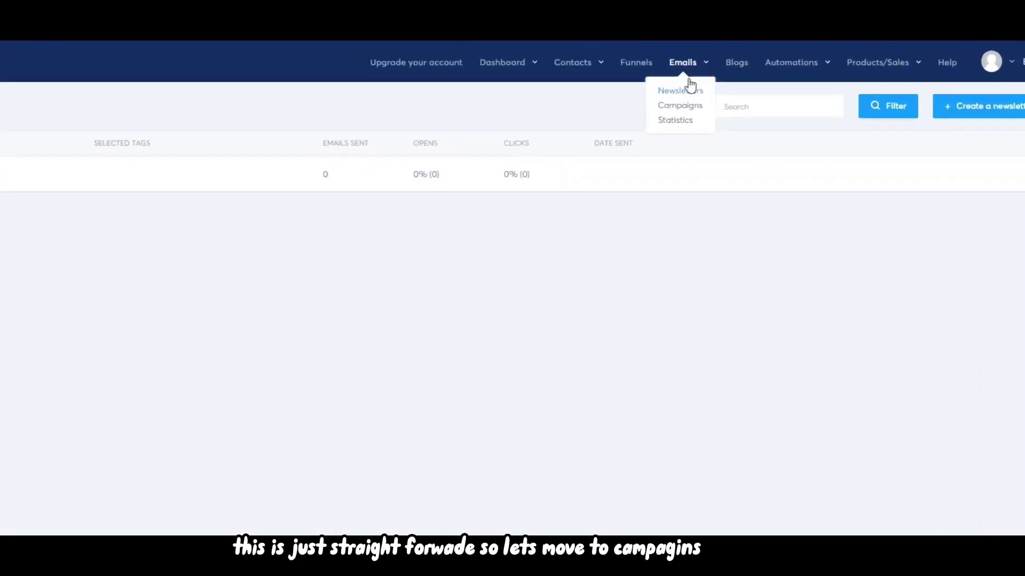
left_click(714, 94)
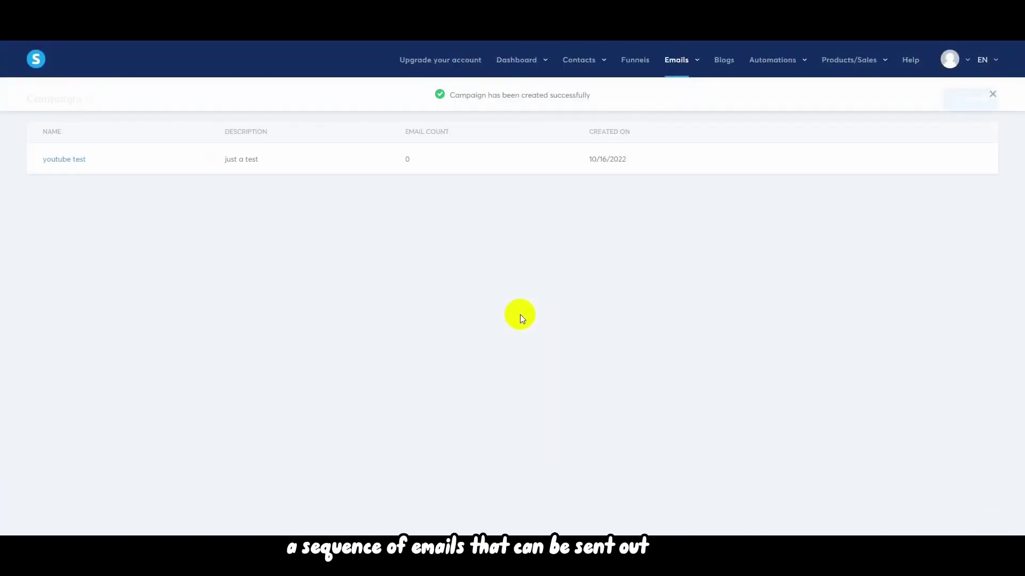
mouse_move(619, 168)
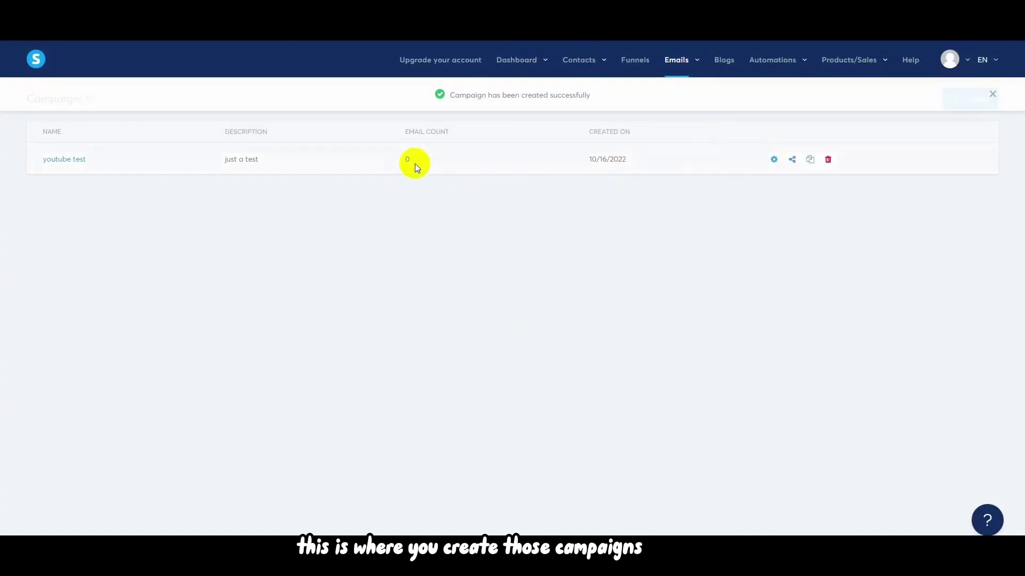
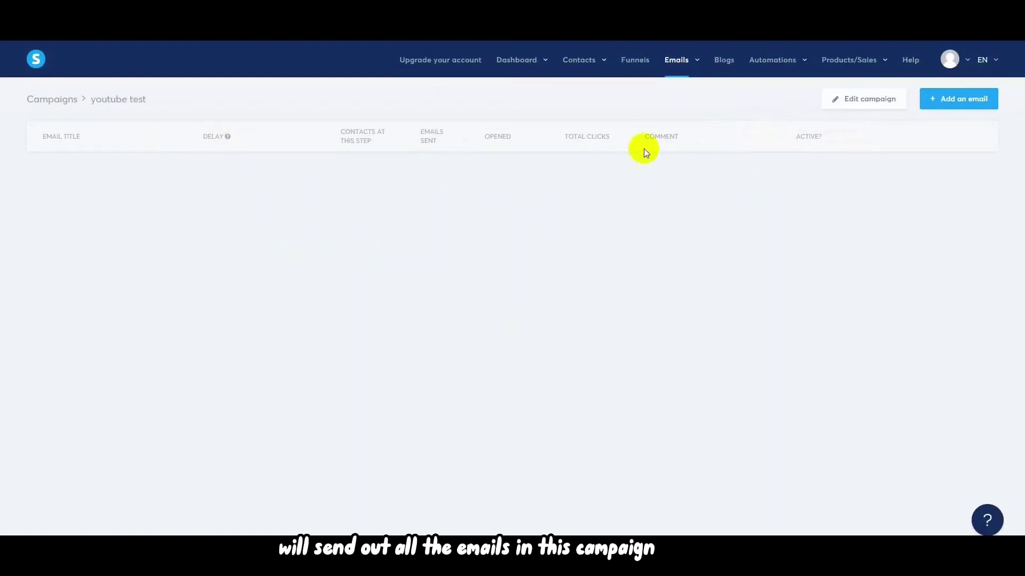
Step: Add an email to the youtube test campaign with sender name softreviewed, subject welcome 1 and the Classic editor
left_click(954, 98)
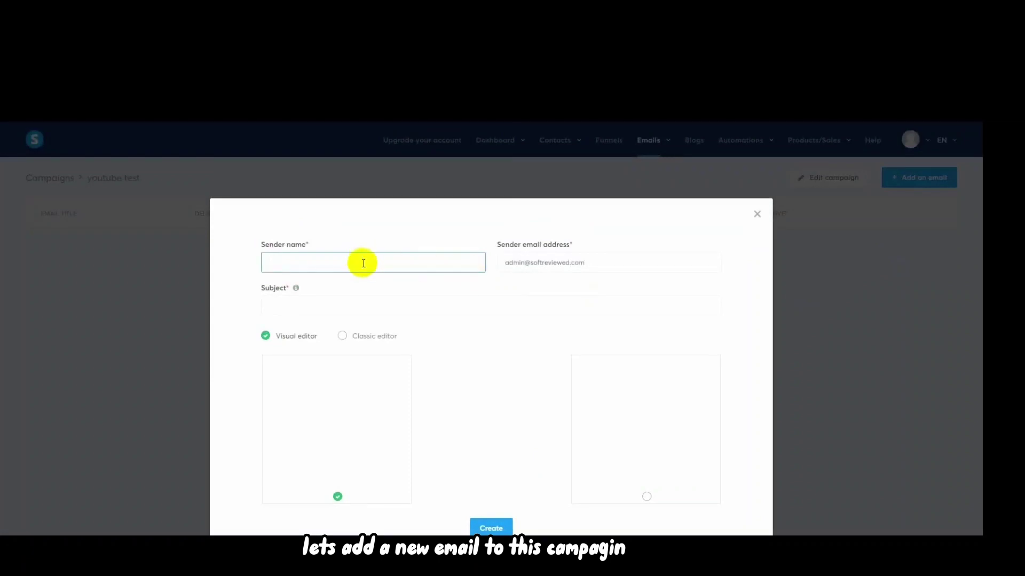
type("soft")
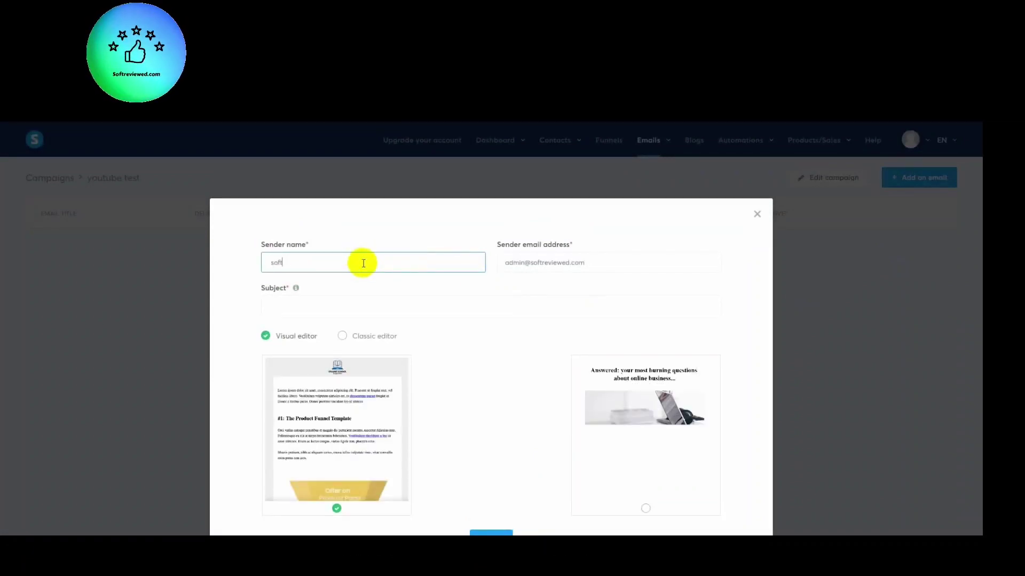
type("reviewed")
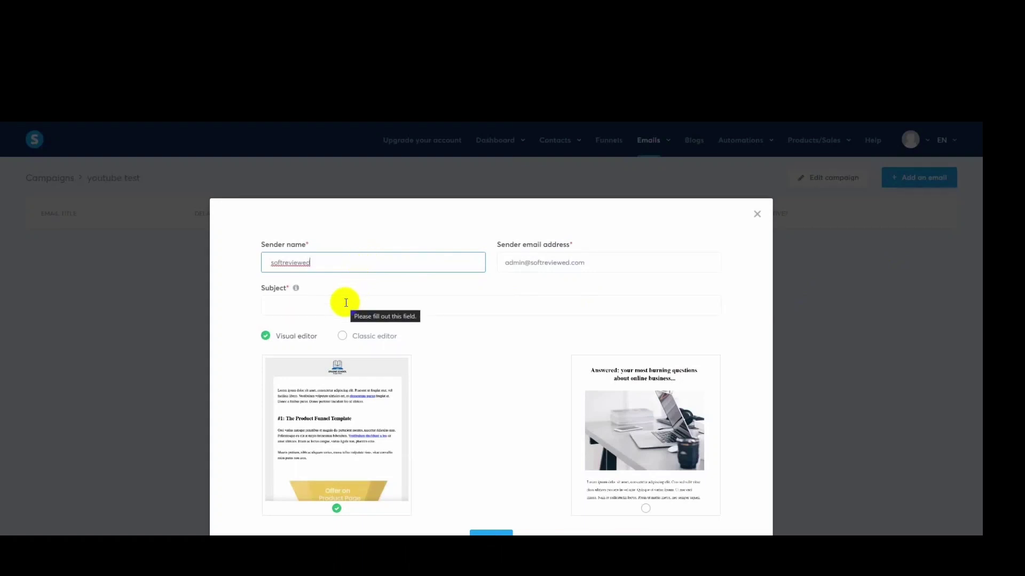
left_click(472, 302)
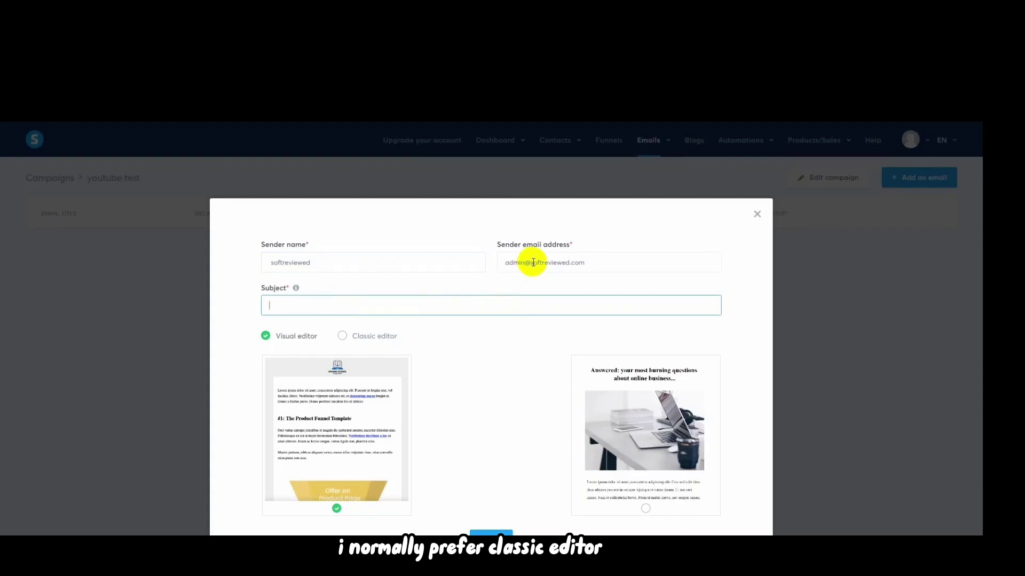
left_click(348, 304)
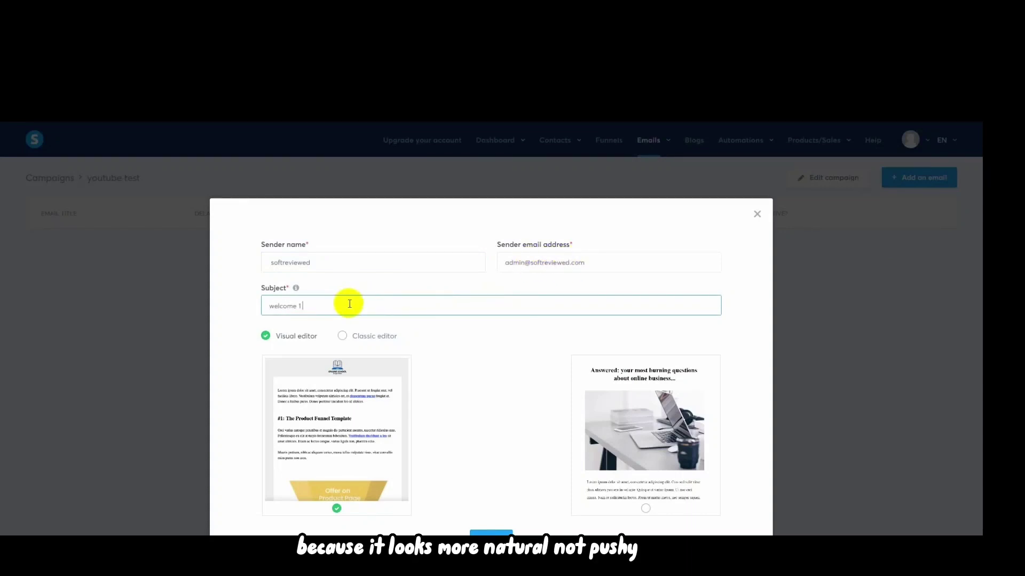
left_click(342, 336)
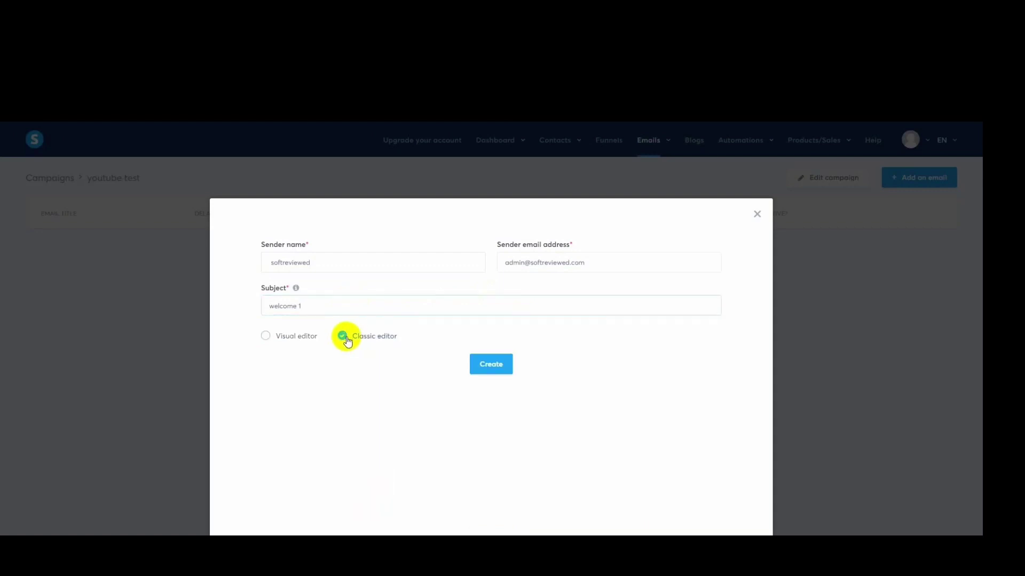
left_click(502, 362)
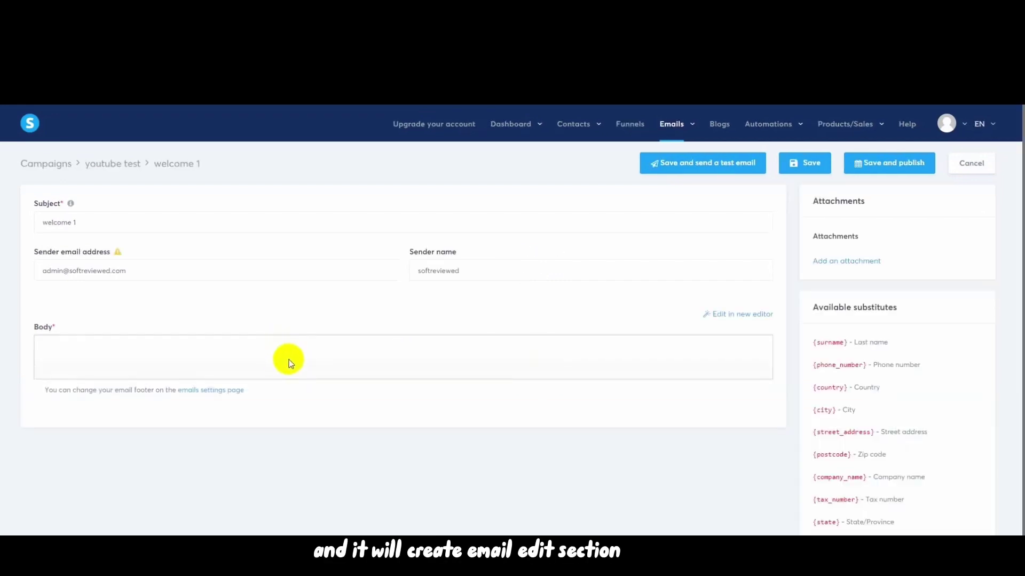
Step: Begin the welcome 1 email body with the greeting "Hi {first_name}," using the first-name substitute
double_click(72, 271)
right_click(78, 270)
left_click(117, 310)
left_click(96, 408)
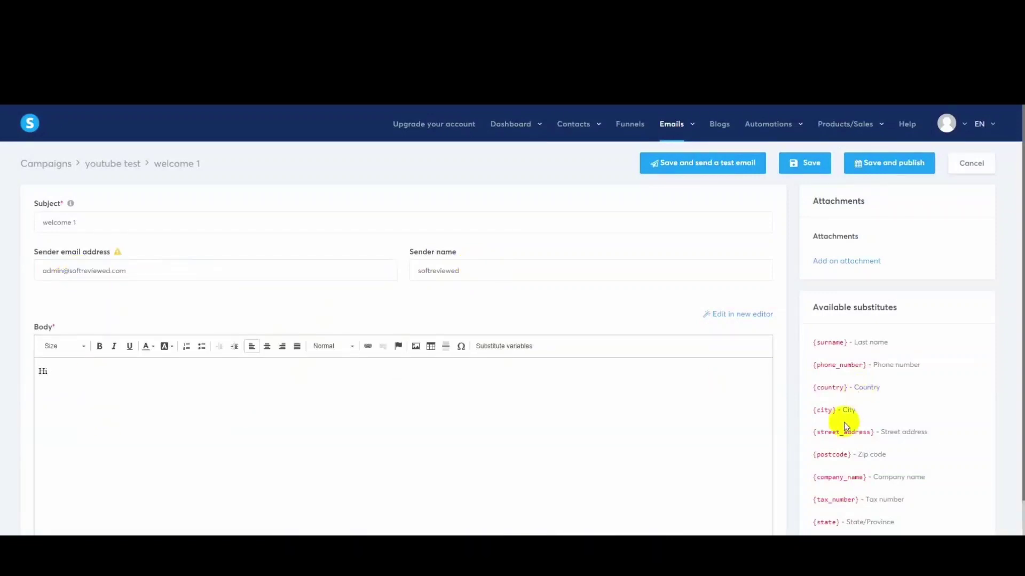
scroll(849, 422, "down", 1)
left_click_drag(813, 513, 862, 513)
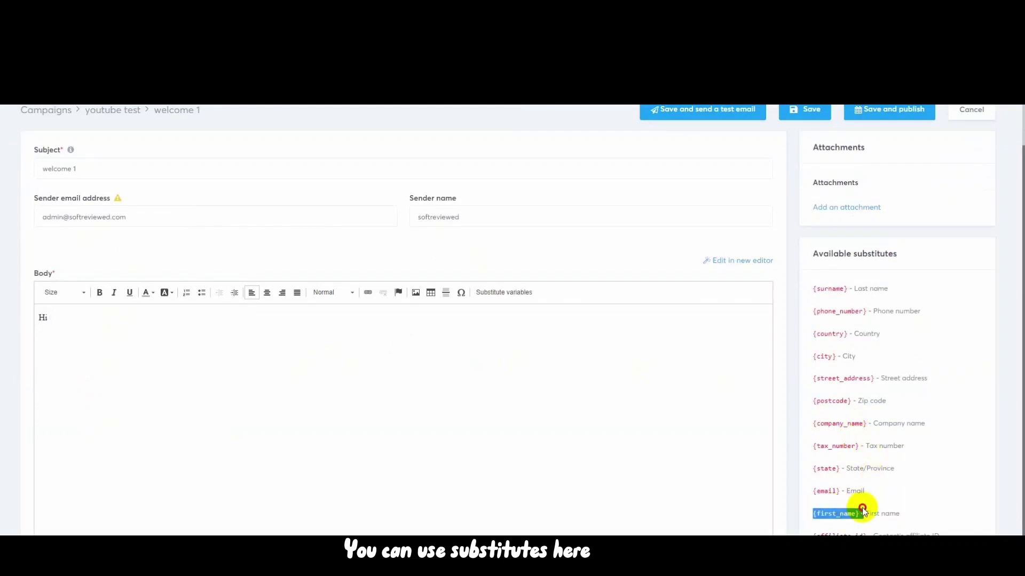
right_click(84, 323)
left_click(81, 326)
key("ctrl+v")
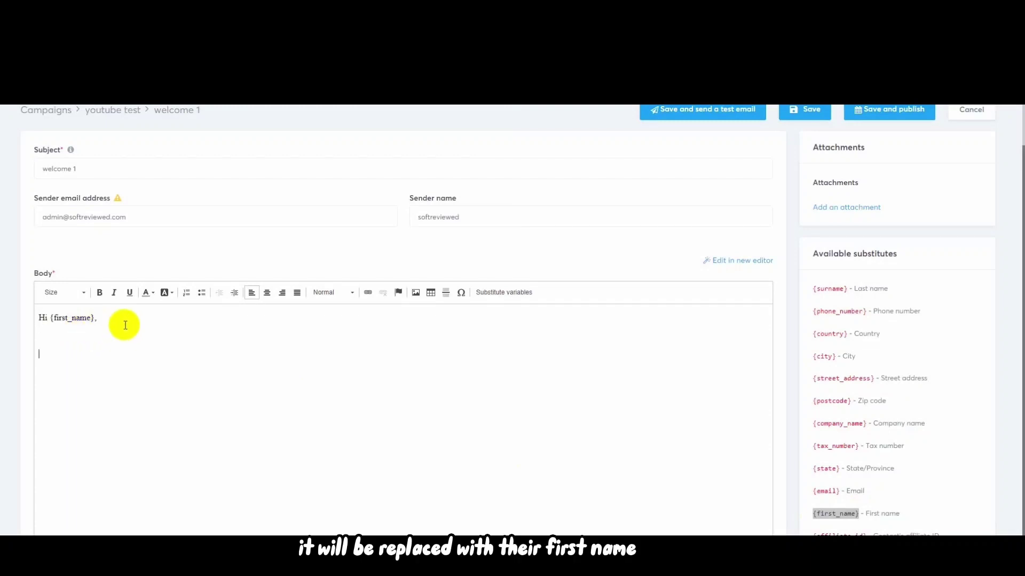
Step: Write "Welcome to my youtube channel" below the greeting in the email body
type("come to my")
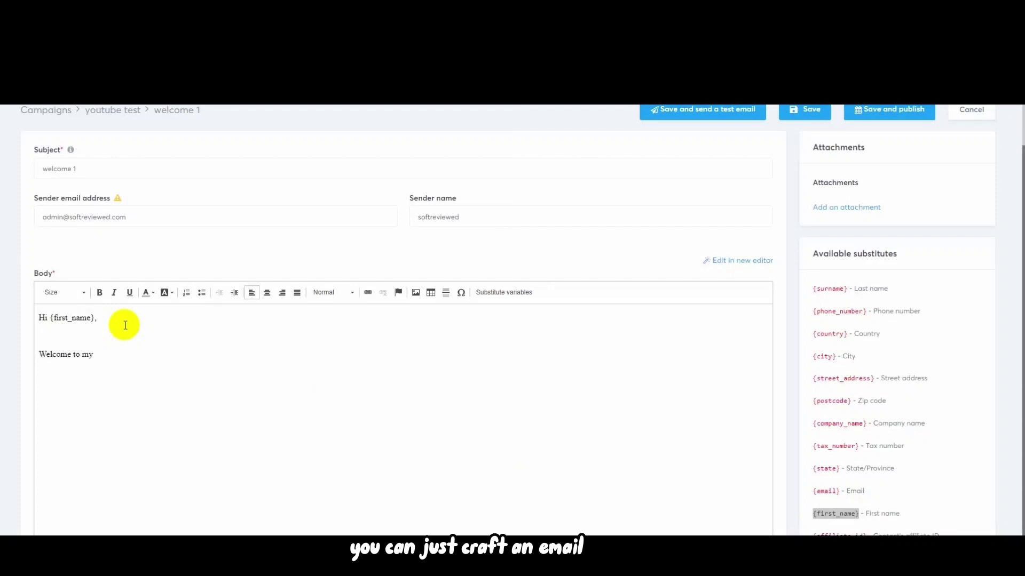
type(" youtube c")
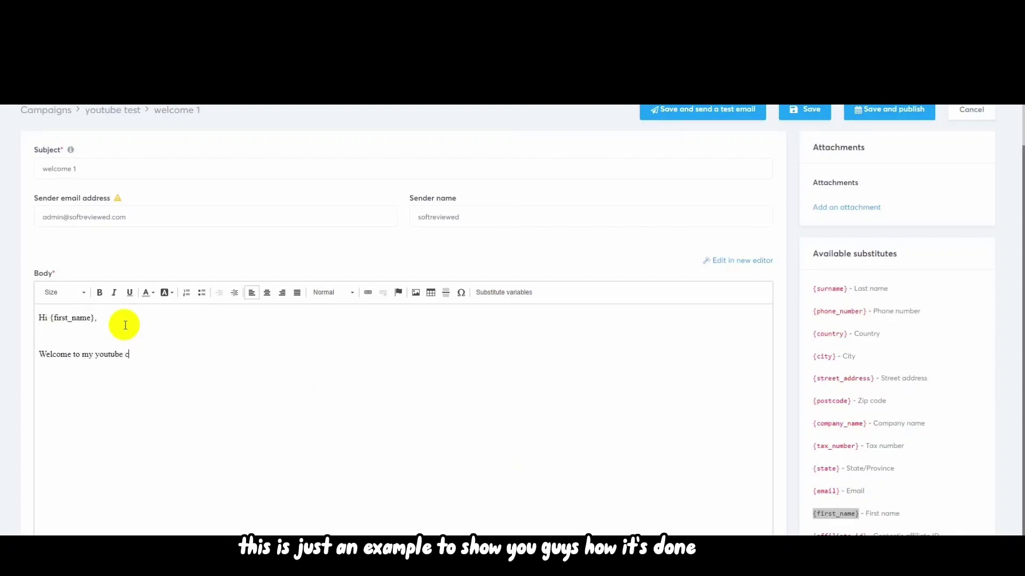
scroll(232, 343, "down", 2)
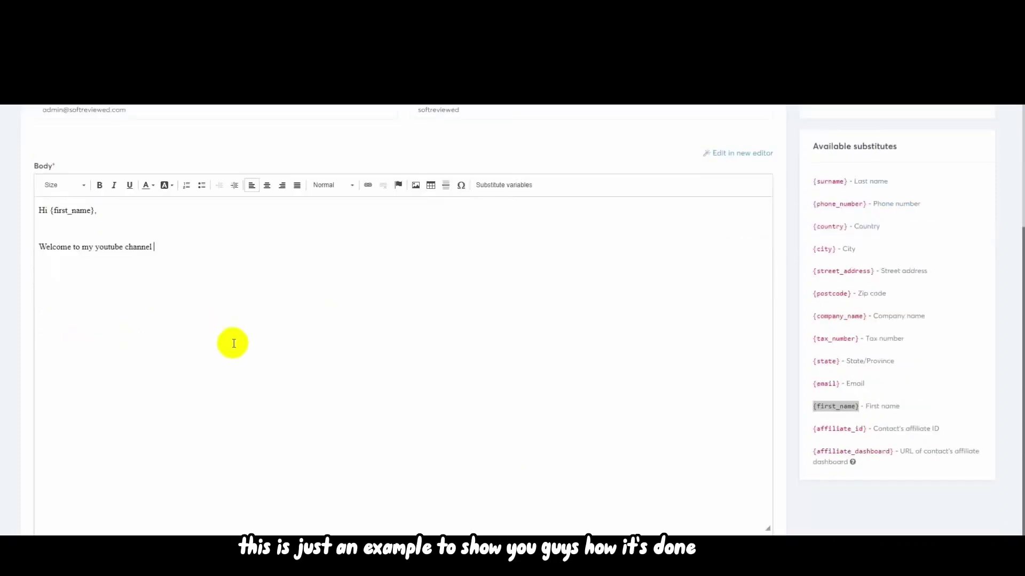
Step: Try to attach a file to the welcome 1 email and remove the empty attachment entry
scroll(231, 344, "up", 3)
left_click(840, 260)
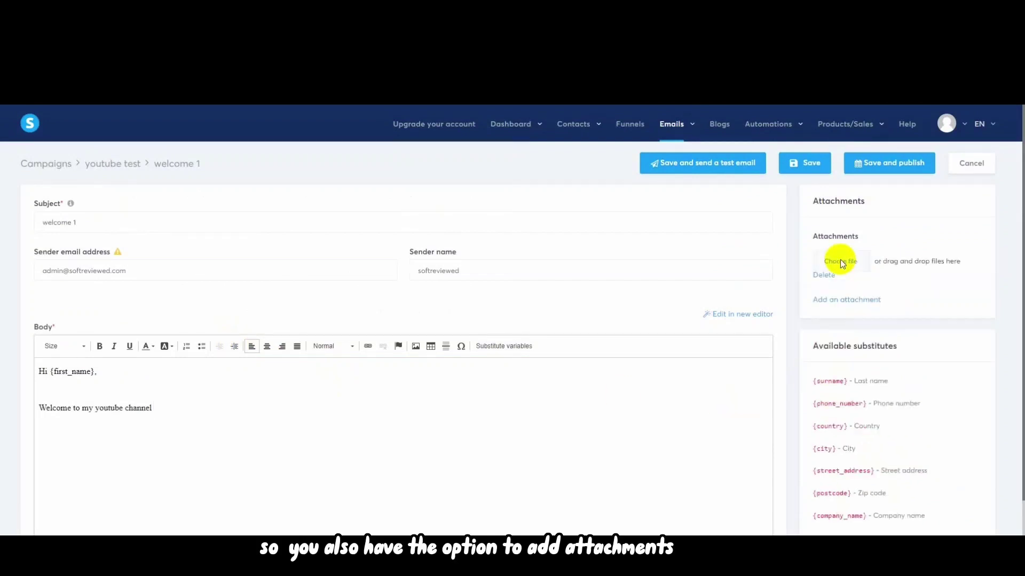
left_click(837, 262)
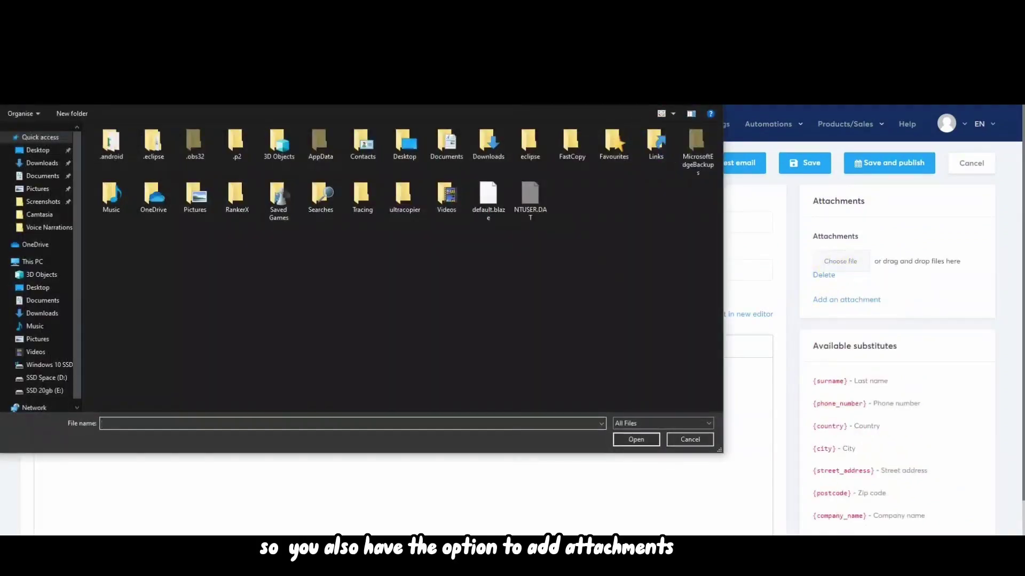
left_click(690, 439)
left_click(826, 274)
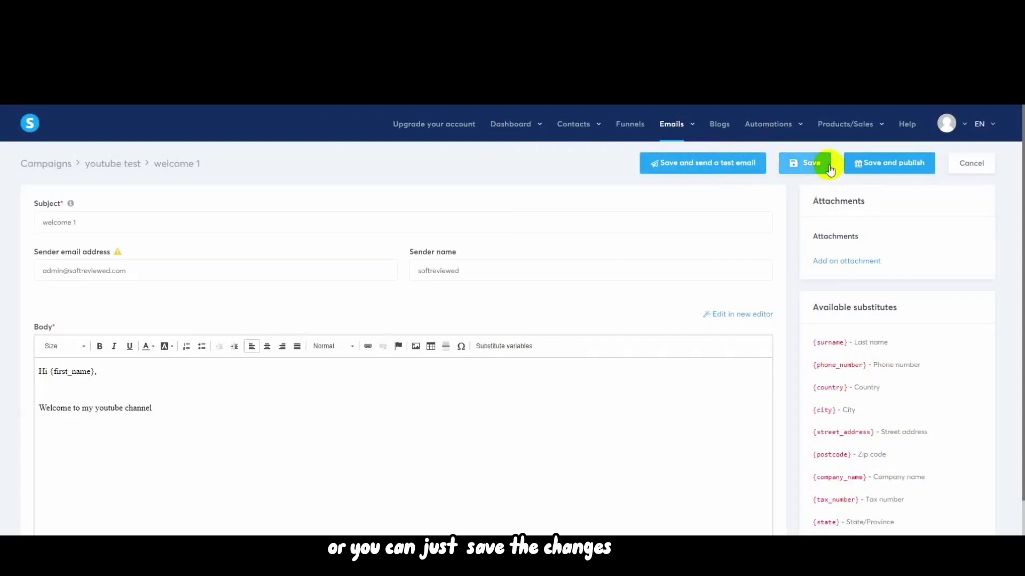
Step: Save the welcome 1 email and set its delay before sending to 1 minute in its publishing options
left_click(885, 164)
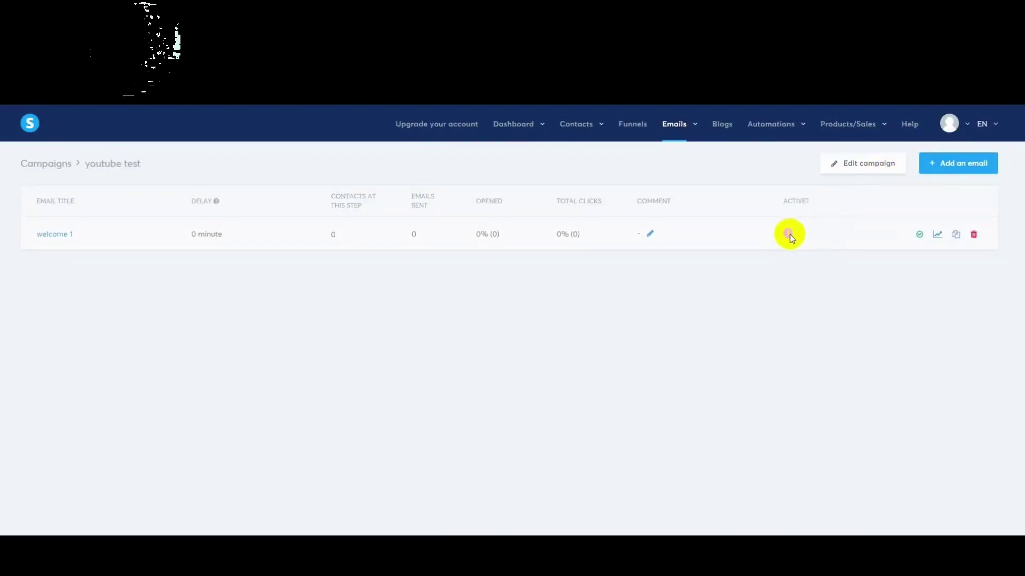
left_click(919, 235)
left_click(430, 256)
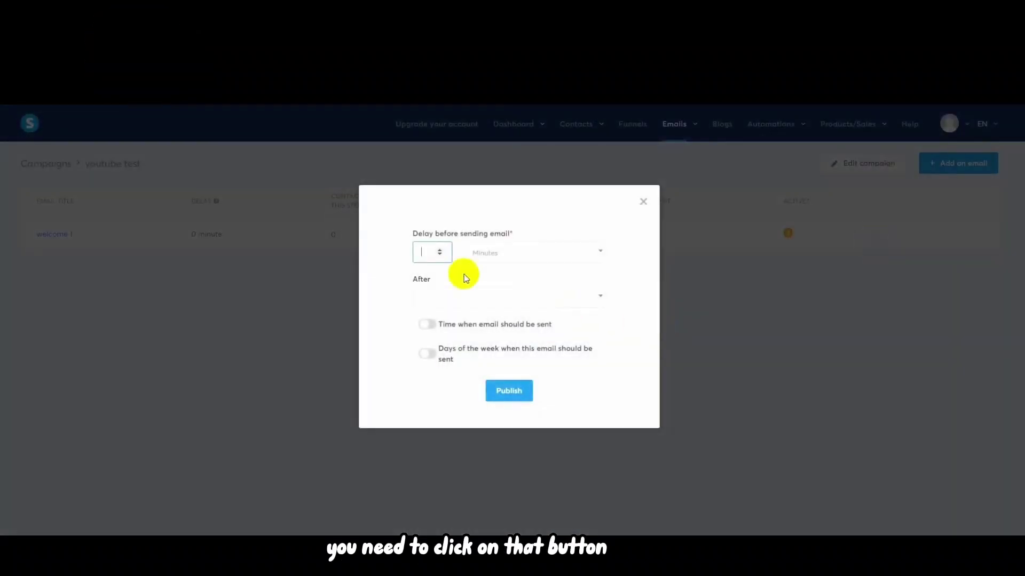
type("1")
left_click(515, 257)
left_click(506, 272)
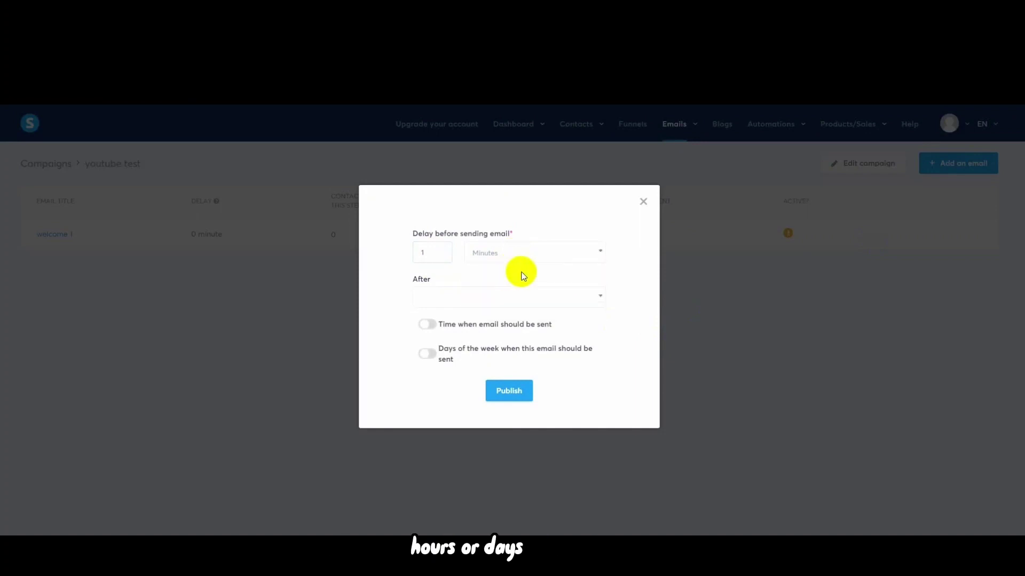
Step: Try out the specific send time and weekday options for the welcome 1 email, leaving both switched off
left_click(491, 302)
left_click(435, 325)
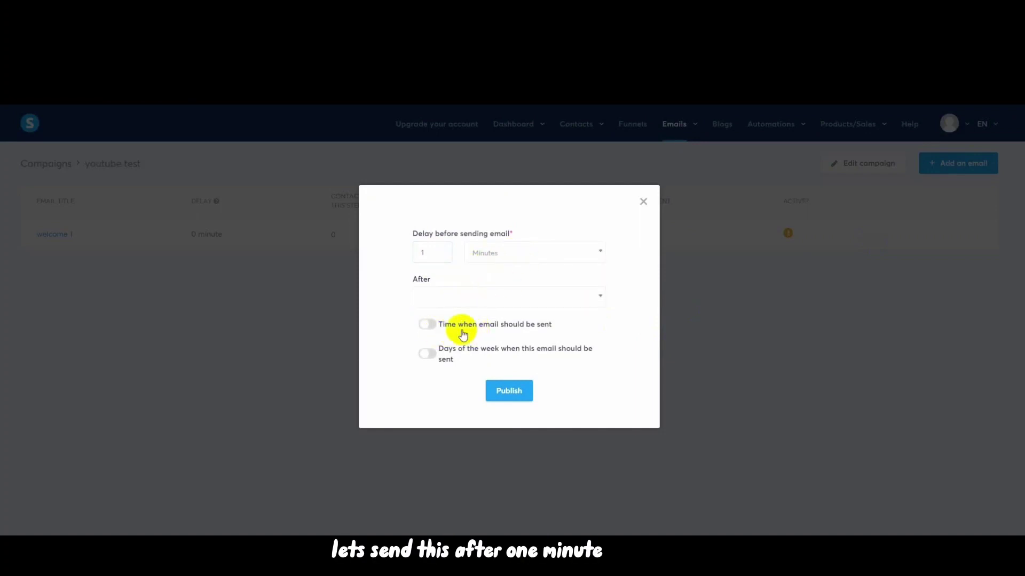
left_click(427, 325)
left_click(440, 354)
left_click(440, 354)
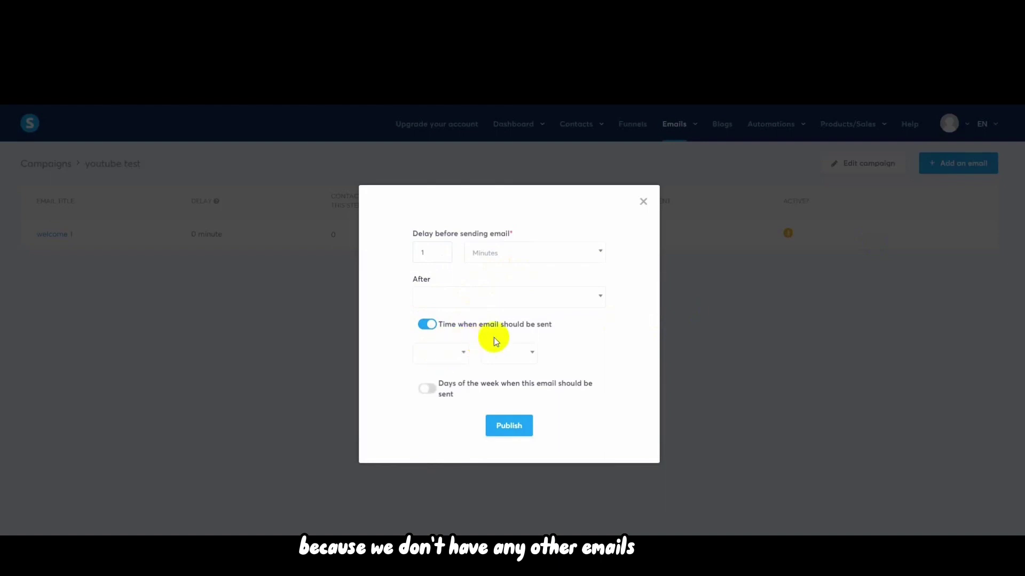
left_click(520, 355)
left_click(520, 355)
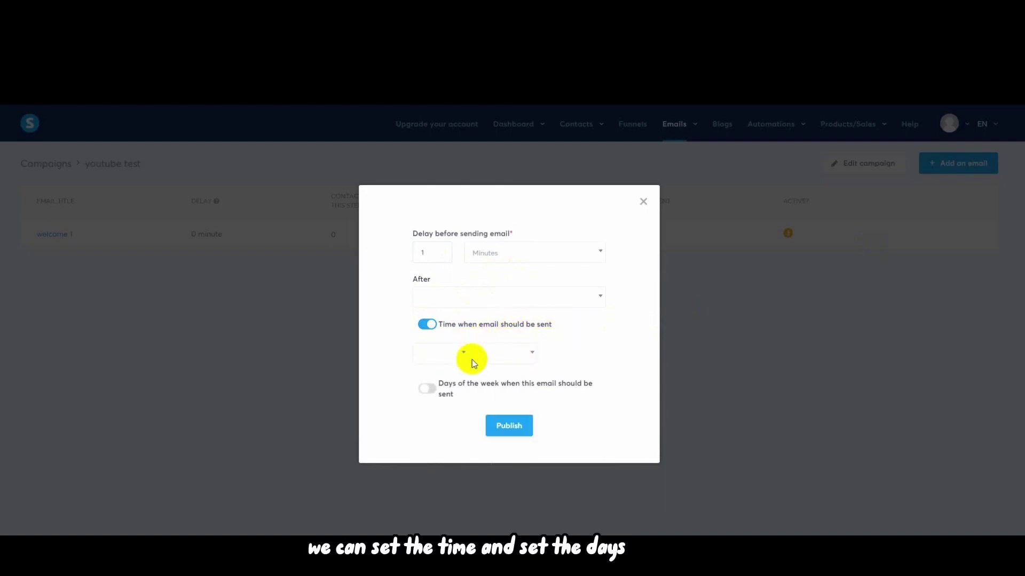
left_click(427, 389)
left_click(427, 389)
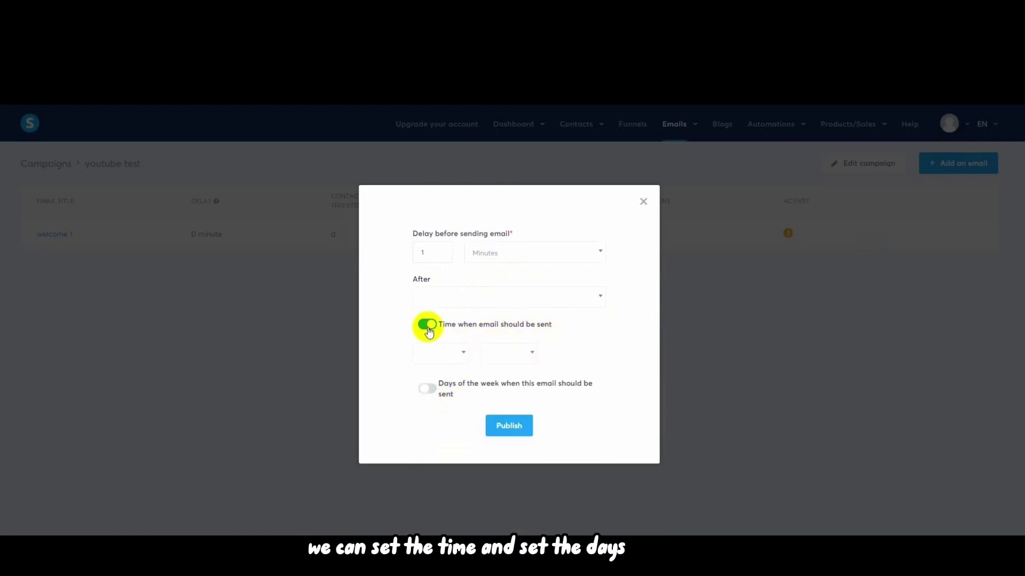
left_click(427, 325)
Step: Publish the welcome 1 email in the campaign
left_click(508, 391)
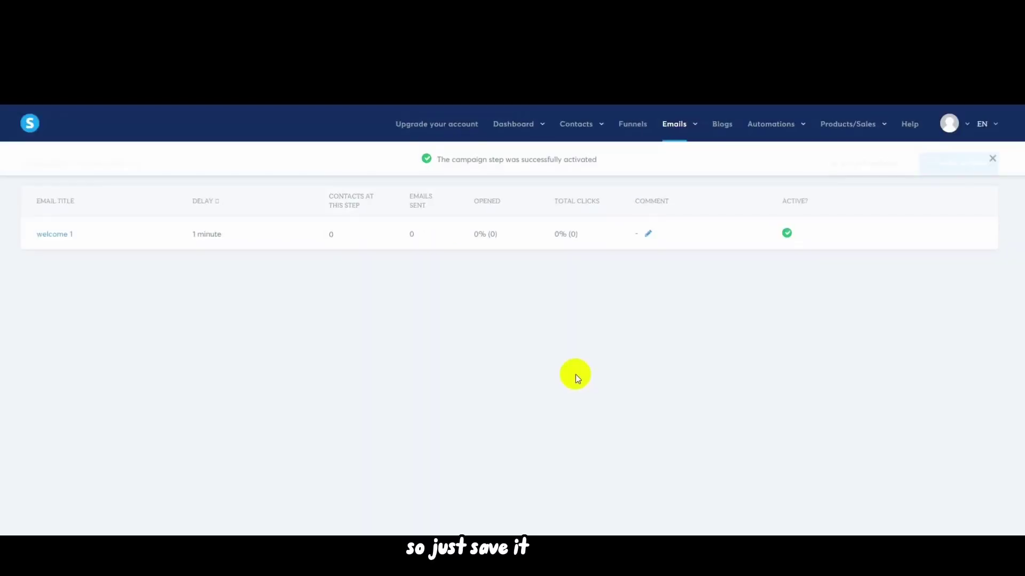
left_click(991, 157)
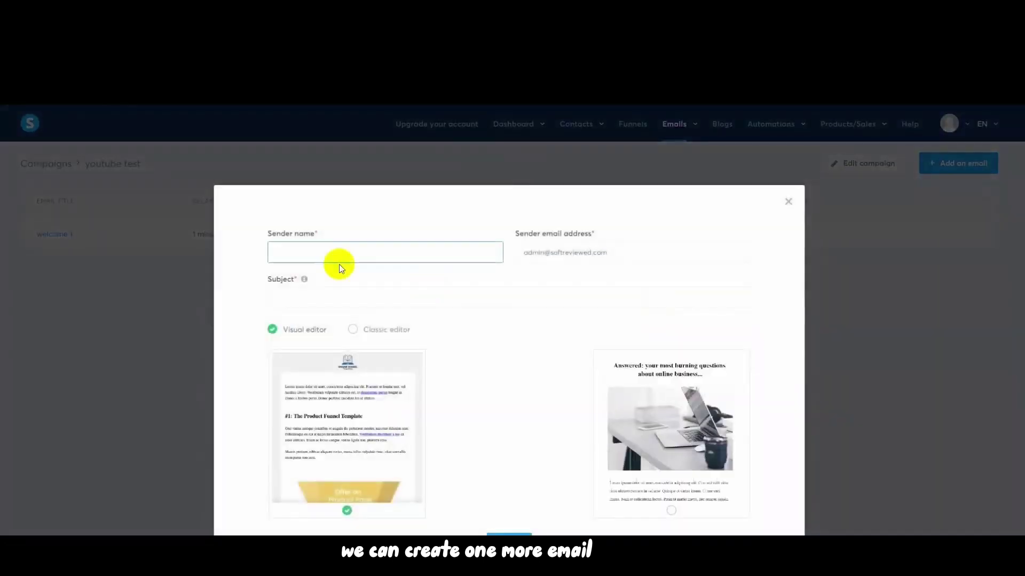
Step: Create a second campaign email with sender name softreviewed, subject welcome 2 and the Classic editor
left_click(315, 251)
left_click(342, 278)
left_click(373, 294)
type("welcome 1")
left_click(384, 331)
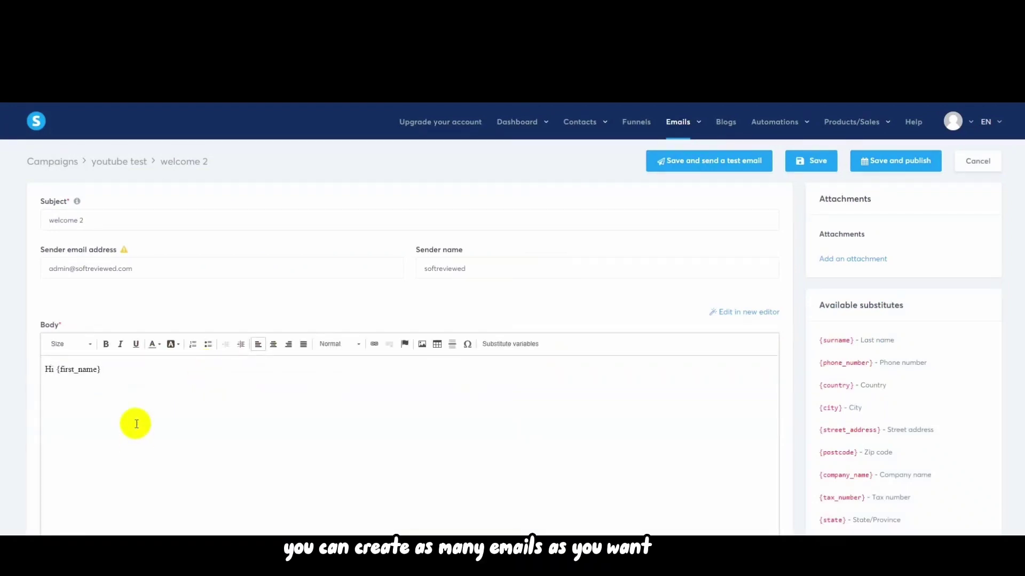
Step: Complete the greeting with a comma and write "i have released a new video on my channel pls watch it here" below it
type(",  ")
type("i have ")
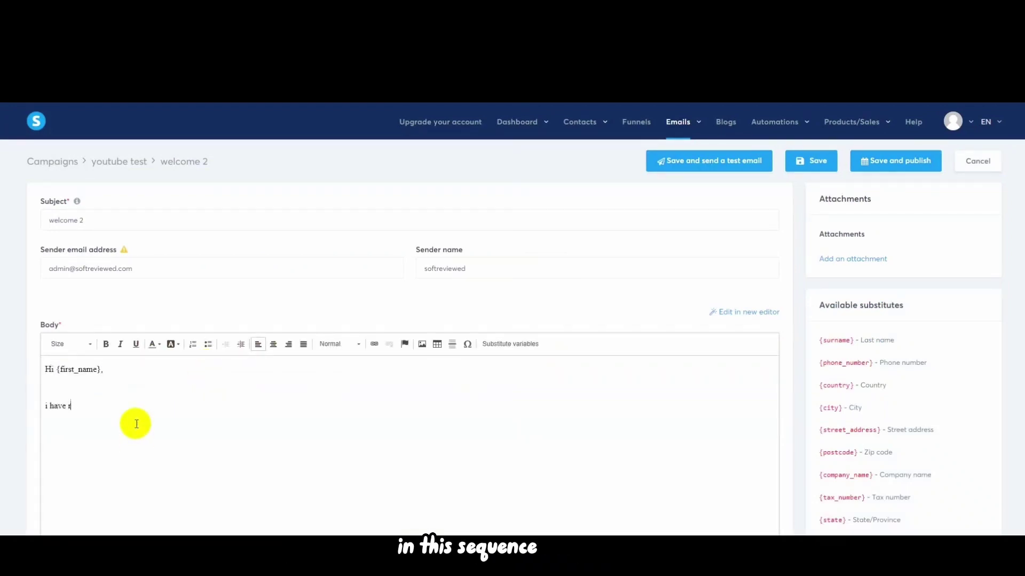
type("released a new video on m")
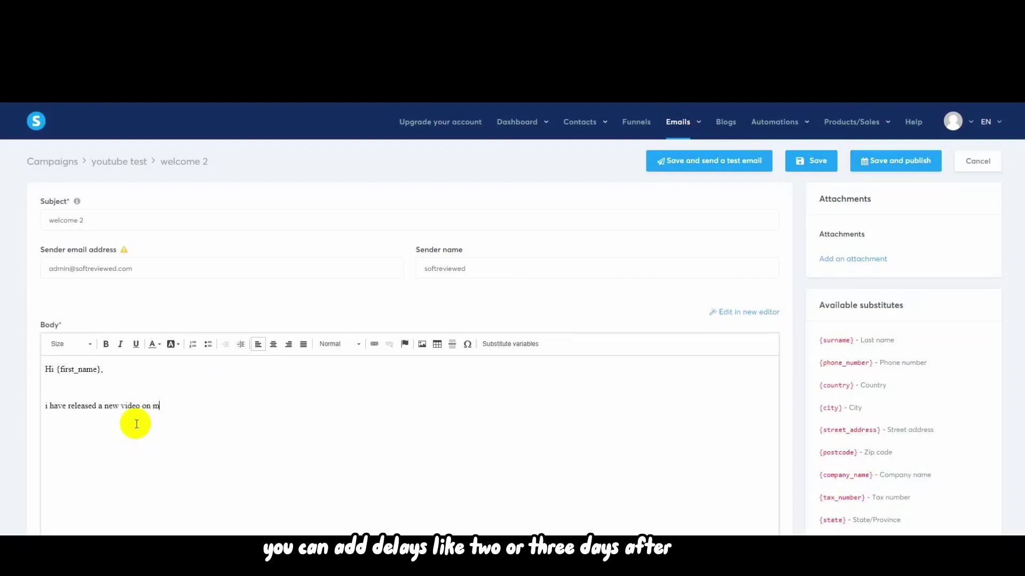
type("y channel pls w")
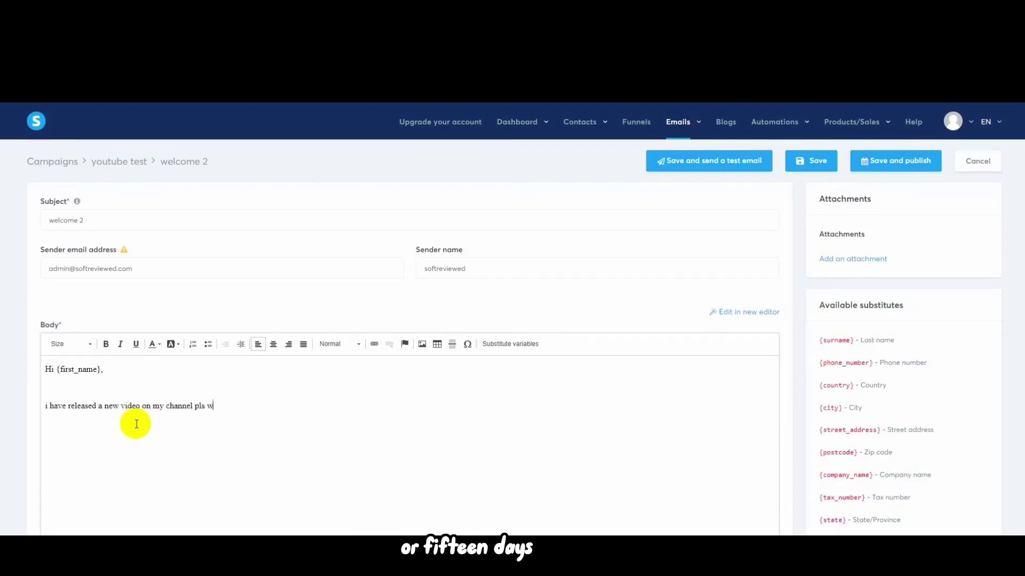
type("atch it here")
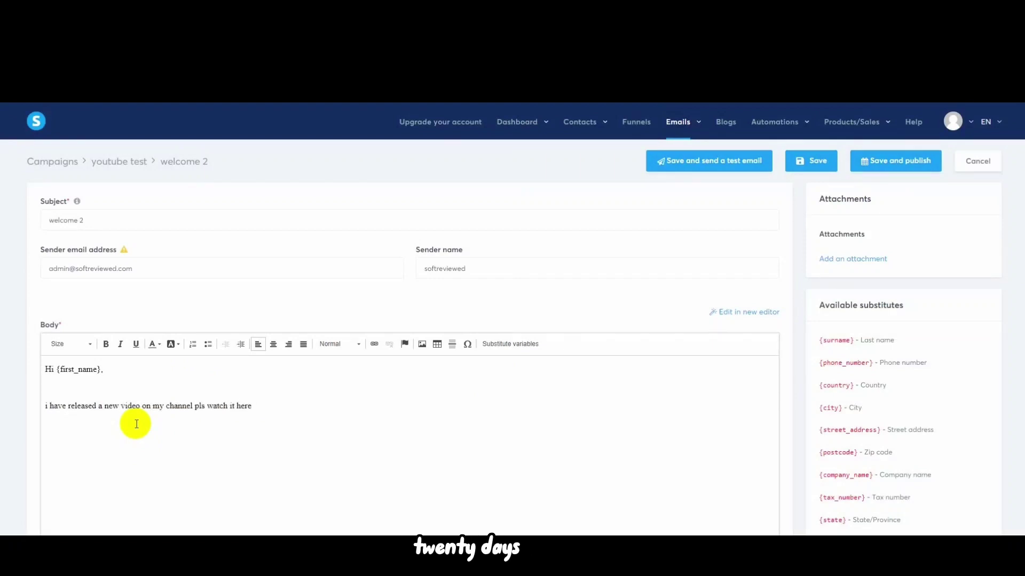
Step: Publish the welcome 2 email with a delay of 1 day after welcome 1
left_click(882, 163)
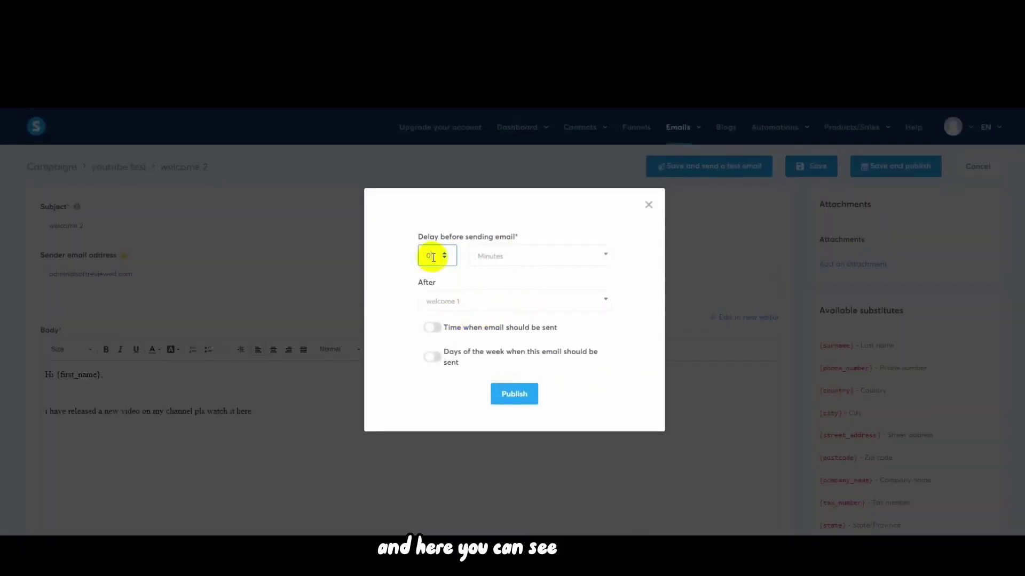
key("BackSpace")
type("1")
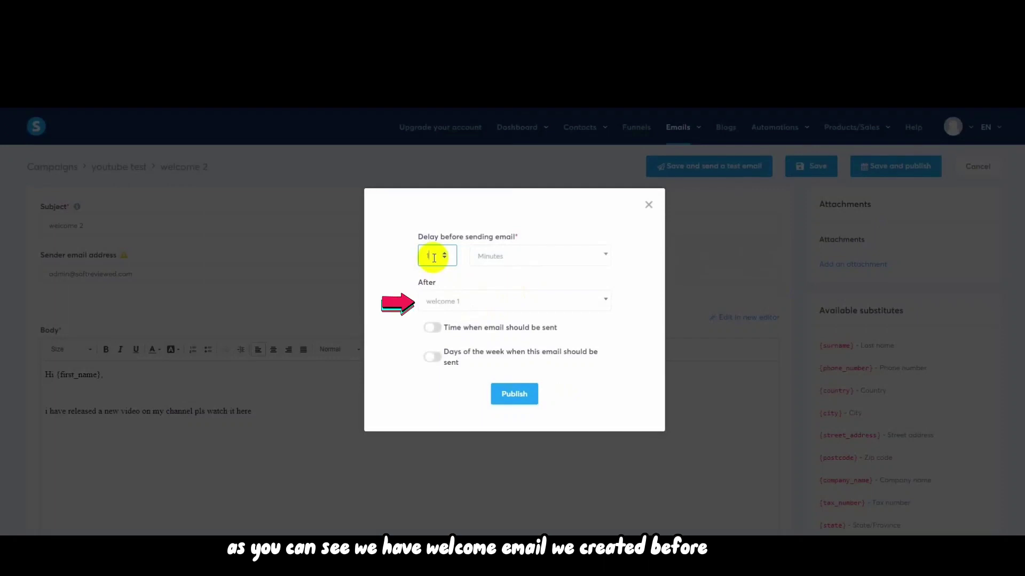
left_click(508, 257)
left_click(512, 315)
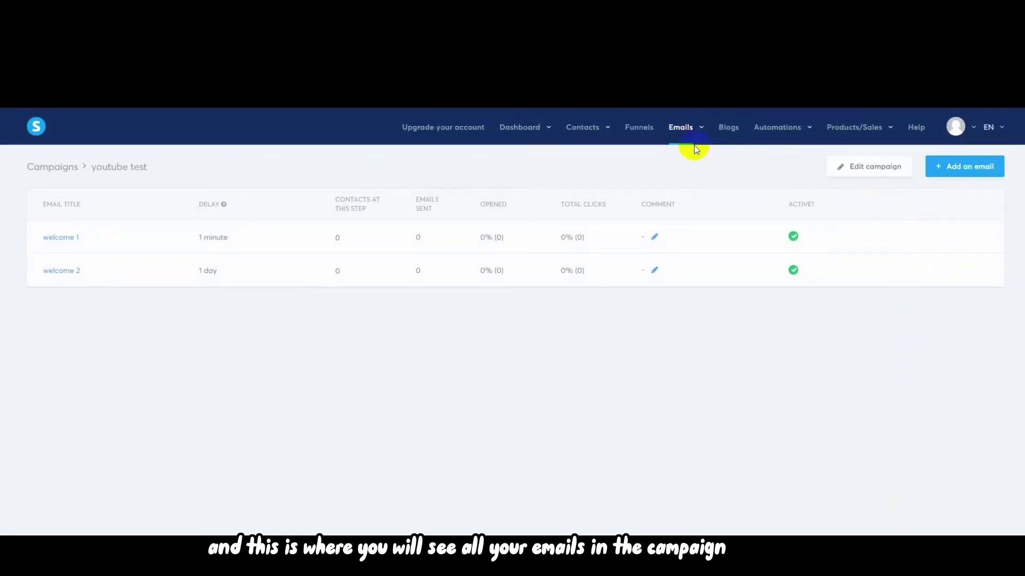
Step: Examine the email statistics for emails sent, open rates, spam reports and bounces
mouse_move(693, 142)
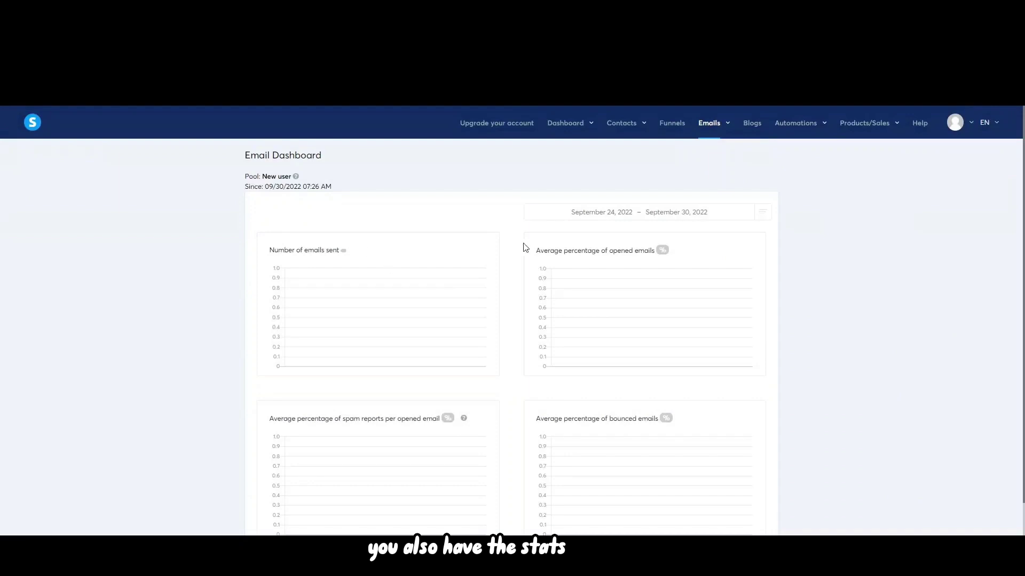
scroll(523, 247, "down", 1)
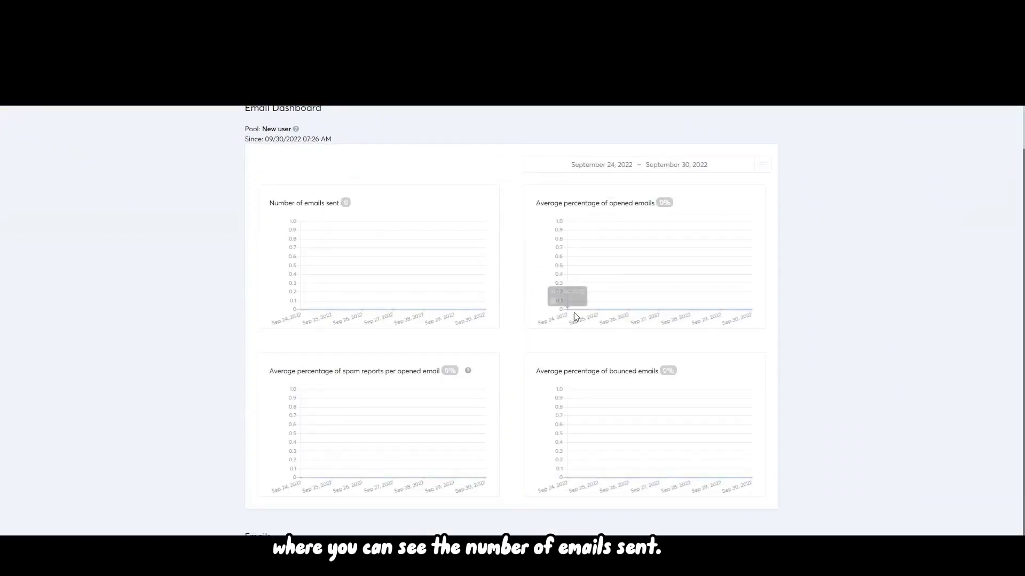
scroll(718, 507, "up", 1)
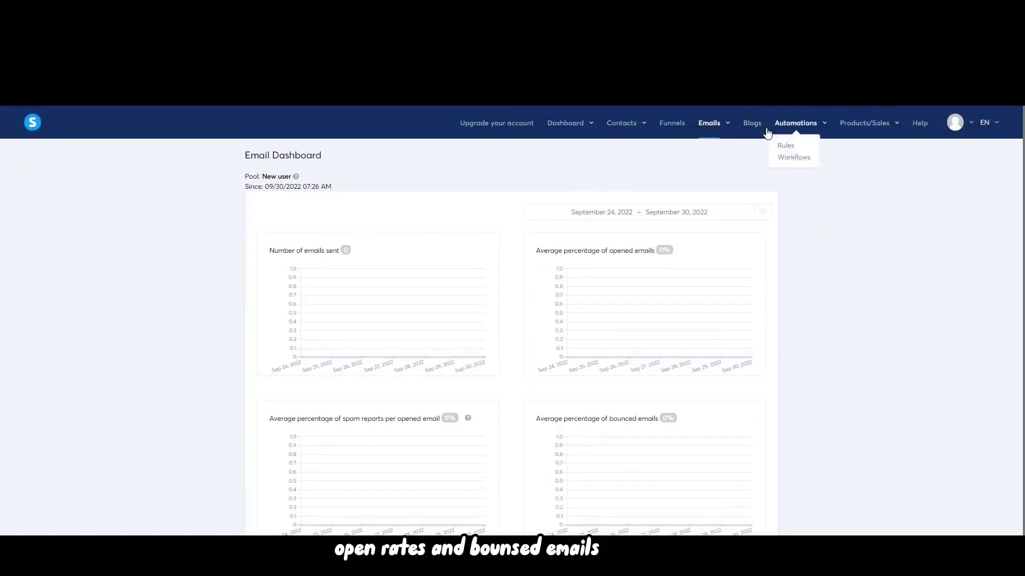
Step: Create a blog named testblog using the first template in the last row of the template gallery
left_click(752, 124)
left_click(954, 162)
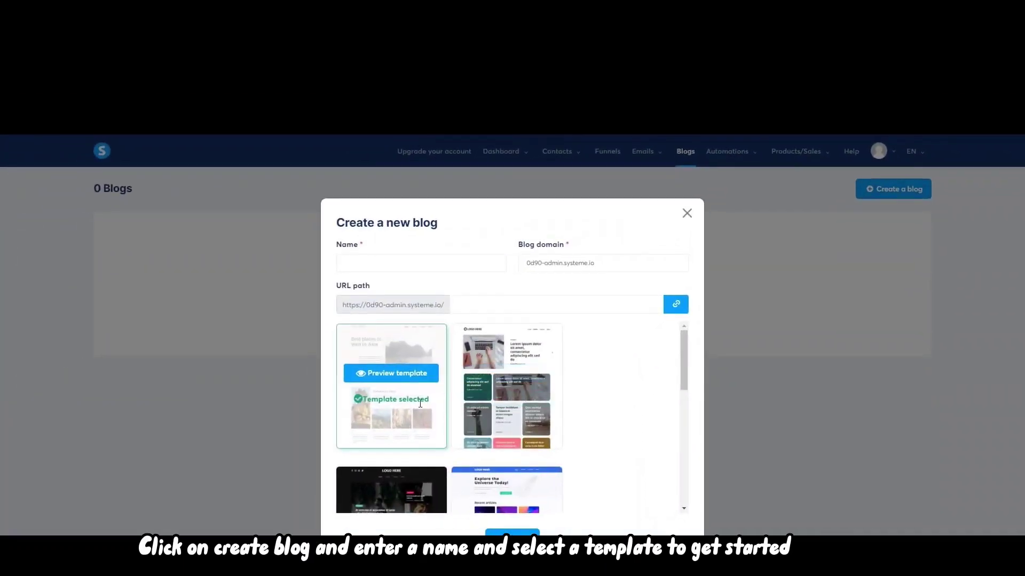
scroll(395, 446, "down", 5)
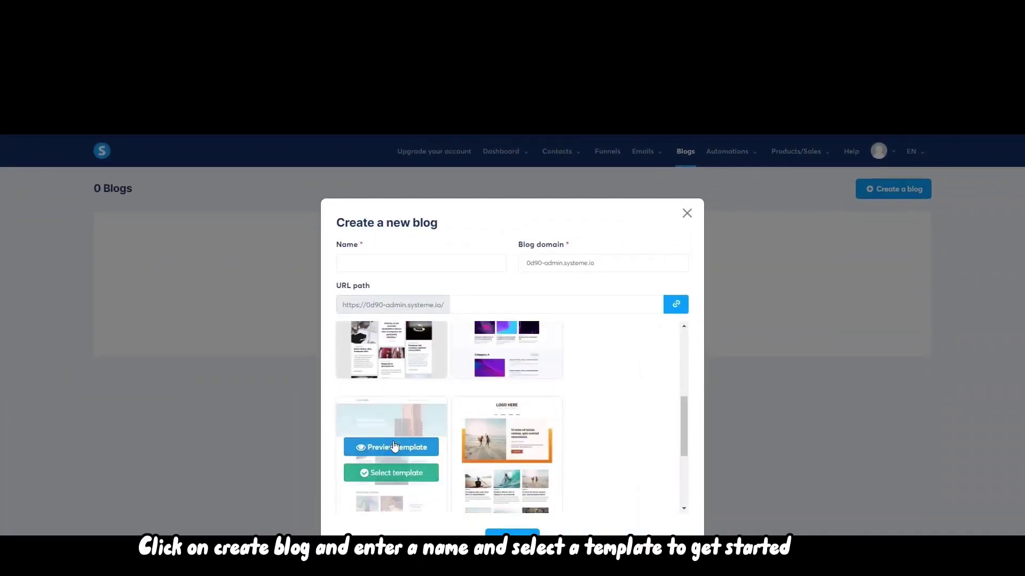
scroll(398, 454, "down", 3)
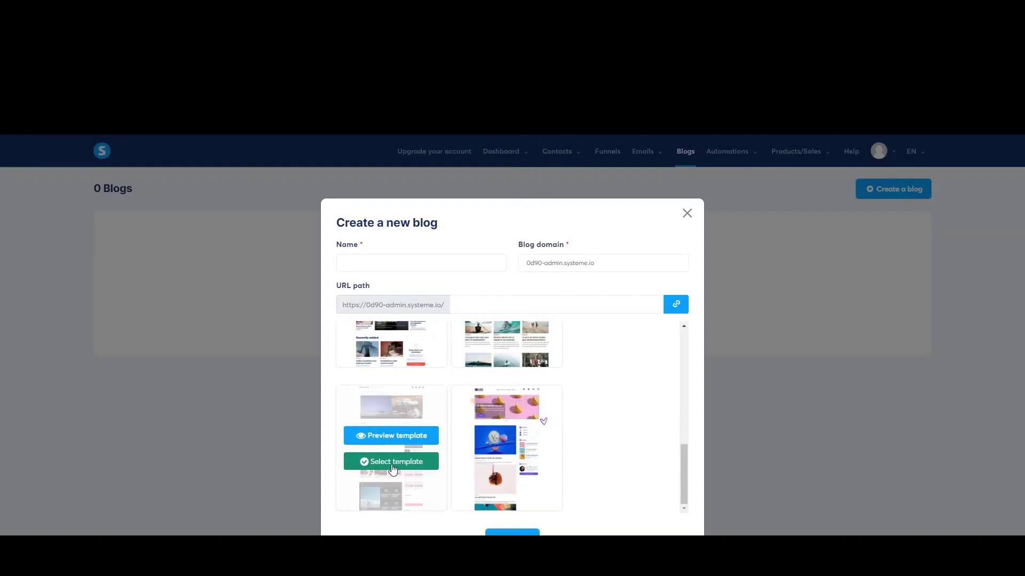
left_click(392, 468)
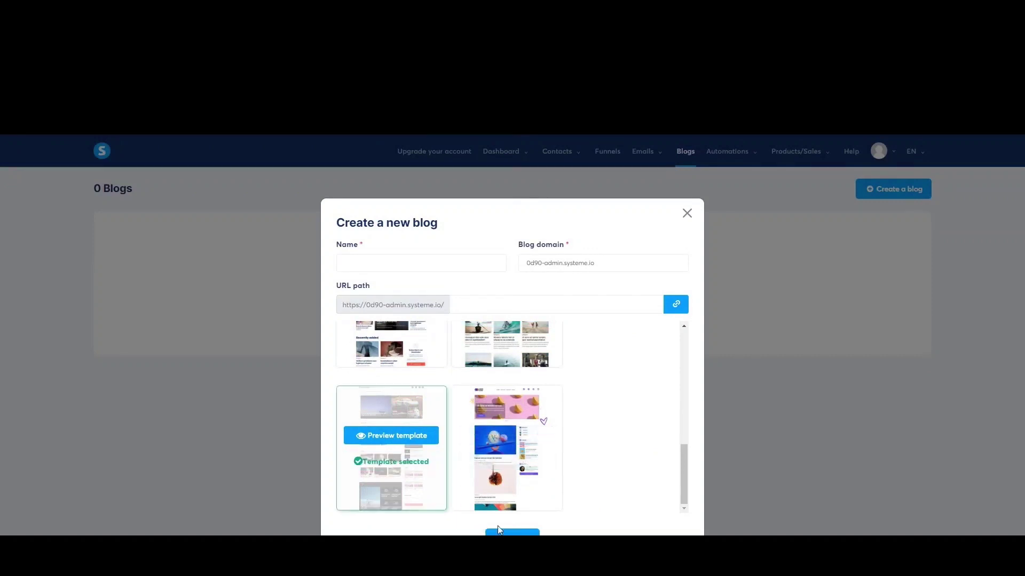
left_click(531, 534)
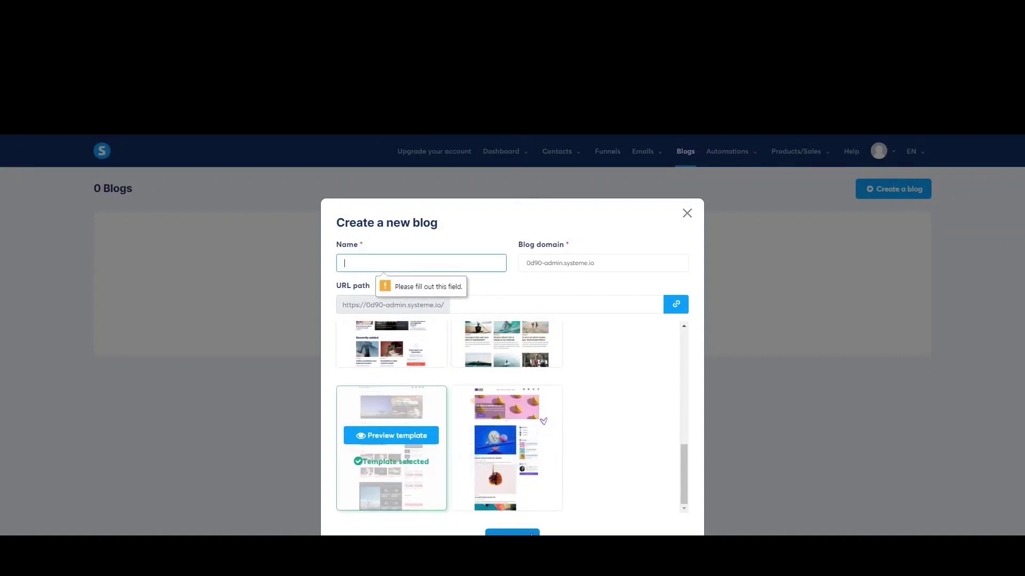
left_click(392, 268)
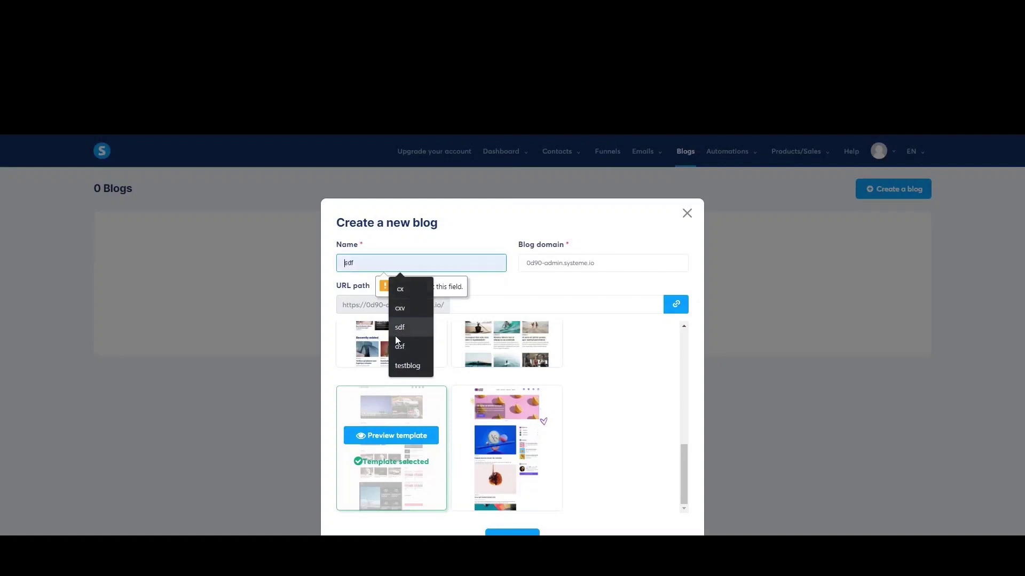
left_click(406, 365)
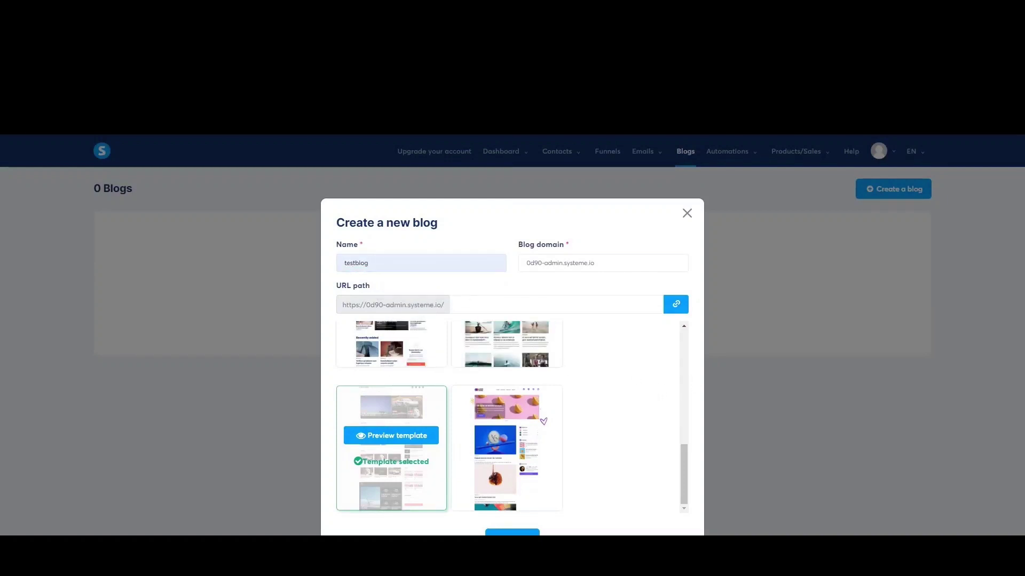
left_click(525, 534)
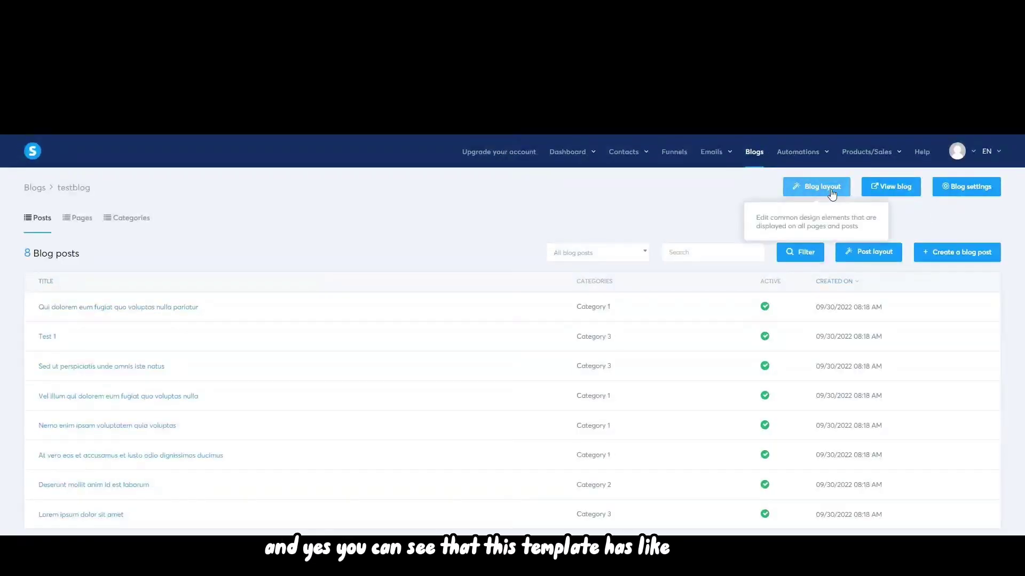
Step: Review the pages and categories that come with testblog and return to its posts
left_click(89, 221)
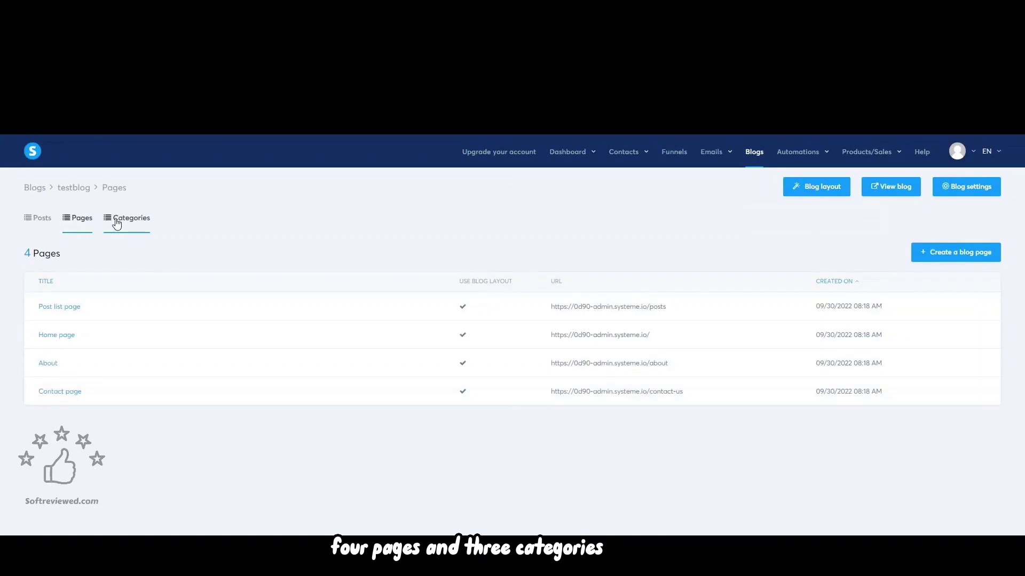
left_click(117, 224)
left_click_drag(238, 334, 224, 373)
left_click(190, 362)
left_click(83, 221)
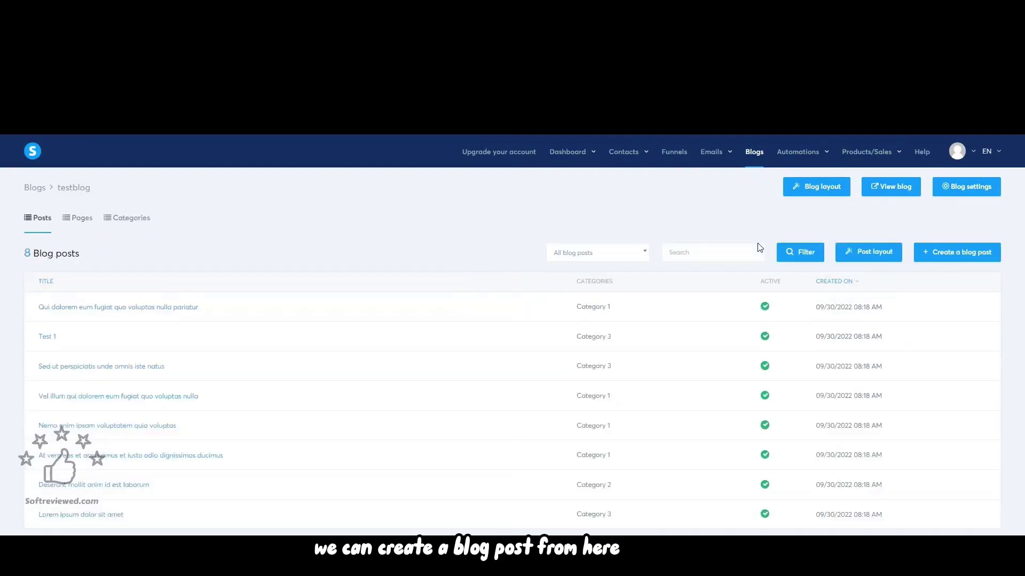
Step: Create a blog post titled "test for youtube" with short description "this is a short desc" in Category 2
left_click(968, 259)
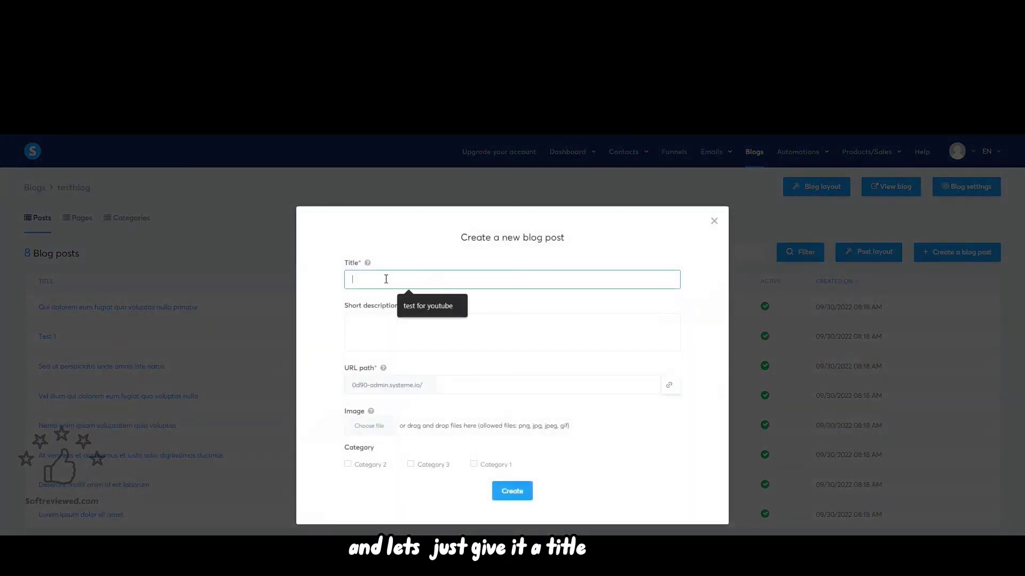
type("test for youtube")
left_click(448, 347)
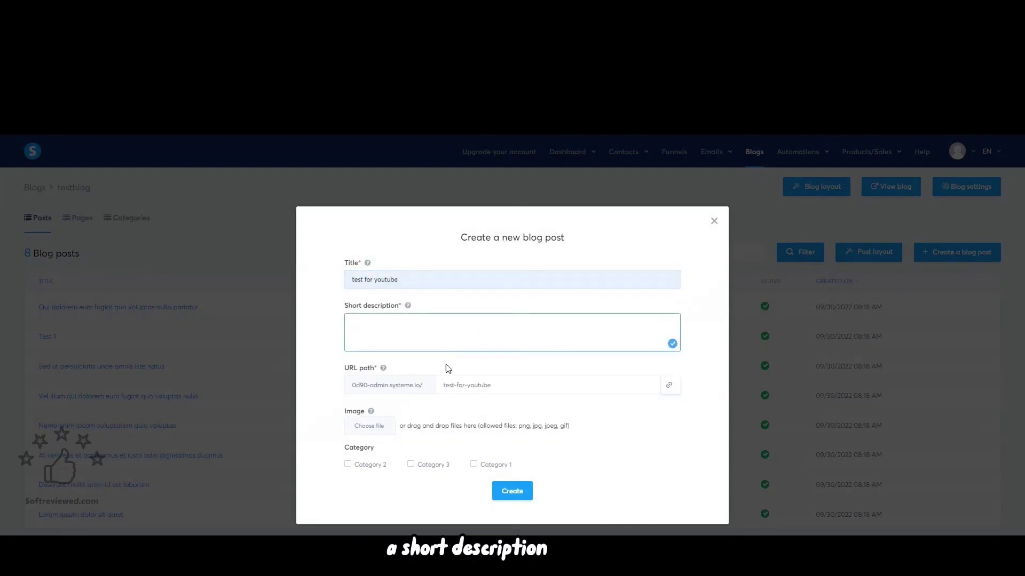
left_click(520, 493)
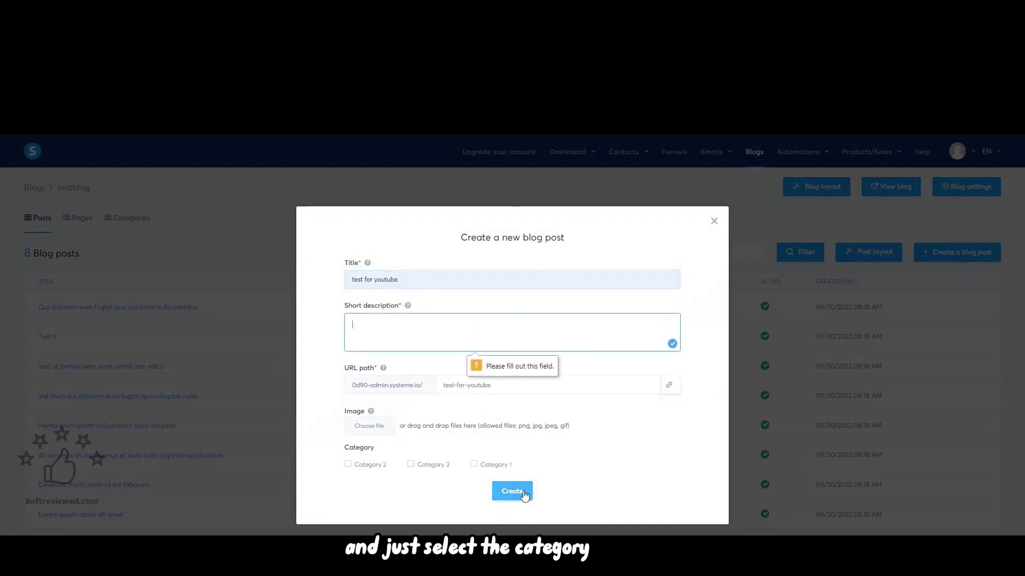
left_click(348, 465)
left_click(512, 491)
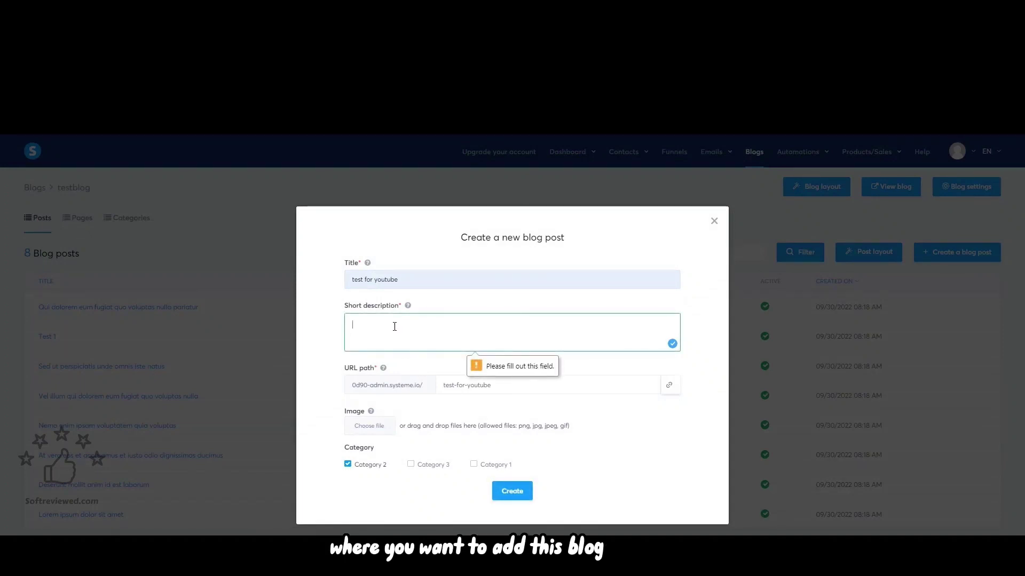
type("this is a short ")
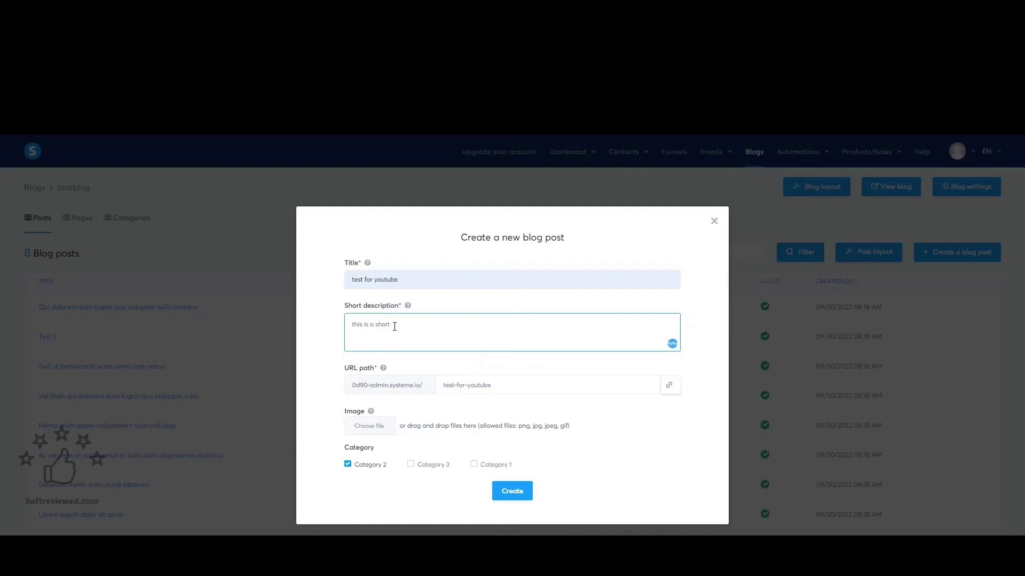
type("desc")
left_click(515, 397)
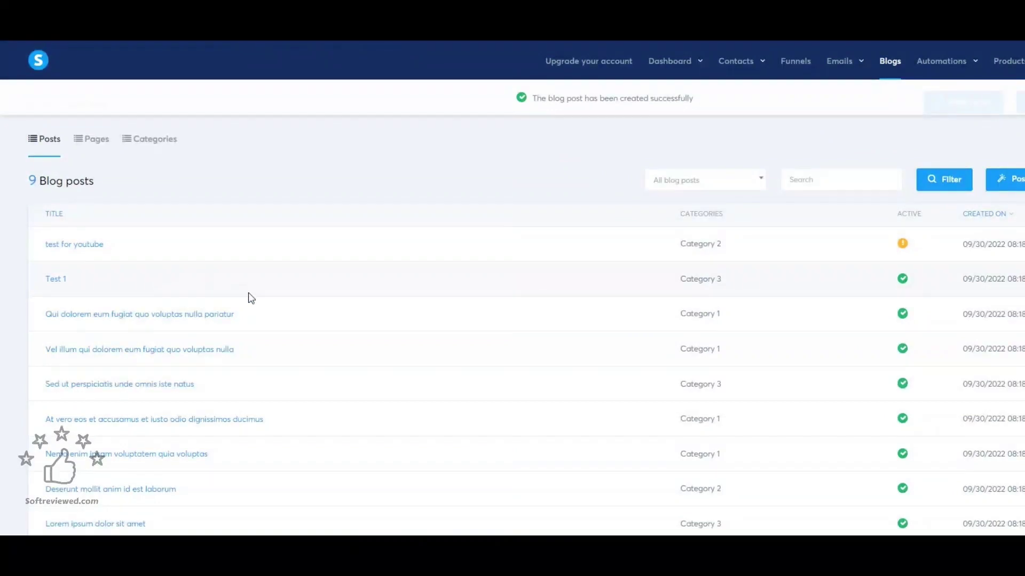
Step: Open the "test for youtube" post in the page editor, look over its layout and save it
left_click(71, 244)
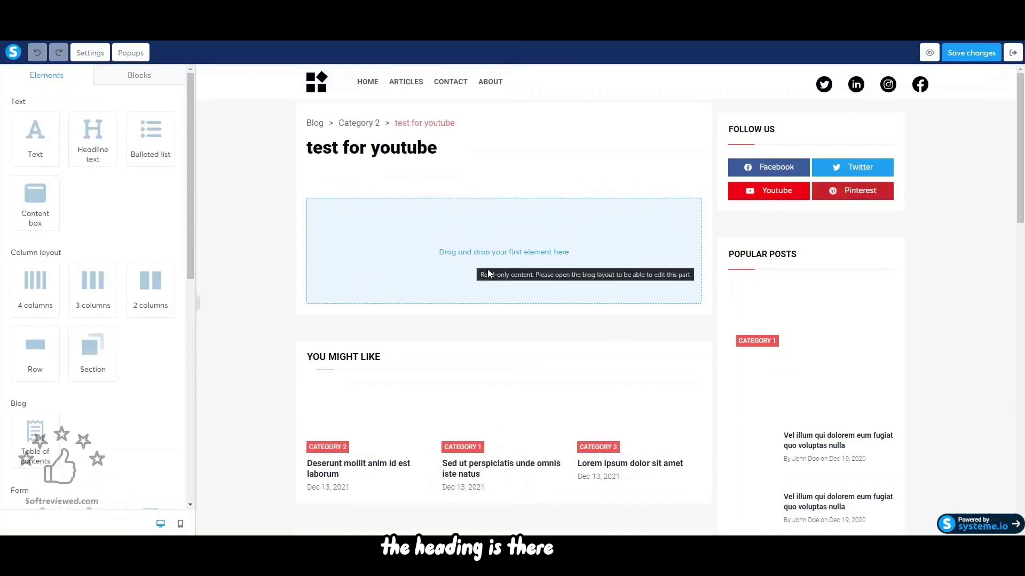
scroll(549, 393, "down", 4)
scroll(548, 393, "down", 12)
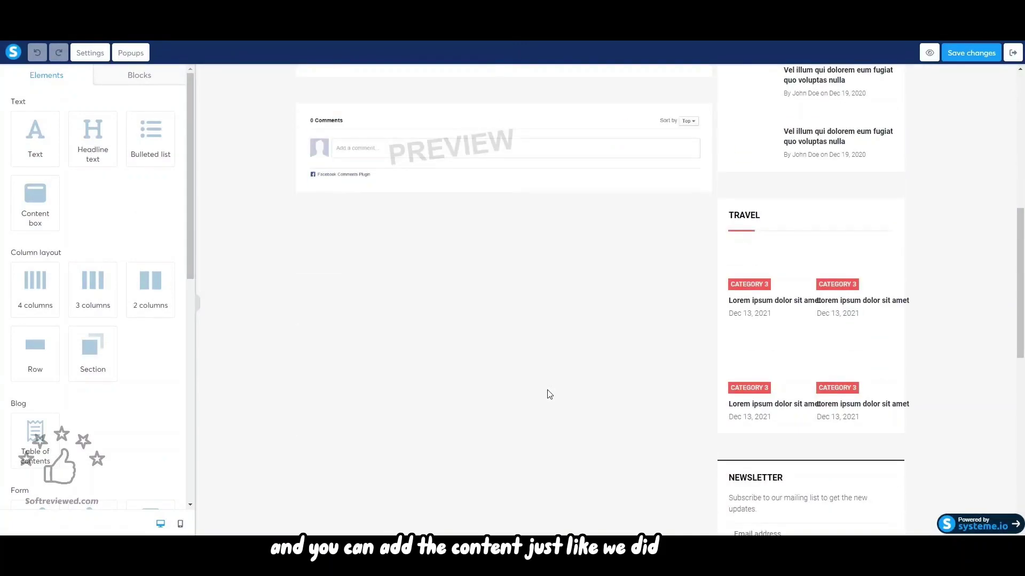
scroll(547, 394, "up", 16)
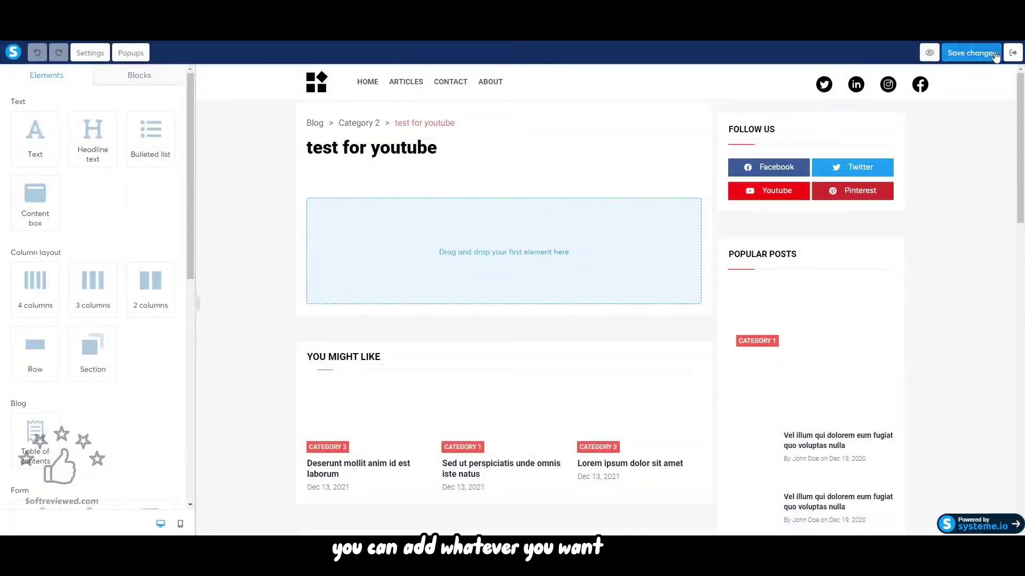
left_click(971, 52)
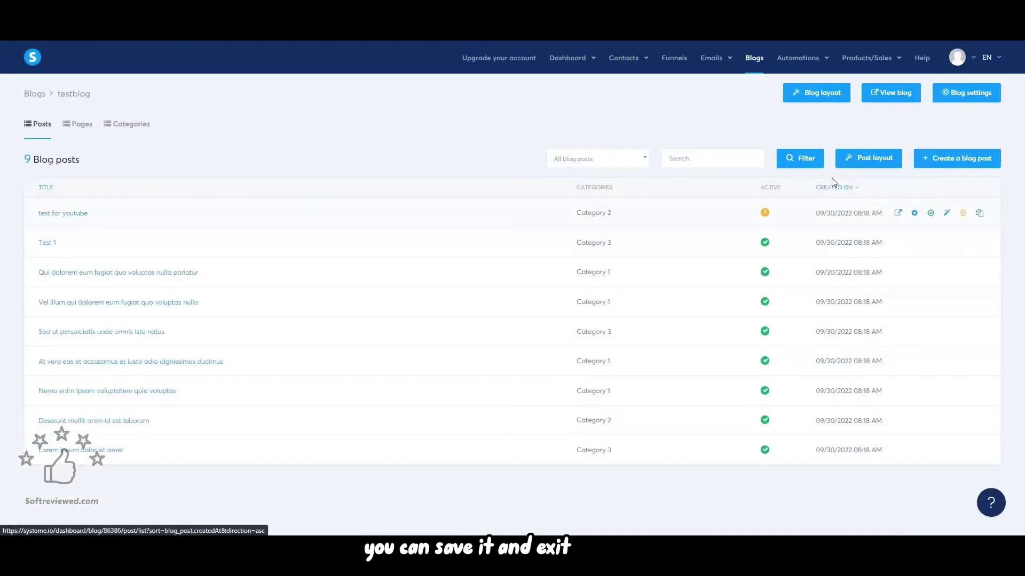
Step: View the live testblog site and look through its home page
left_click(906, 98)
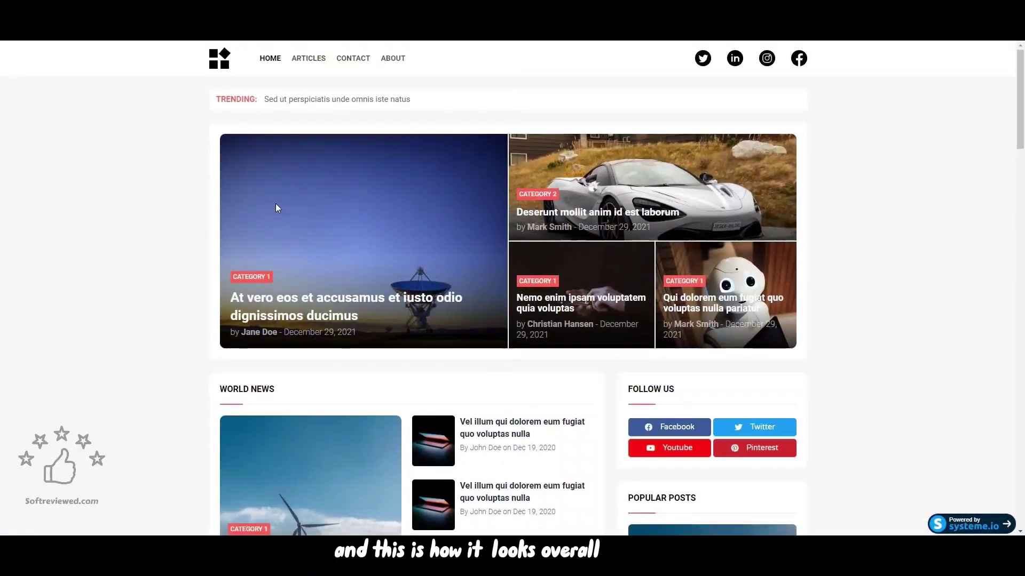
scroll(277, 207, "down", 12)
scroll(275, 203, "down", 4)
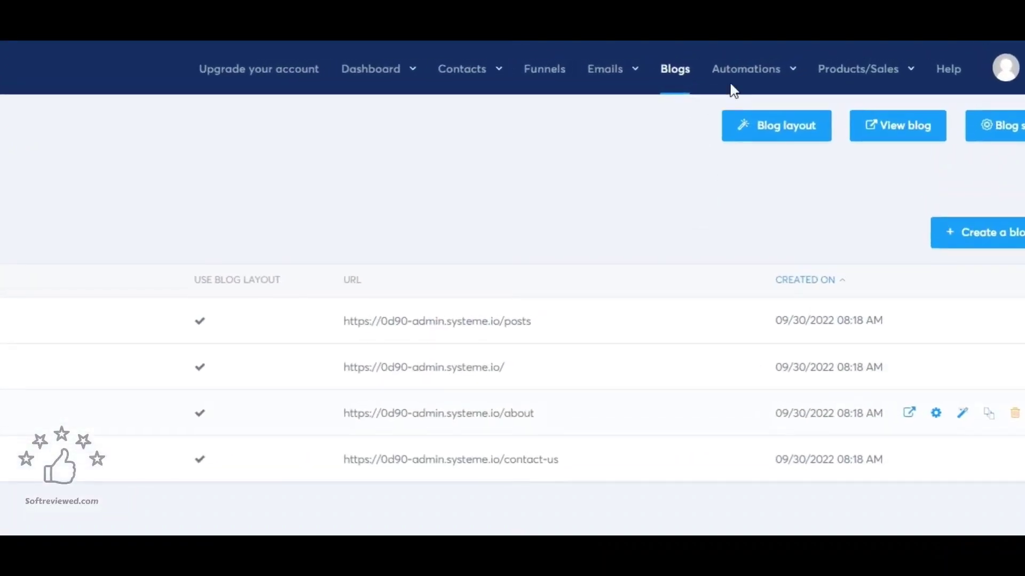
Step: Try to add a new automation rule, and open the existing Page visited rule for the youtube squeeze page
mouse_move(752, 78)
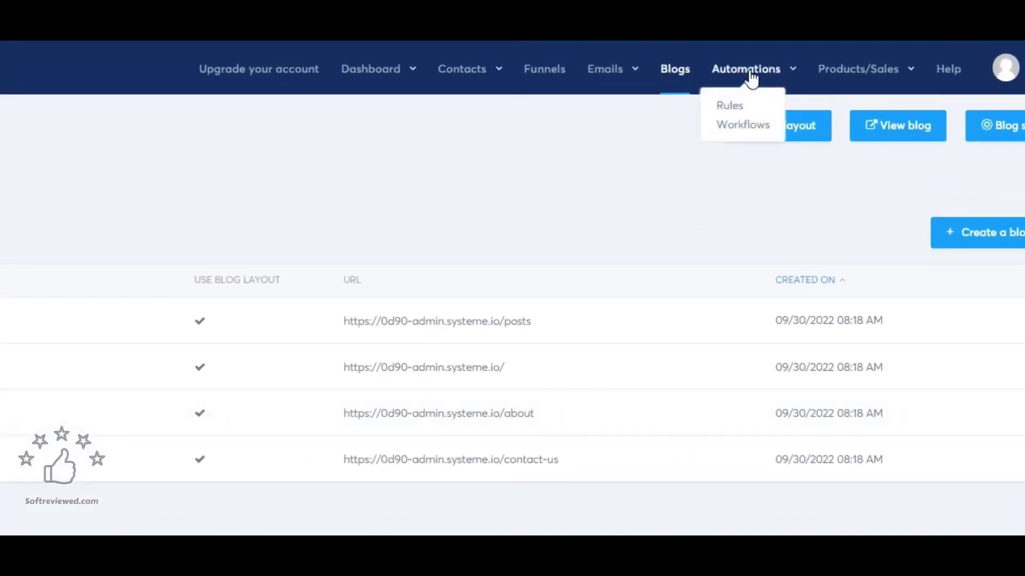
left_click(745, 103)
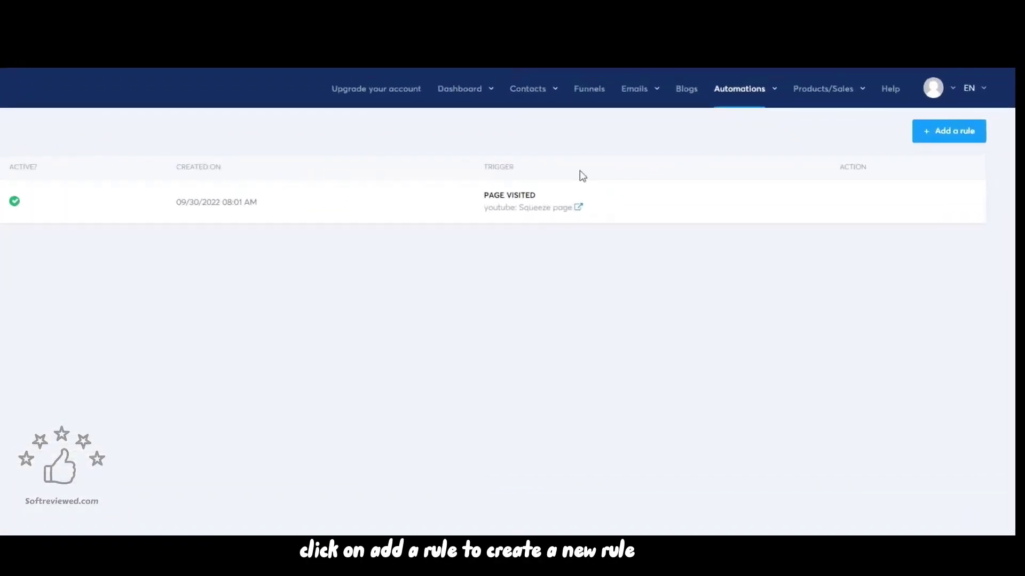
left_click(921, 117)
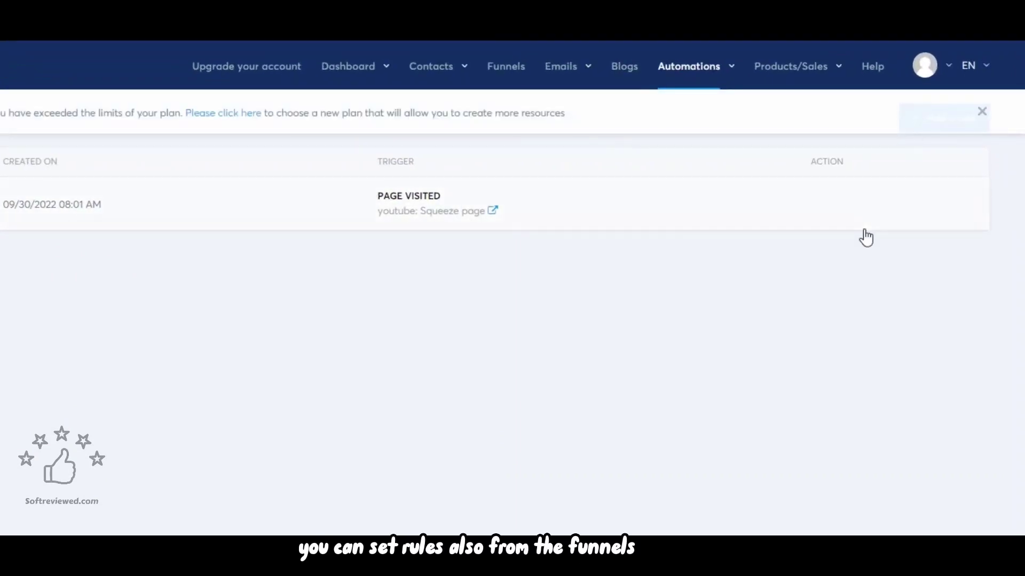
left_click(708, 225)
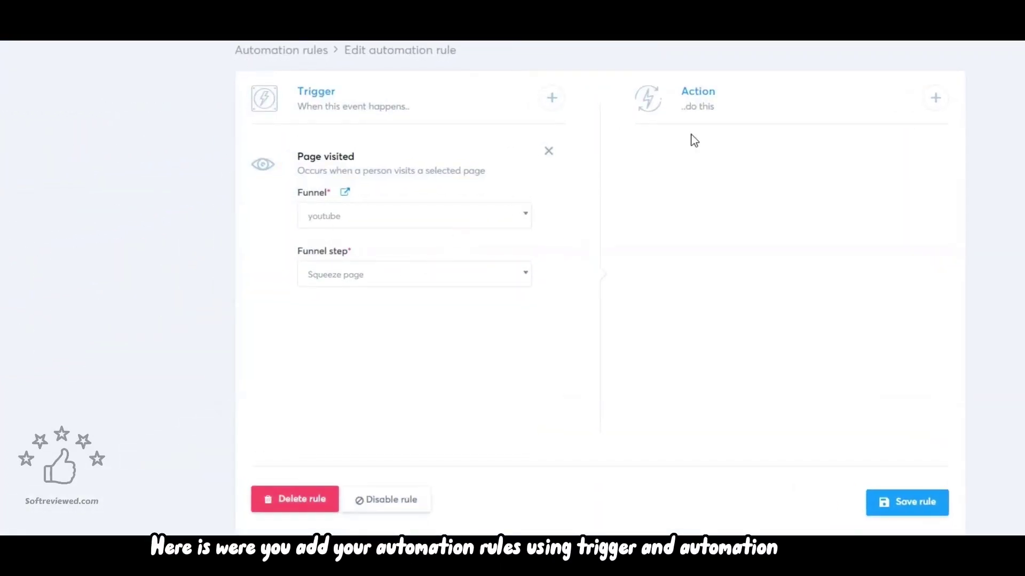
Step: Give the Page visited rule an Add a tag action with the subscribed tag and save the rule
left_click(931, 98)
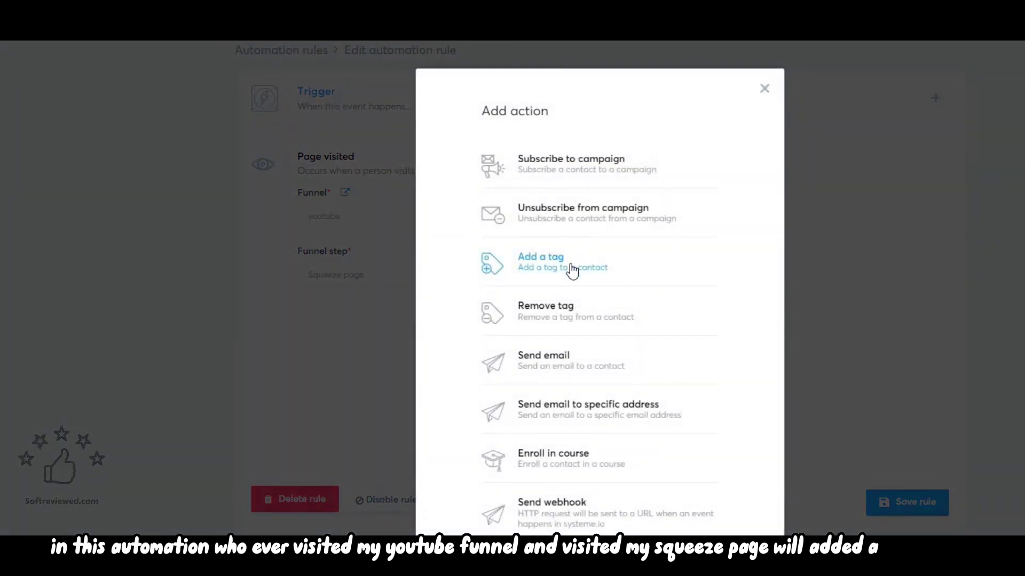
left_click(580, 271)
left_click(755, 224)
left_click(743, 273)
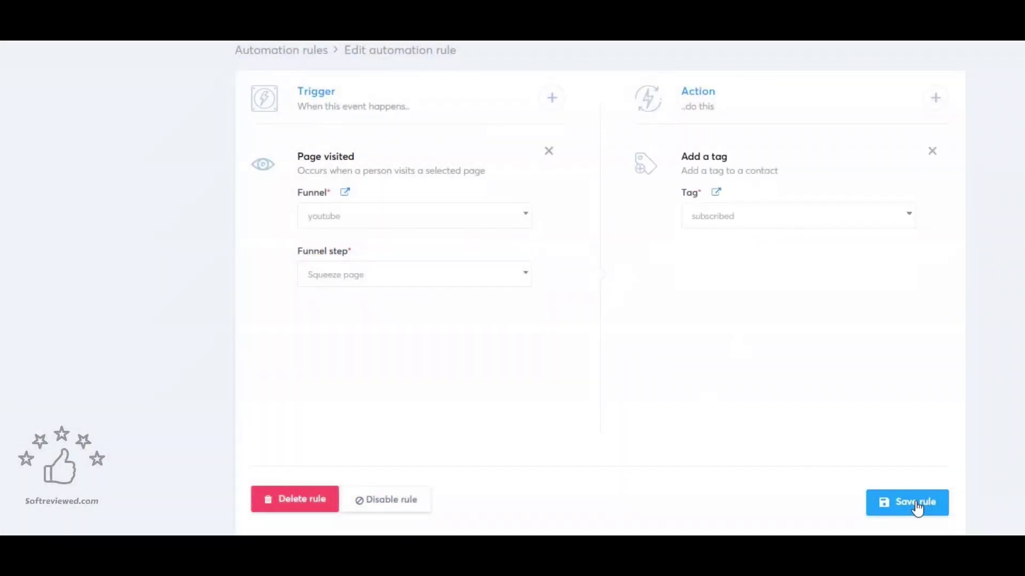
left_click(911, 505)
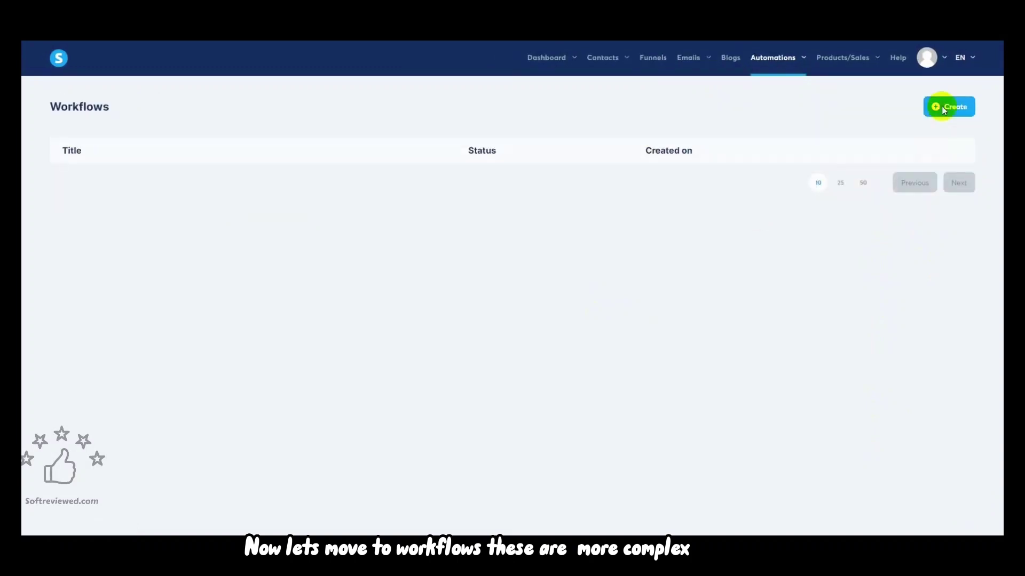
Step: Create a new workflow named "Youtbe workflow" and open it for editing
left_click(939, 106)
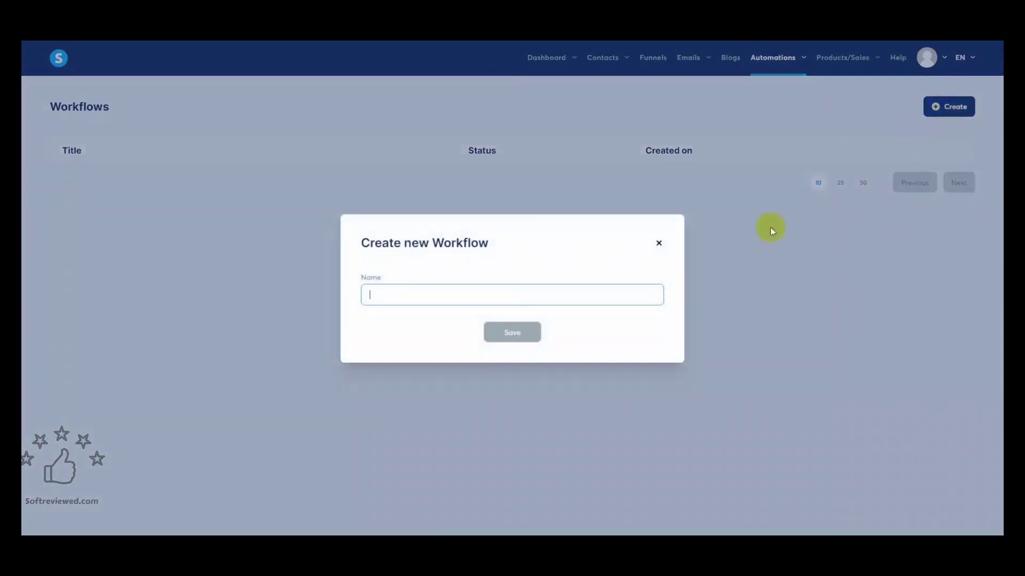
type("You")
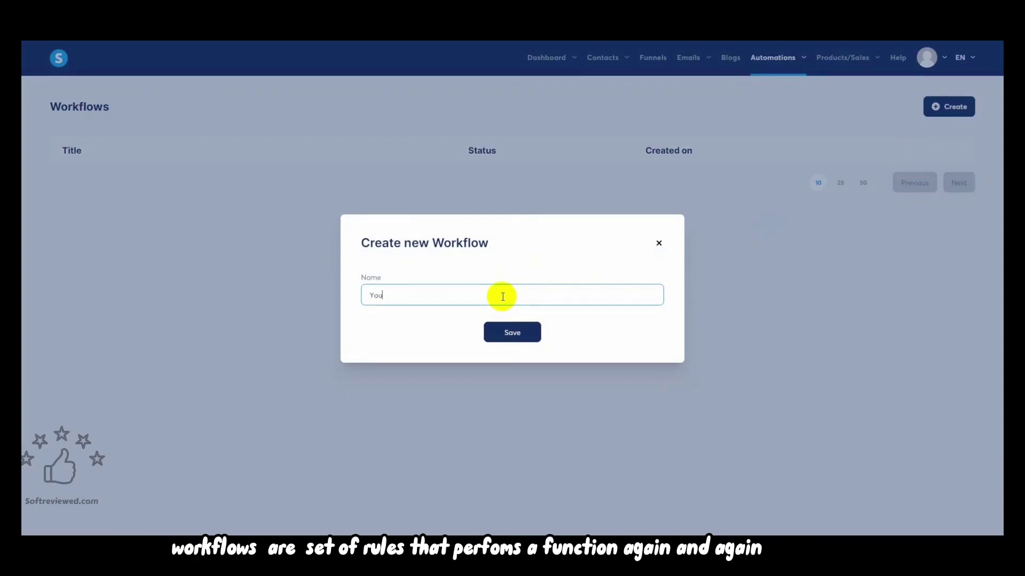
type("tbe workflow")
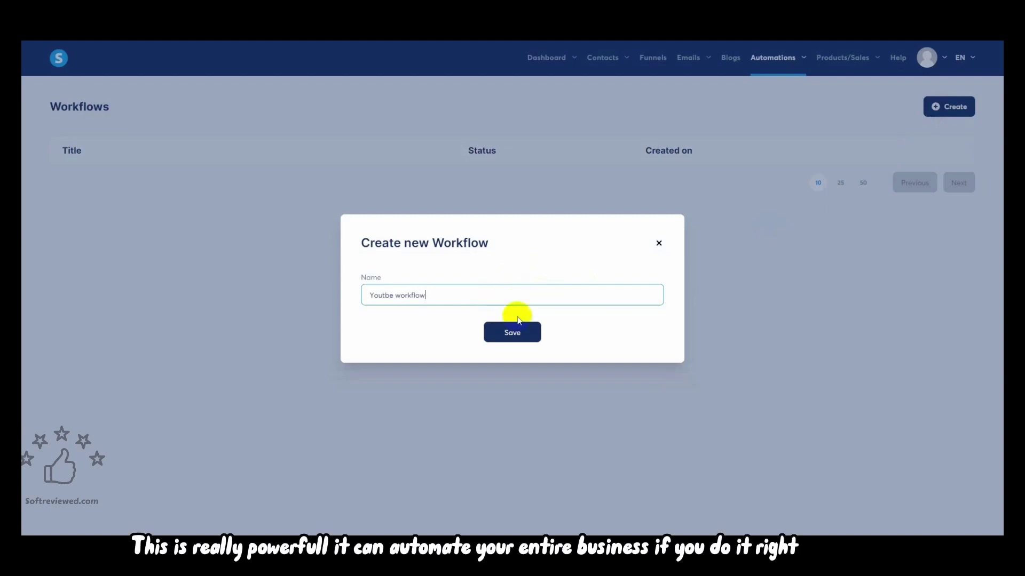
left_click(520, 330)
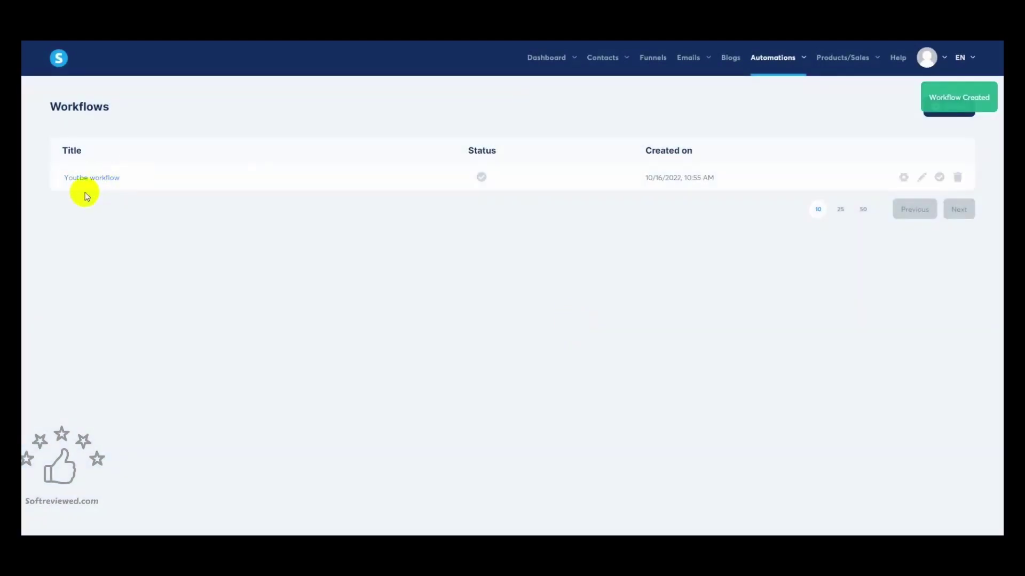
left_click(89, 185)
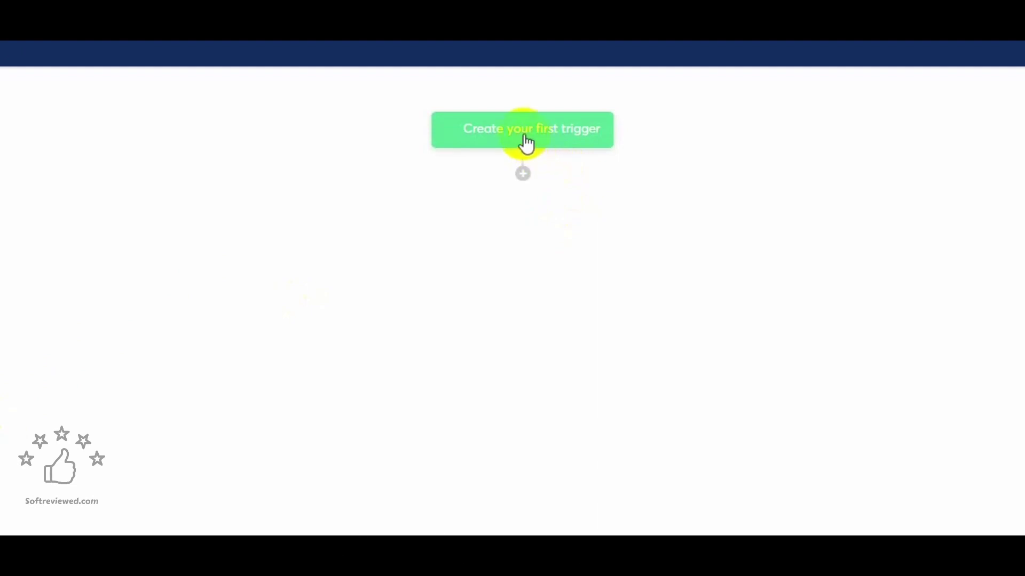
Step: Create the workflow's first trigger as Funnel form subscribed for the first listed Squeeze page
left_click(526, 143)
left_click(450, 286)
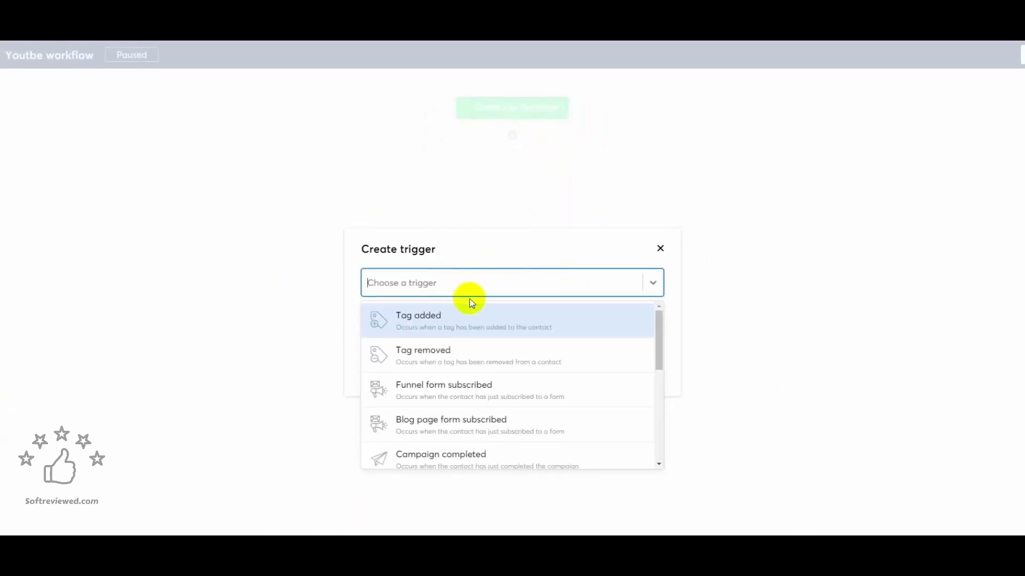
scroll(454, 323, "down", 3)
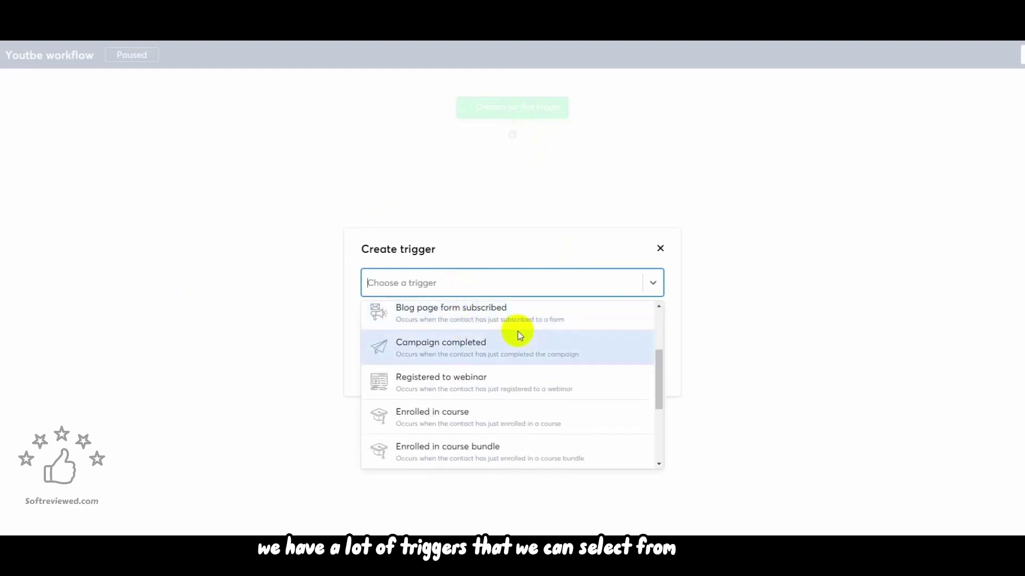
scroll(518, 335, "down", 3)
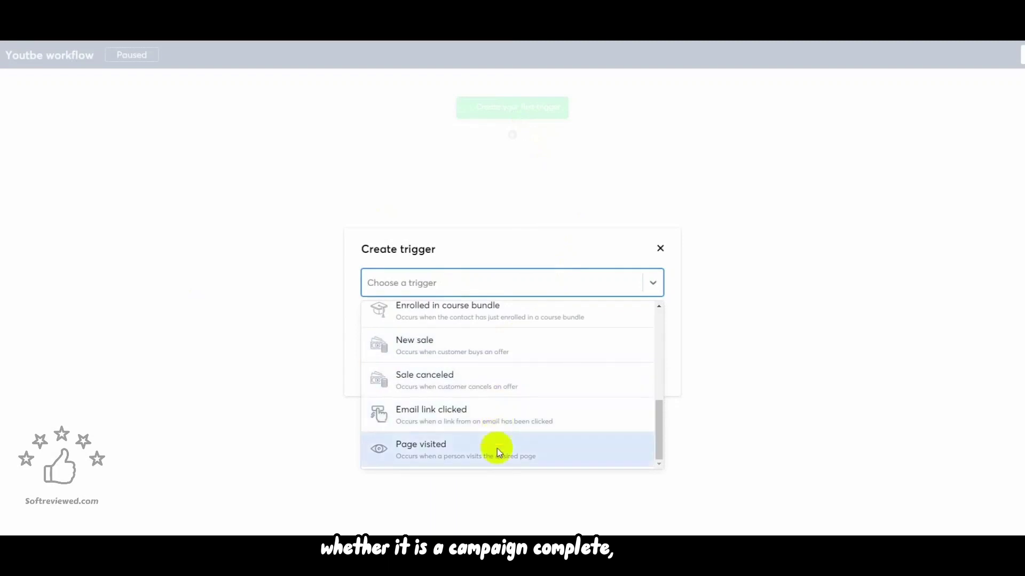
scroll(497, 456, "up", 4)
scroll(500, 427, "down", 1)
scroll(488, 394, "up", 4)
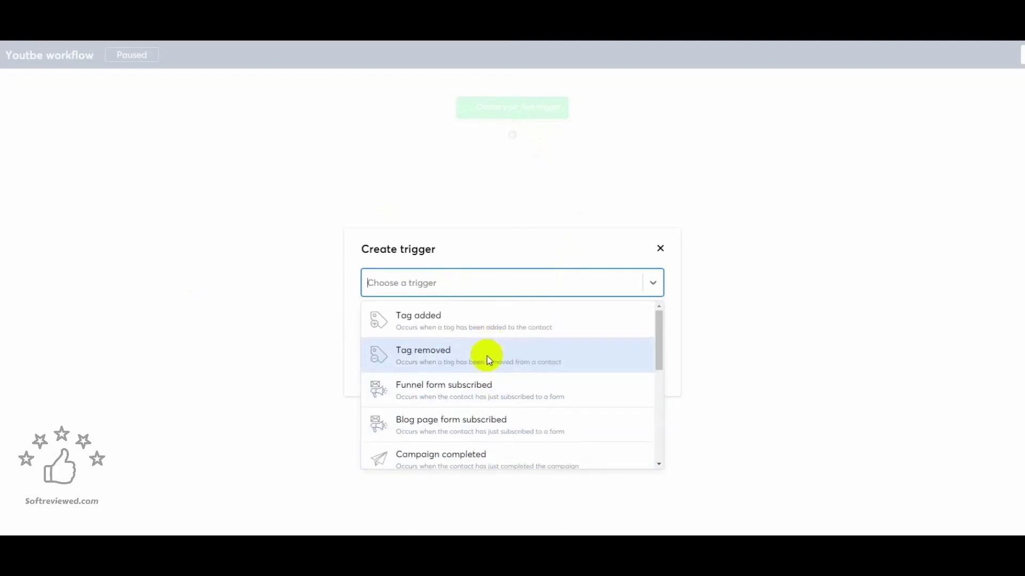
left_click(496, 397)
left_click(486, 331)
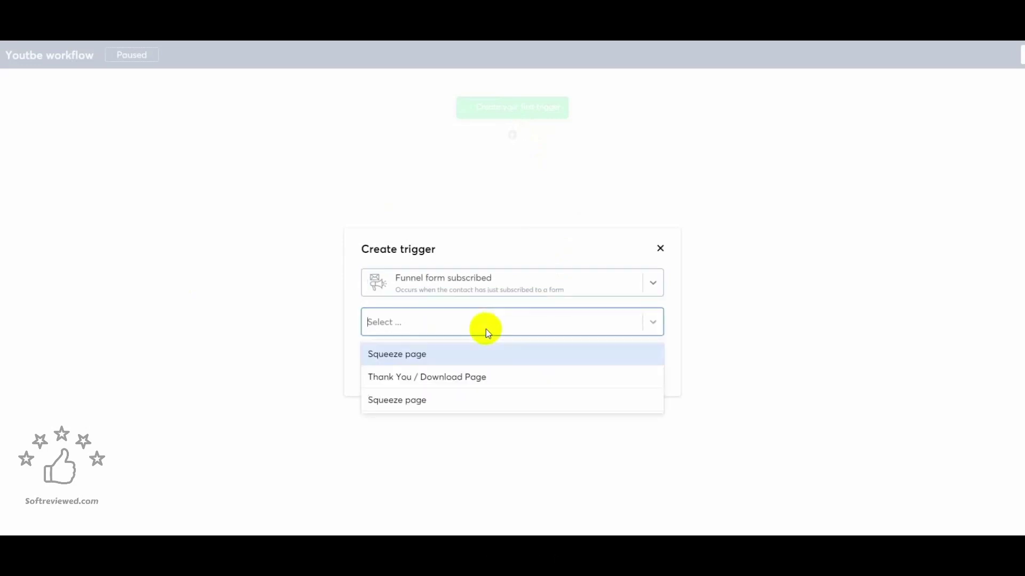
left_click(450, 355)
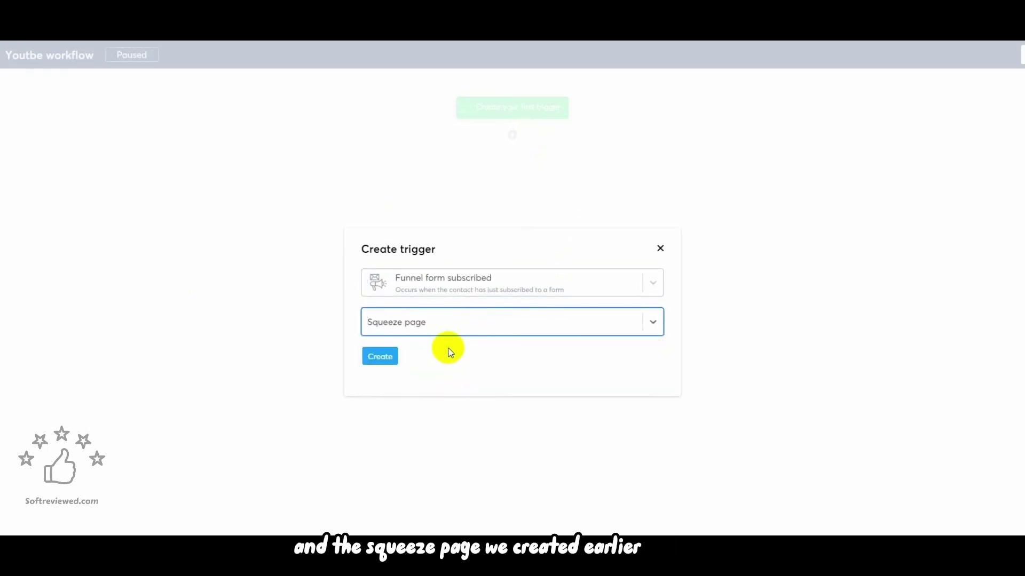
left_click(379, 357)
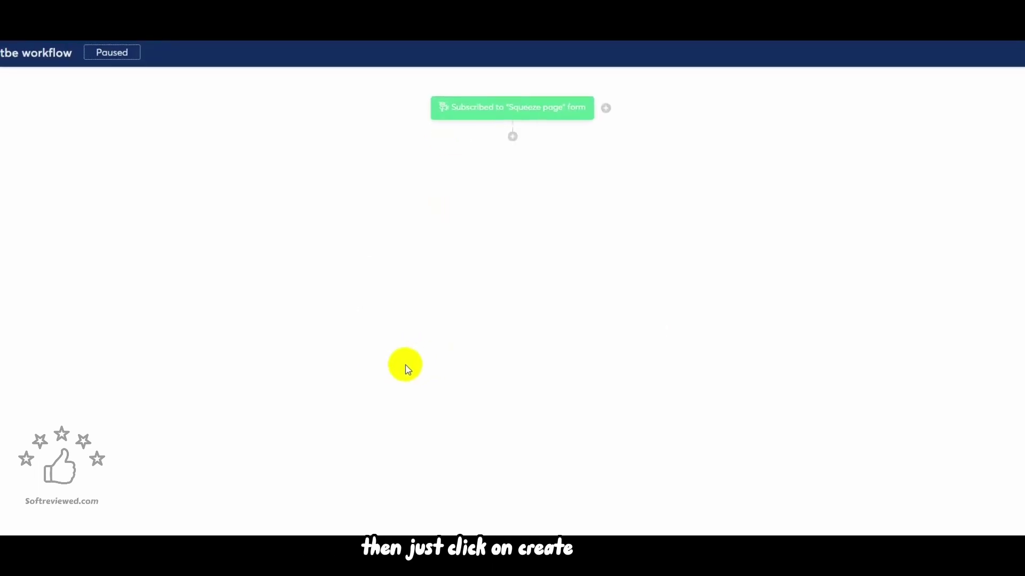
Step: Add a delay of 1 day below the Squeeze page form trigger
left_click(514, 152)
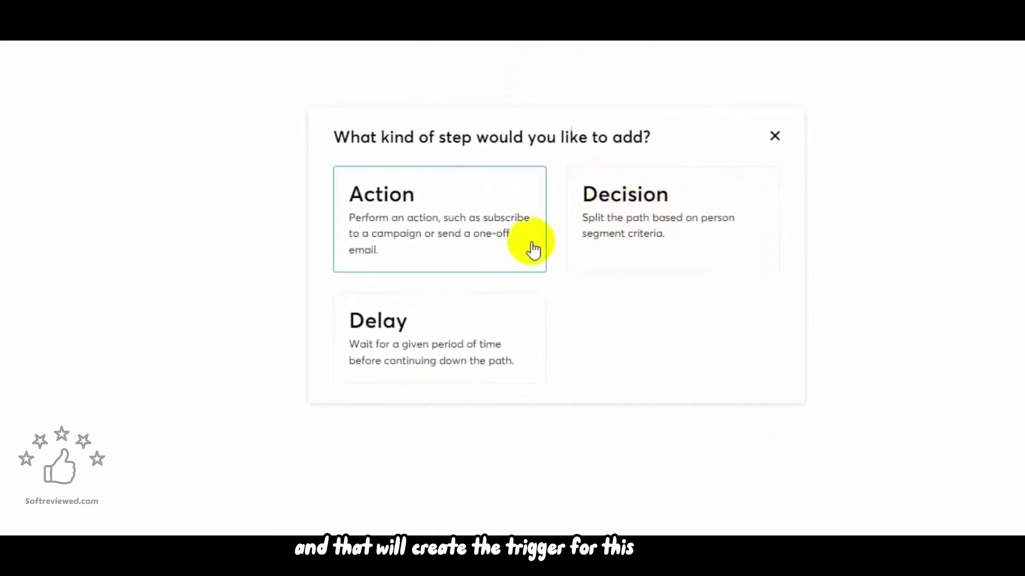
left_click(398, 344)
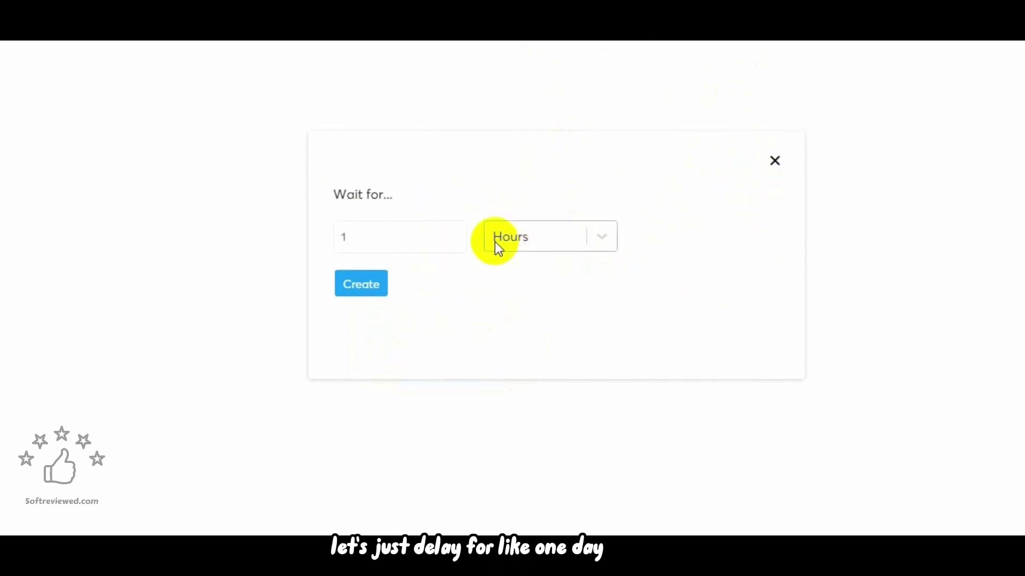
left_click(518, 242)
left_click(549, 283)
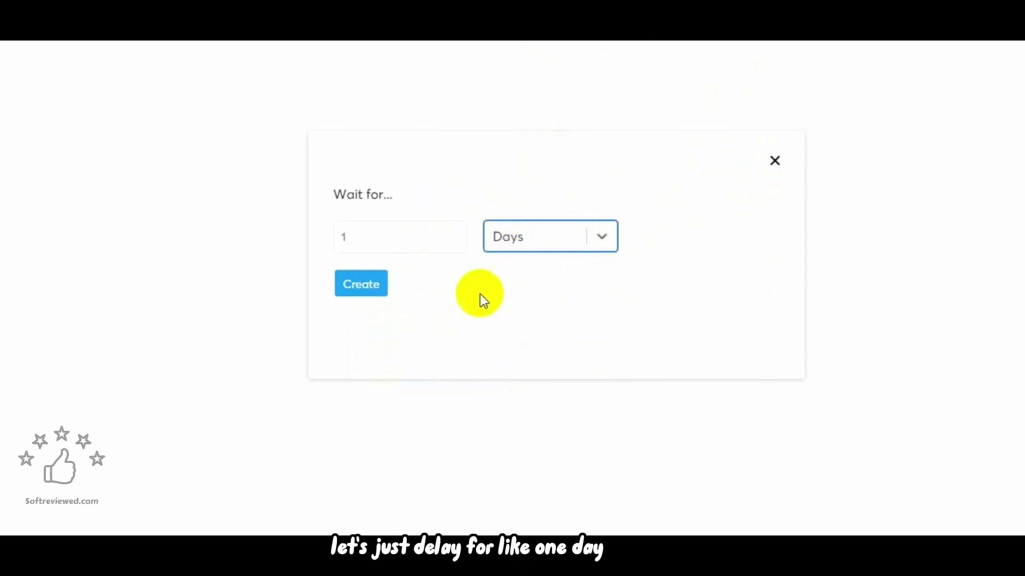
left_click(365, 298)
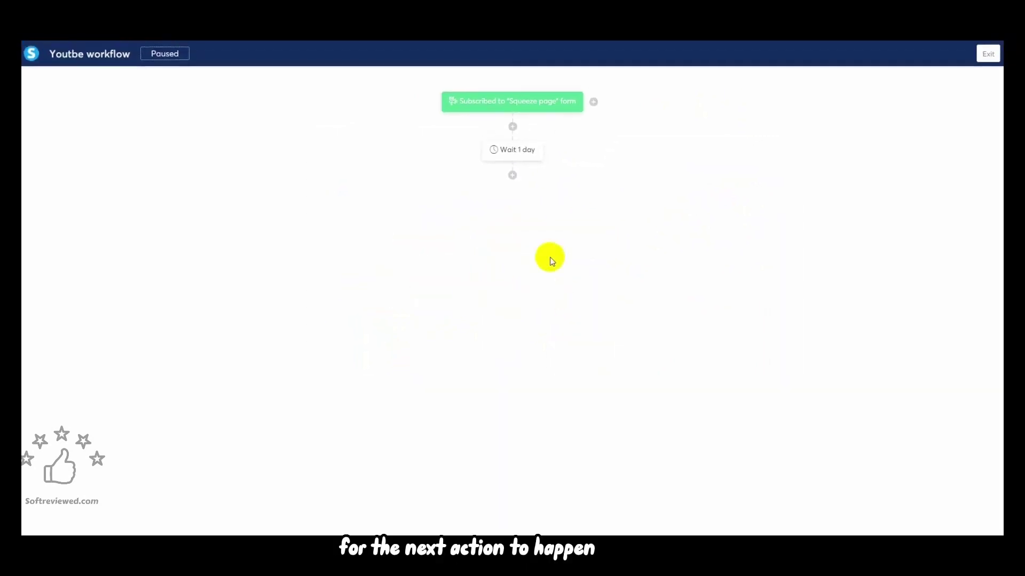
Step: Add an Apply a tag action with the subscribed tag after the 1-day wait
left_click(511, 175)
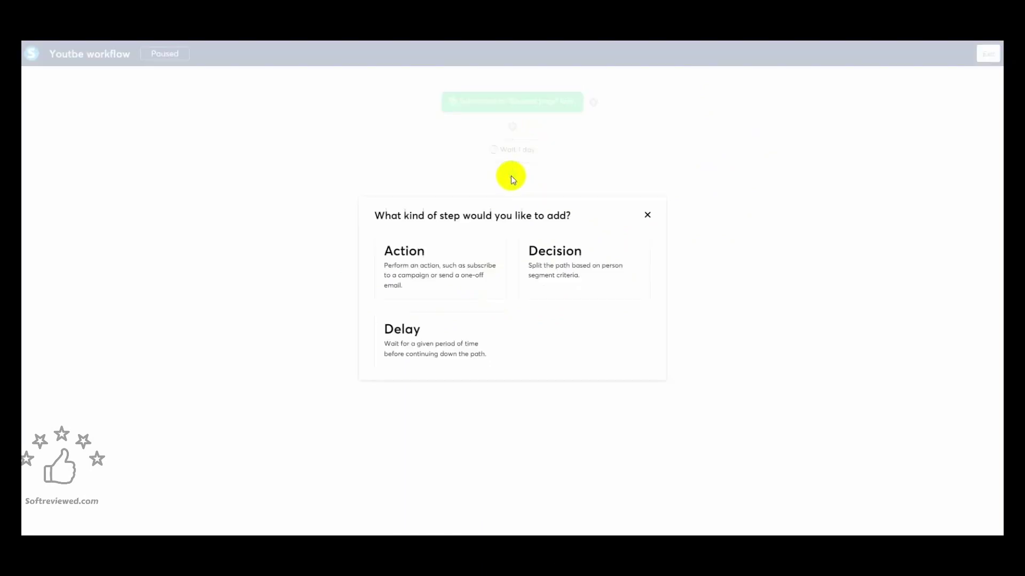
left_click(462, 265)
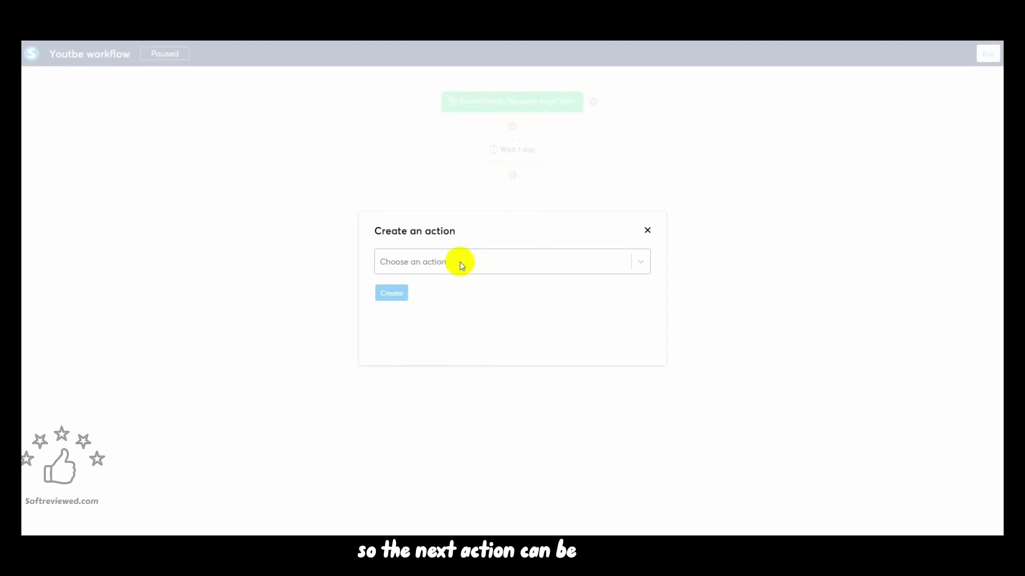
left_click(460, 262)
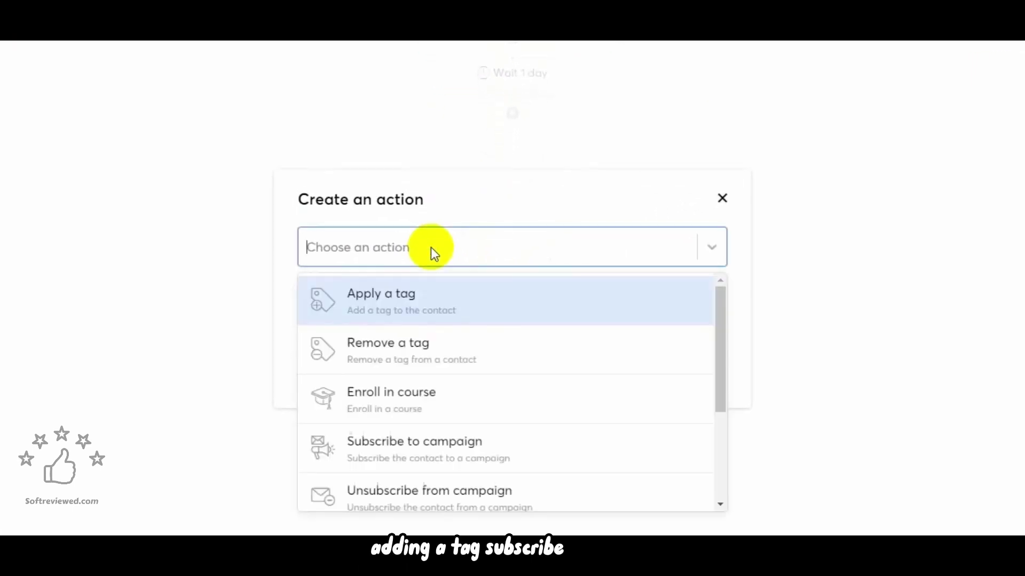
left_click(419, 291)
left_click(368, 308)
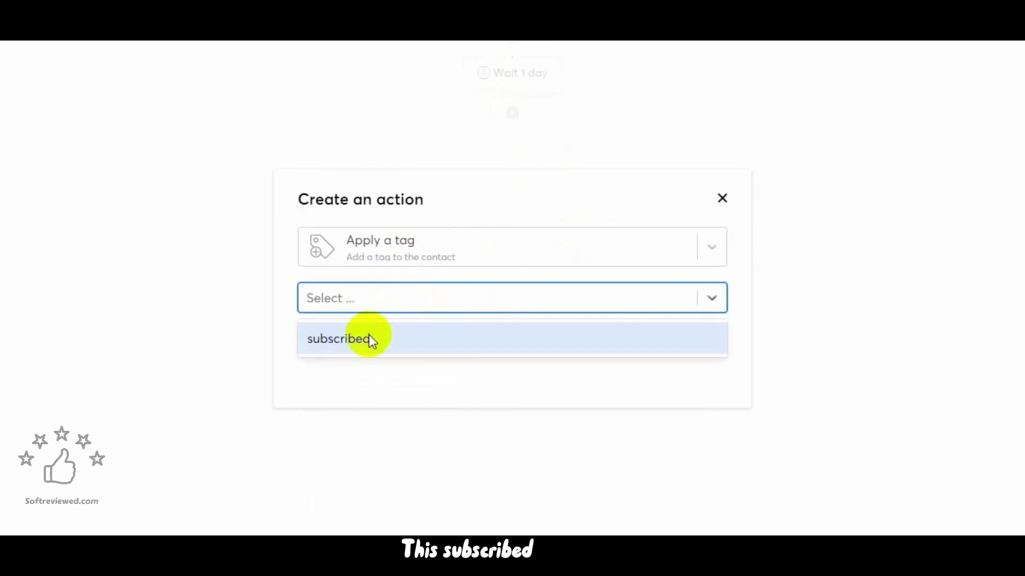
left_click(377, 340)
left_click(330, 341)
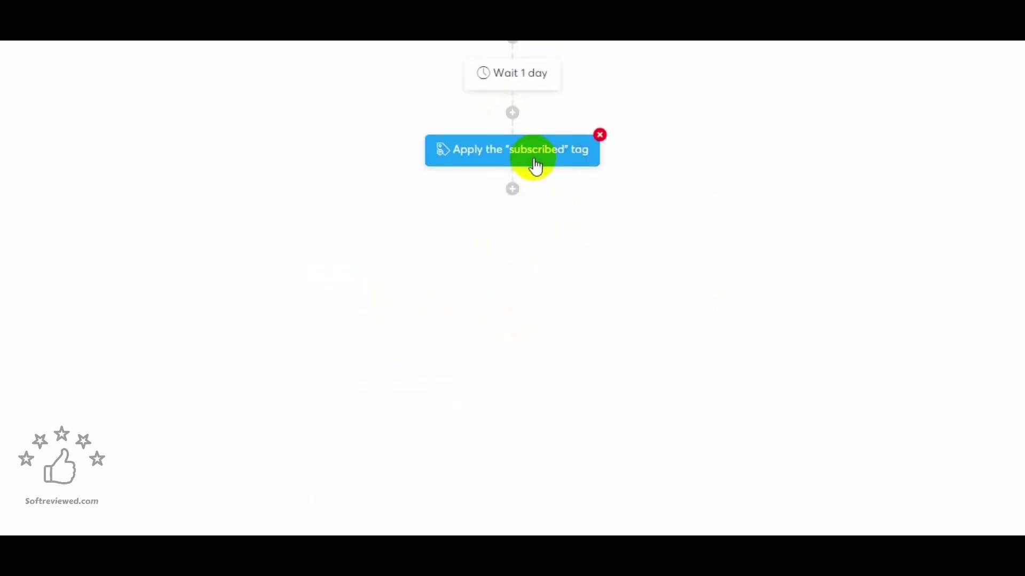
Step: Start a decision after the tag action, with a Tag condition of Contact tagged with subscribed
left_click(513, 190)
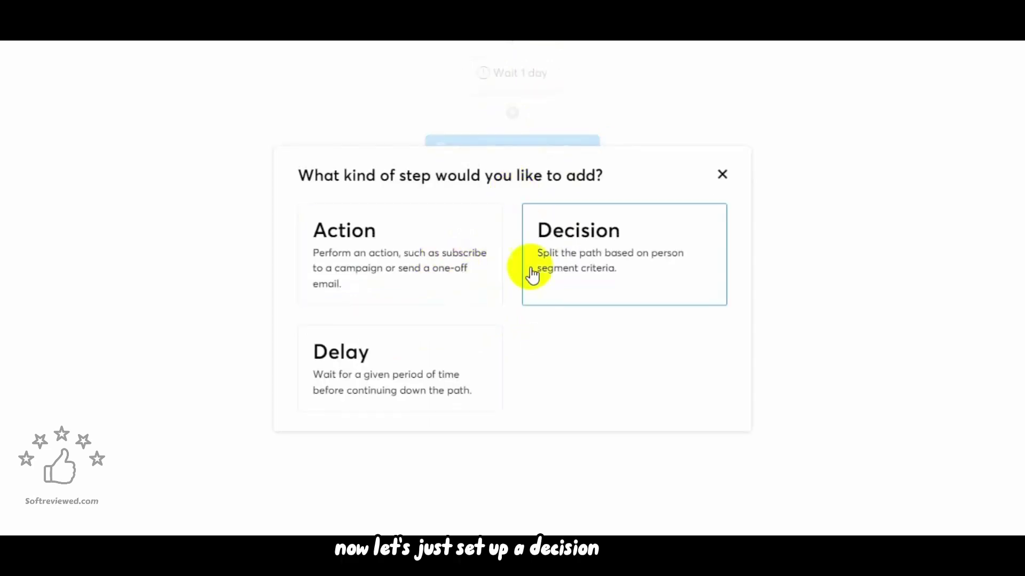
left_click(580, 266)
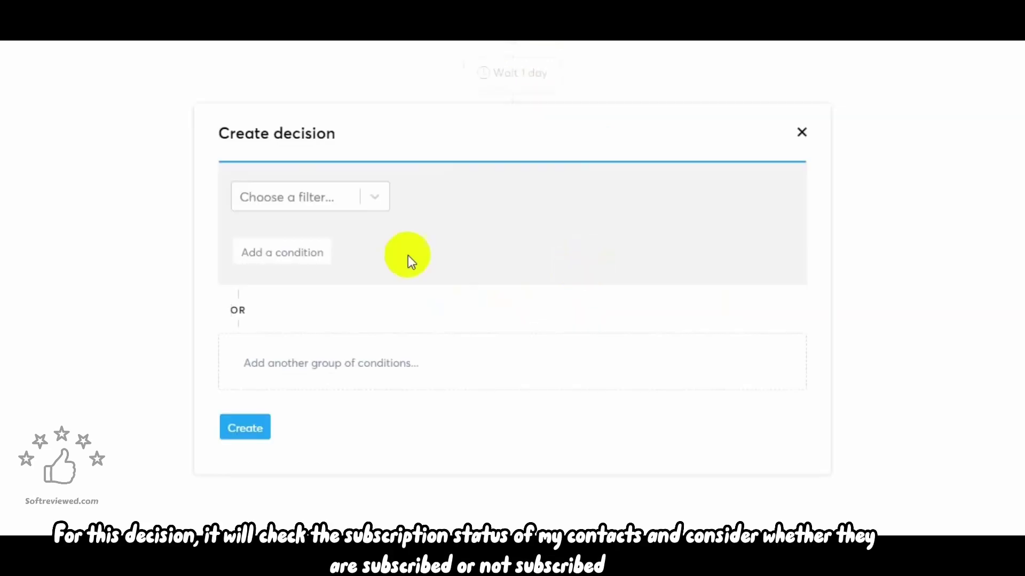
left_click(296, 195)
left_click(275, 268)
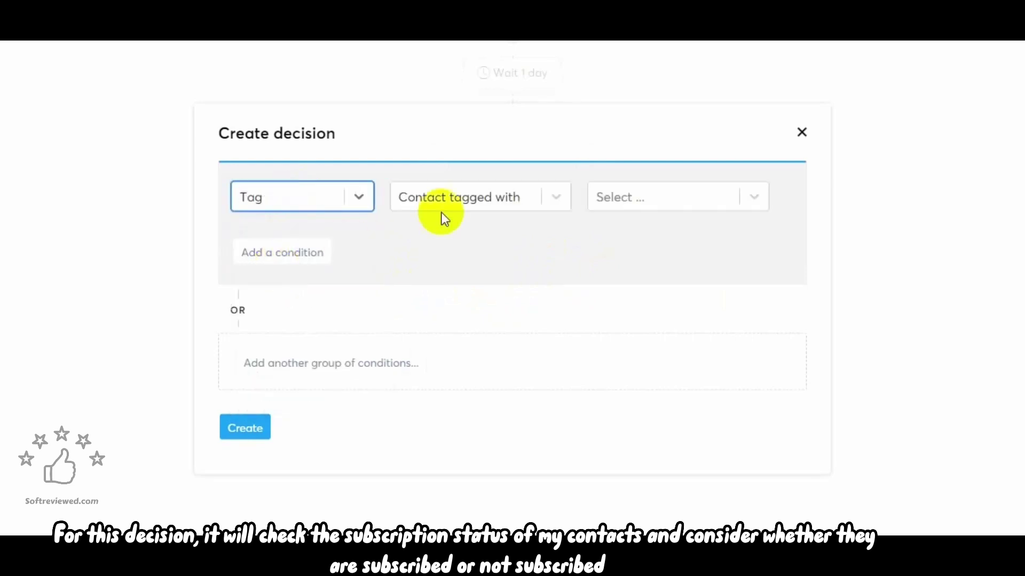
left_click(485, 201)
left_click(485, 202)
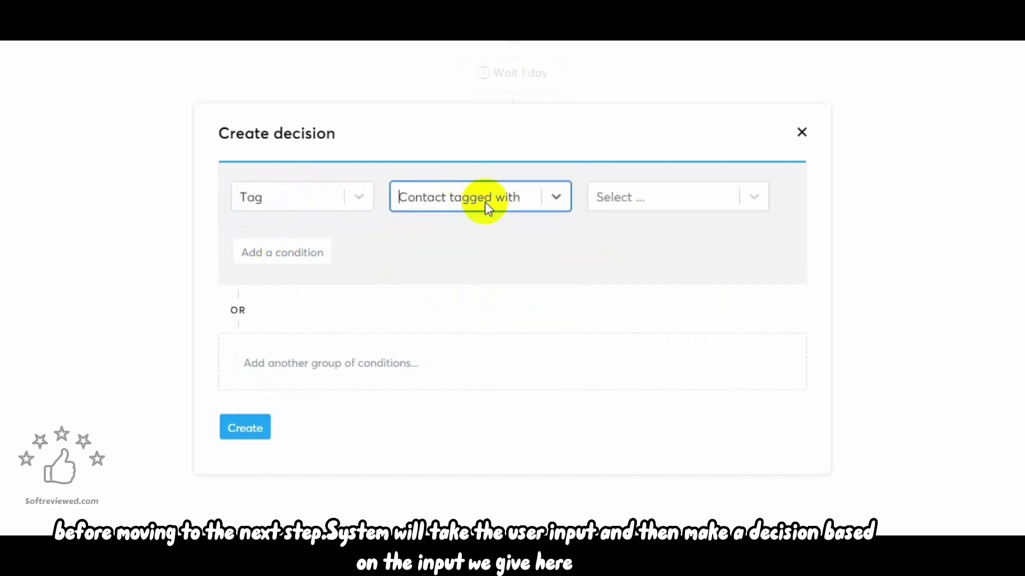
left_click(635, 202)
left_click(646, 234)
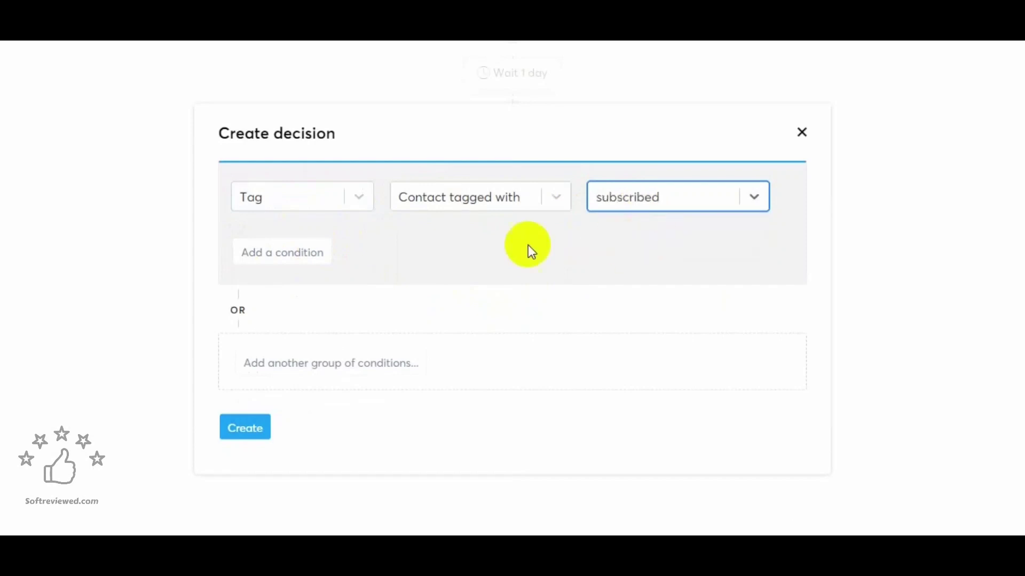
Step: Add a second Tag condition for contacts not tagged with subscribed and create the decision
left_click(299, 253)
left_click(303, 239)
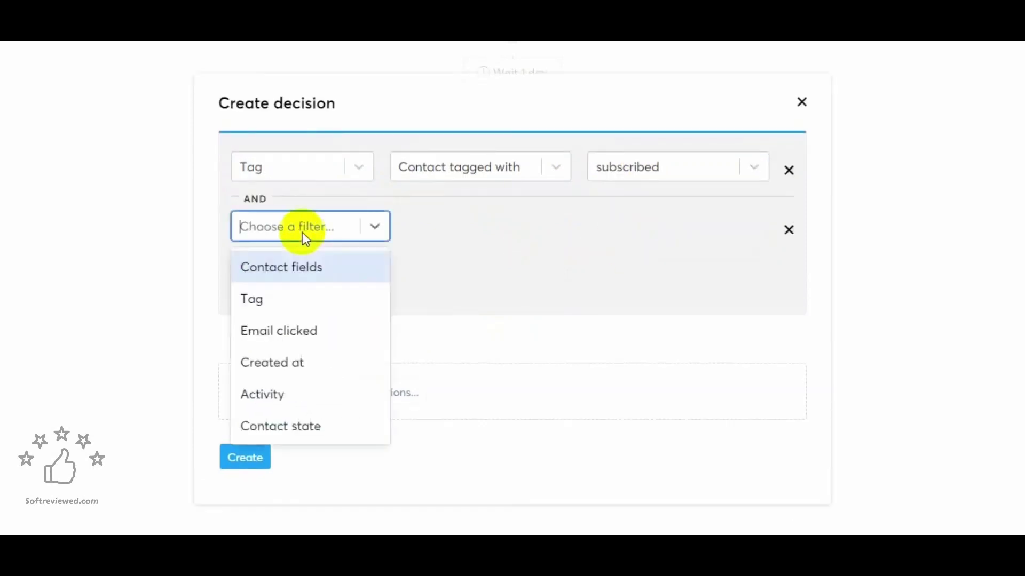
left_click(300, 298)
left_click(467, 228)
left_click(486, 299)
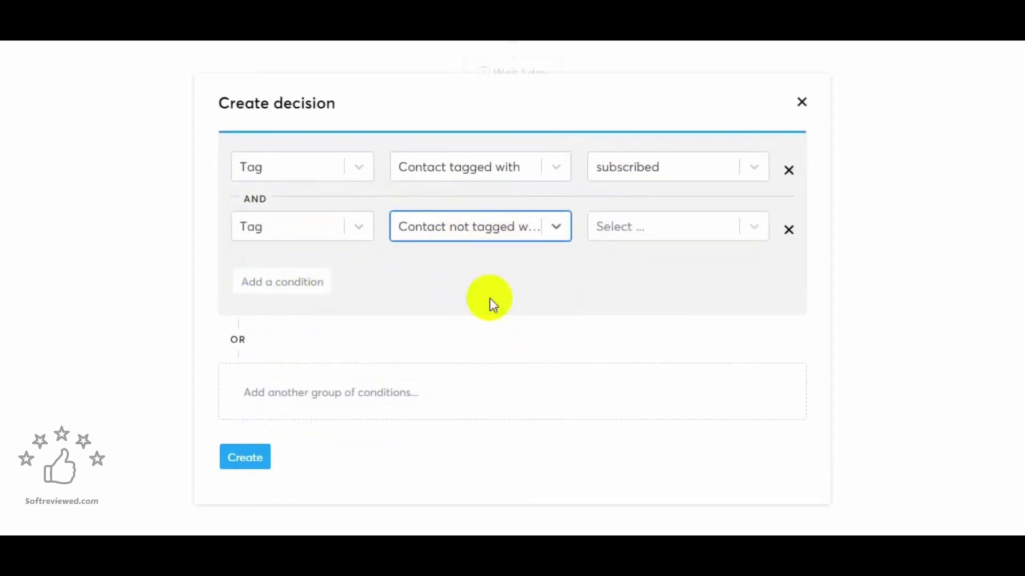
left_click(644, 235)
left_click(638, 276)
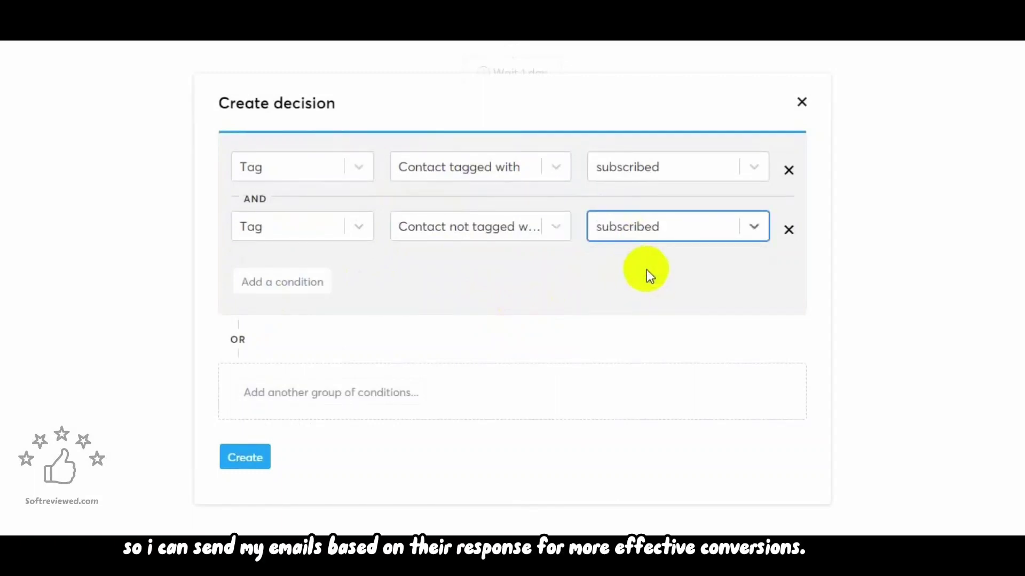
left_click(255, 454)
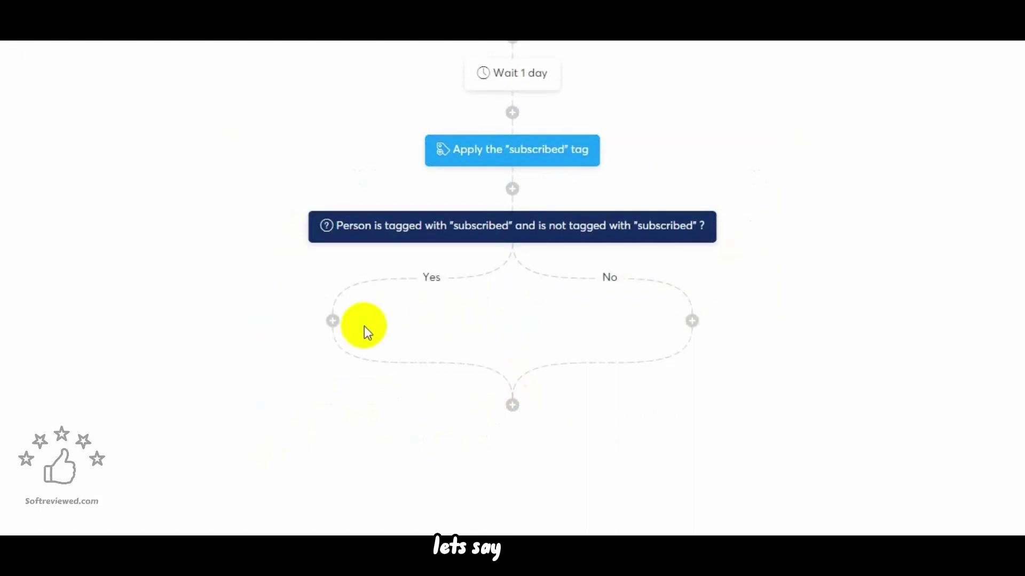
Step: Add an Unsubscribe from campaign action for the youtube test campaign on the decision's Yes branch
left_click(332, 321)
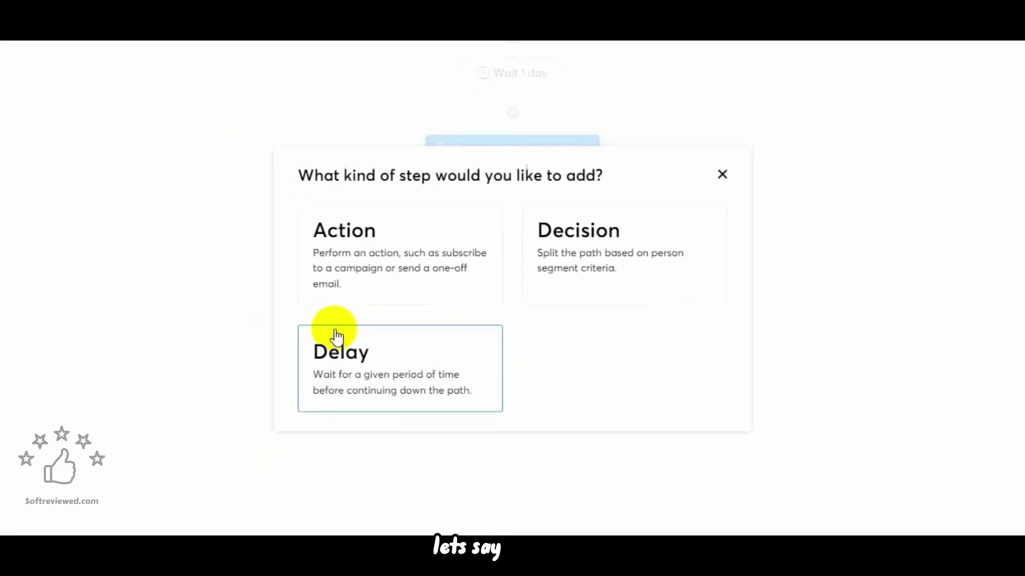
left_click(400, 281)
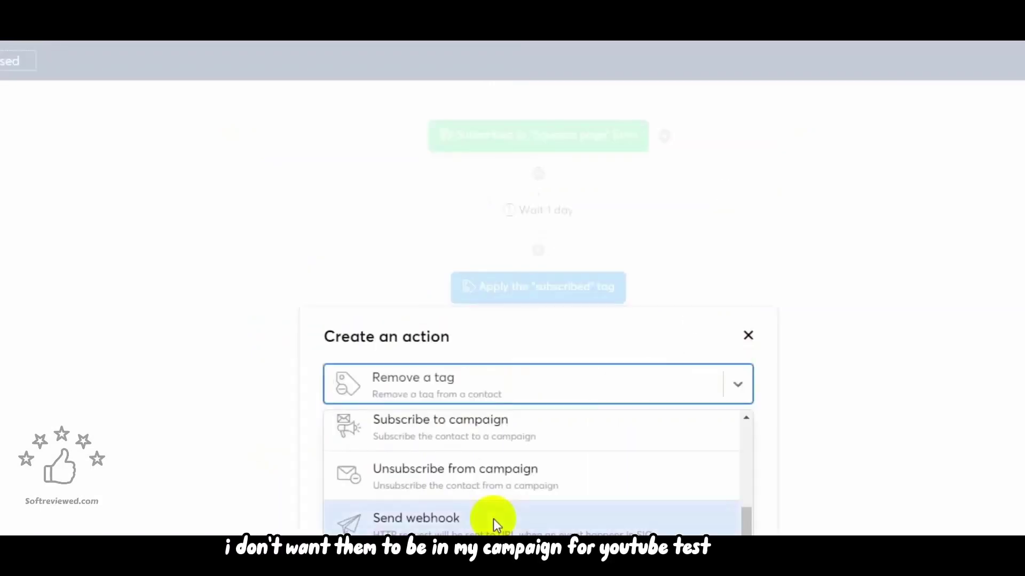
left_click(466, 479)
left_click(408, 443)
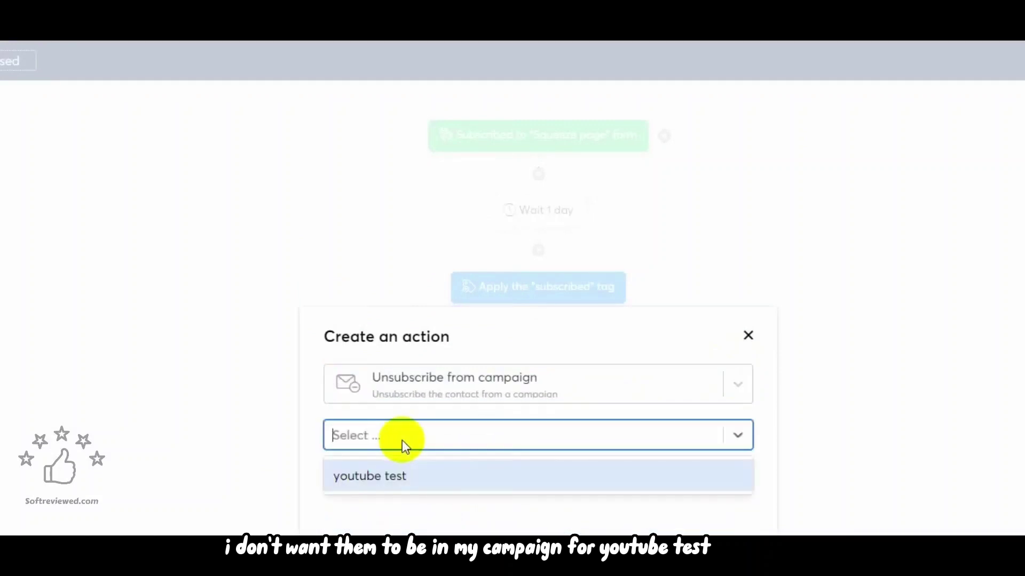
left_click(398, 473)
left_click(359, 484)
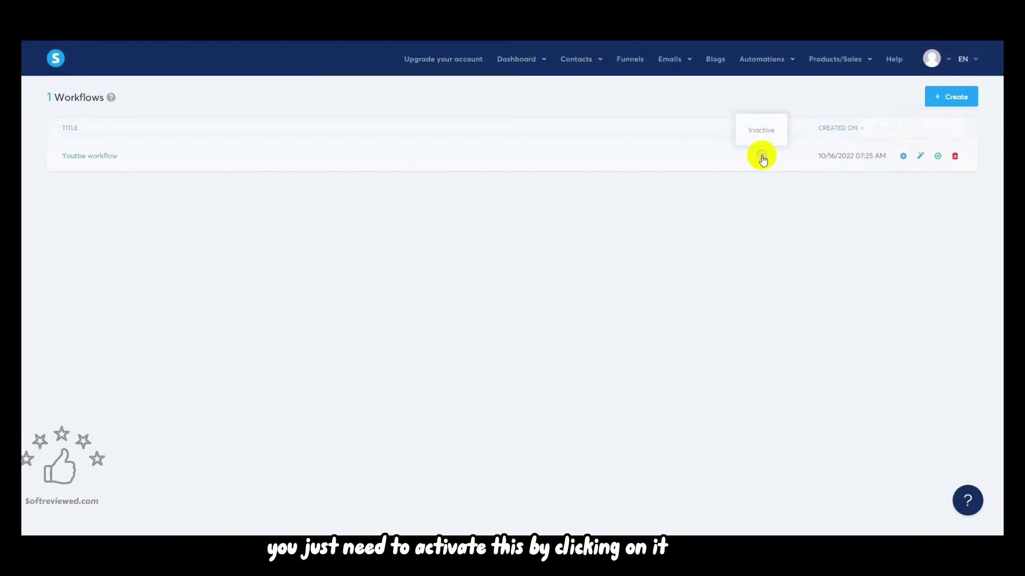
Step: Activate the Youtbe workflow and confirm the activation
left_click(939, 157)
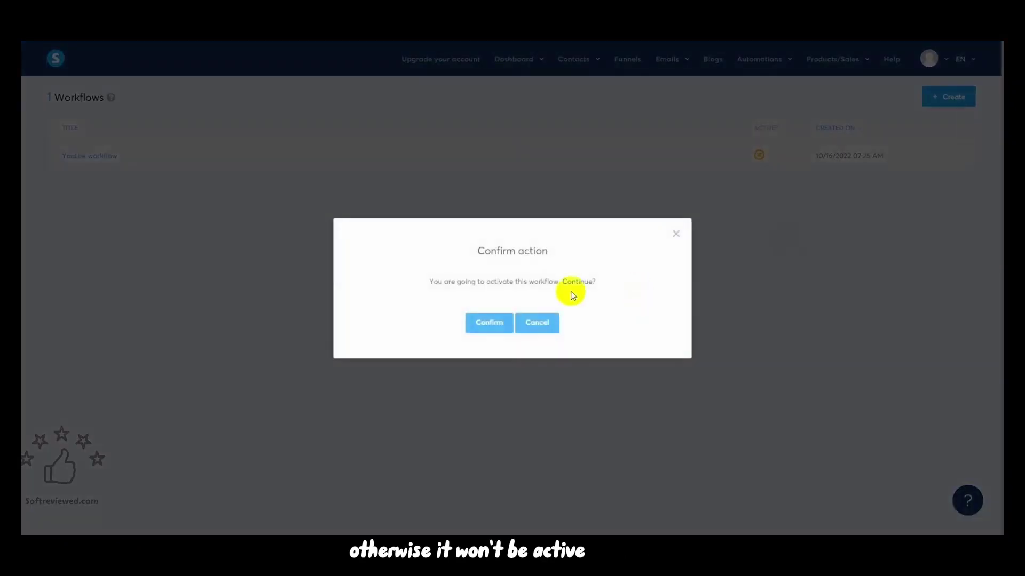
left_click(500, 322)
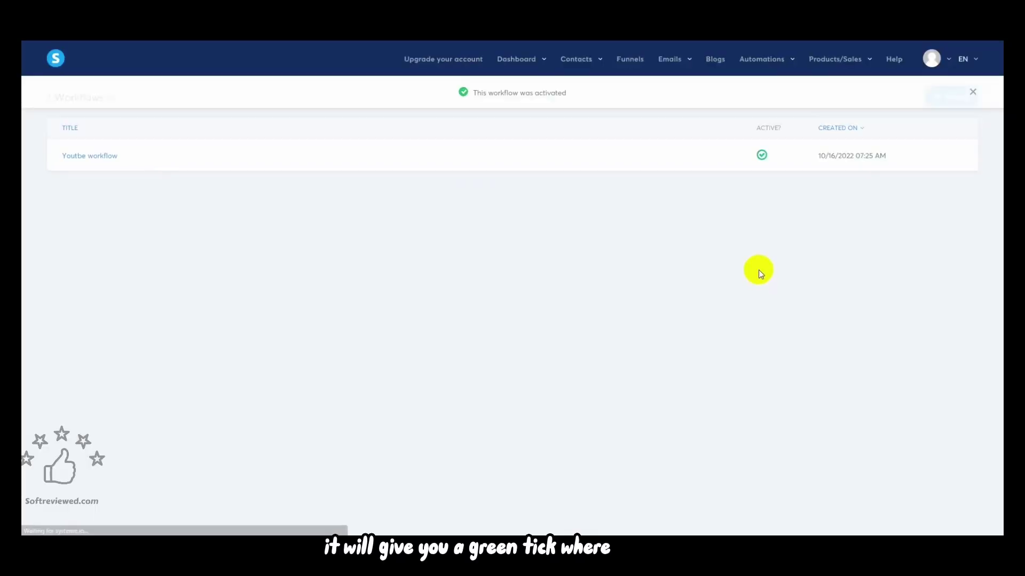
mouse_move(787, 156)
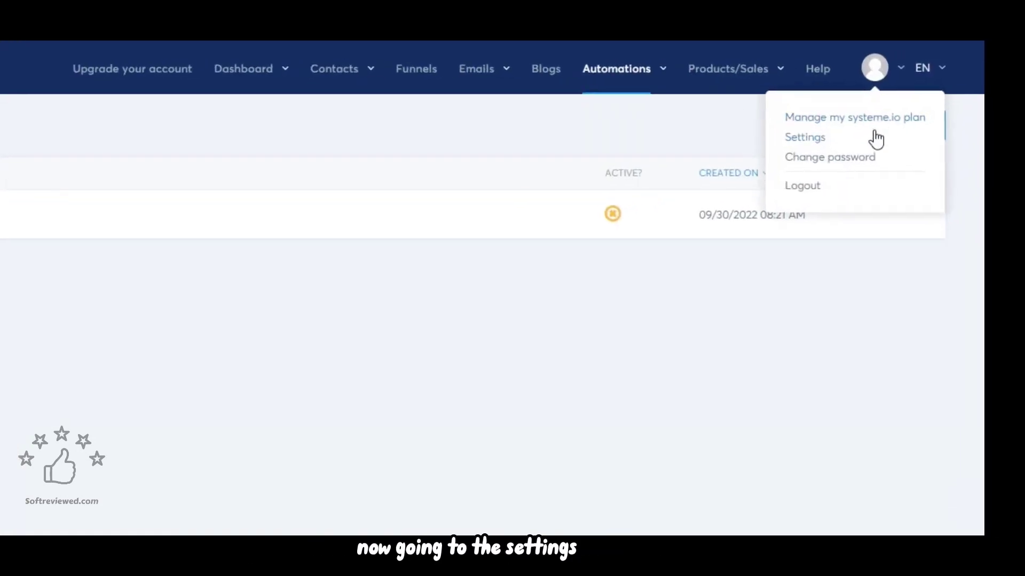
Step: Go to the account's domain settings and view the edit form for the systeme.io subdomain name, leaving it unsaved
left_click(811, 143)
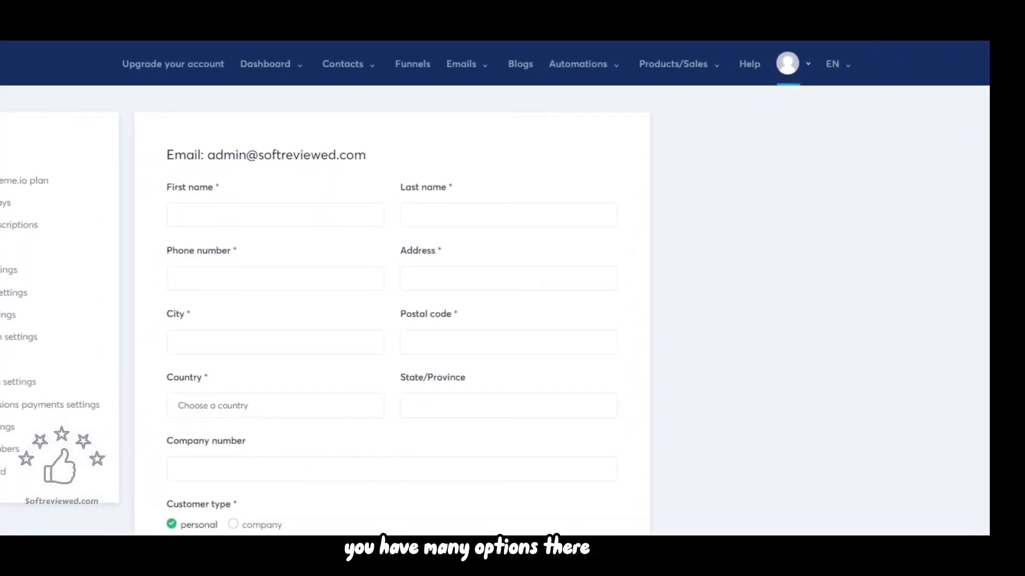
left_click(262, 282)
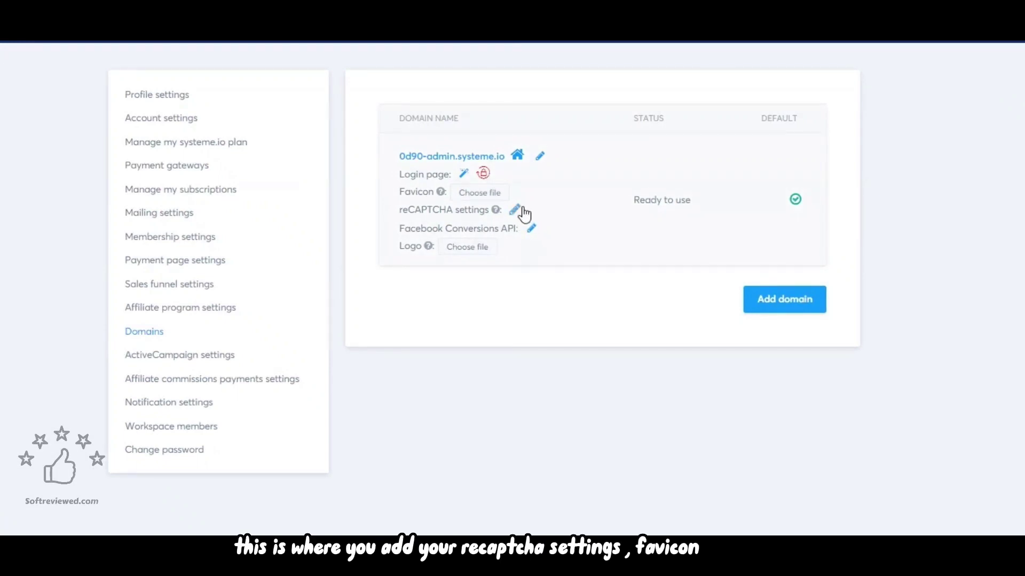
left_click(464, 175)
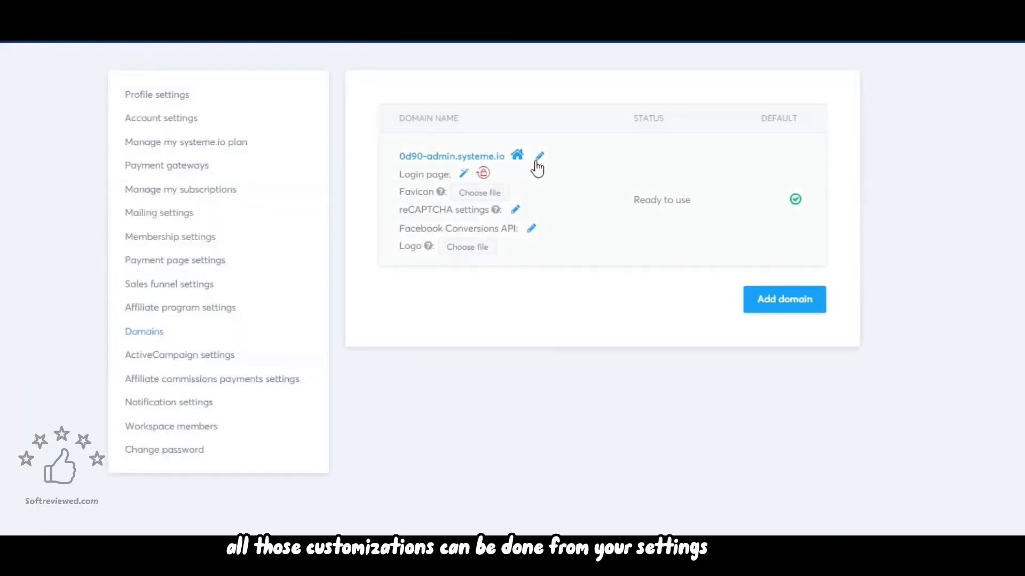
left_click(541, 157)
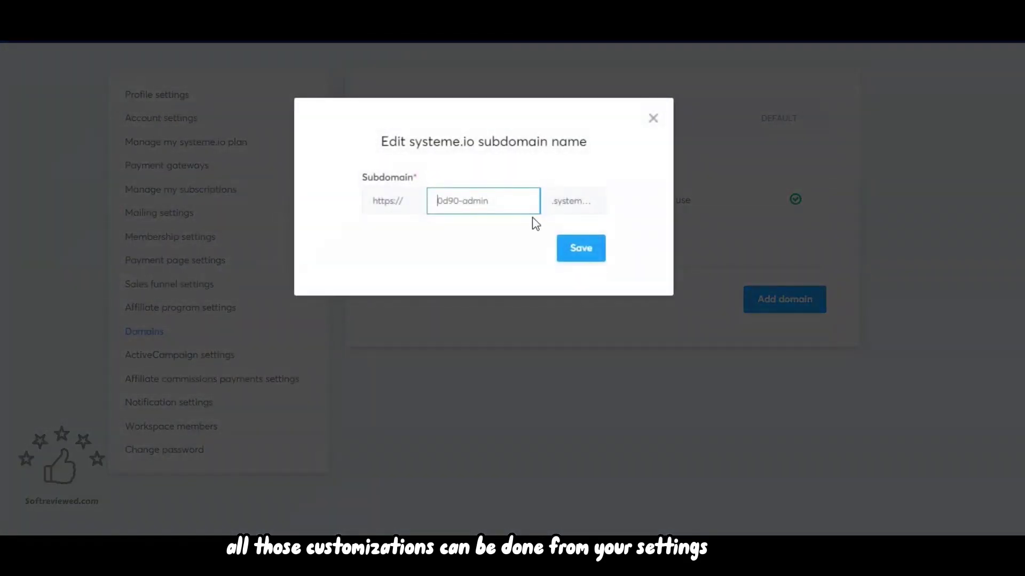
left_click(402, 211)
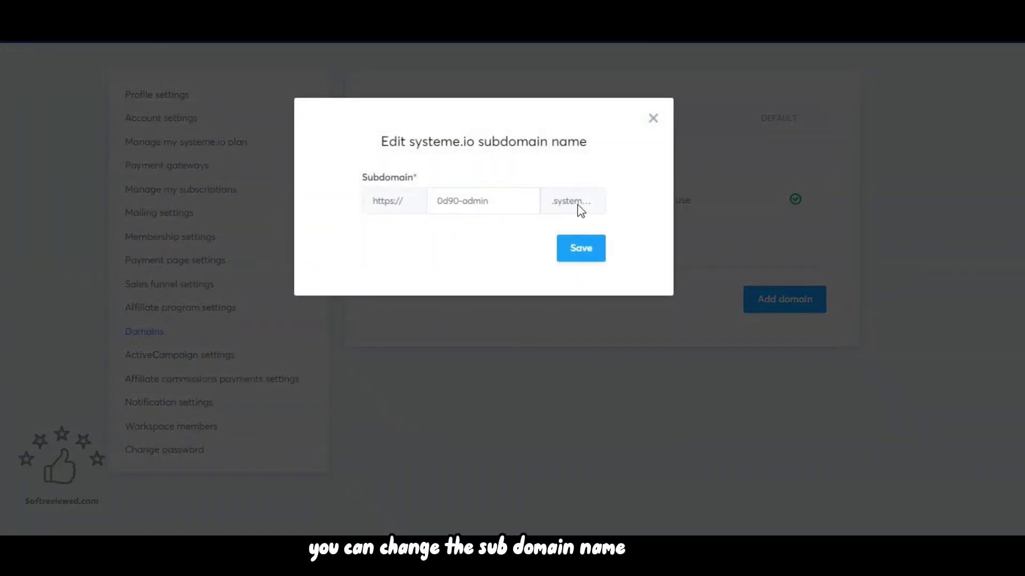
left_click(661, 122)
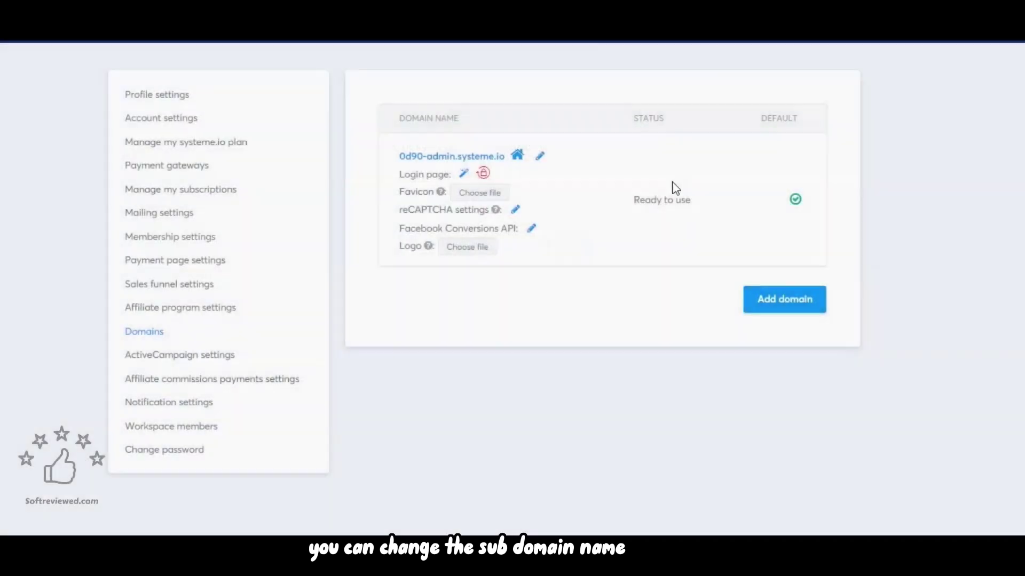
Step: View the form for adding a custom domain and close it without entering a domain name
left_click(810, 309)
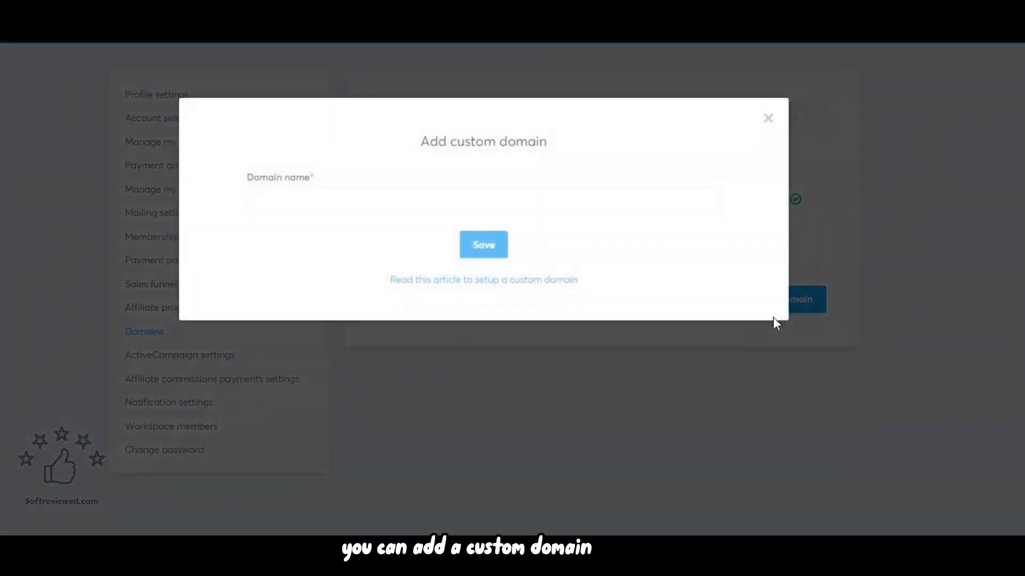
left_click(272, 204)
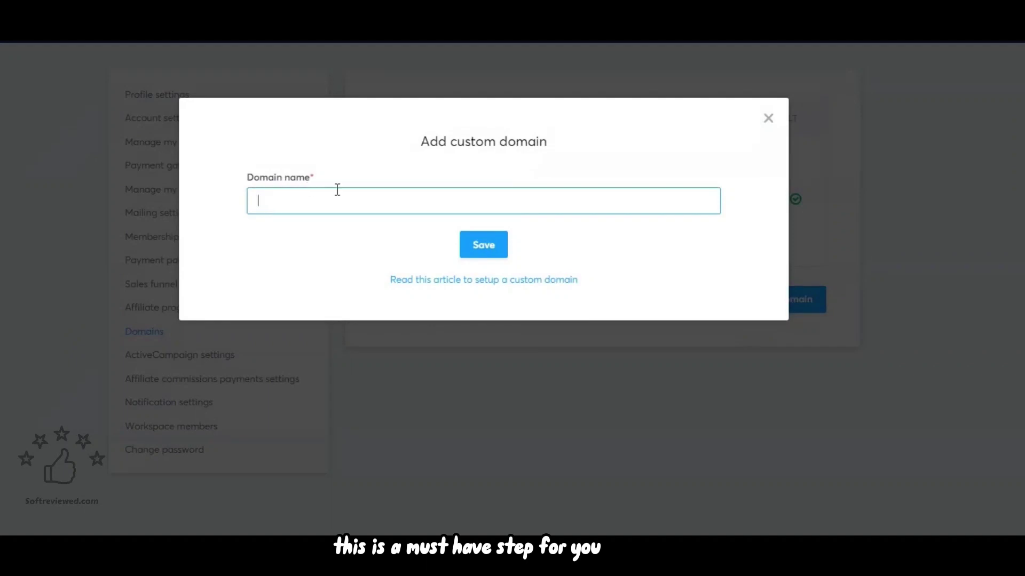
left_click(770, 119)
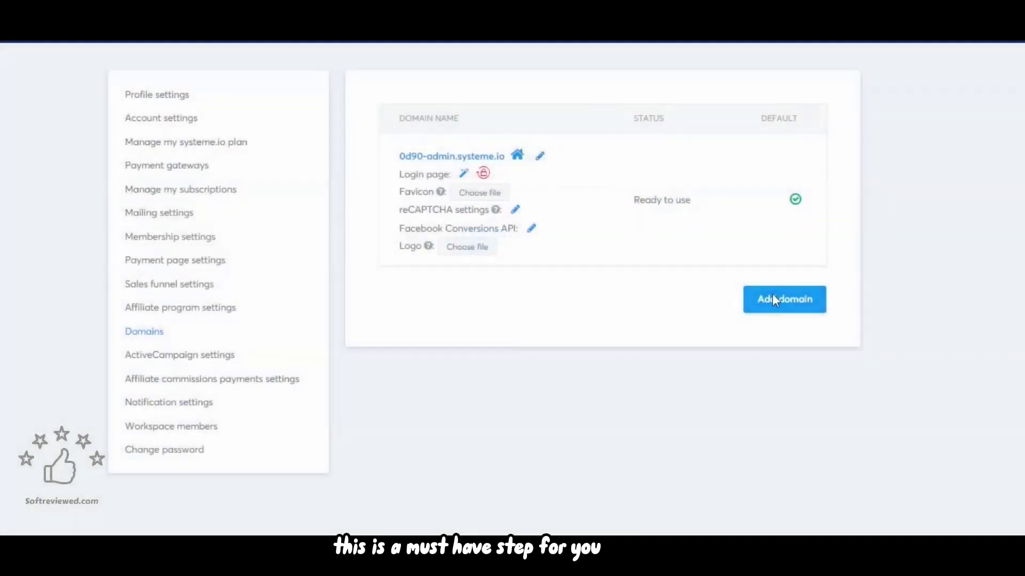
left_click(773, 308)
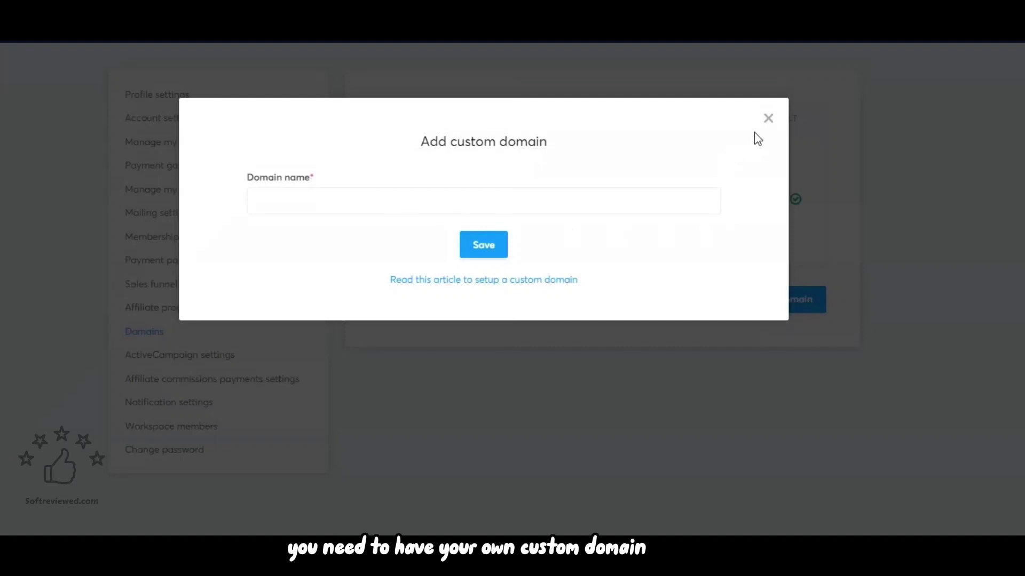
left_click(767, 120)
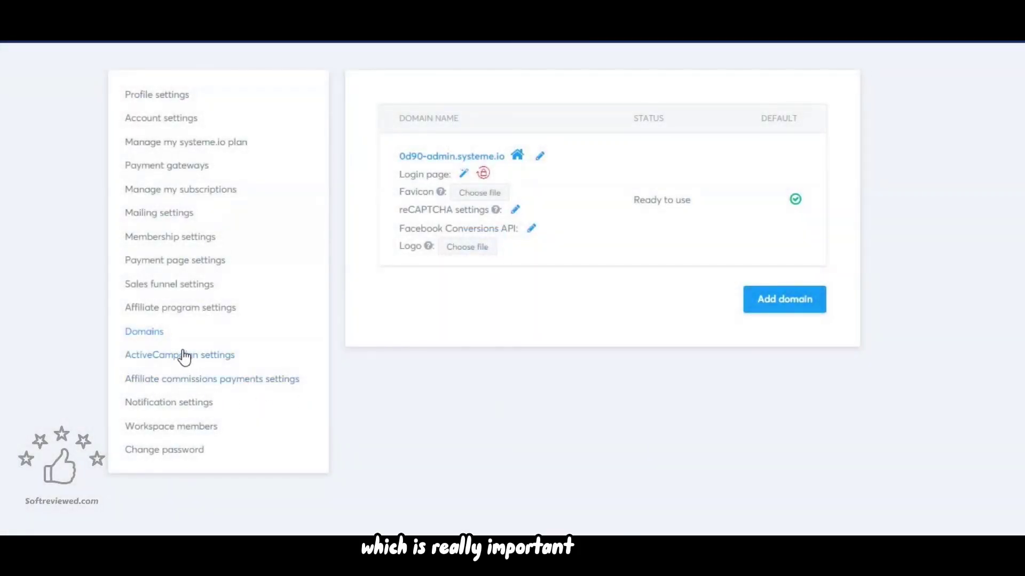
Step: Look at the ActiveCampaign API settings and the workspace members' assistant invitation form, without sending an invitation
left_click(227, 358)
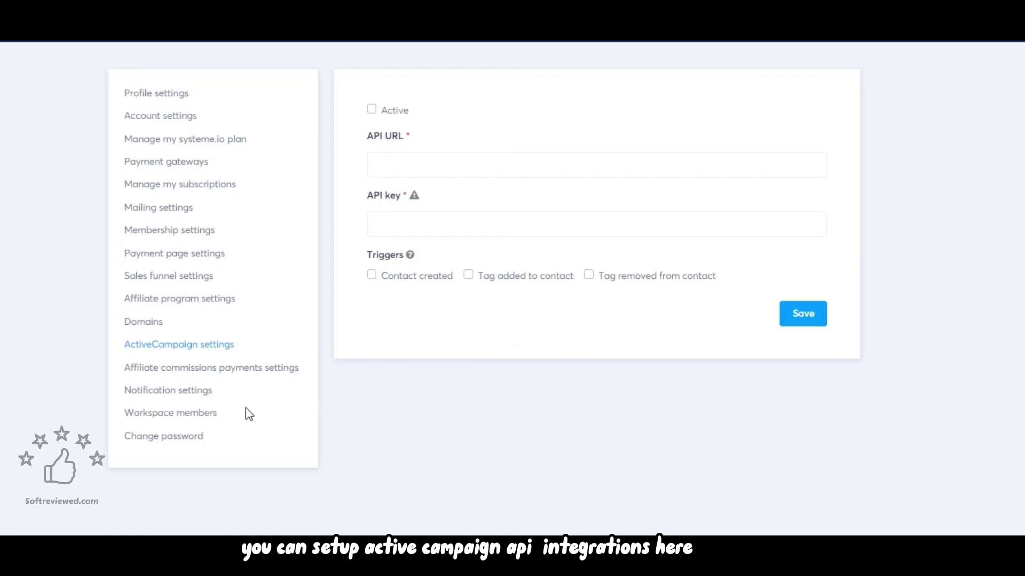
left_click(175, 415)
left_click(779, 128)
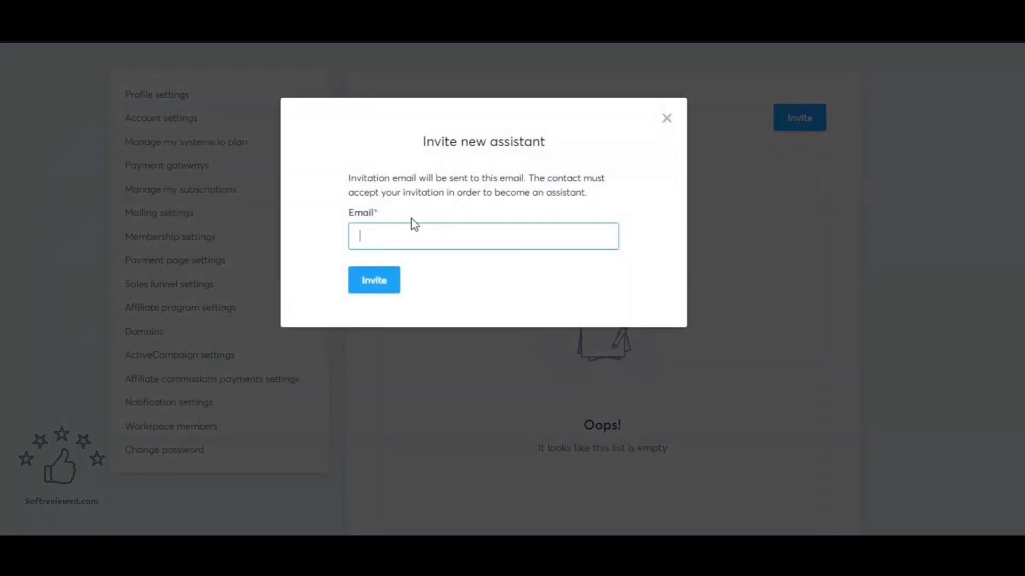
left_click(667, 118)
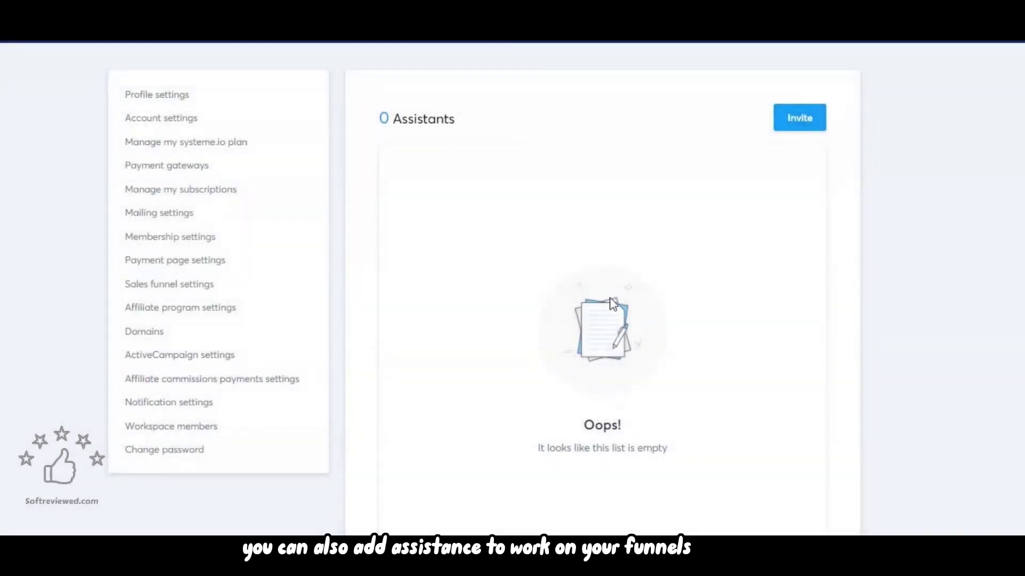
Step: Review the account settings, profile settings and change password pages
left_click(162, 122)
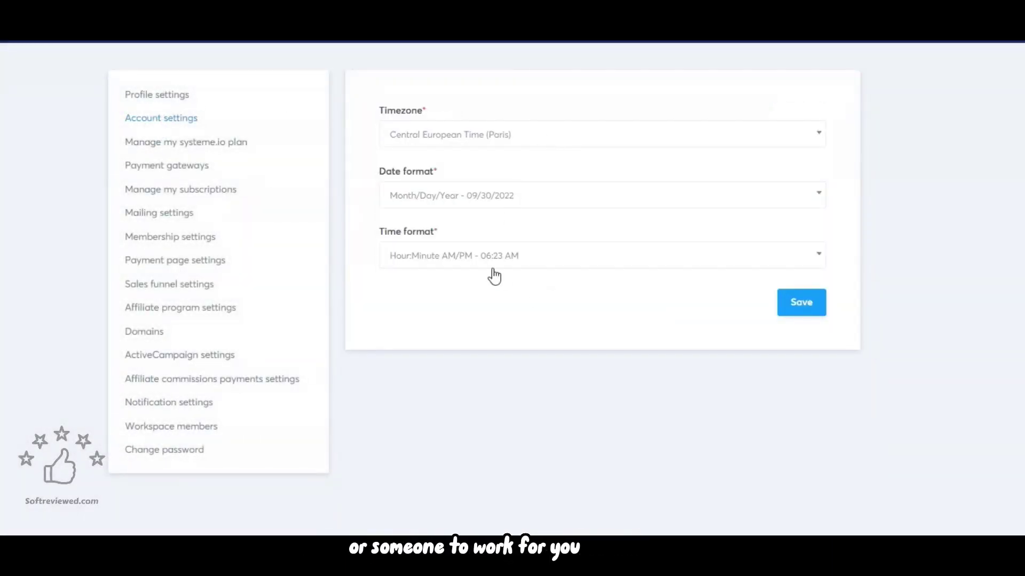
left_click(167, 96)
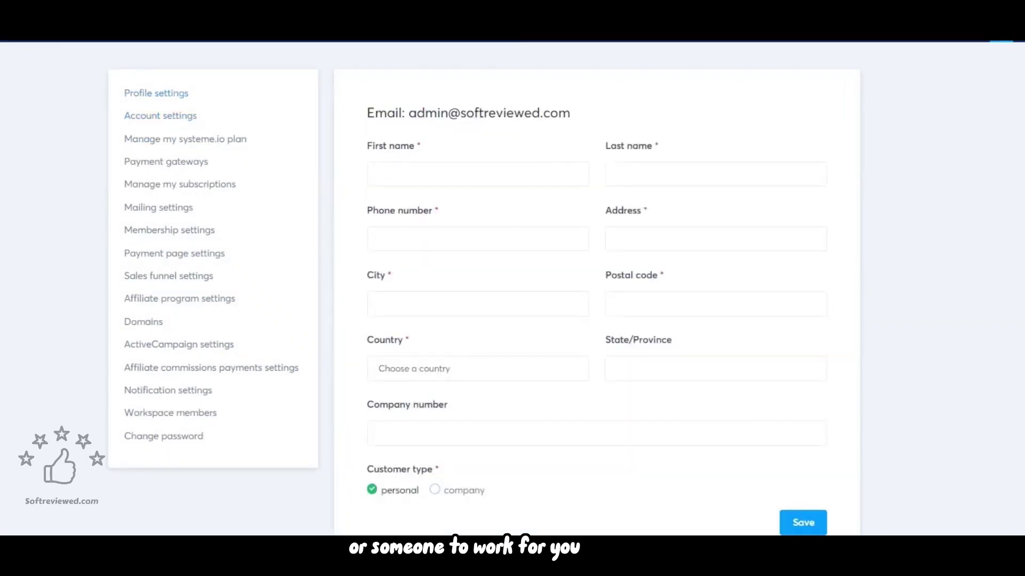
left_click(193, 441)
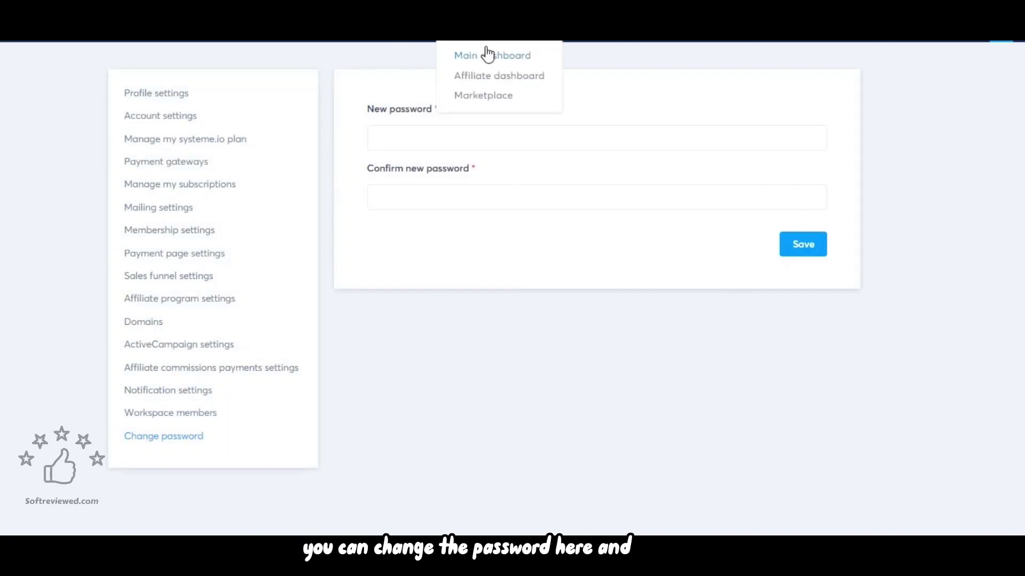
Step: Look at the Instant Answers help widget and close it
mouse_move(796, 36)
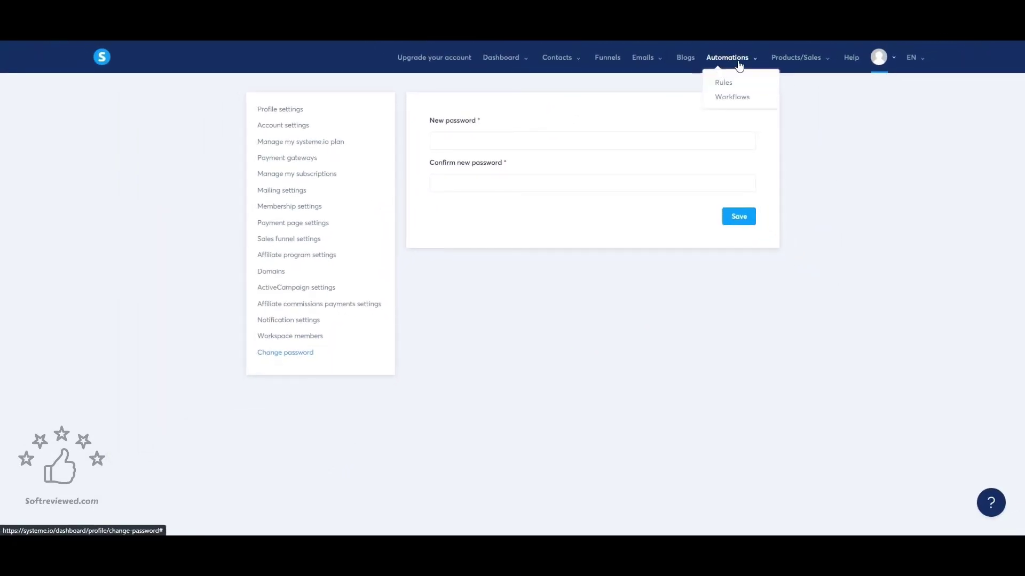
mouse_move(884, 63)
left_click(991, 502)
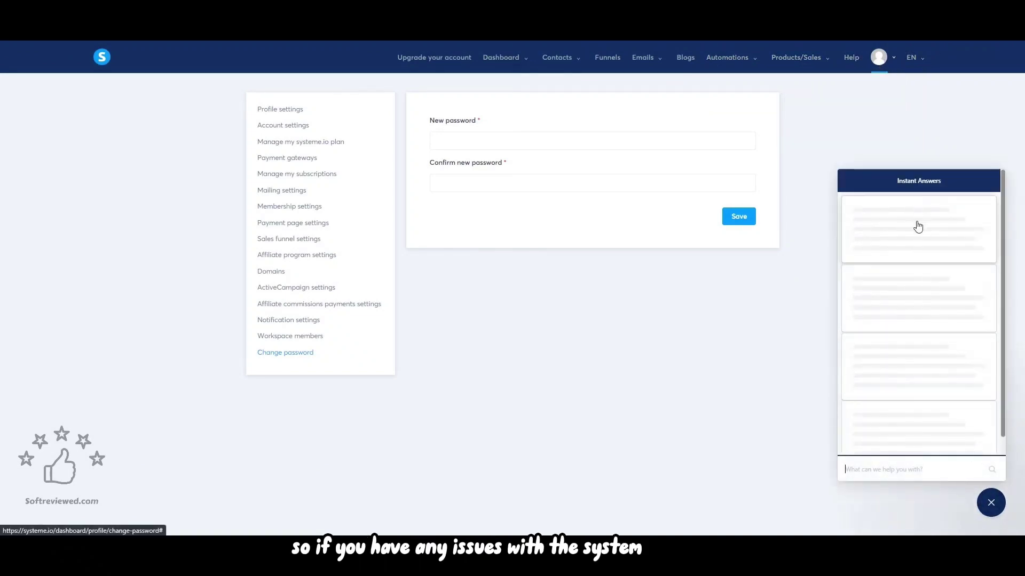
left_click(990, 502)
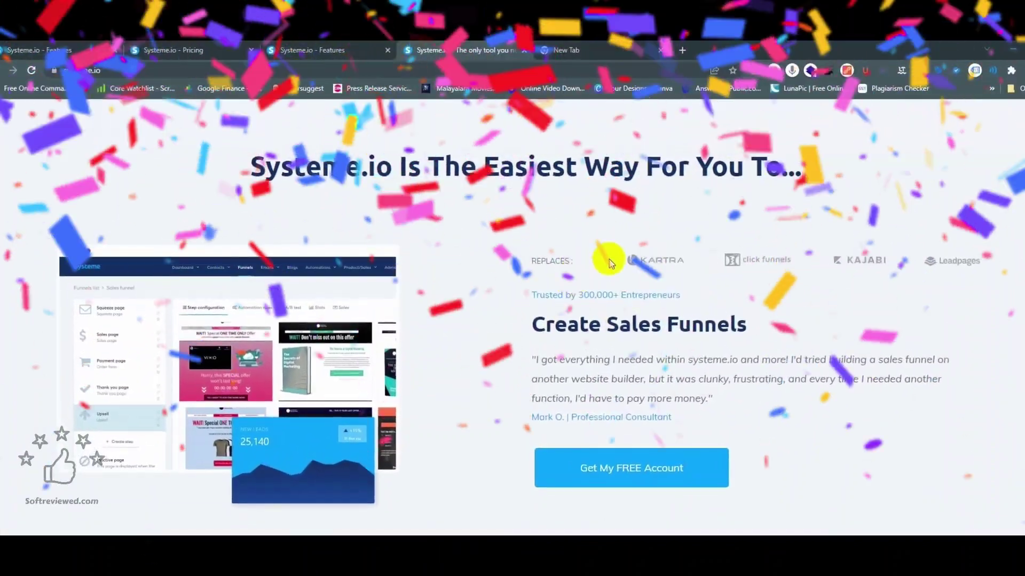
Step: Examine the systeme.io homepage sections on sales funnels, marketing emails, websites, affiliates, online courses and marketing automation, including the tools each replaces
left_click_drag(606, 236, 660, 241)
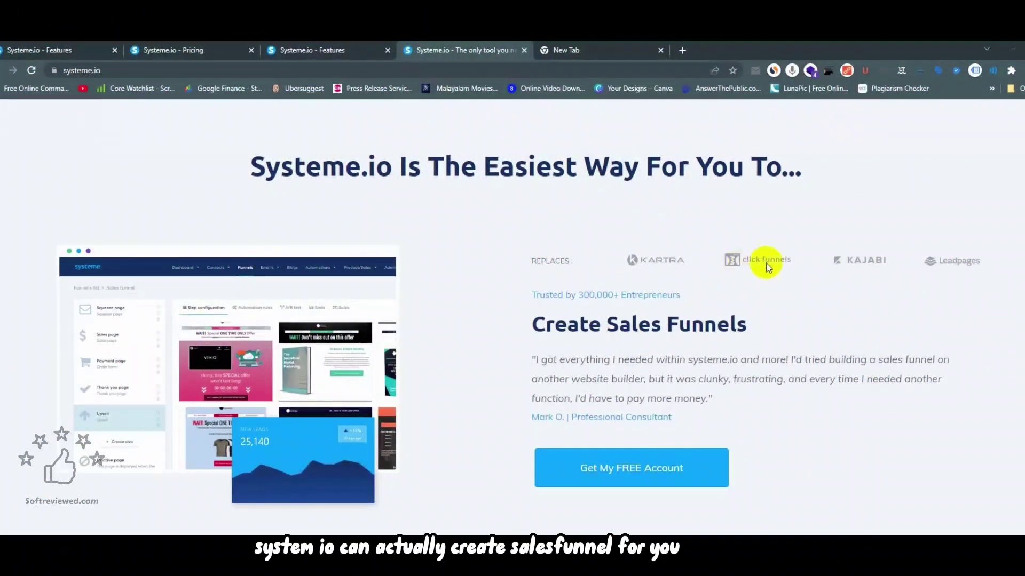
scroll(864, 294, "down", 2)
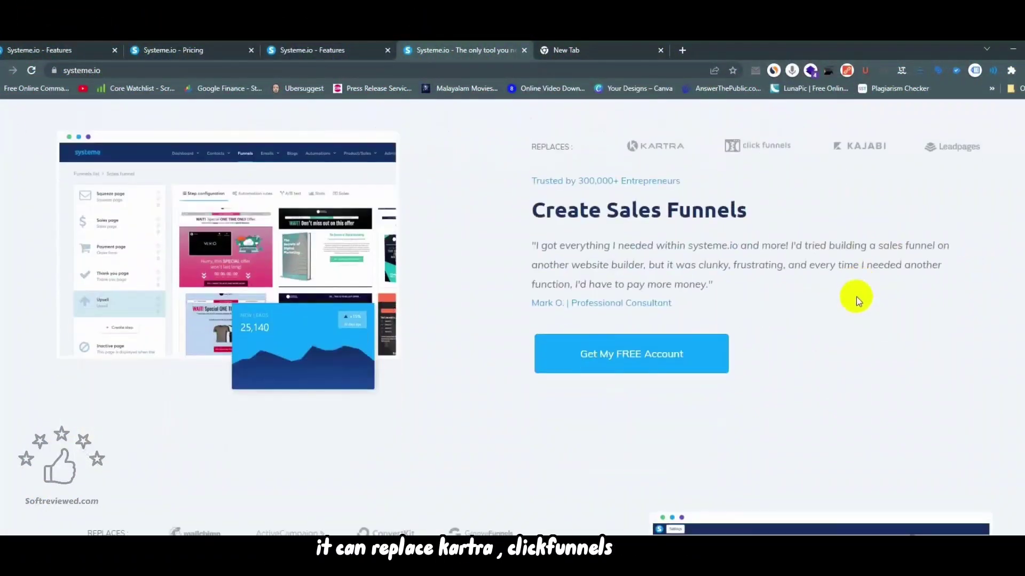
scroll(667, 285, "down", 4)
scroll(668, 284, "down", 4)
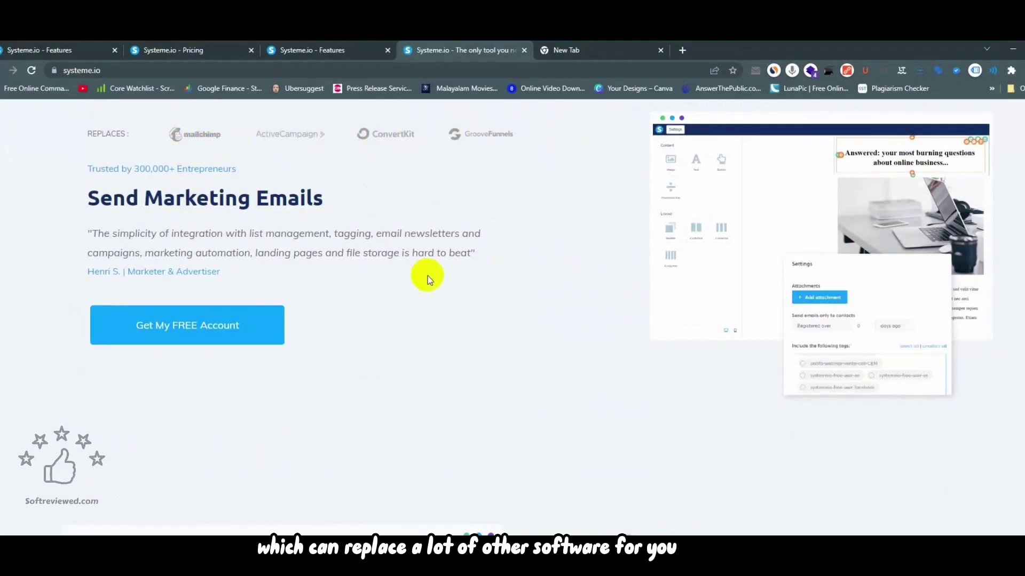
scroll(427, 278, "down", 8)
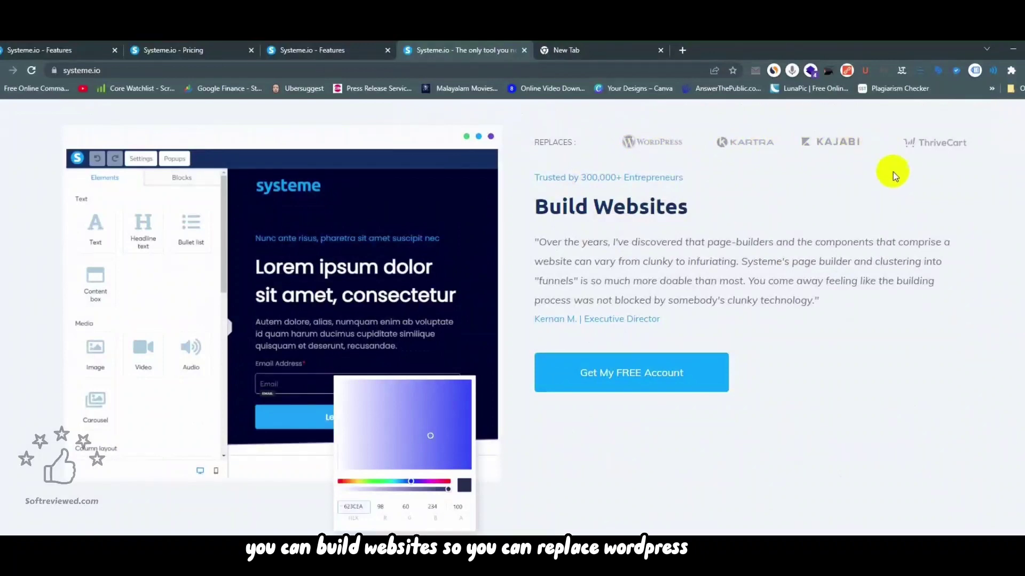
scroll(617, 274, "down", 7)
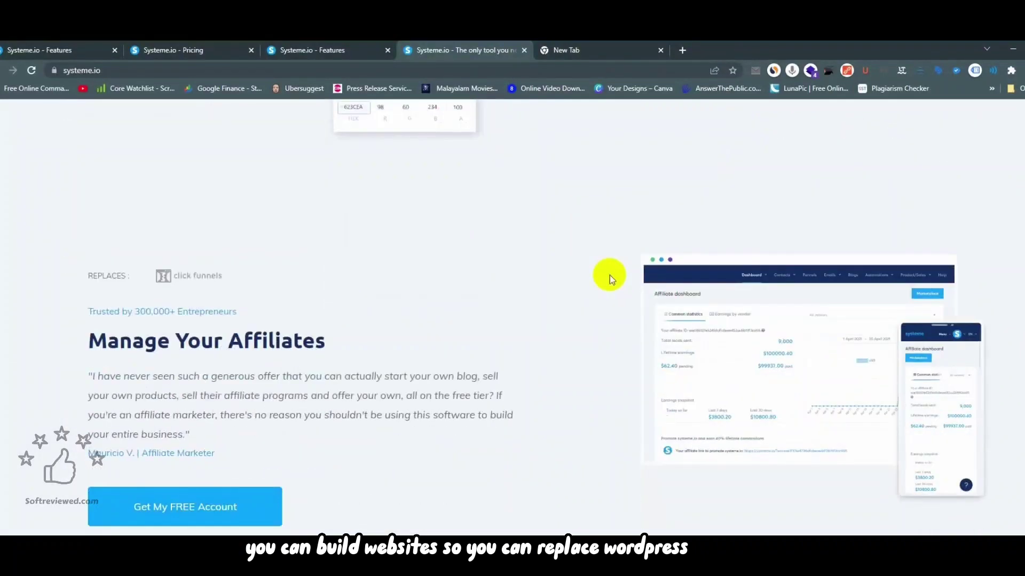
scroll(609, 275, "down", 1)
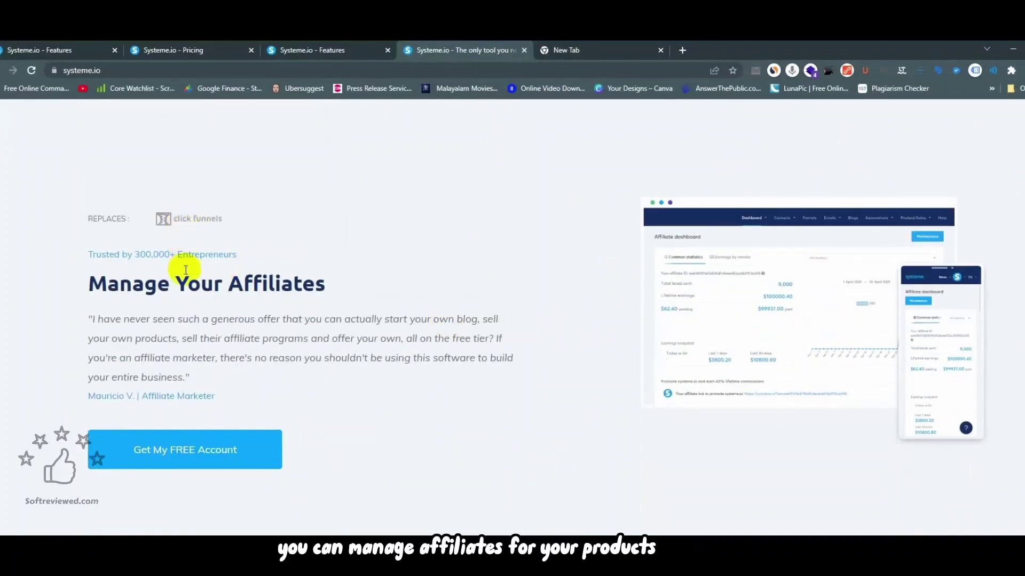
scroll(238, 305, "down", 6)
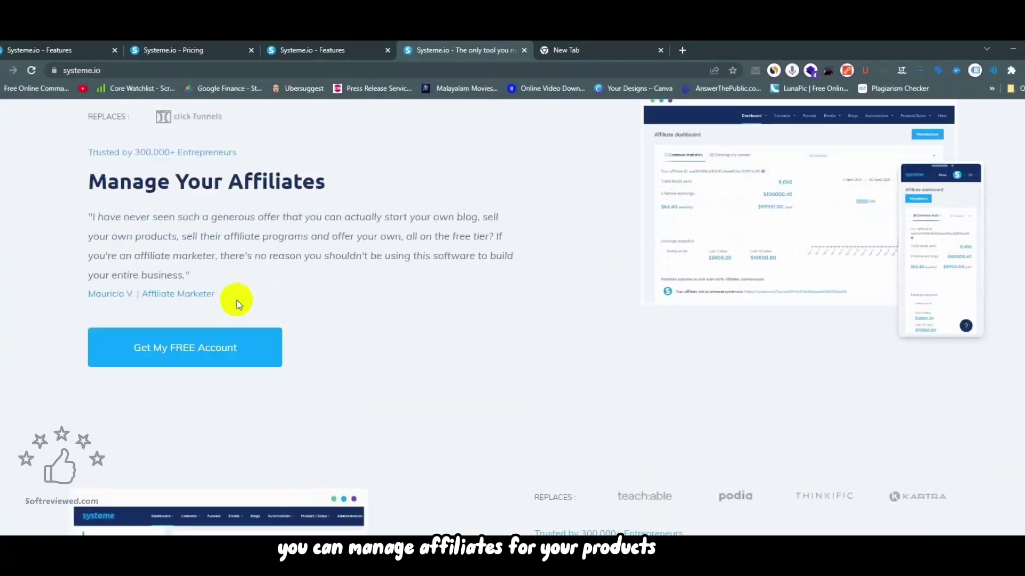
scroll(238, 304, "down", 1)
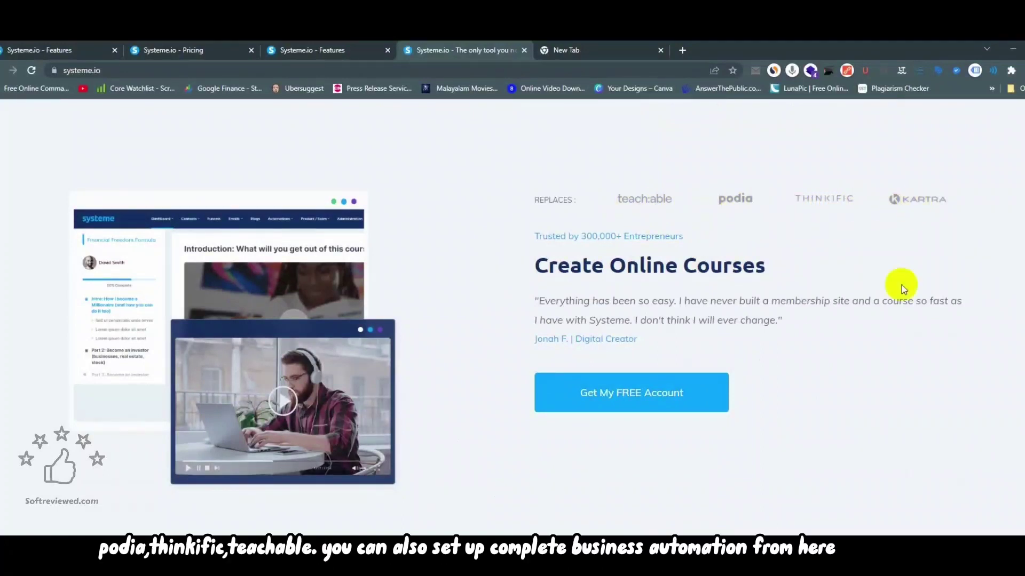
scroll(880, 293, "down", 5)
scroll(883, 297, "down", 1)
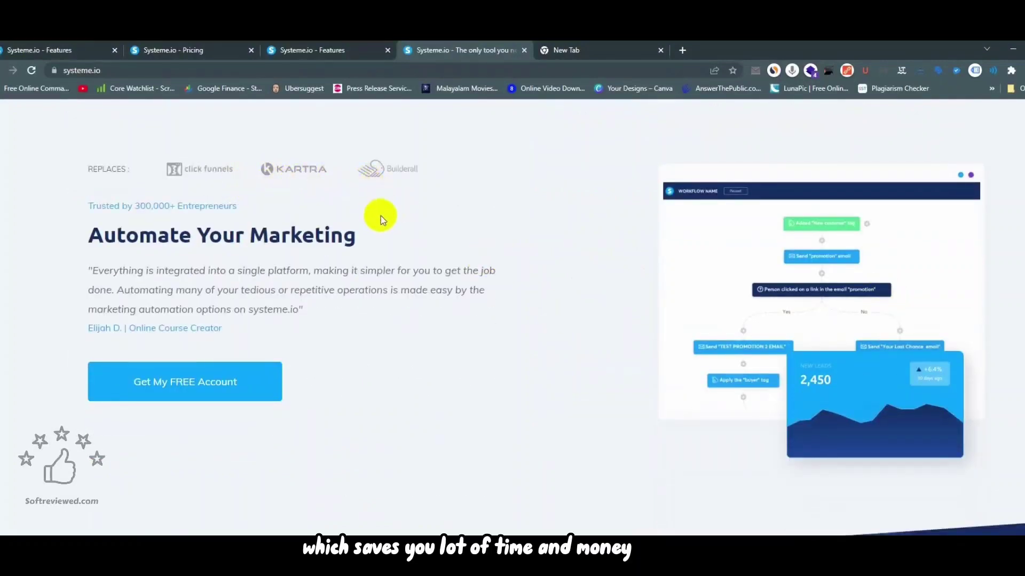
scroll(594, 316, "down", 1)
scroll(593, 315, "down", 15)
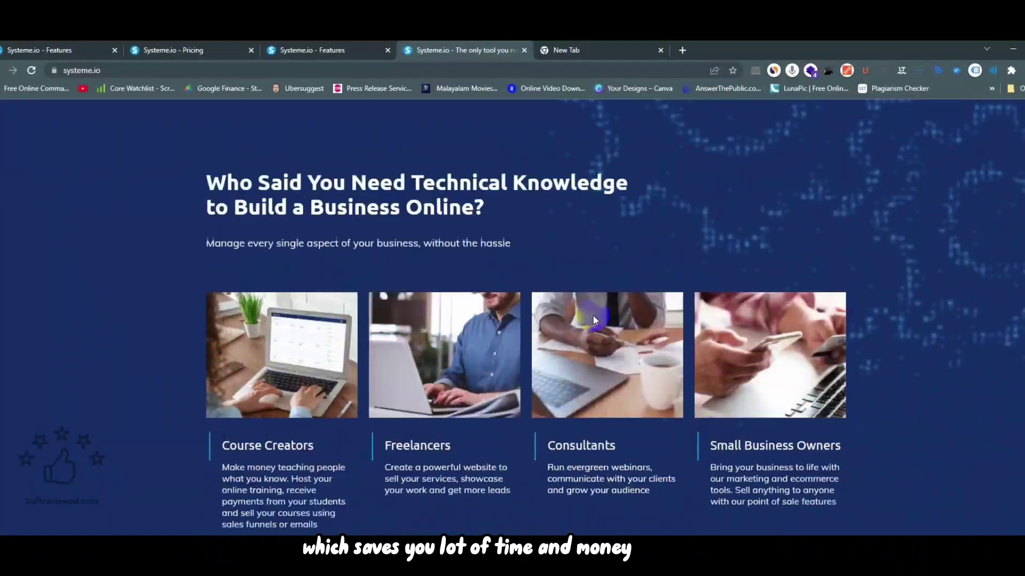
Step: Find the homepage's cost savings section and highlight its "Save at least $320/month!" heading
scroll(593, 319, "down", 4)
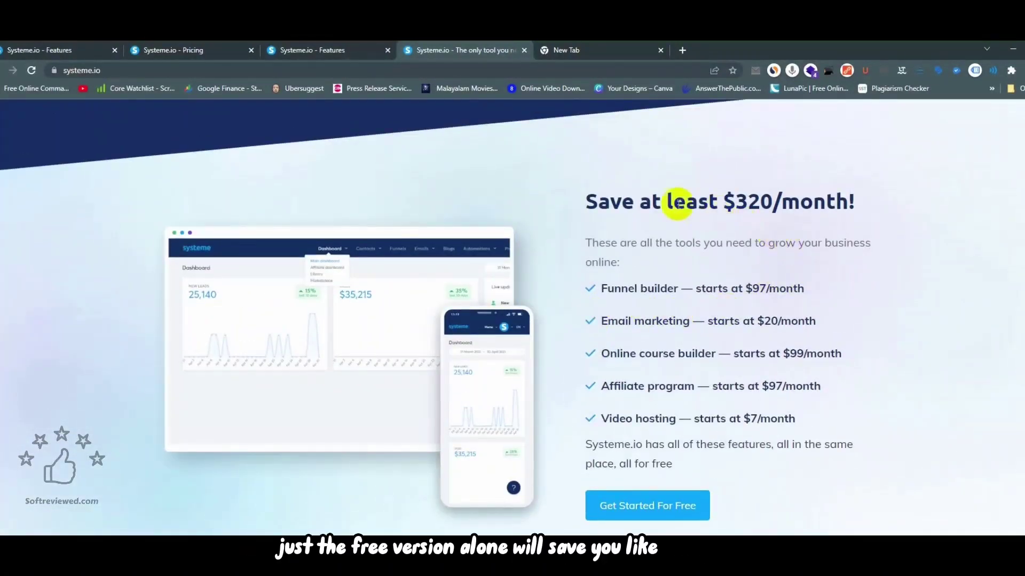
left_click_drag(578, 197, 818, 202)
left_click_drag(888, 201, 590, 203)
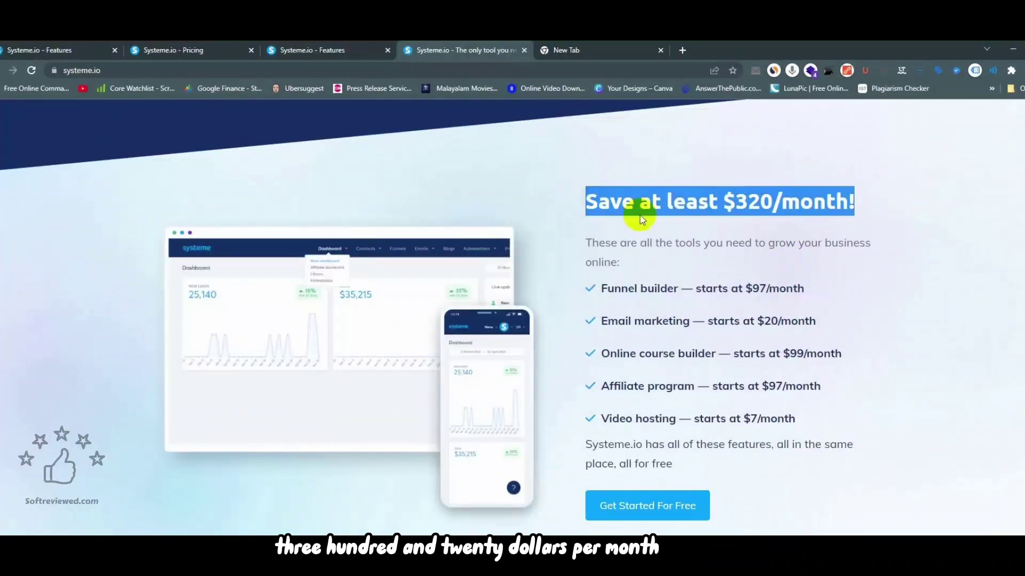
Step: Clear the heading's highlight and look through the homepage's tool cost list, customer testimonials and the section on the building process
left_click(750, 224)
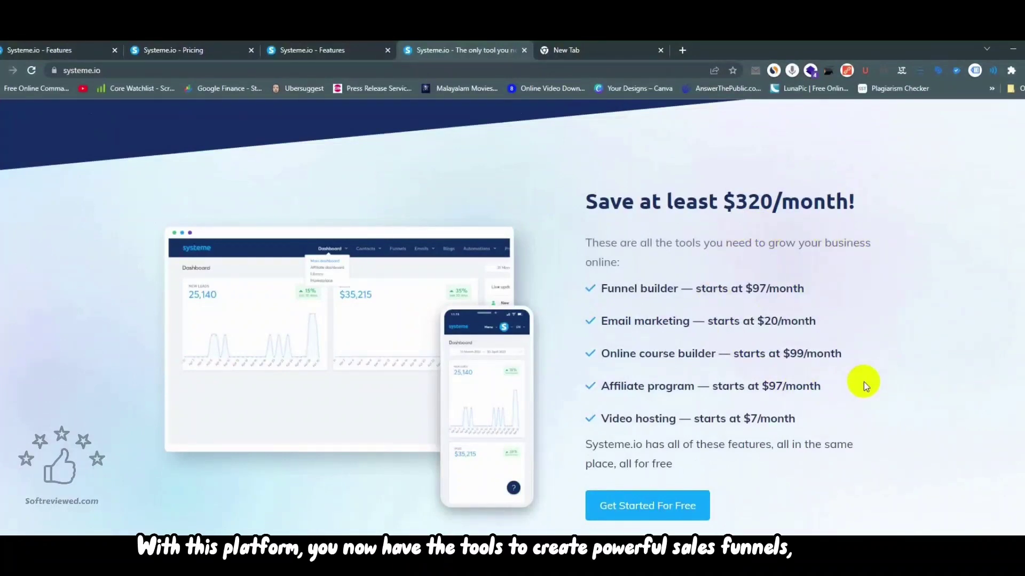
scroll(863, 382, "down", 3)
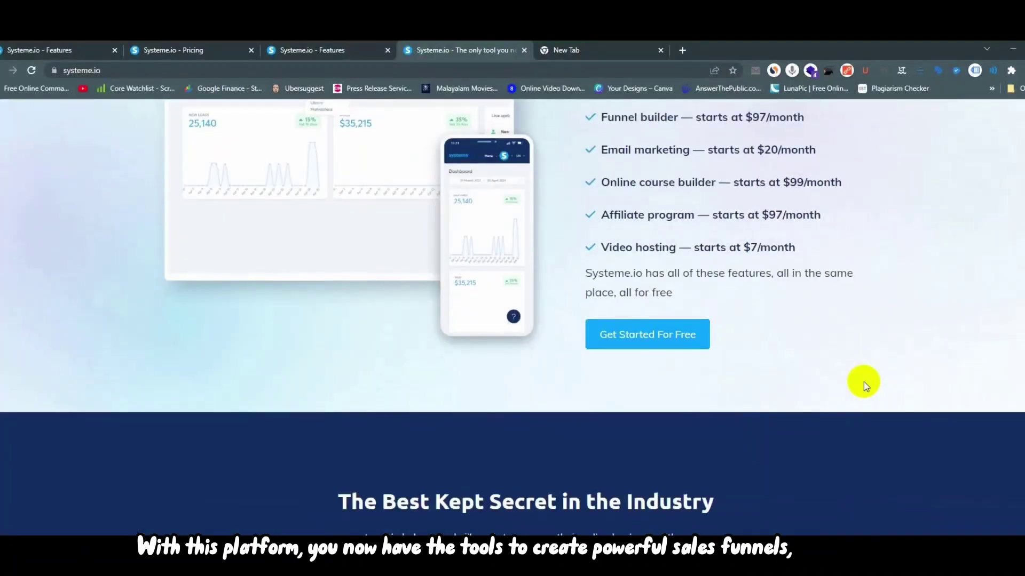
scroll(863, 382, "up", 2)
scroll(864, 382, "down", 8)
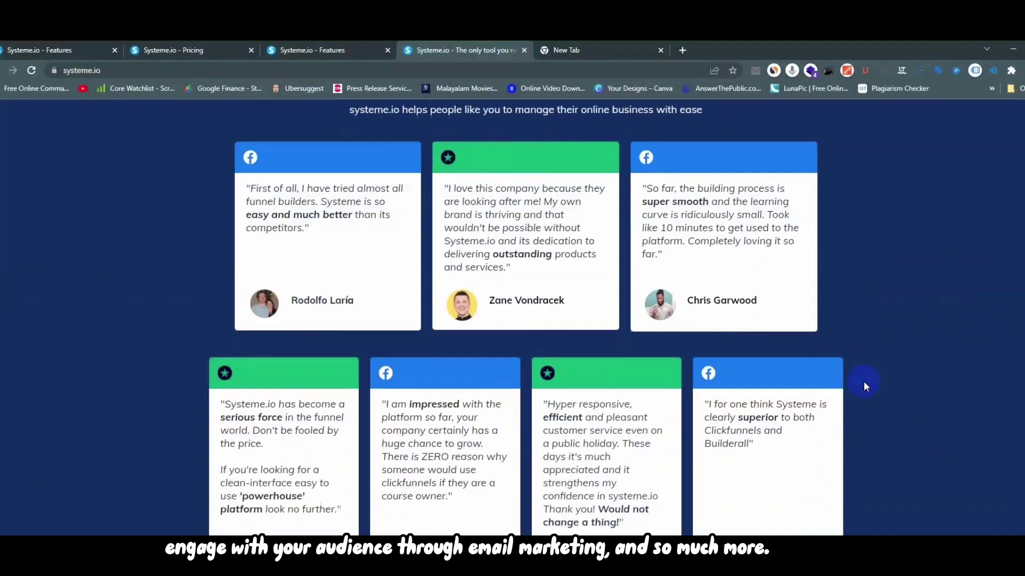
scroll(864, 382, "down", 10)
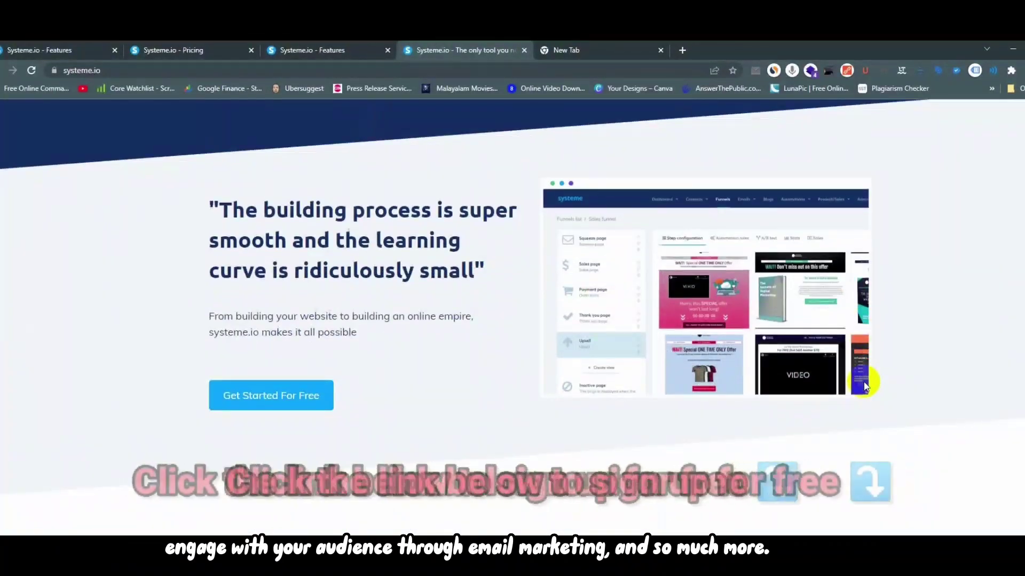
scroll(863, 382, "down", 2)
scroll(864, 382, "up", 1)
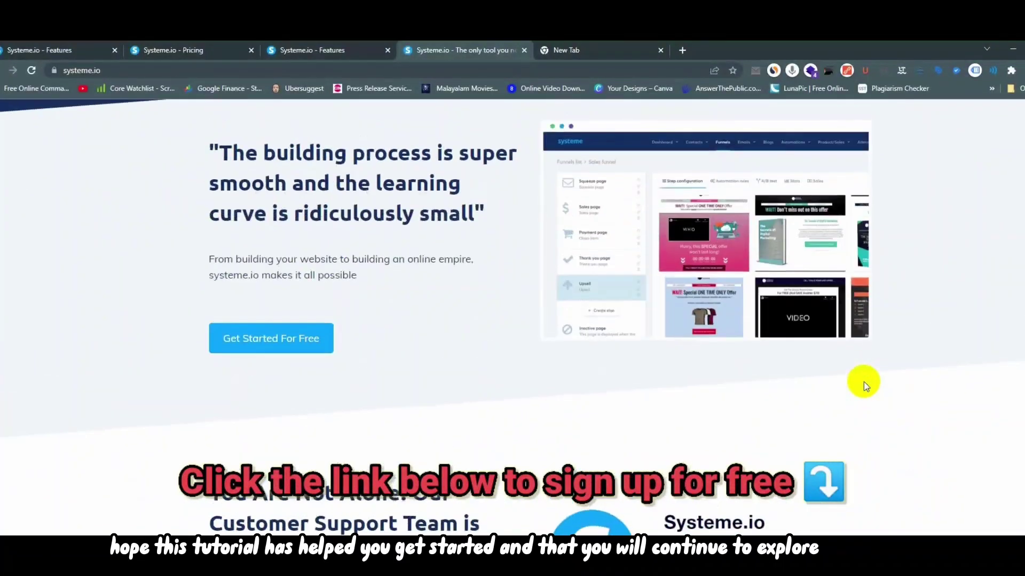
left_click(772, 324)
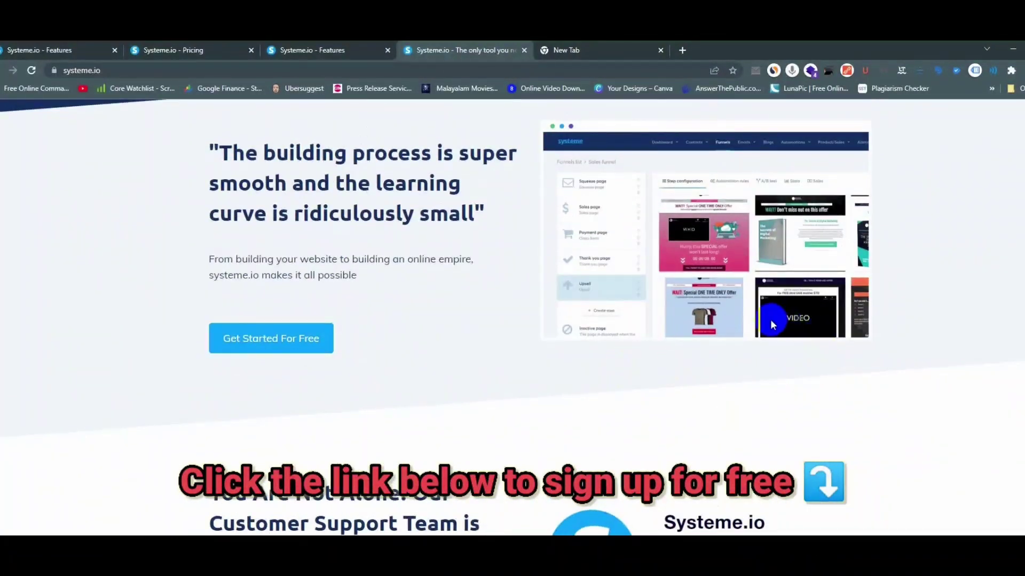